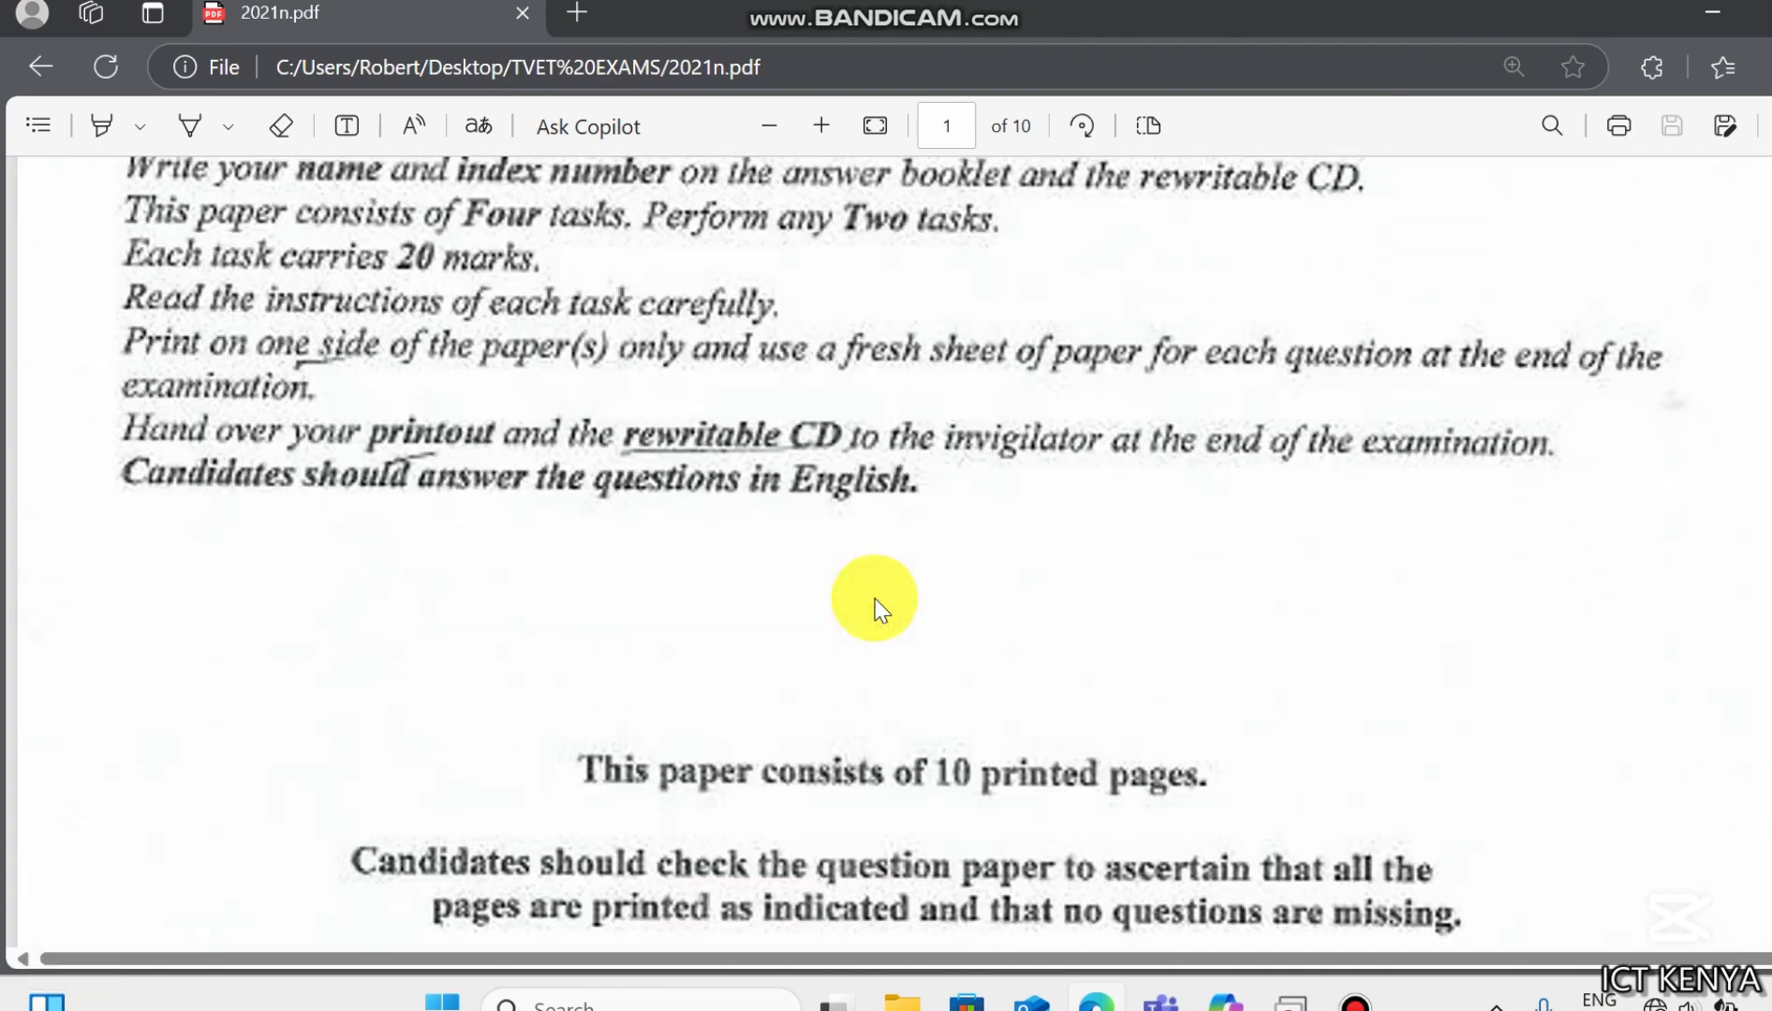
Step: Look over the cover page of the 2021 exam paper, from the closing notes back to the paper title
key("Down")
key("Down")
key("Down")
key("Up")
key("Up")
key("Up")
key("Up")
key("Up")
key("Up")
key("Up")
key("Up")
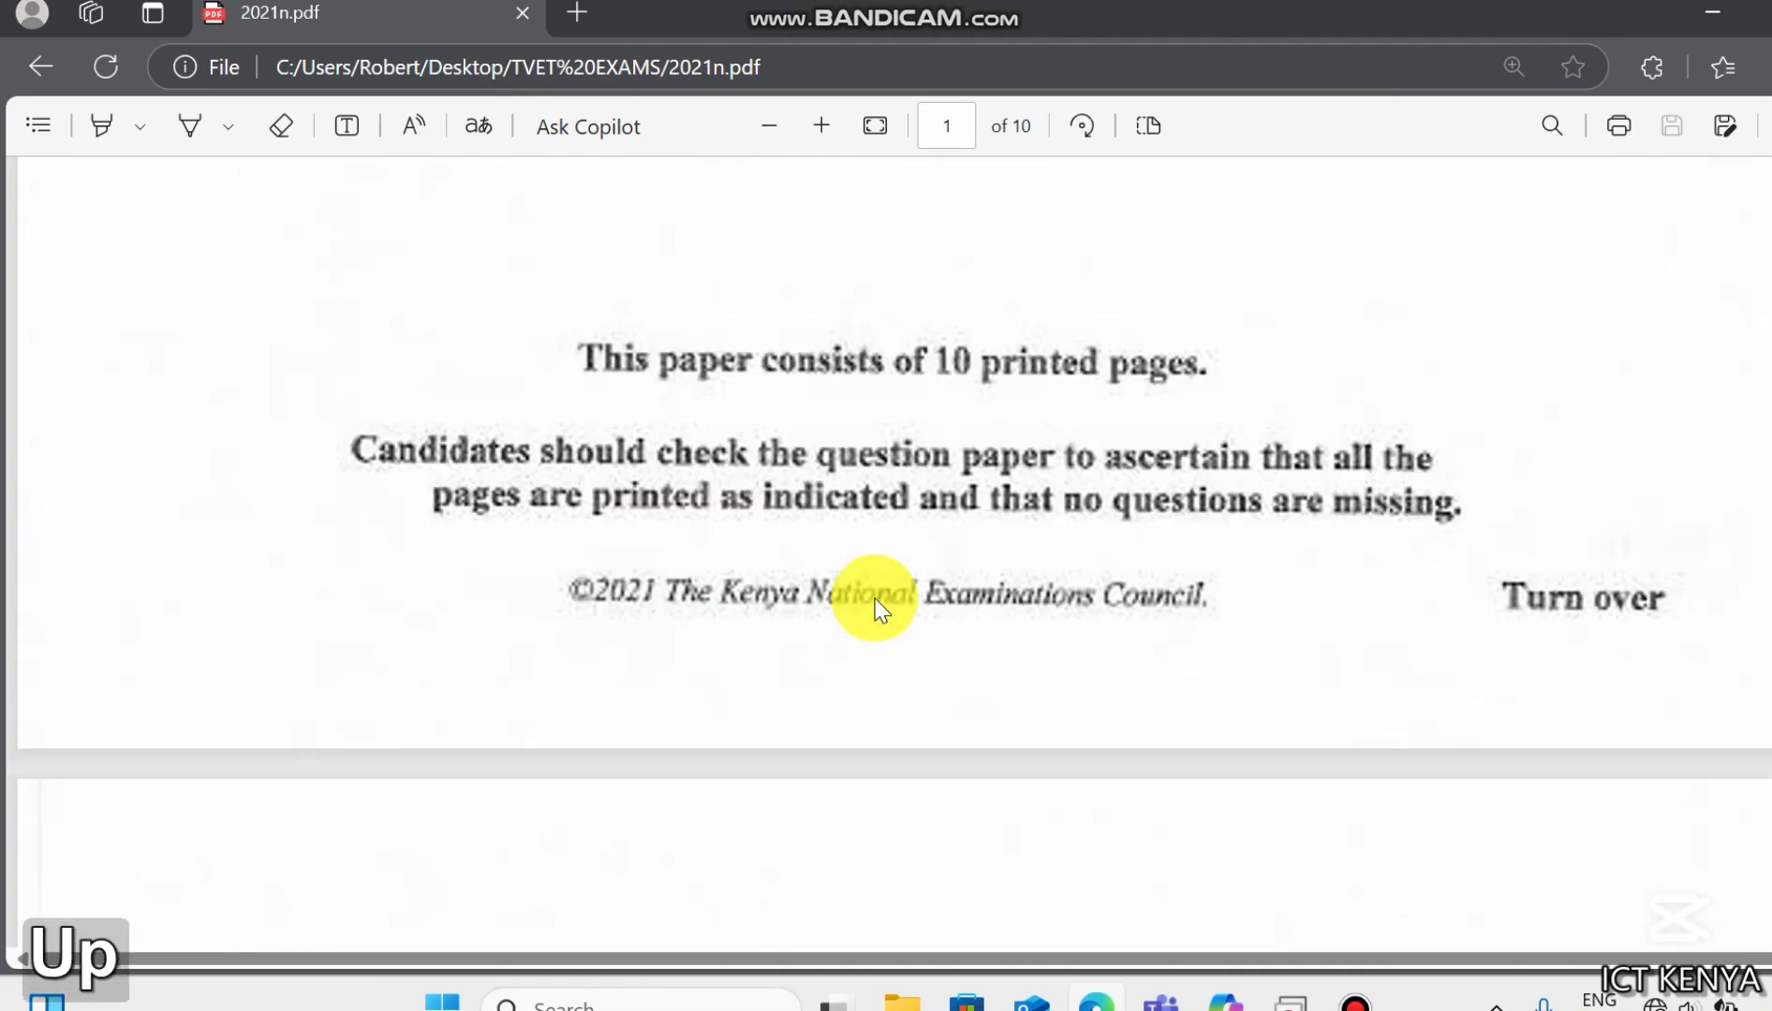
key("Up")
key("Up")
key("Up")
key("Up")
key("Up")
key("Up")
key("Up")
key("Up")
key("Up")
key("Up")
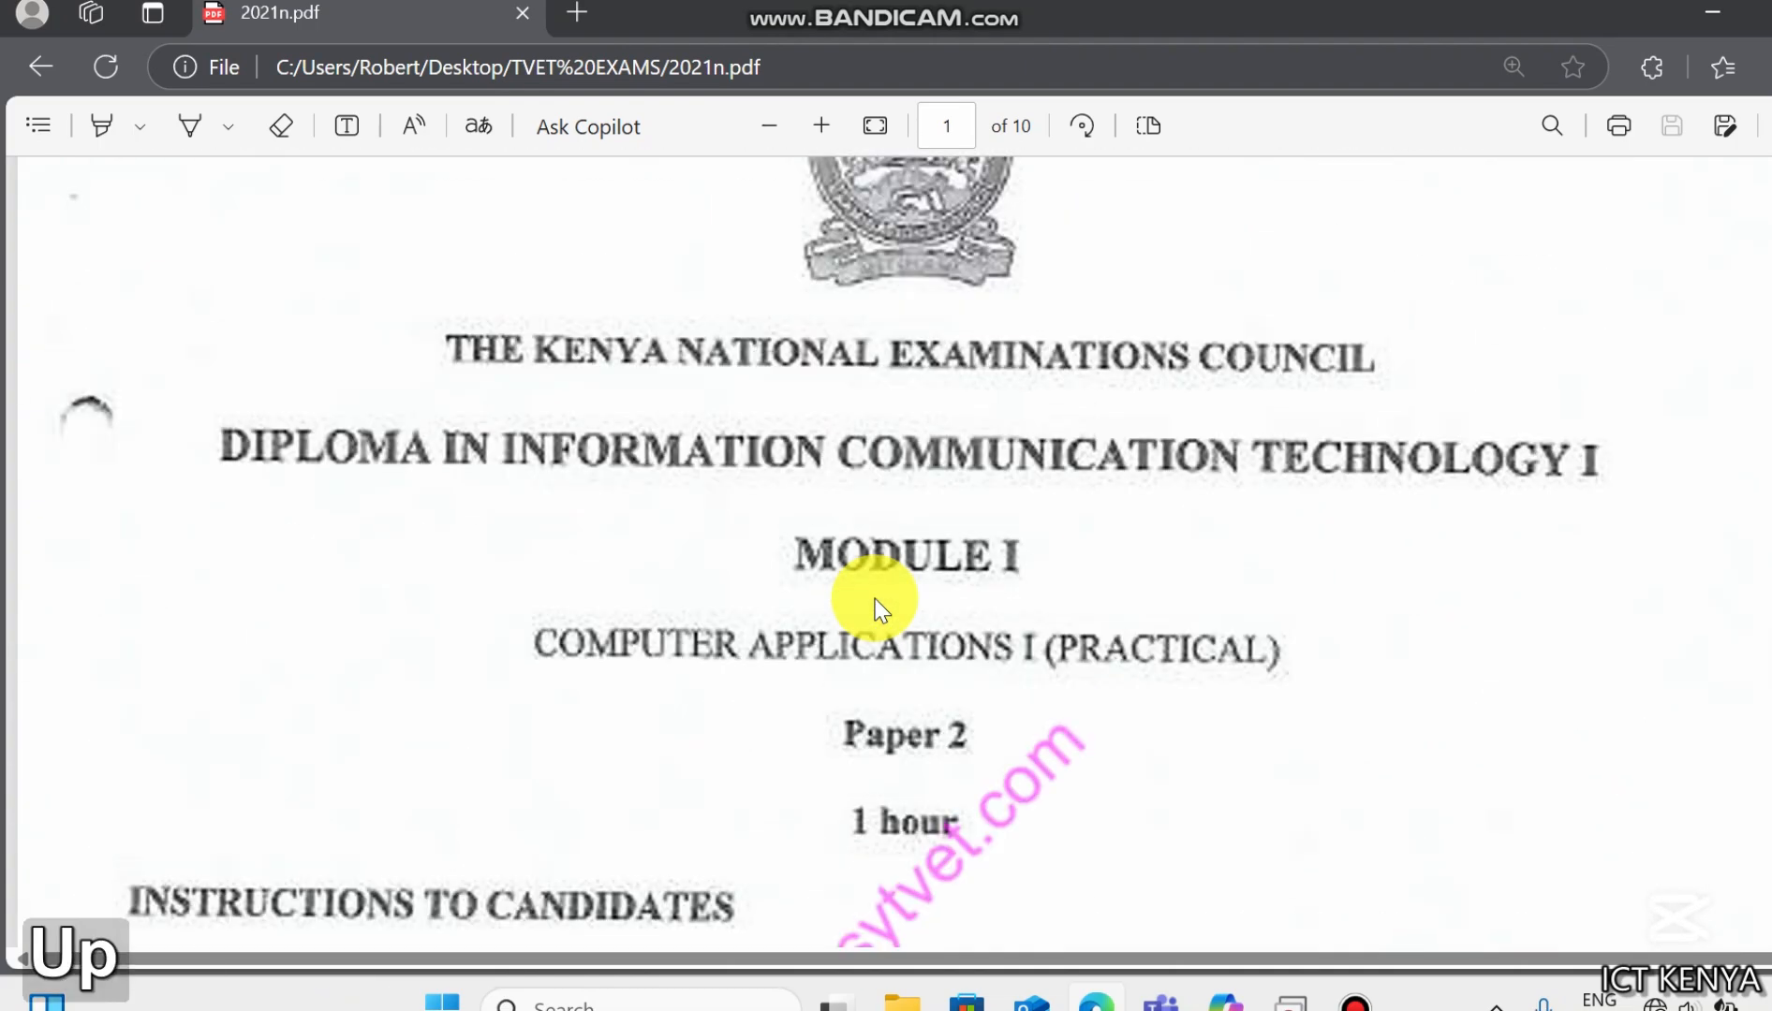
Step: Read the paper details and the instructions to candidates on the cover page
key("Down")
key("Down")
key("Down")
key("Down")
key("Down")
key("Down")
key("Down")
key("Down")
key("Down")
key("Down")
key("Down")
key("Down")
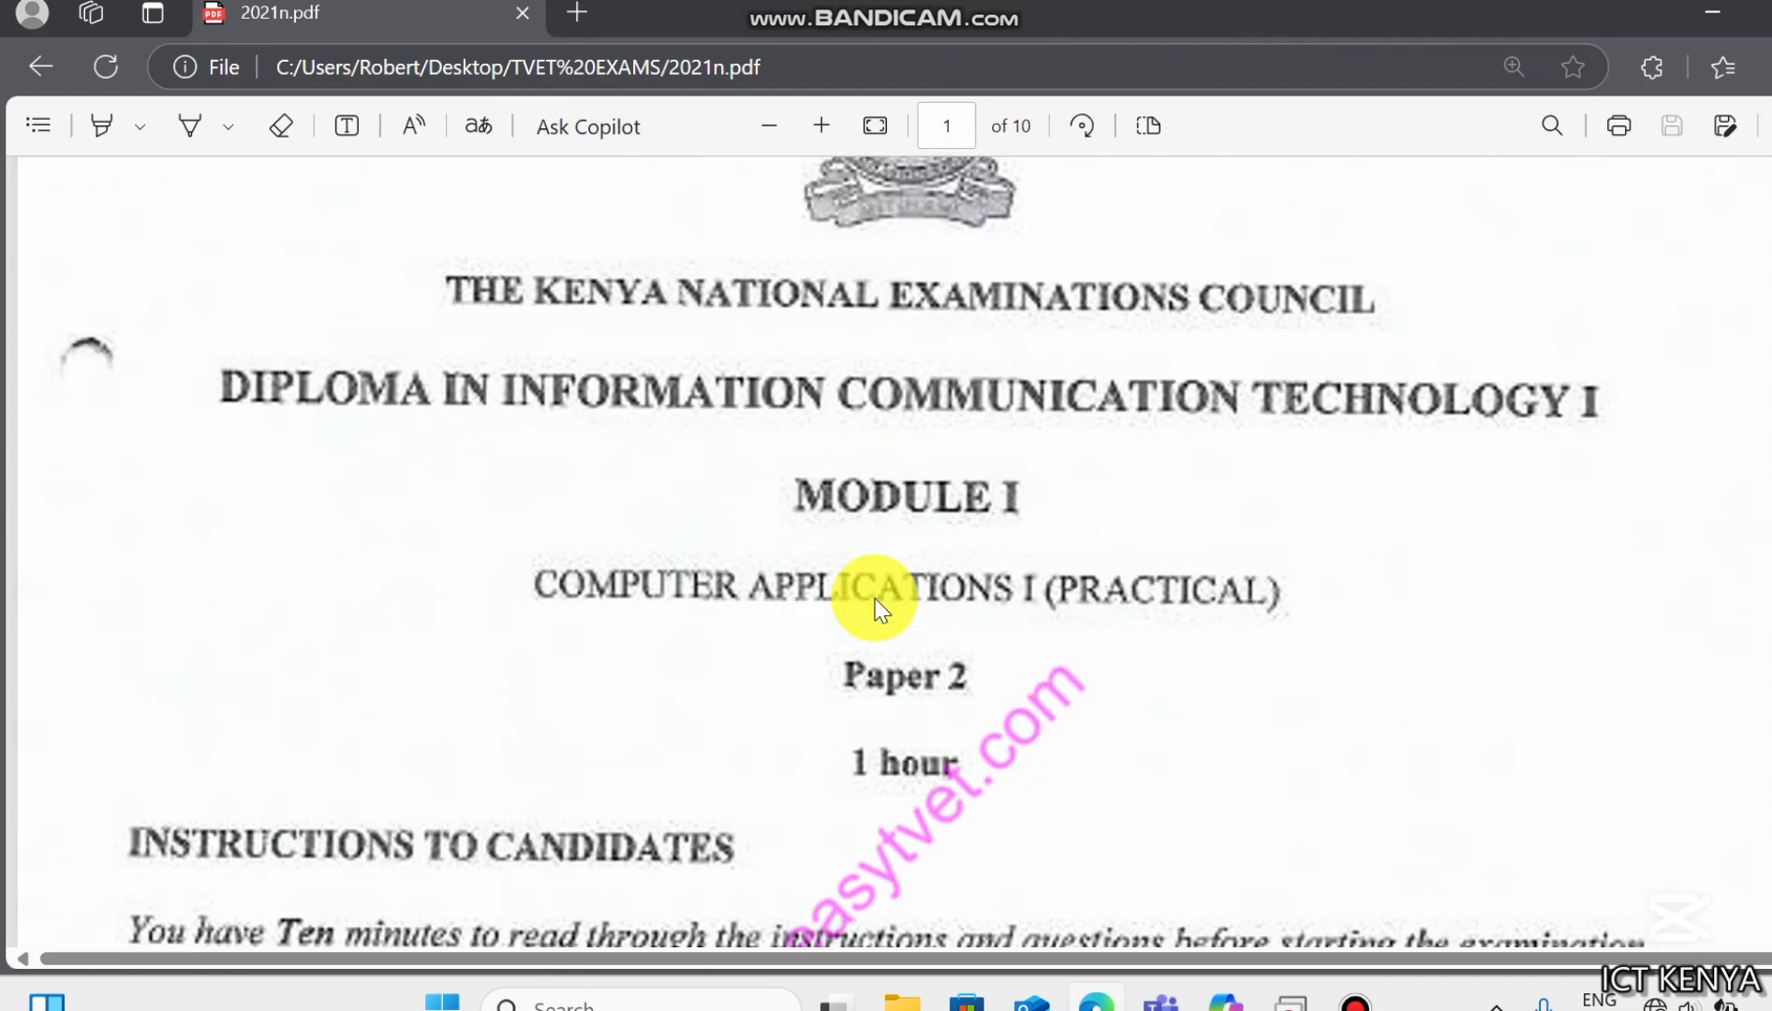
key("Down")
key("Down")
key("Down")
key("Down")
key("Down")
key("Down")
key("Down")
key("Down")
key("Down")
key("Down")
key("Down")
key("Down")
key("Down")
key("Down")
key("Down")
key("Down")
key("Down")
key("Down")
key("Down")
key("Down")
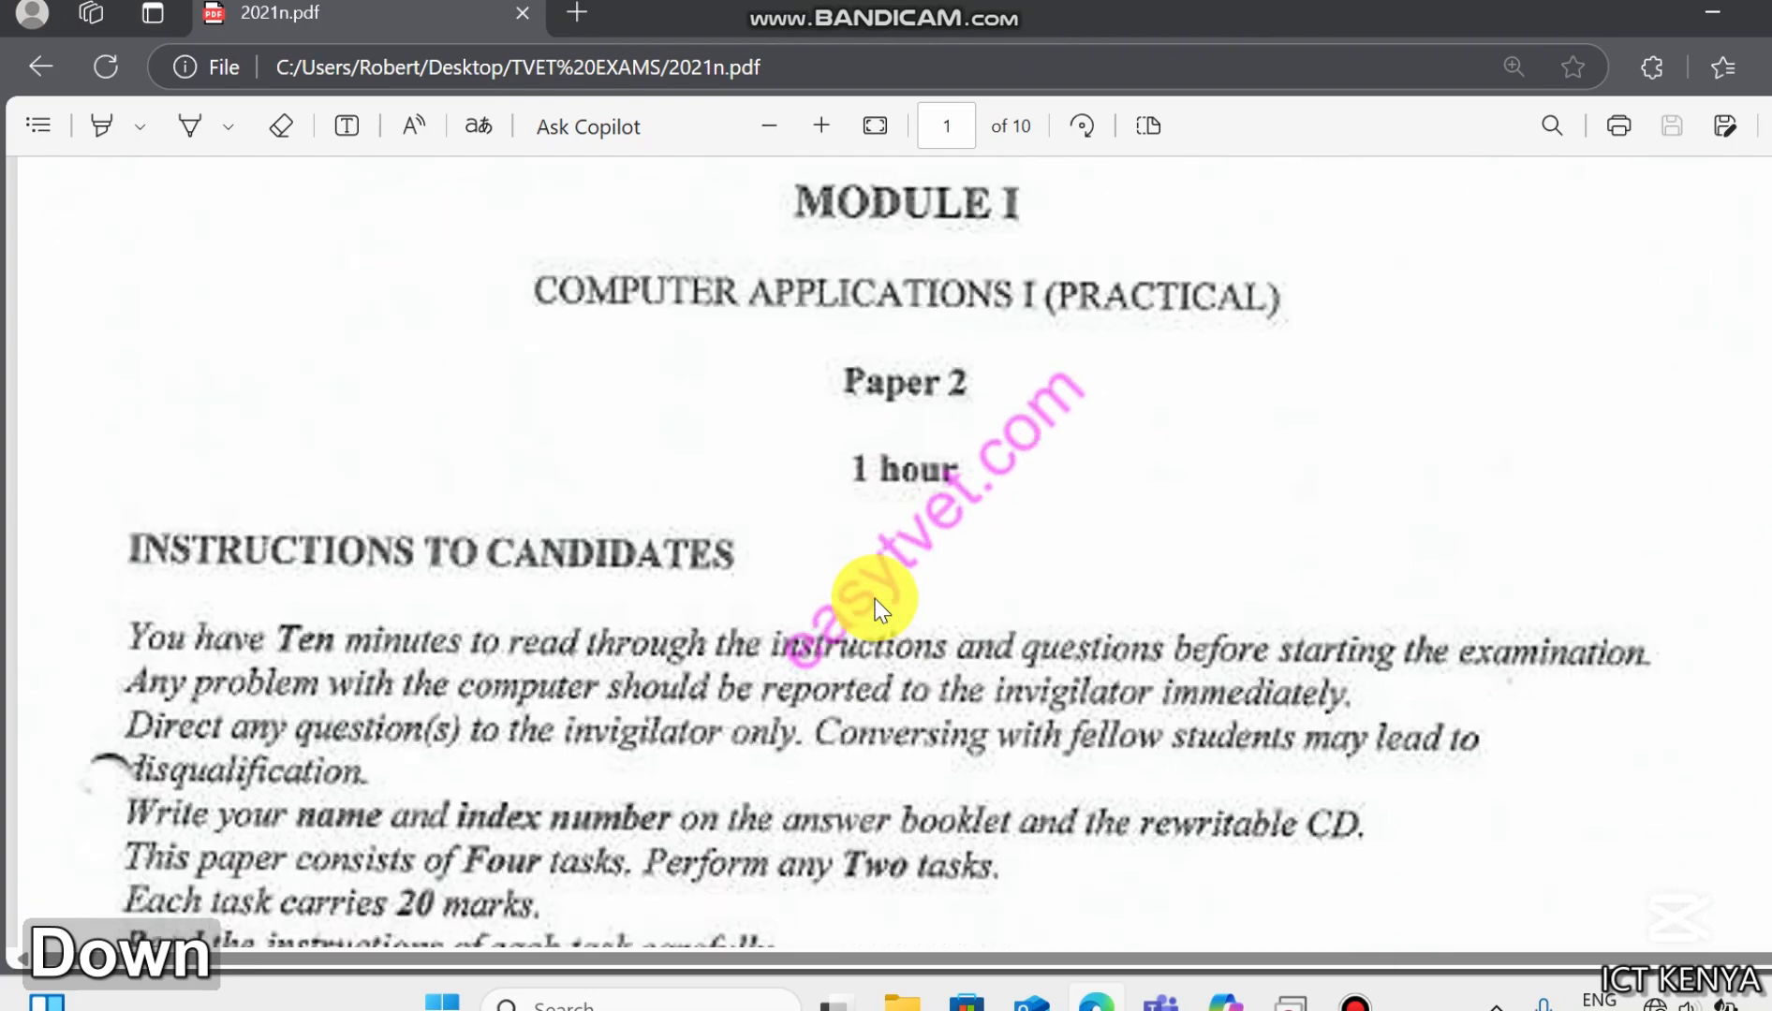
Step: Go past the cover page to Task 1 on page 3 and read question (a)
key("Down")
key("Down")
key("Down")
key("Down")
key("Down")
key("Down")
key("Down")
key("Down")
key("Down")
key("Down")
key("Down")
key("Down")
key("Down")
key("Down")
key("Down")
key("Down")
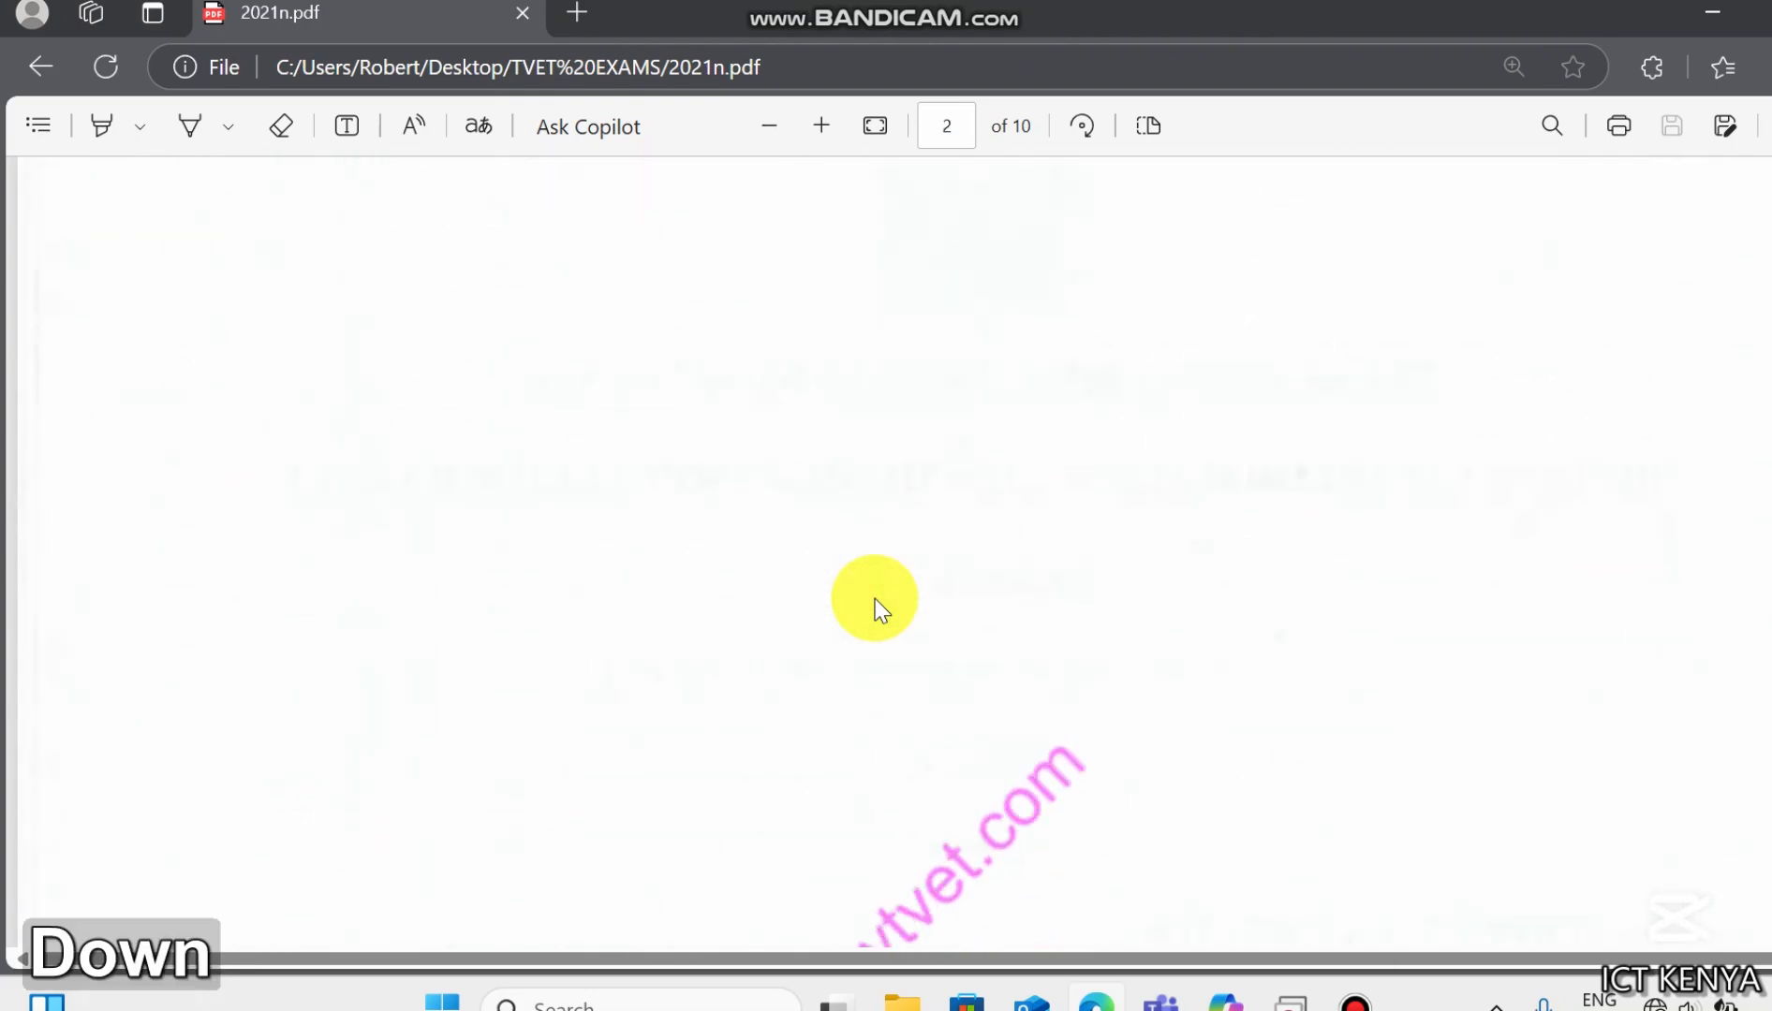
key("Down")
key("Down")
key("Down")
key("Down")
key("Down")
key("Down")
key("Down")
key("Down")
key("Down")
key("Down")
key("Down")
key("Down")
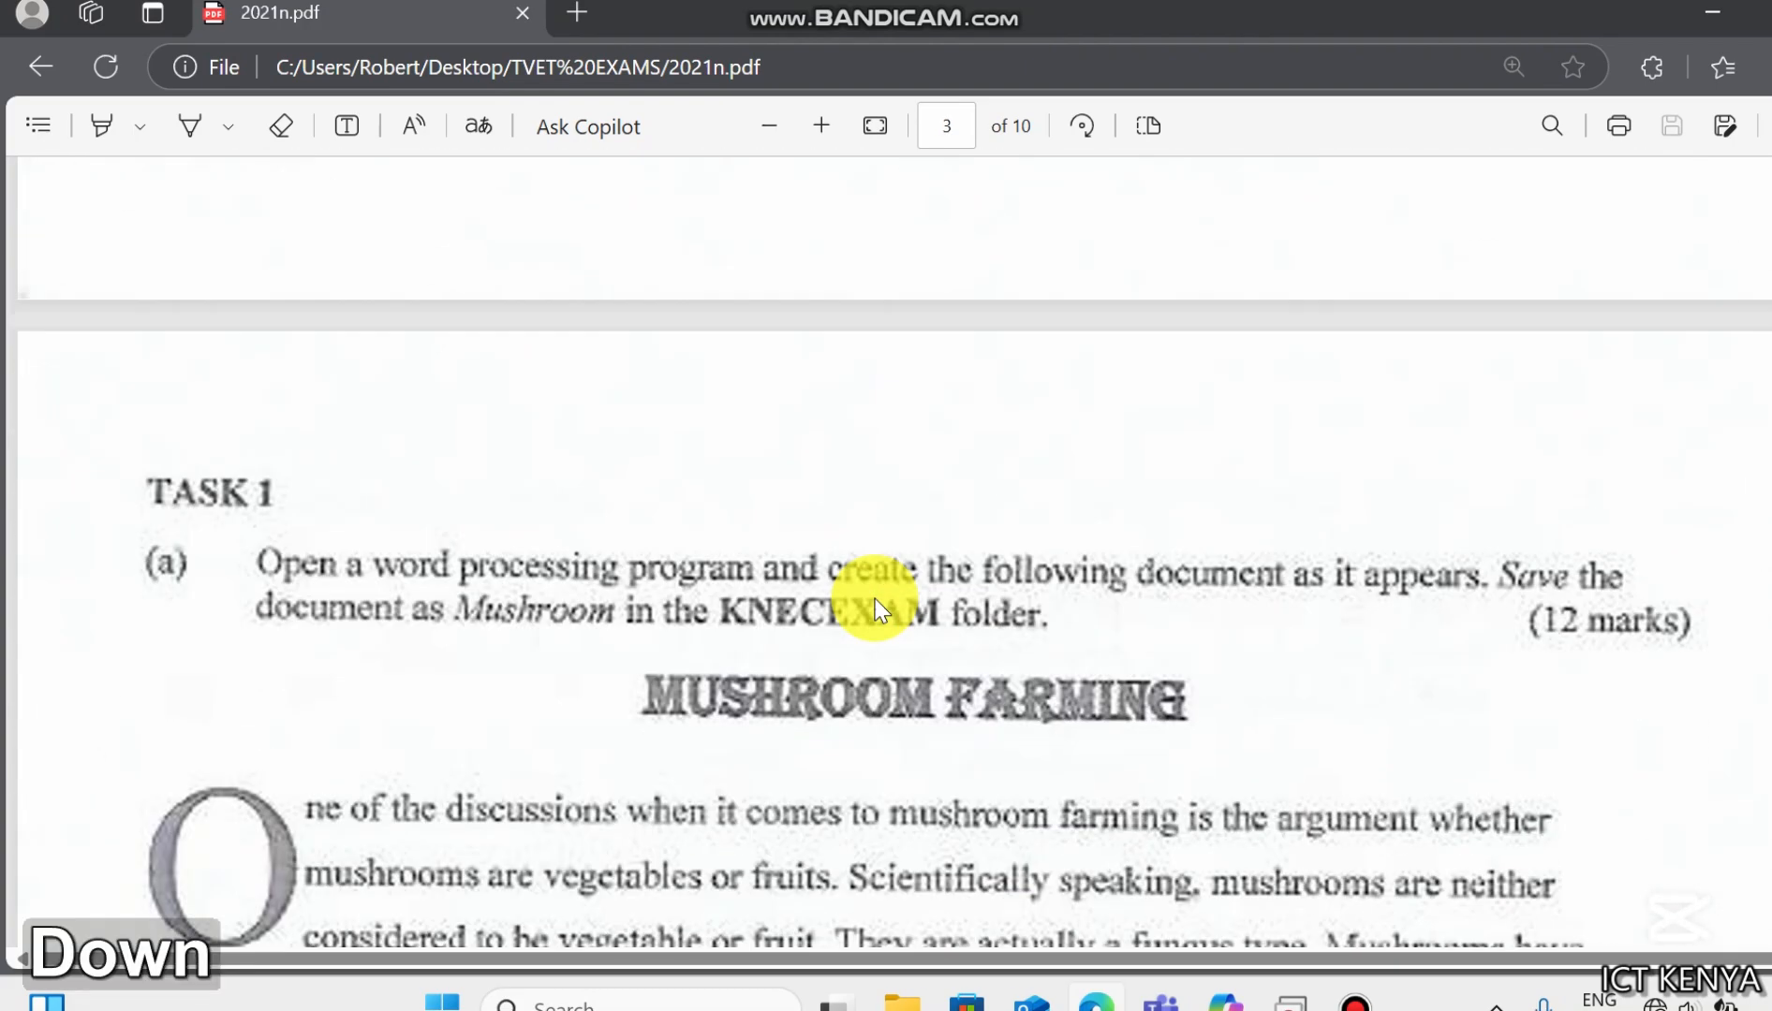
Step: Examine the Mushroom Farming document in Task 1 and the invitation letter question (ii) on page 4
key("Down")
key("Down")
key("Down")
key("Down")
key("Down")
key("Down")
key("Down")
key("Down")
key("Down")
key("Down")
key("Down")
key("Down")
key("Down")
key("Down")
key("Down")
key("Down")
key("Down")
key("Down")
key("Down")
key("Down")
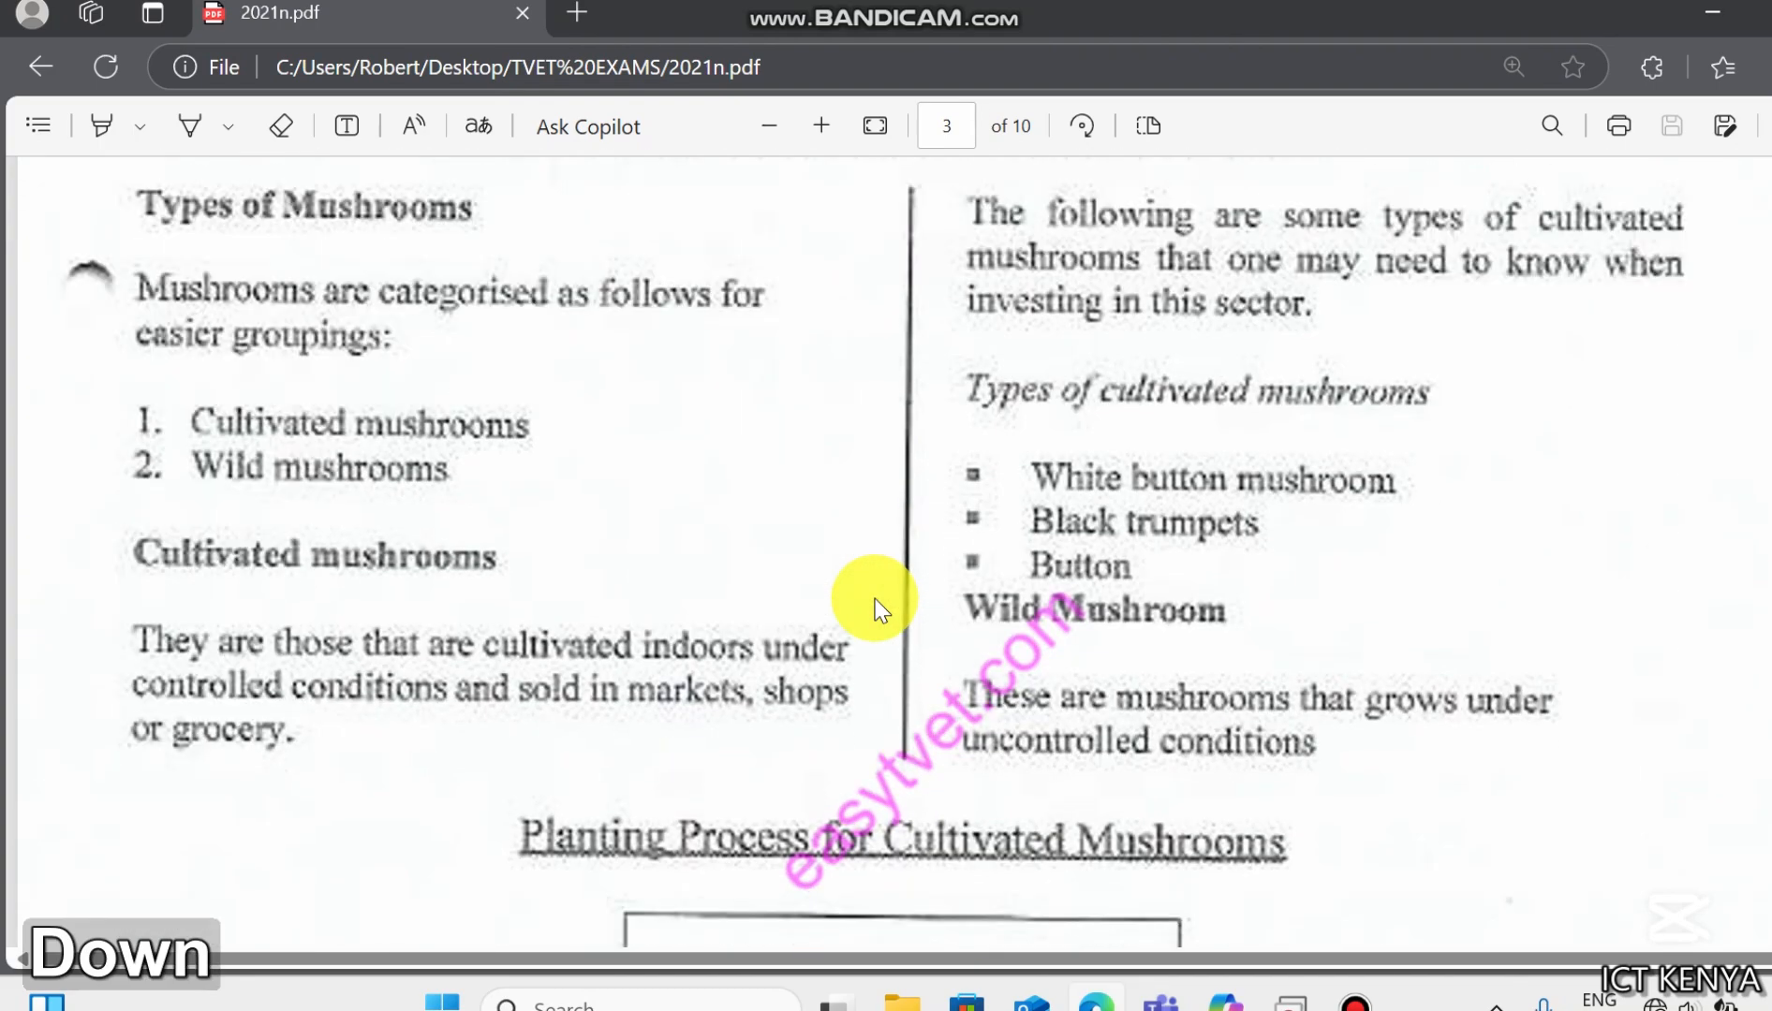
key("Down")
key("Down")
key("Down")
key("Down")
key("Down")
key("Down")
key("Down")
key("Down")
key("Down")
key("Down")
key("Down")
key("Down")
key("Down")
key("Down")
key("Down")
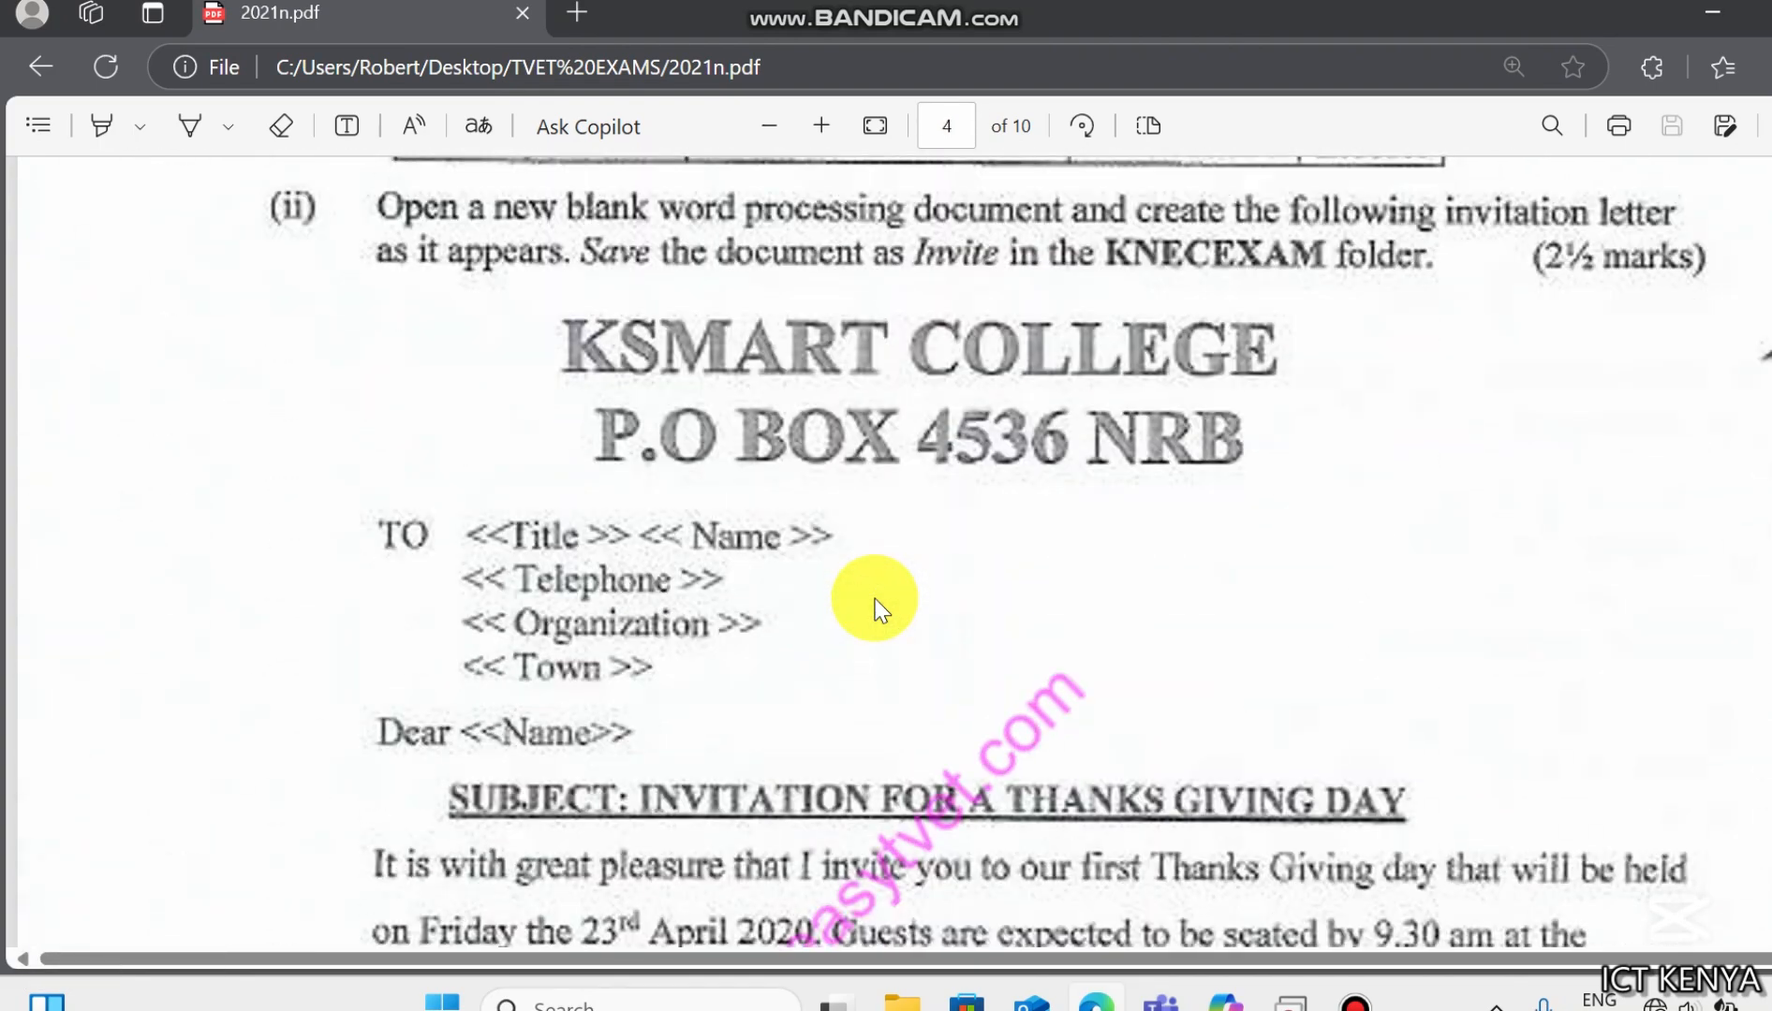
Step: Return to page 3 and examine the Planting Process for Cultivated Mushrooms diagram
key("Up")
key("Up")
key("Up")
key("Up")
key("Up")
key("Up")
key("Up")
key("Up")
key("Up")
key("Up")
key("Up")
key("Up")
key("Up")
key("Up")
key("Up")
key("Up")
key("Up")
key("Up")
key("Up")
key("Up")
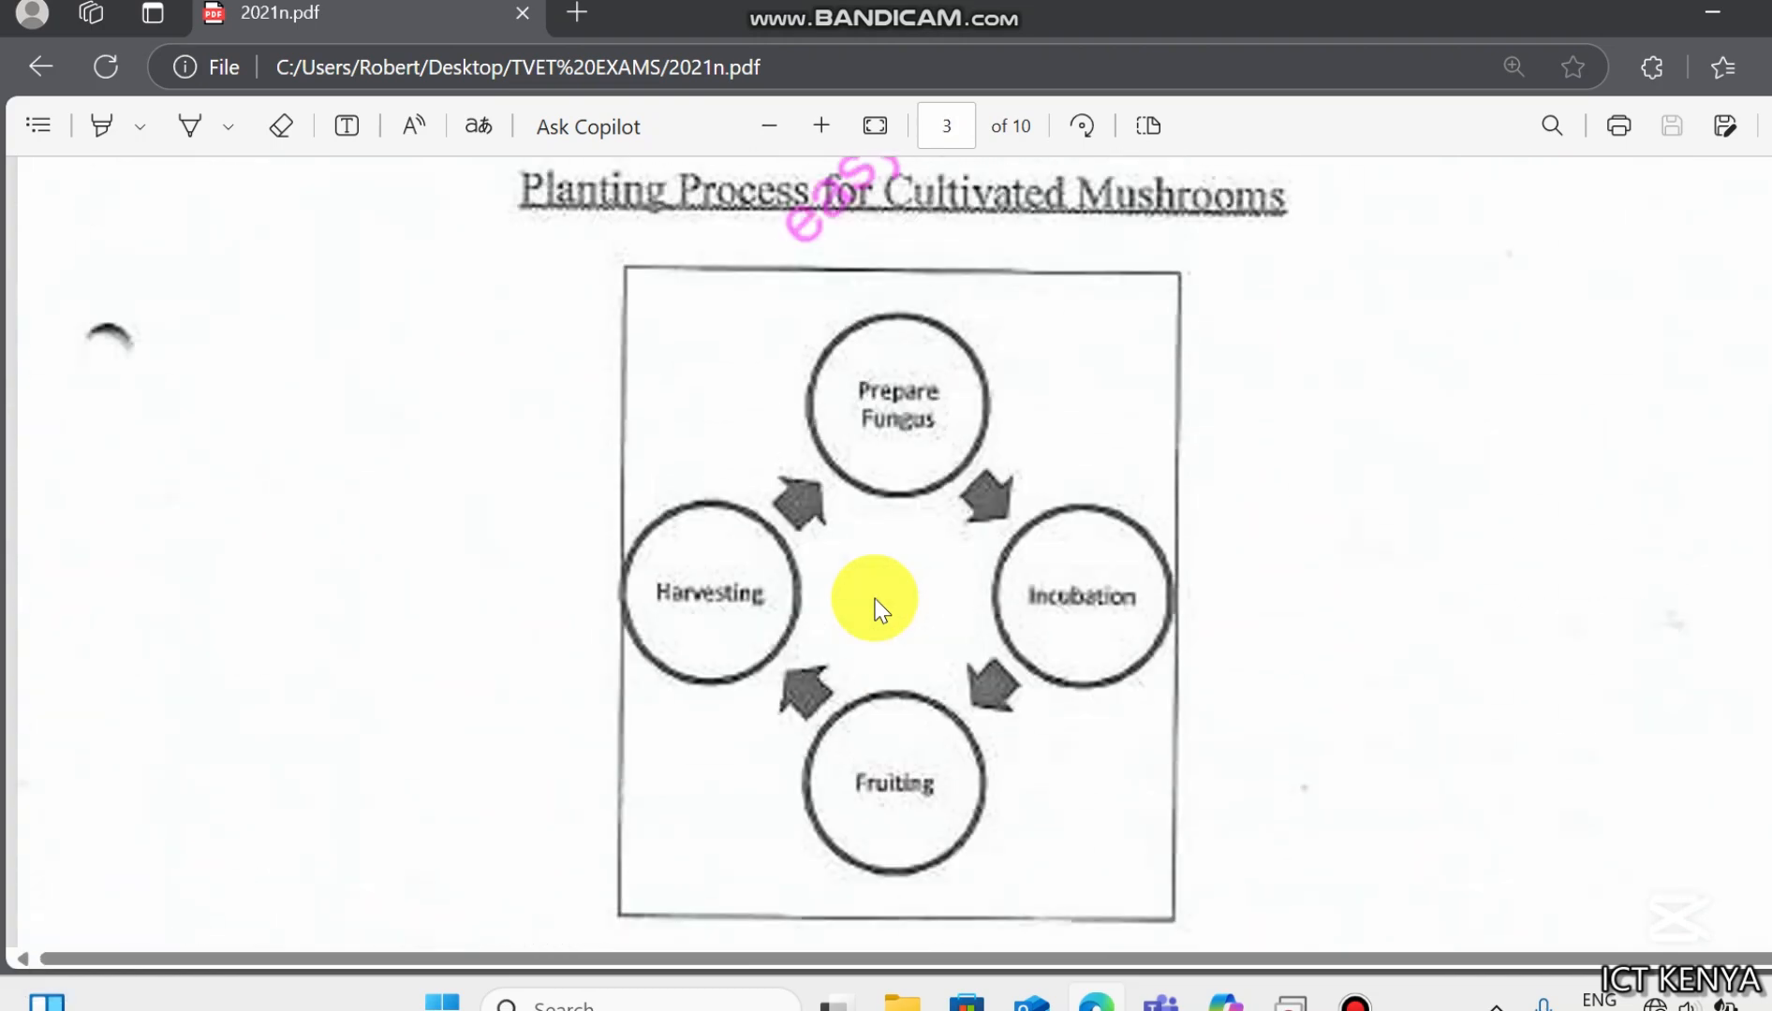
Step: Go back past the Mushroom Farming text to page 2 and read the specific instructions to the candidate
key("Up")
key("Up")
key("Up")
key("Up")
key("Up")
key("Up")
key("Up")
key("Up")
key("Up")
key("Up")
key("Up")
key("Up")
key("Up")
key("Up")
key("Up")
key("Up")
key("Up")
key("Up")
key("Up")
key("Up")
key("Up")
key("Up")
key("Up")
key("Up")
key("Up")
key("Up")
key("Up")
key("Up")
key("Up")
key("Up")
key("Up")
key("Up")
key("Up")
key("Up")
key("Up")
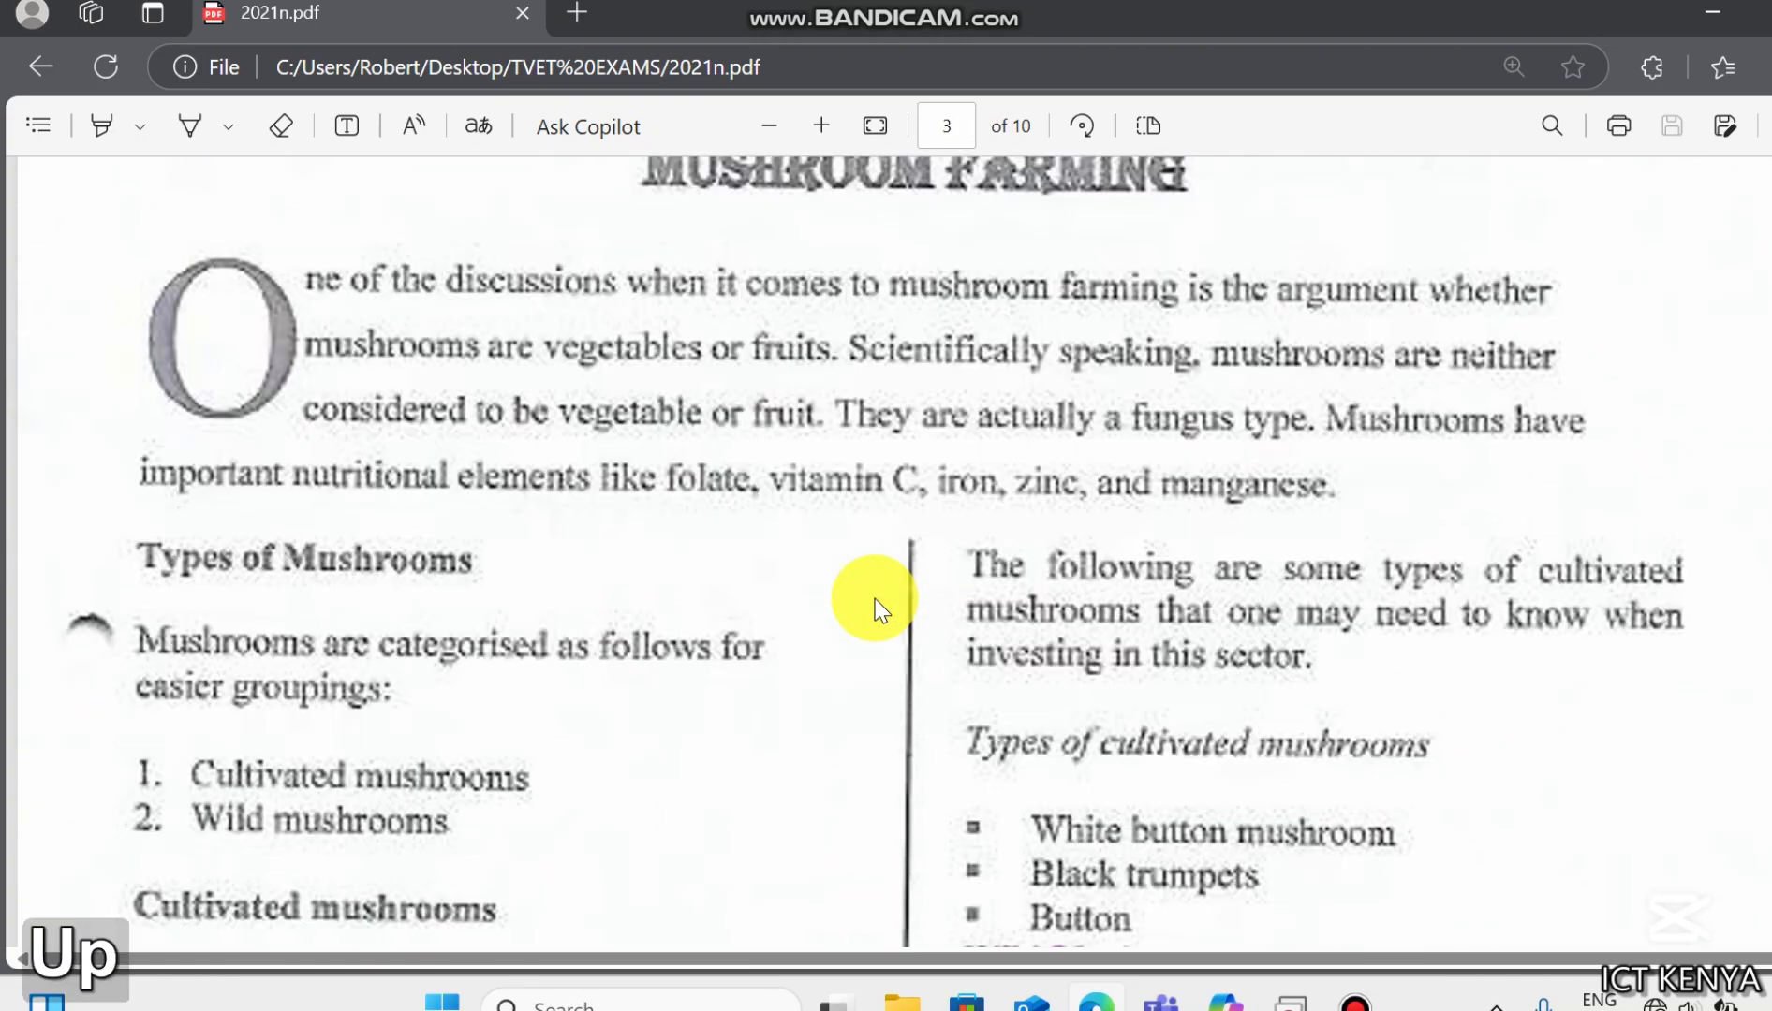
key("Up")
key("Up")
key("Up")
key("Up")
key("Up")
key("Up")
key("Up")
key("Up")
key("Up")
key("Up")
key("Up")
key("Up")
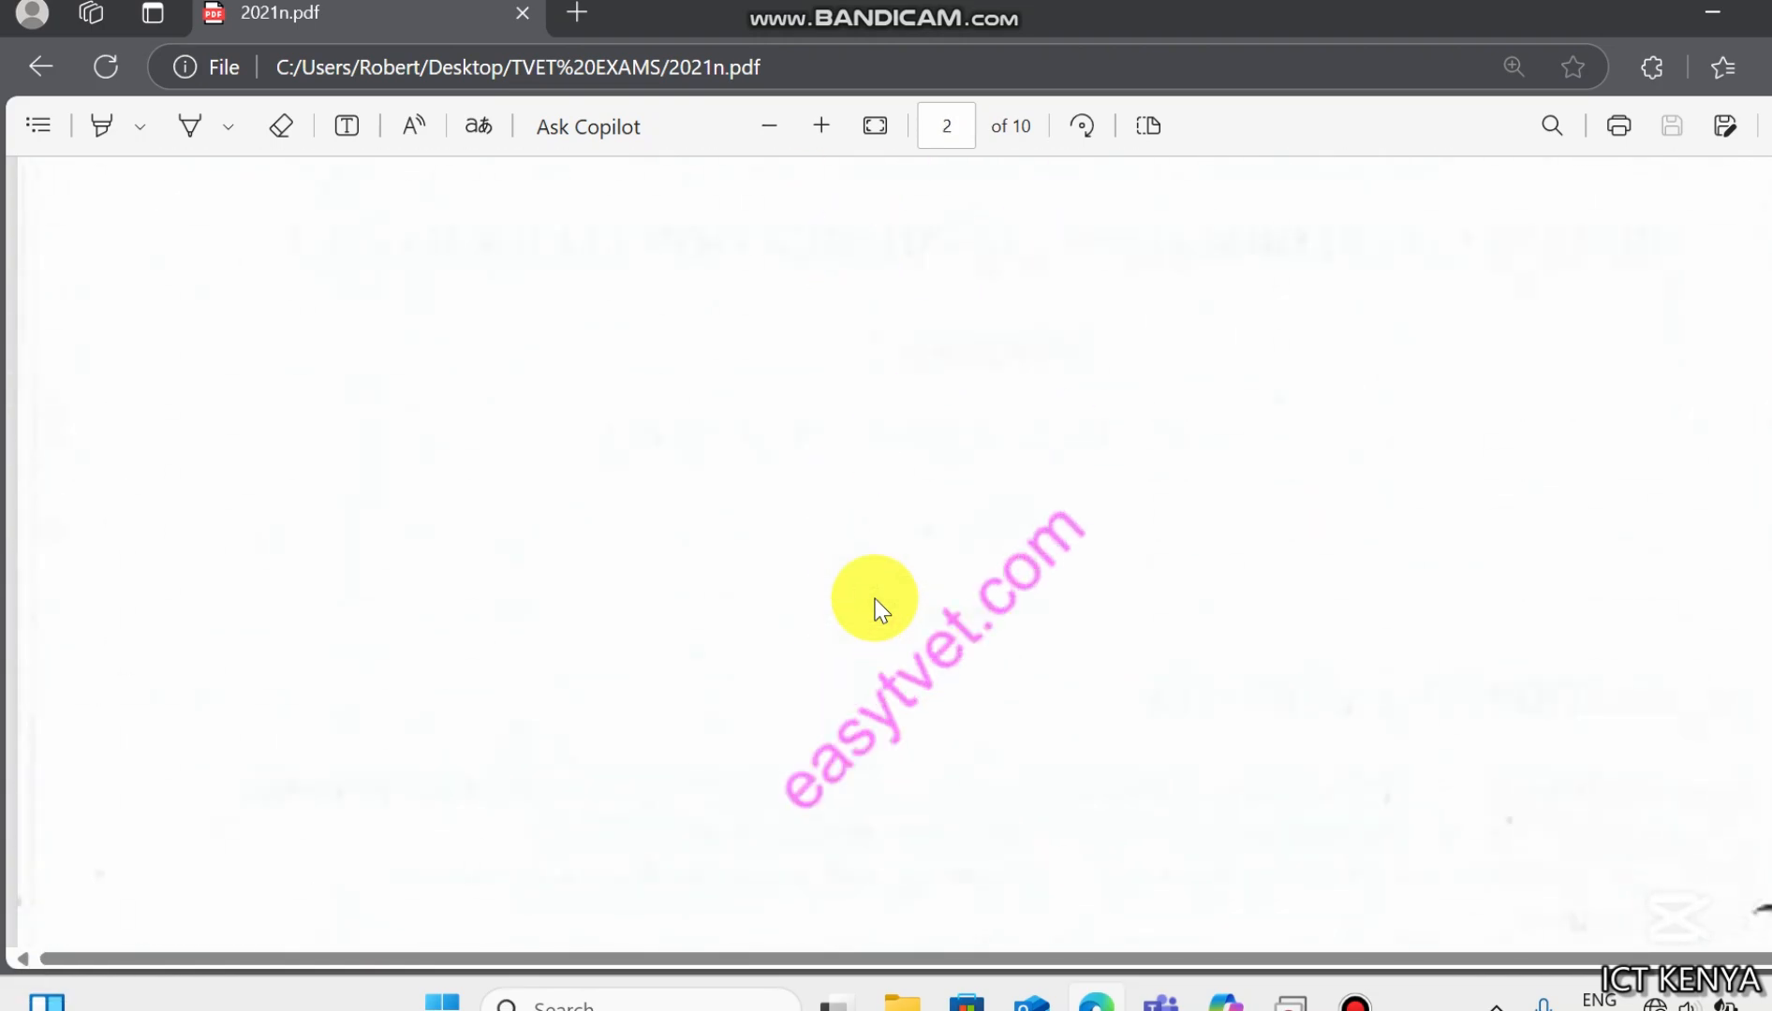
key("Down")
key("Down")
key("Down")
key("Down")
key("Down")
key("Down")
key("Down")
key("Down")
key("Down")
key("Down")
key("Down")
key("Down")
key("Down")
key("Down")
key("Down")
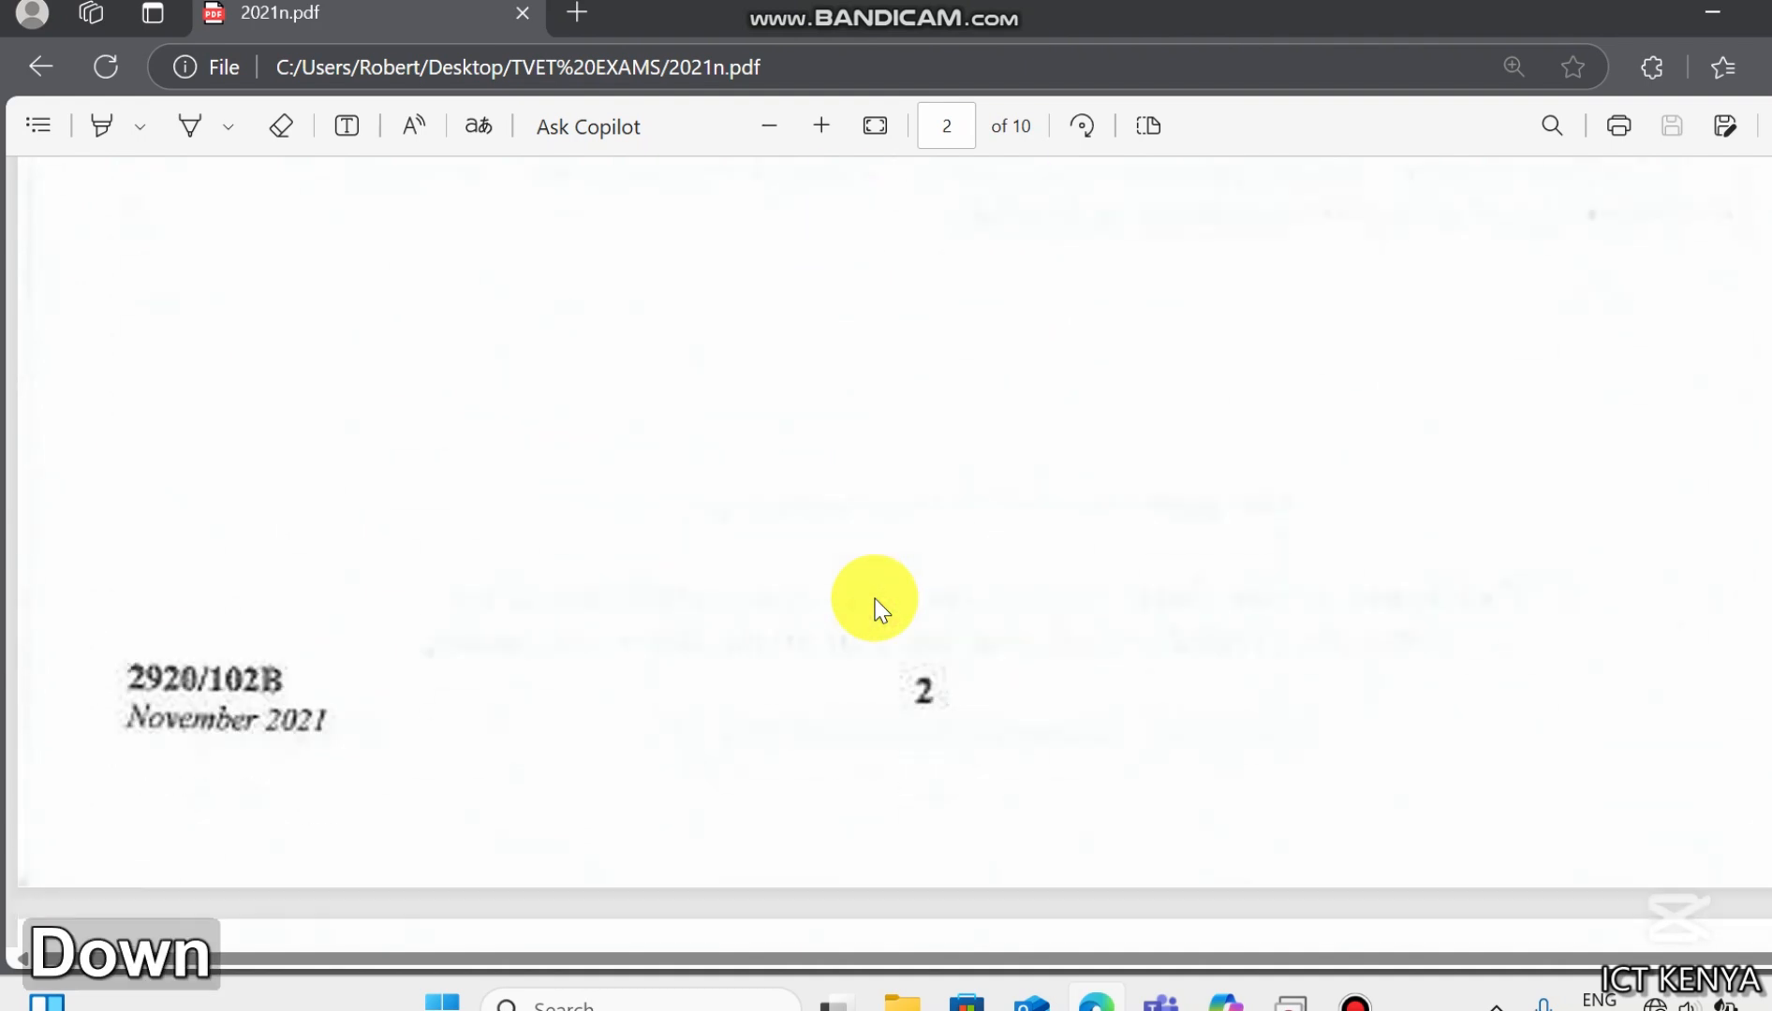
key("Up")
key("Up")
key("Up")
key("Up")
key("Up")
key("Up")
key("Up")
key("Up")
key("Up")
key("Up")
key("Up")
key("Up")
key("Up")
key("Up")
key("Up")
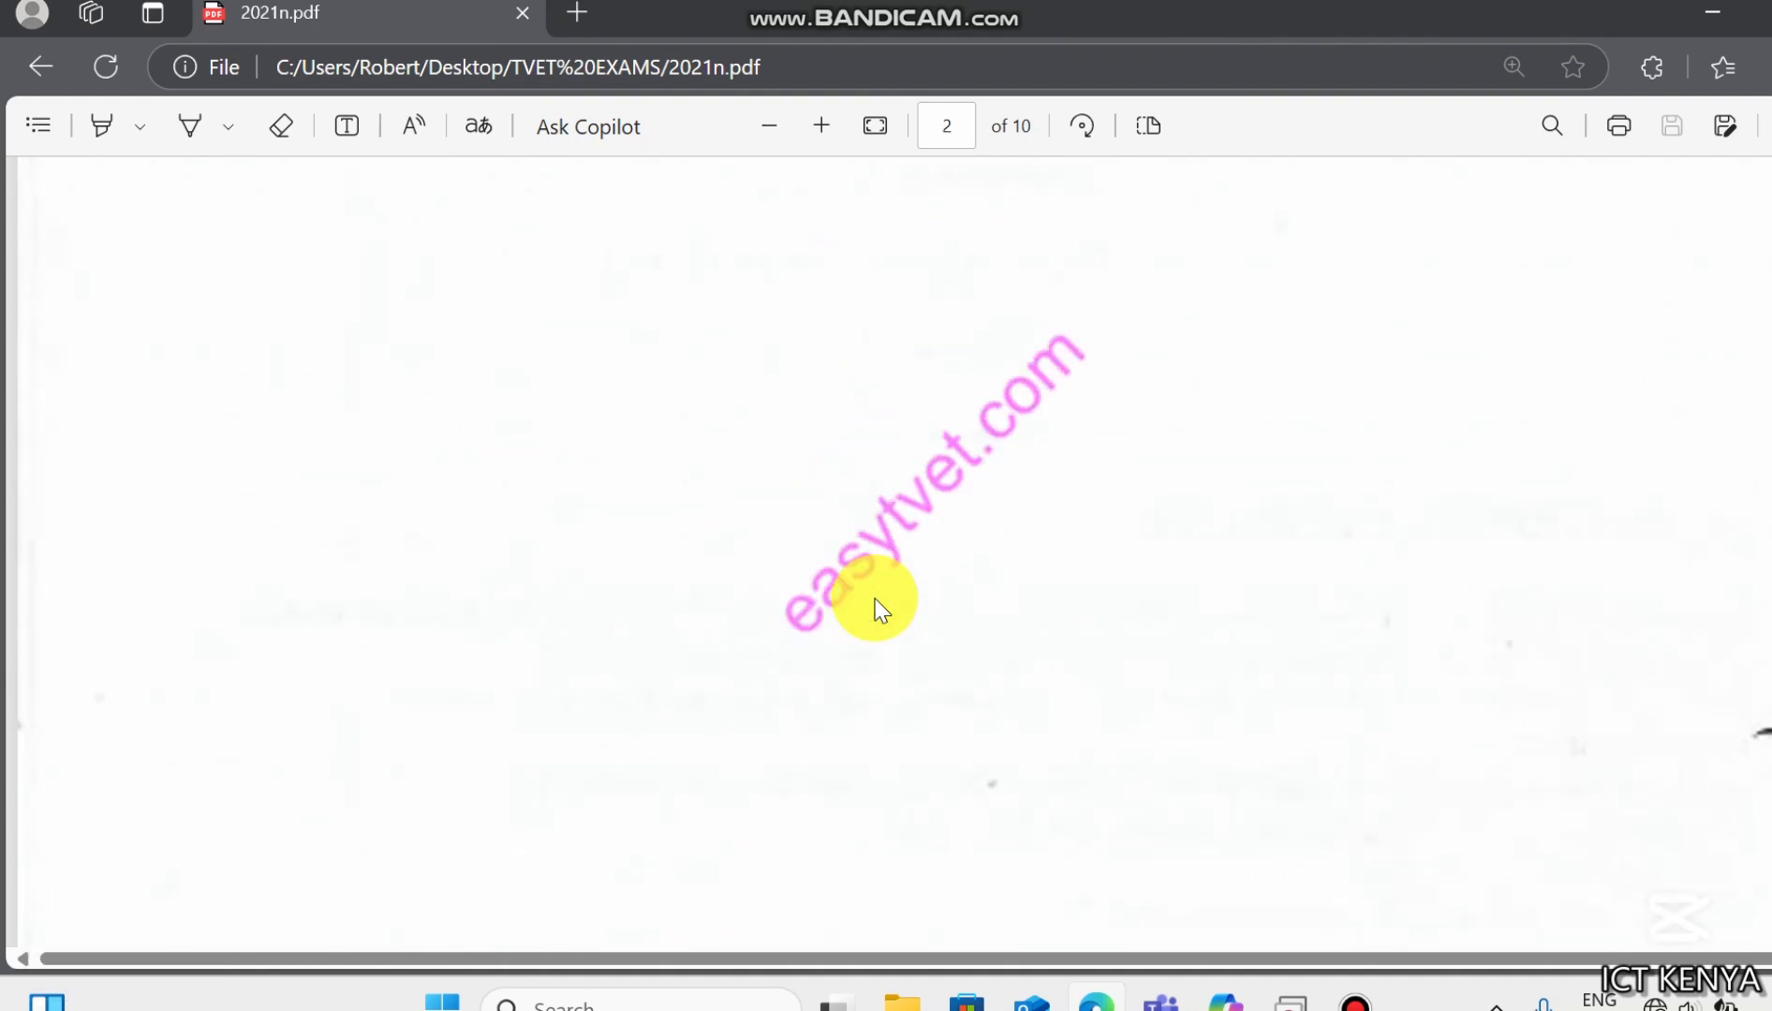
key("Up")
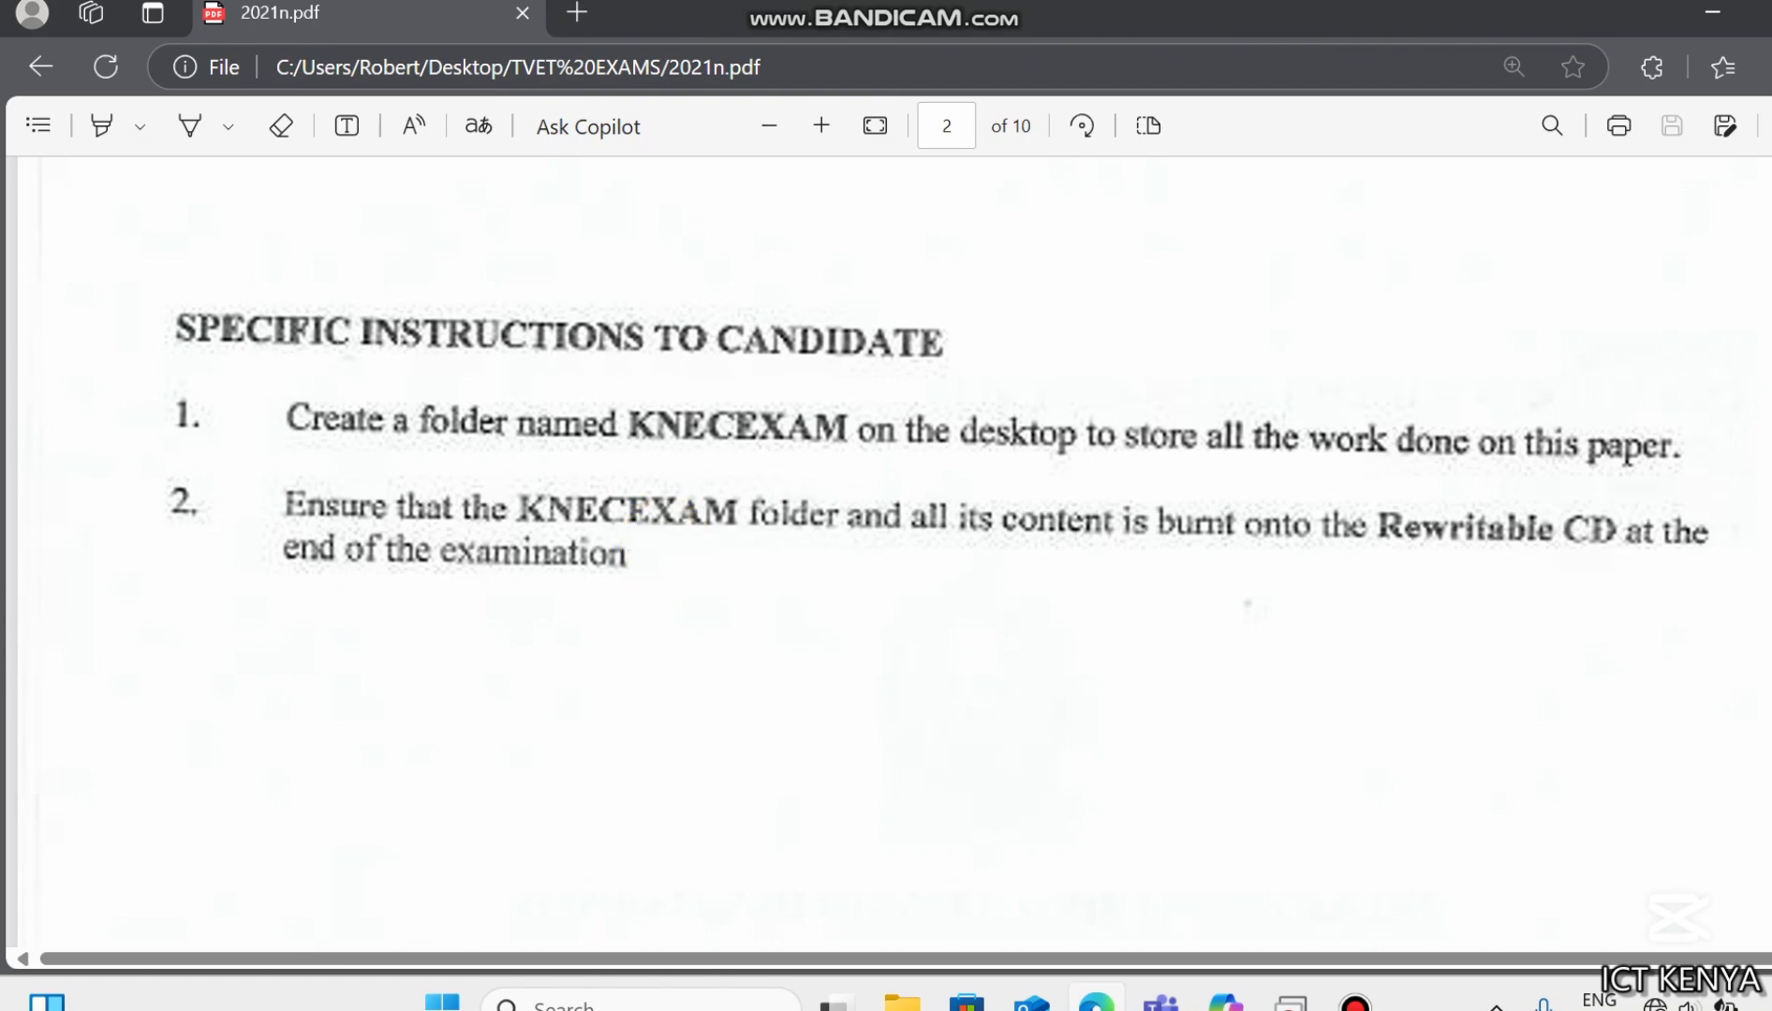
Step: Leave the exam paper and show the desktop
key("super+d")
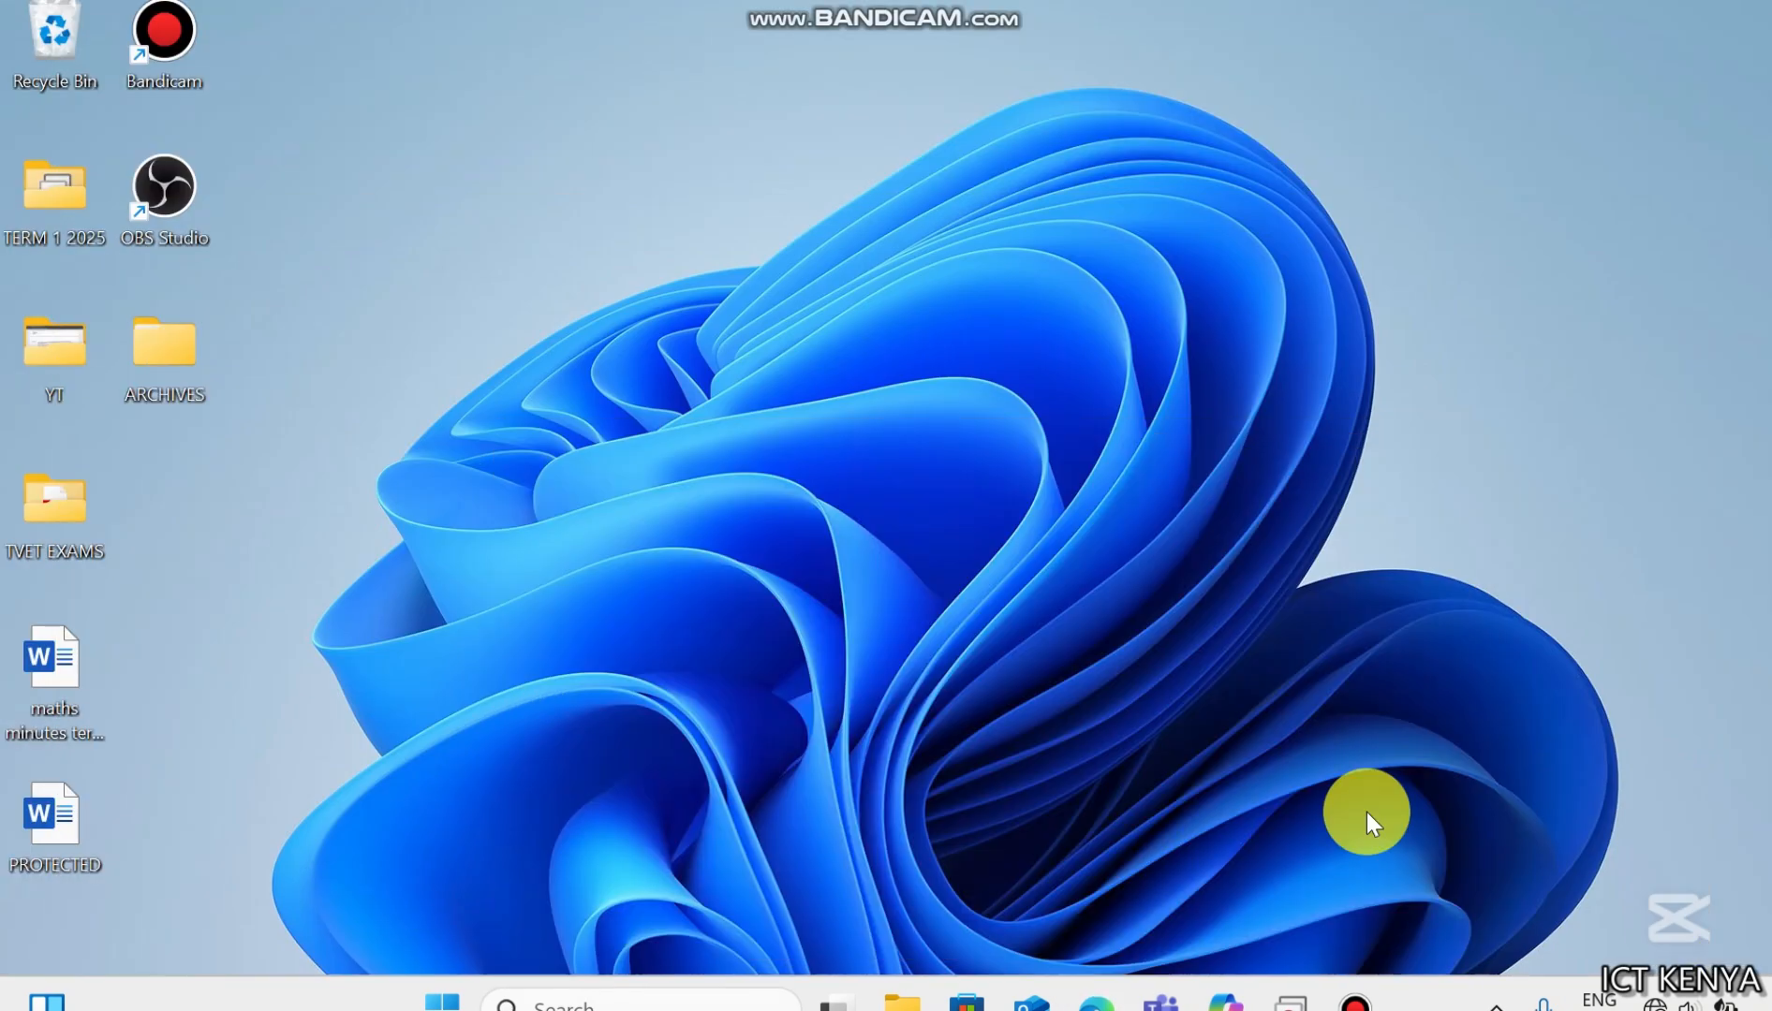
right_click(751, 507)
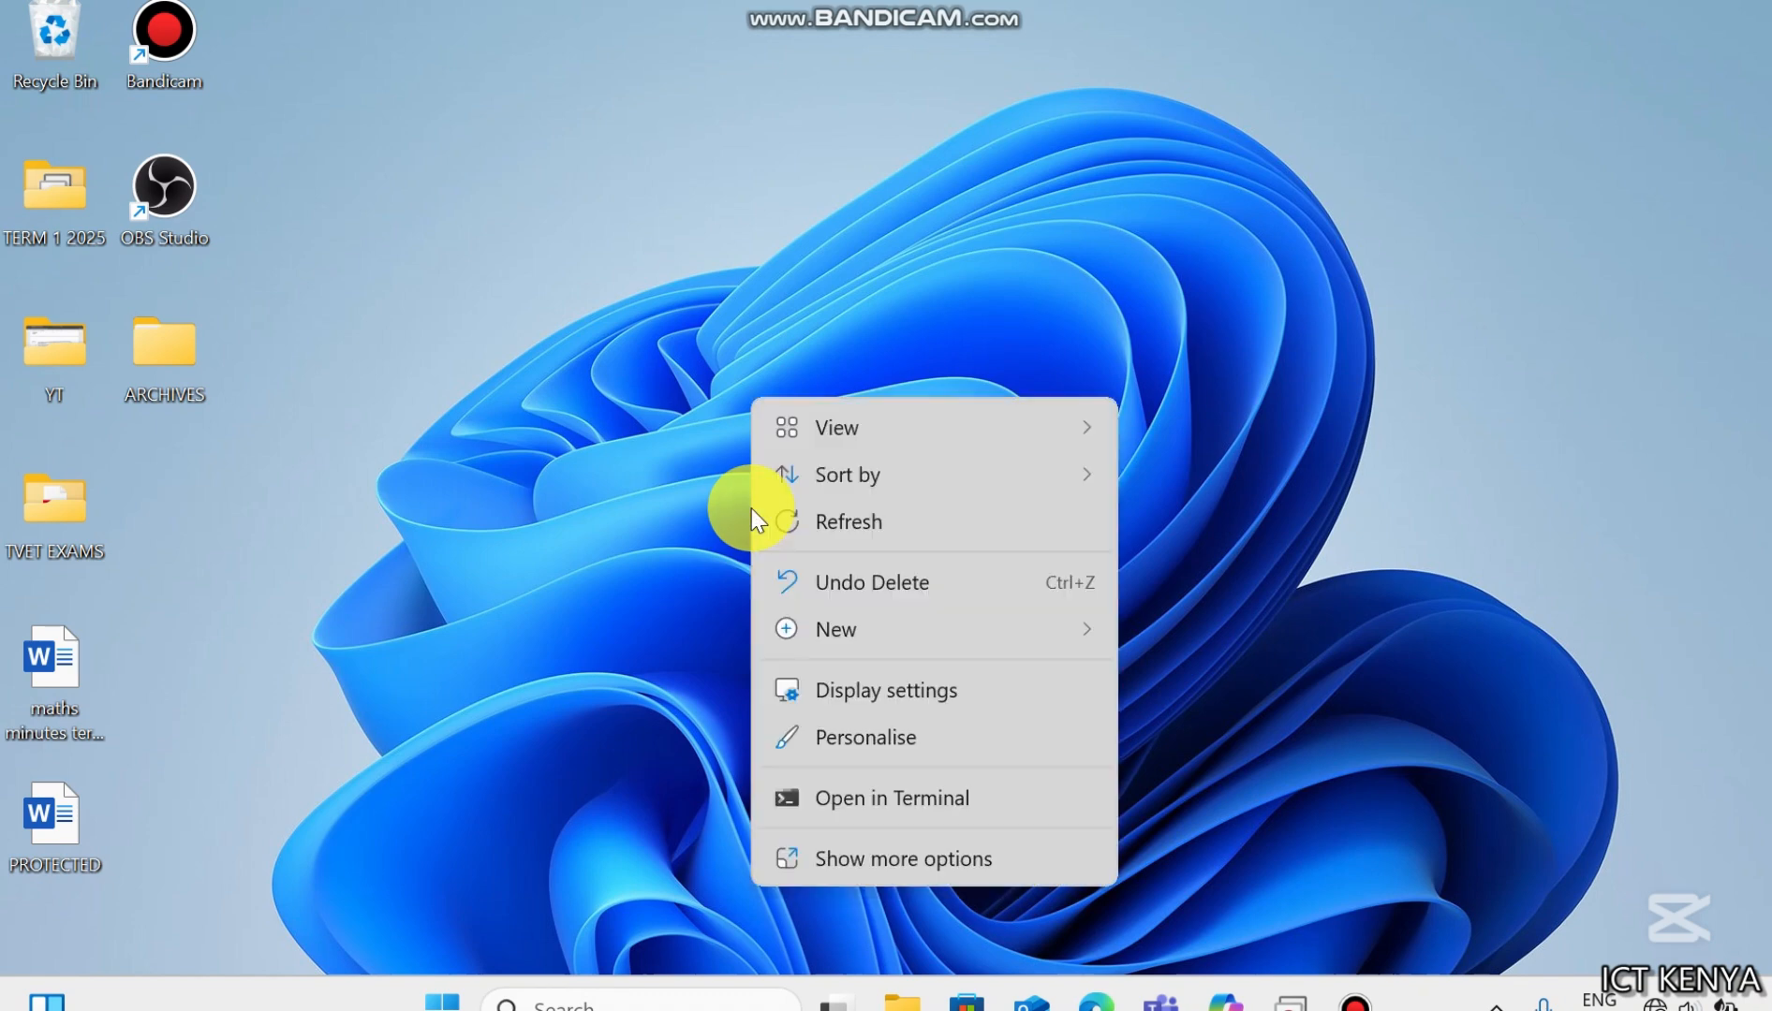
left_click(842, 627)
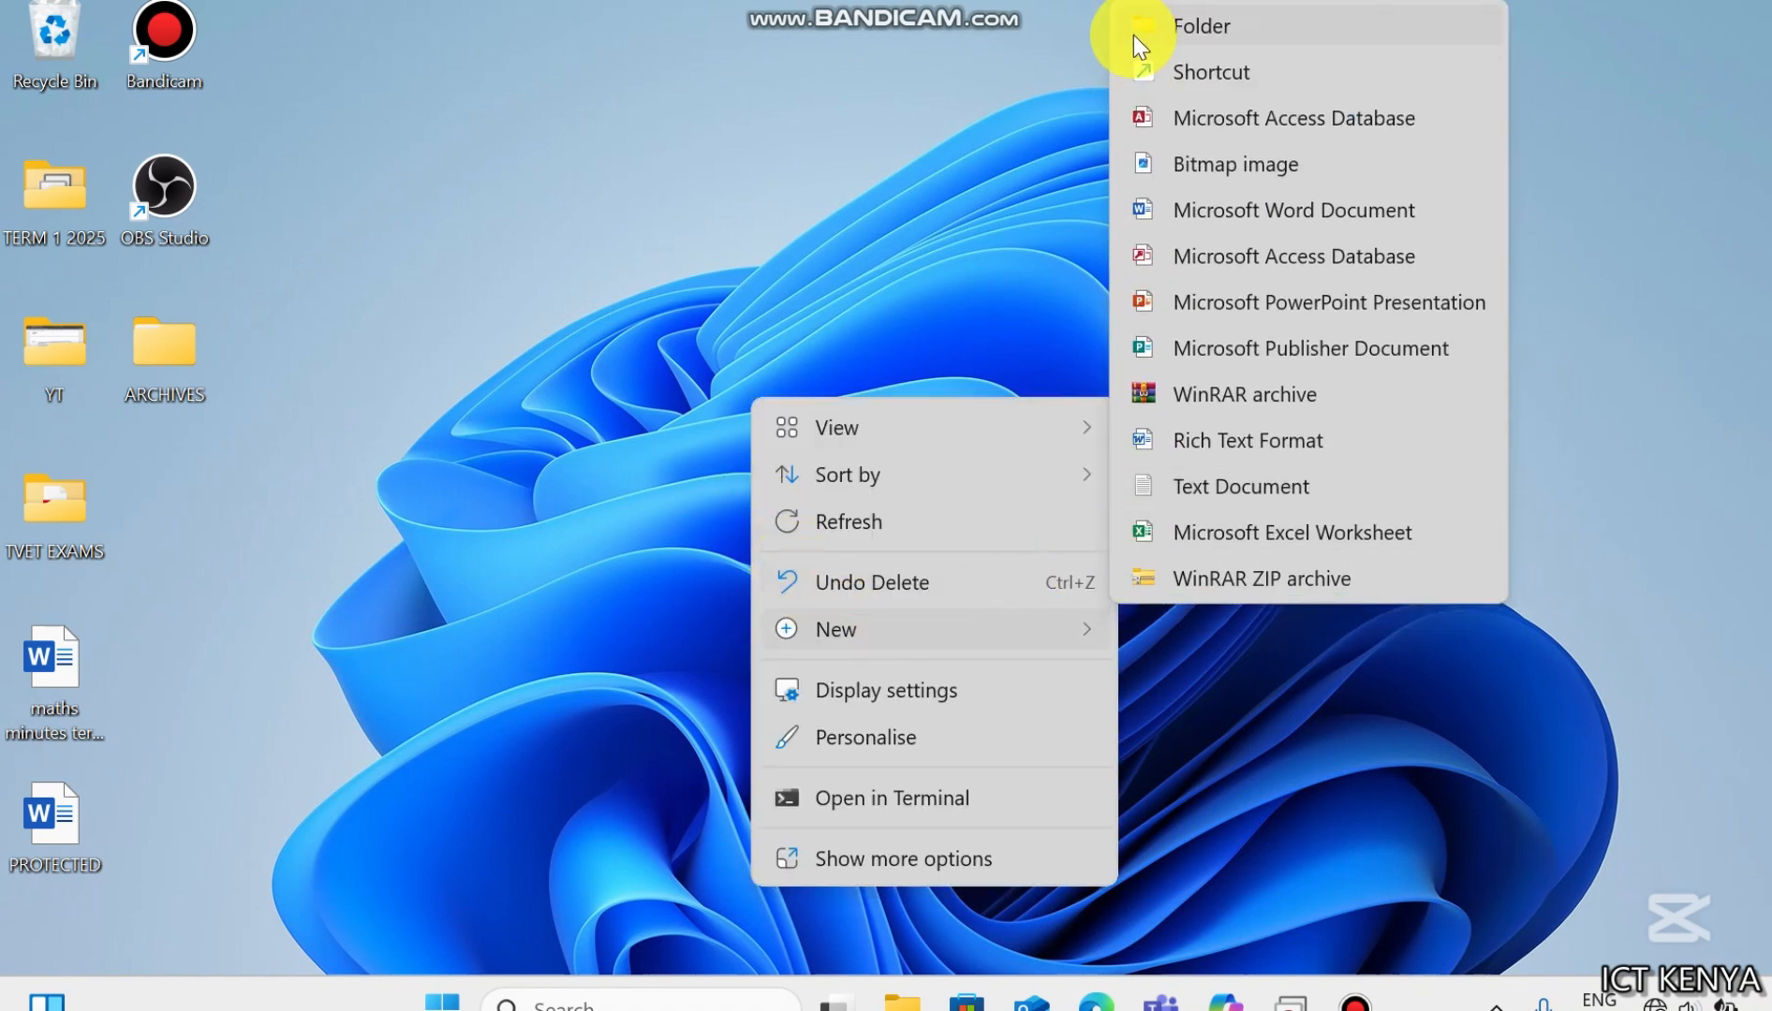
left_click(429, 531)
Step: Create a folder named KNECEXAM on the desktop and open it
key("shift")
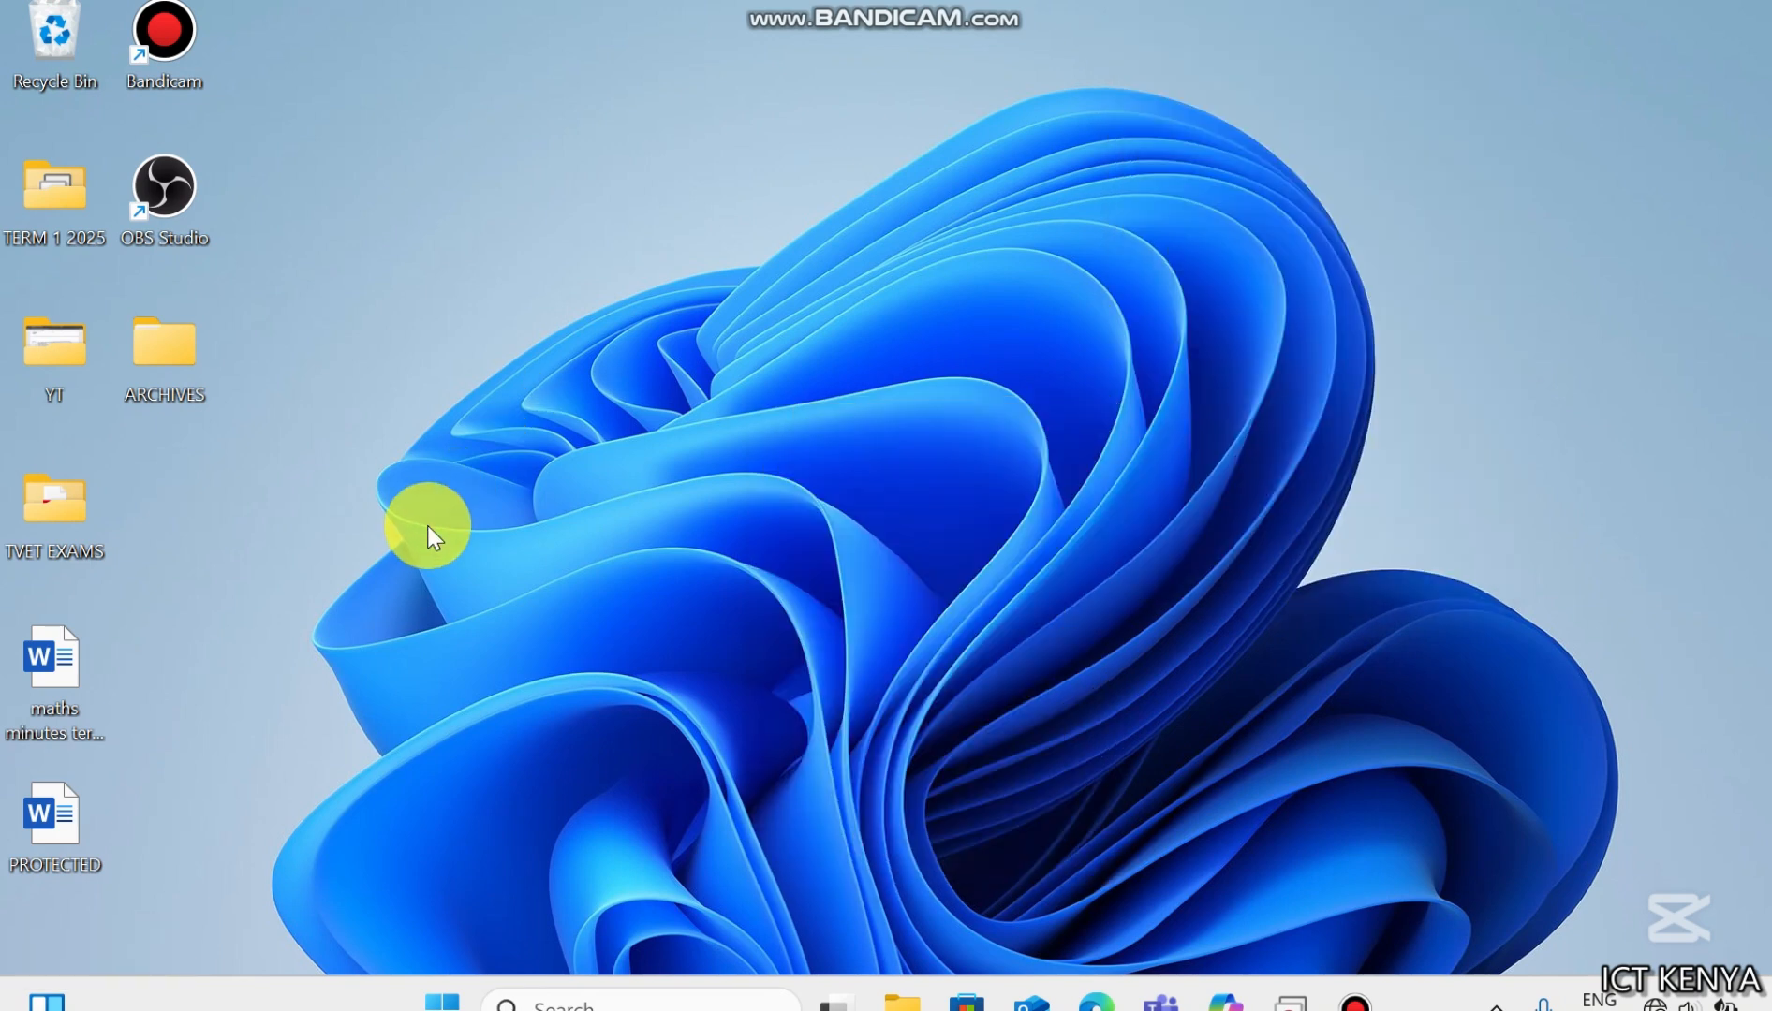
key("ctrl+shift+n")
key("Caps_Lock")
type("K")
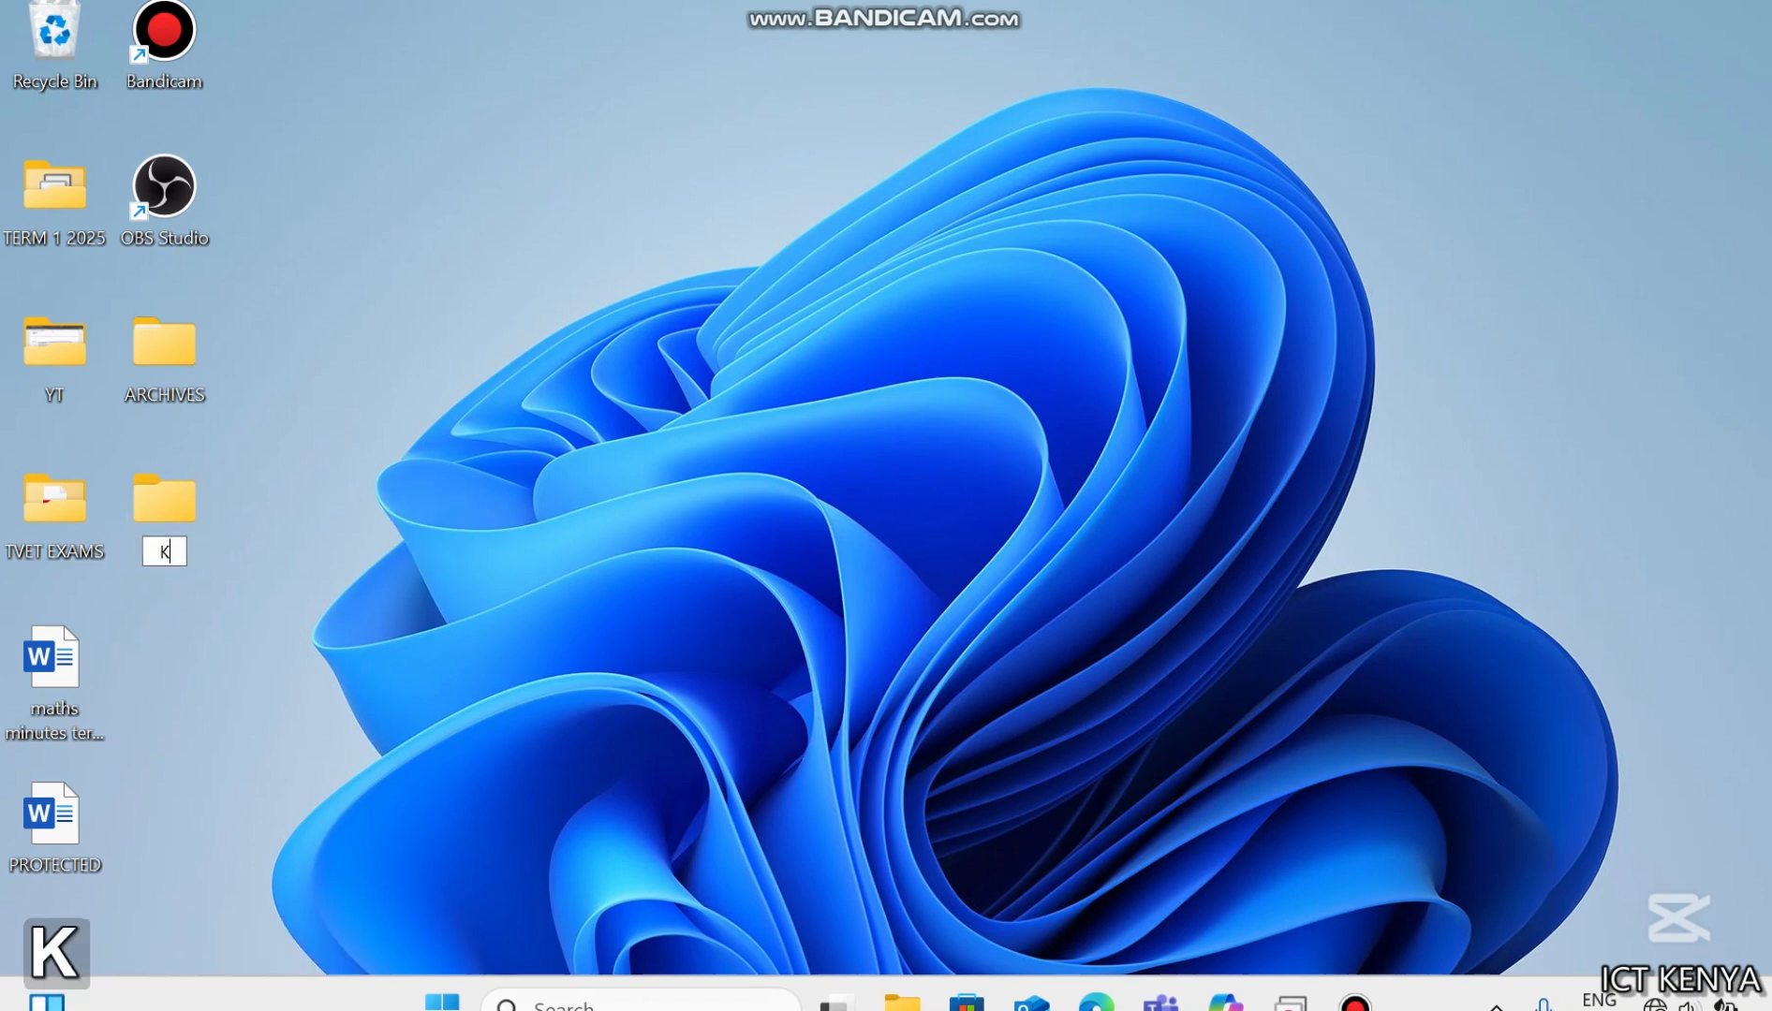
type("NECEXAM")
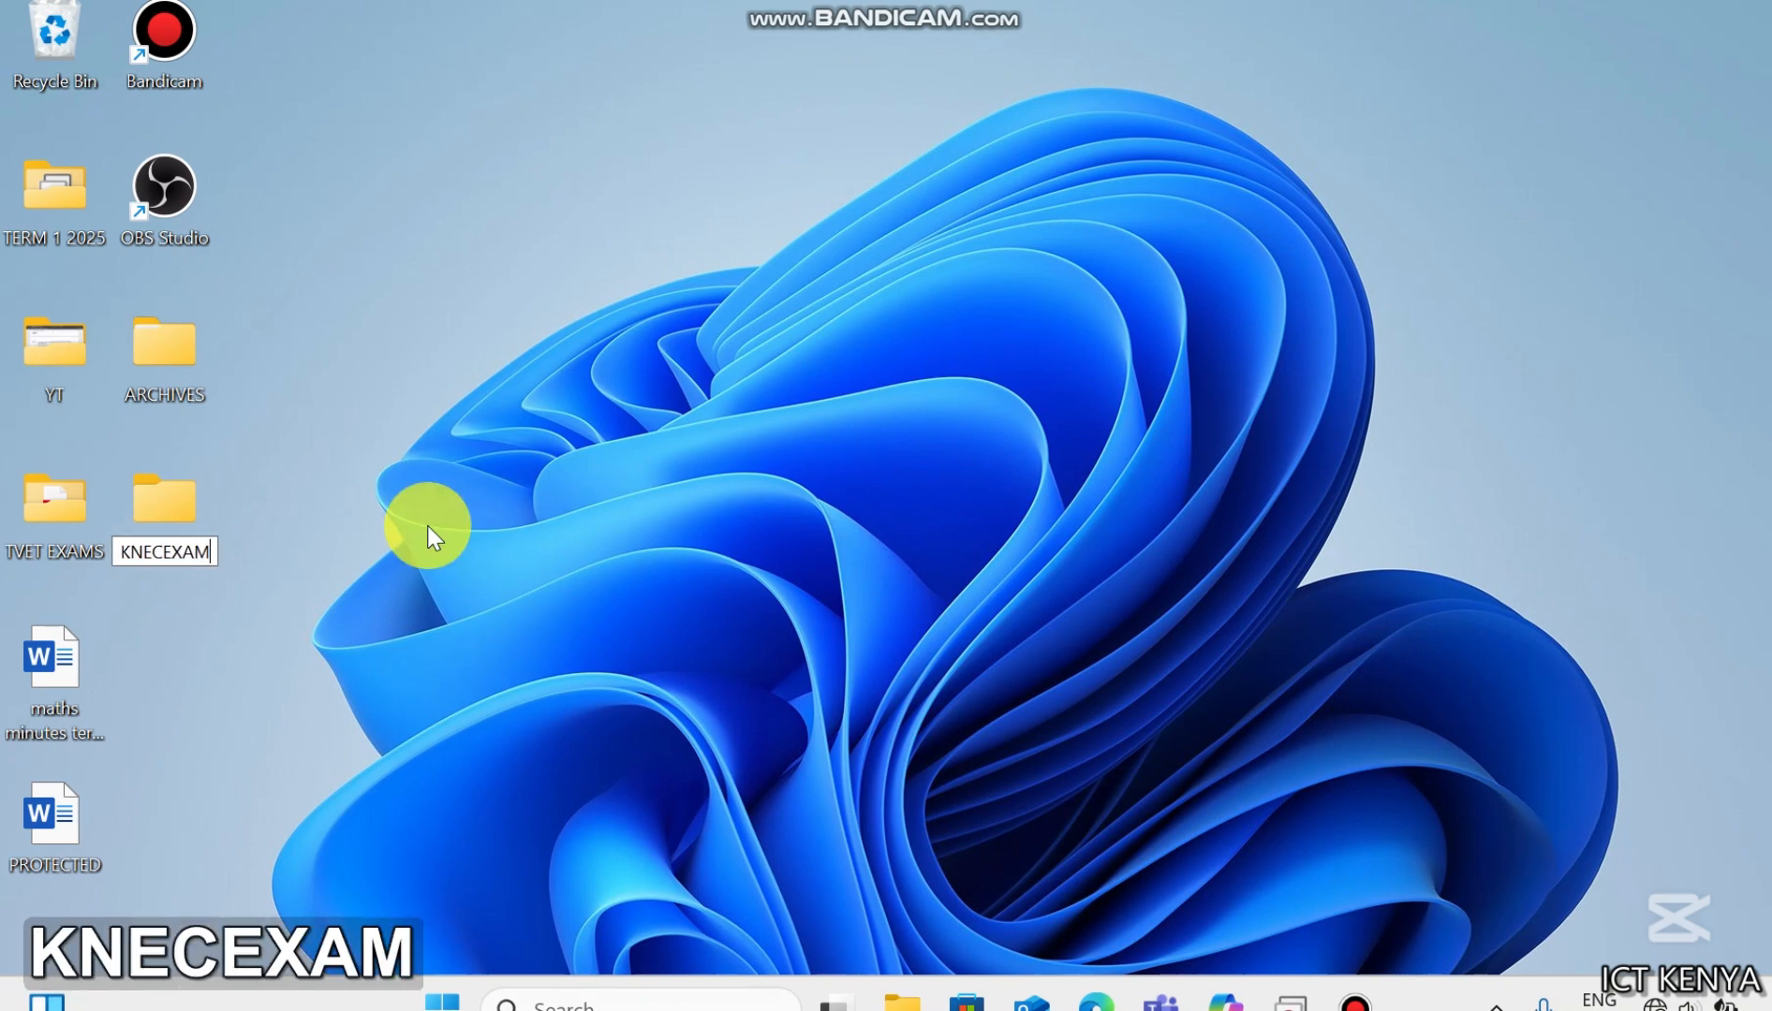
key("Return")
key("Return")
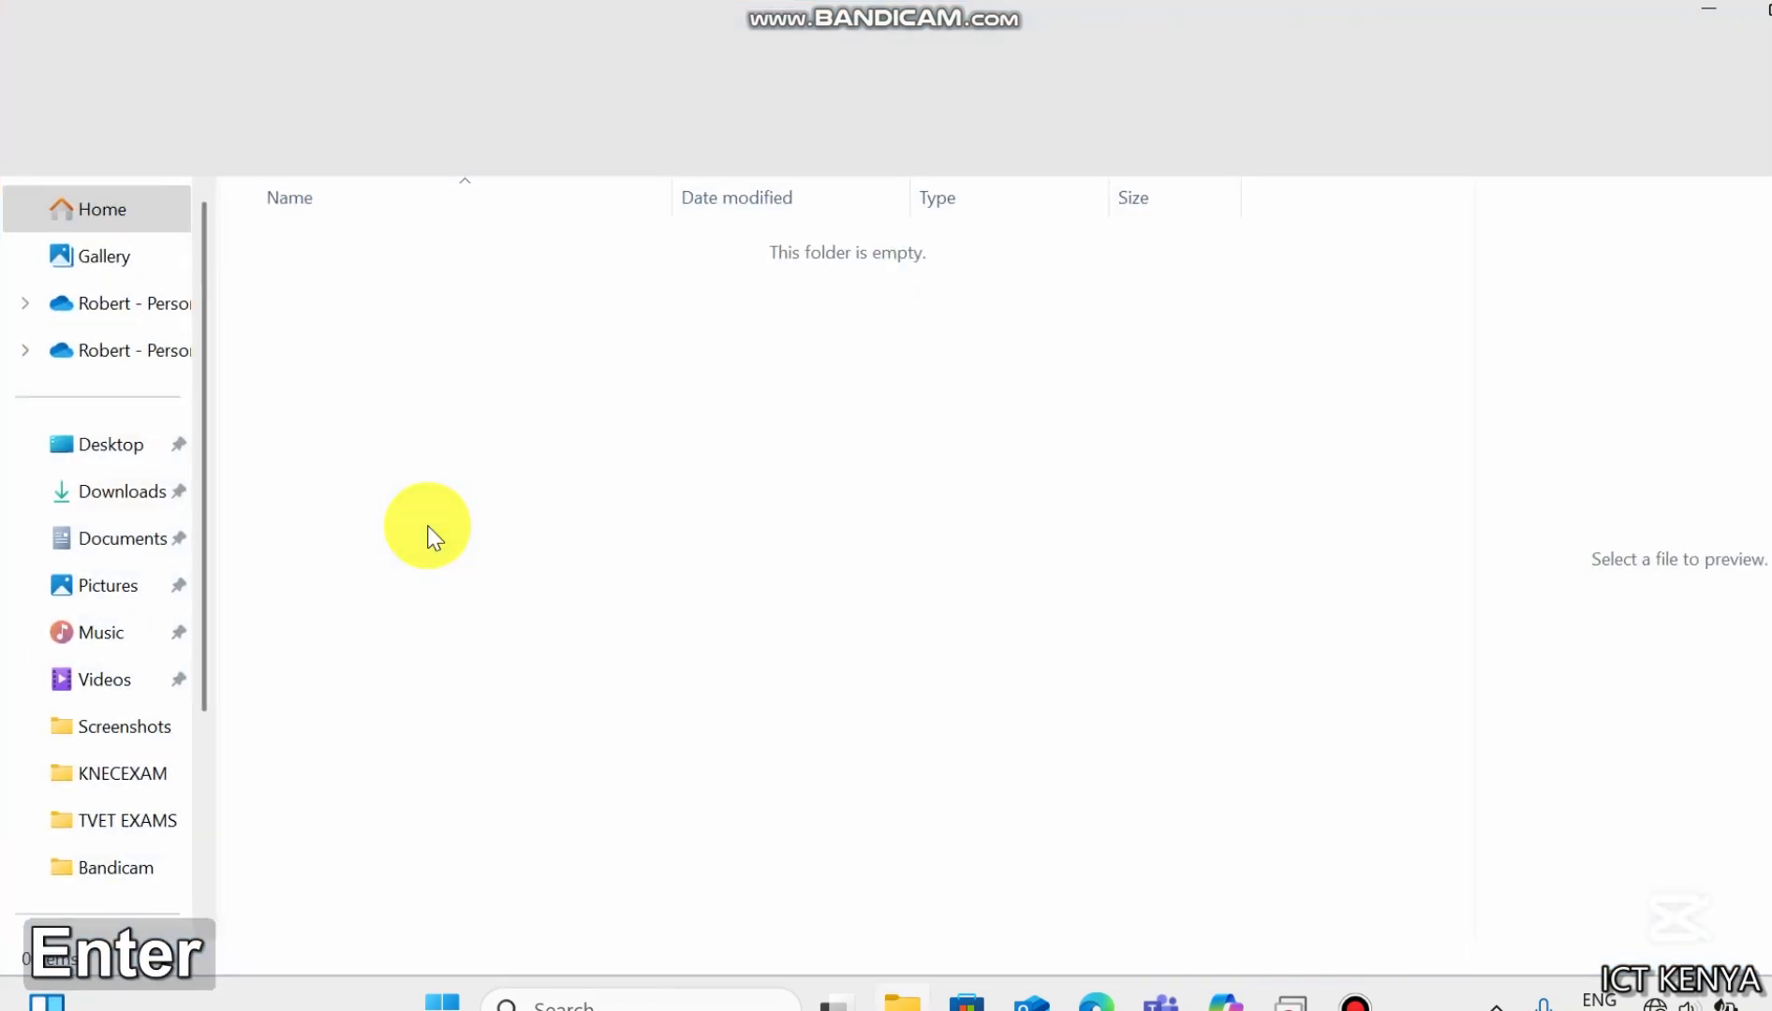
left_click(555, 473)
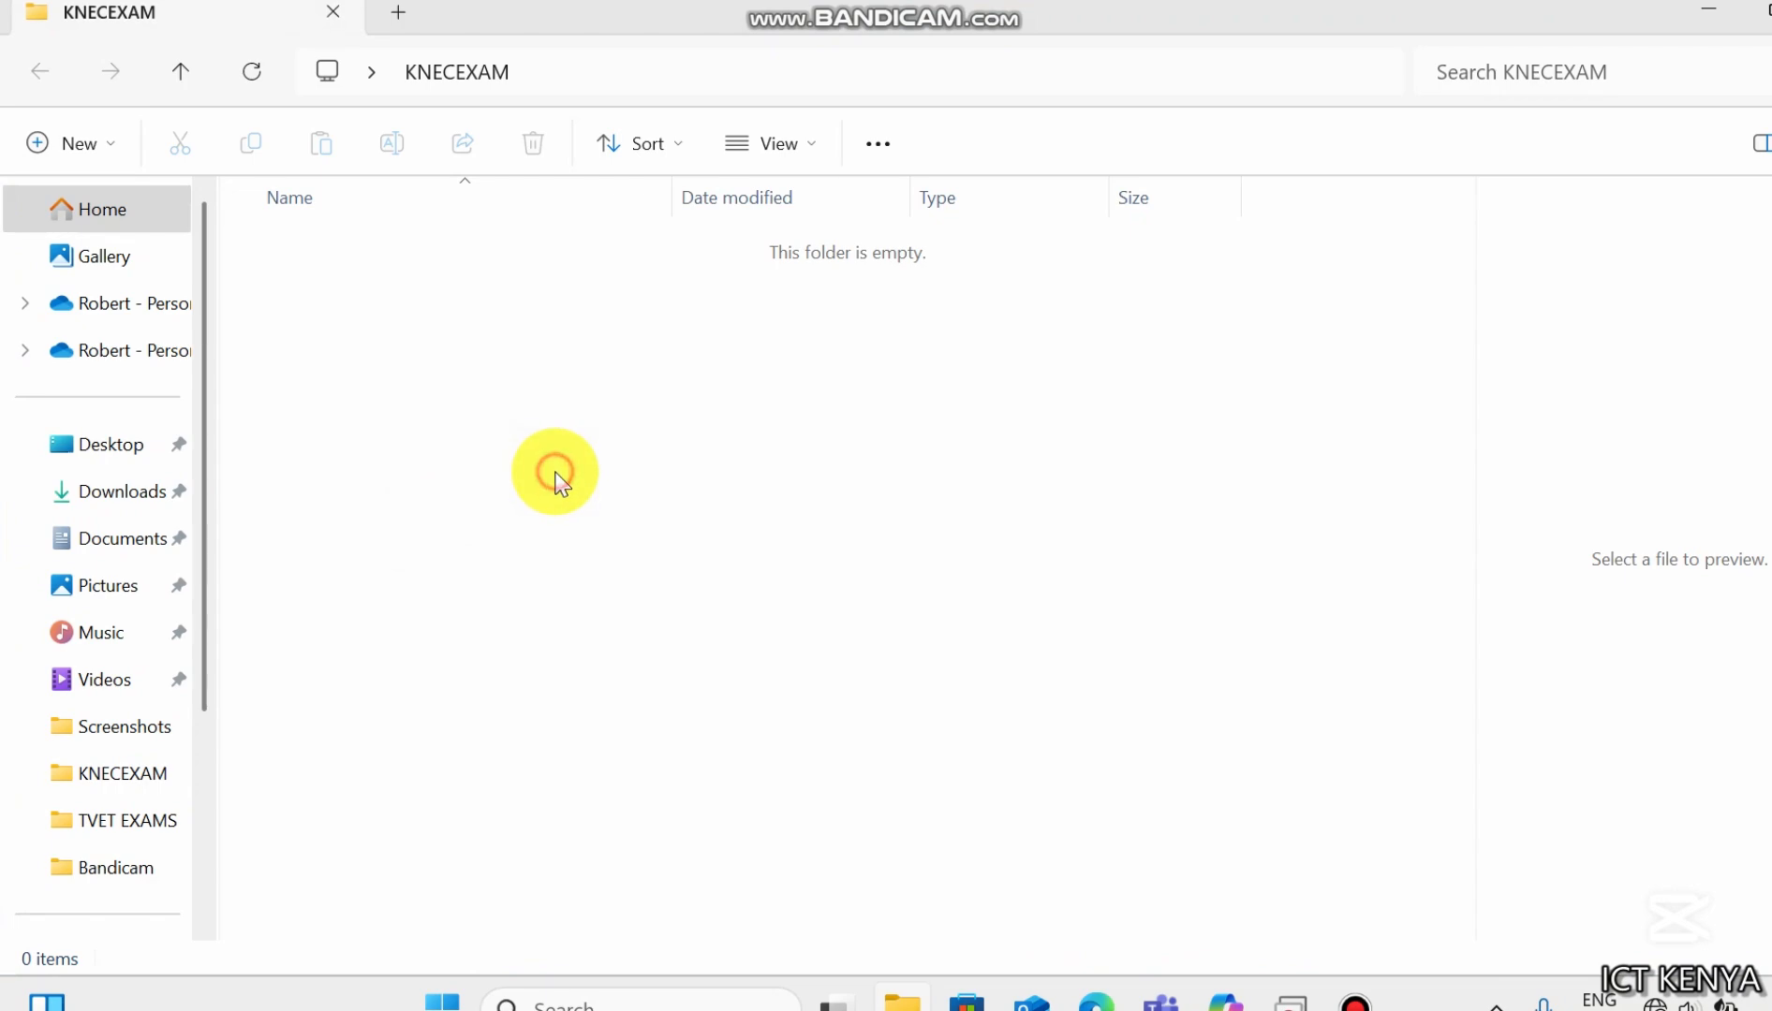
Step: Switch back to the exam paper in Microsoft Edge and go to Task 1 on page 3 to read question (a)
left_click(1092, 1000)
key("Left")
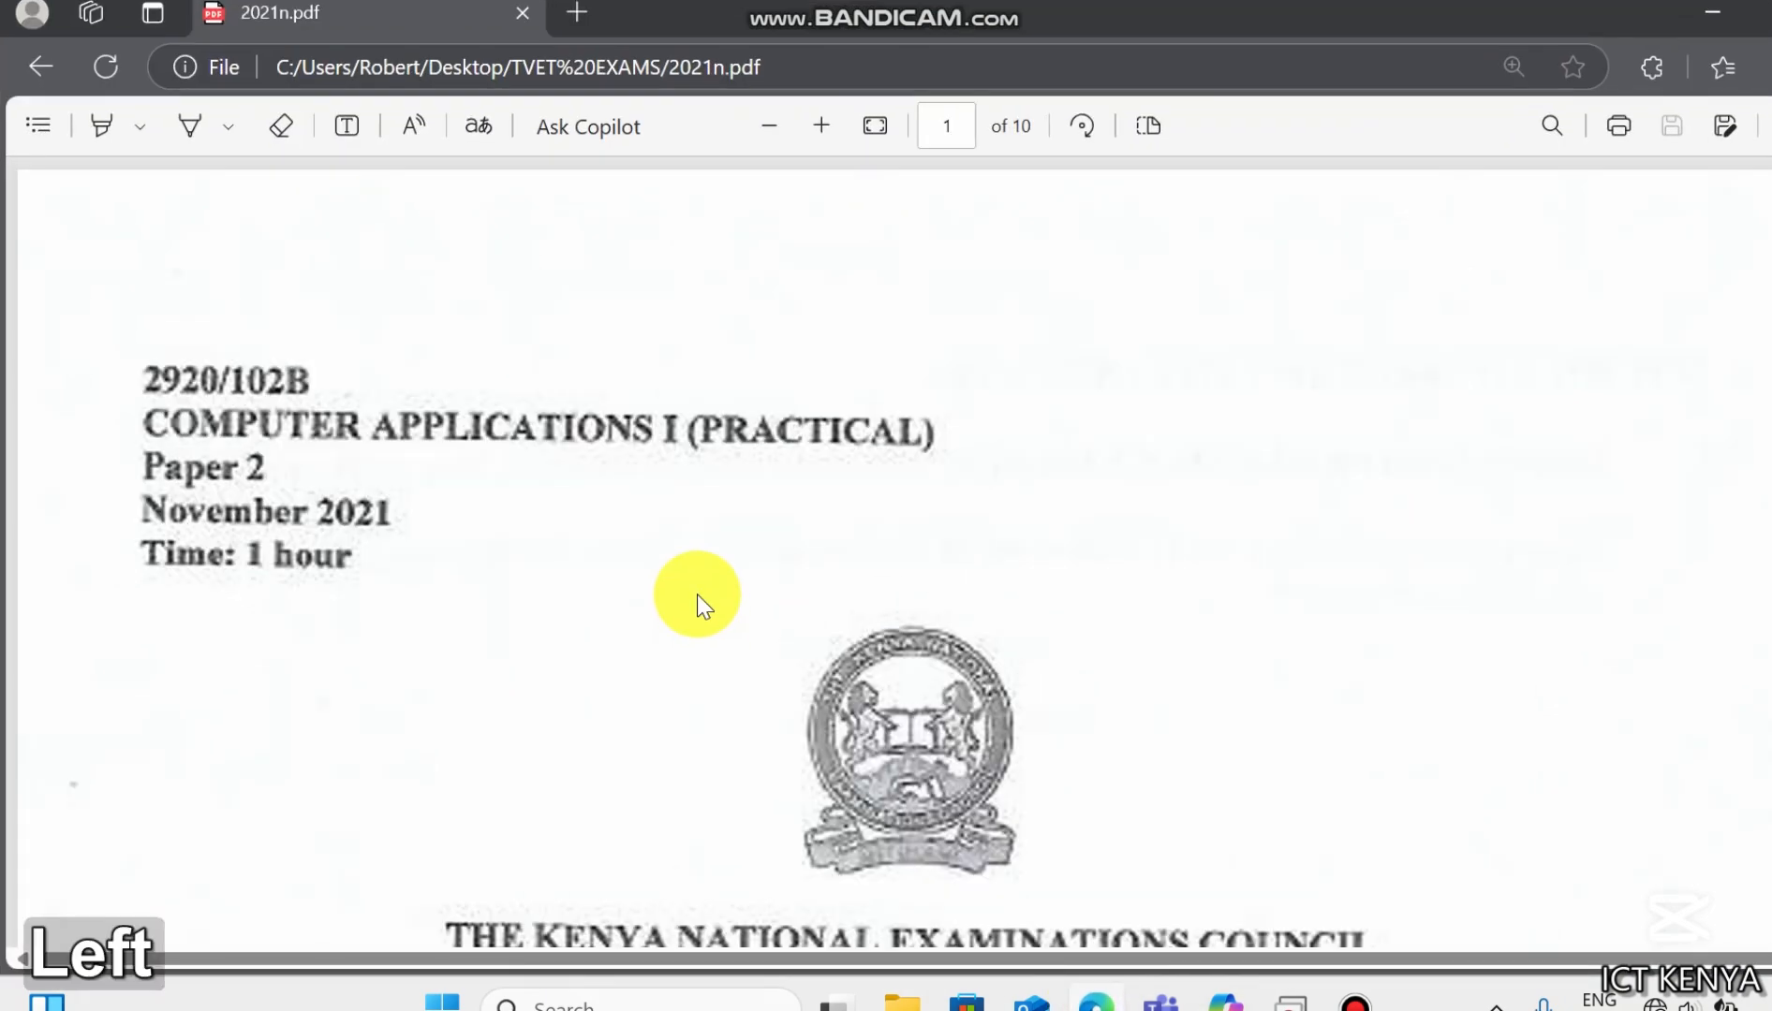
key("Down")
key("Down")
key("Down")
key("Down")
key("Down")
key("Down")
key("Down")
key("Down")
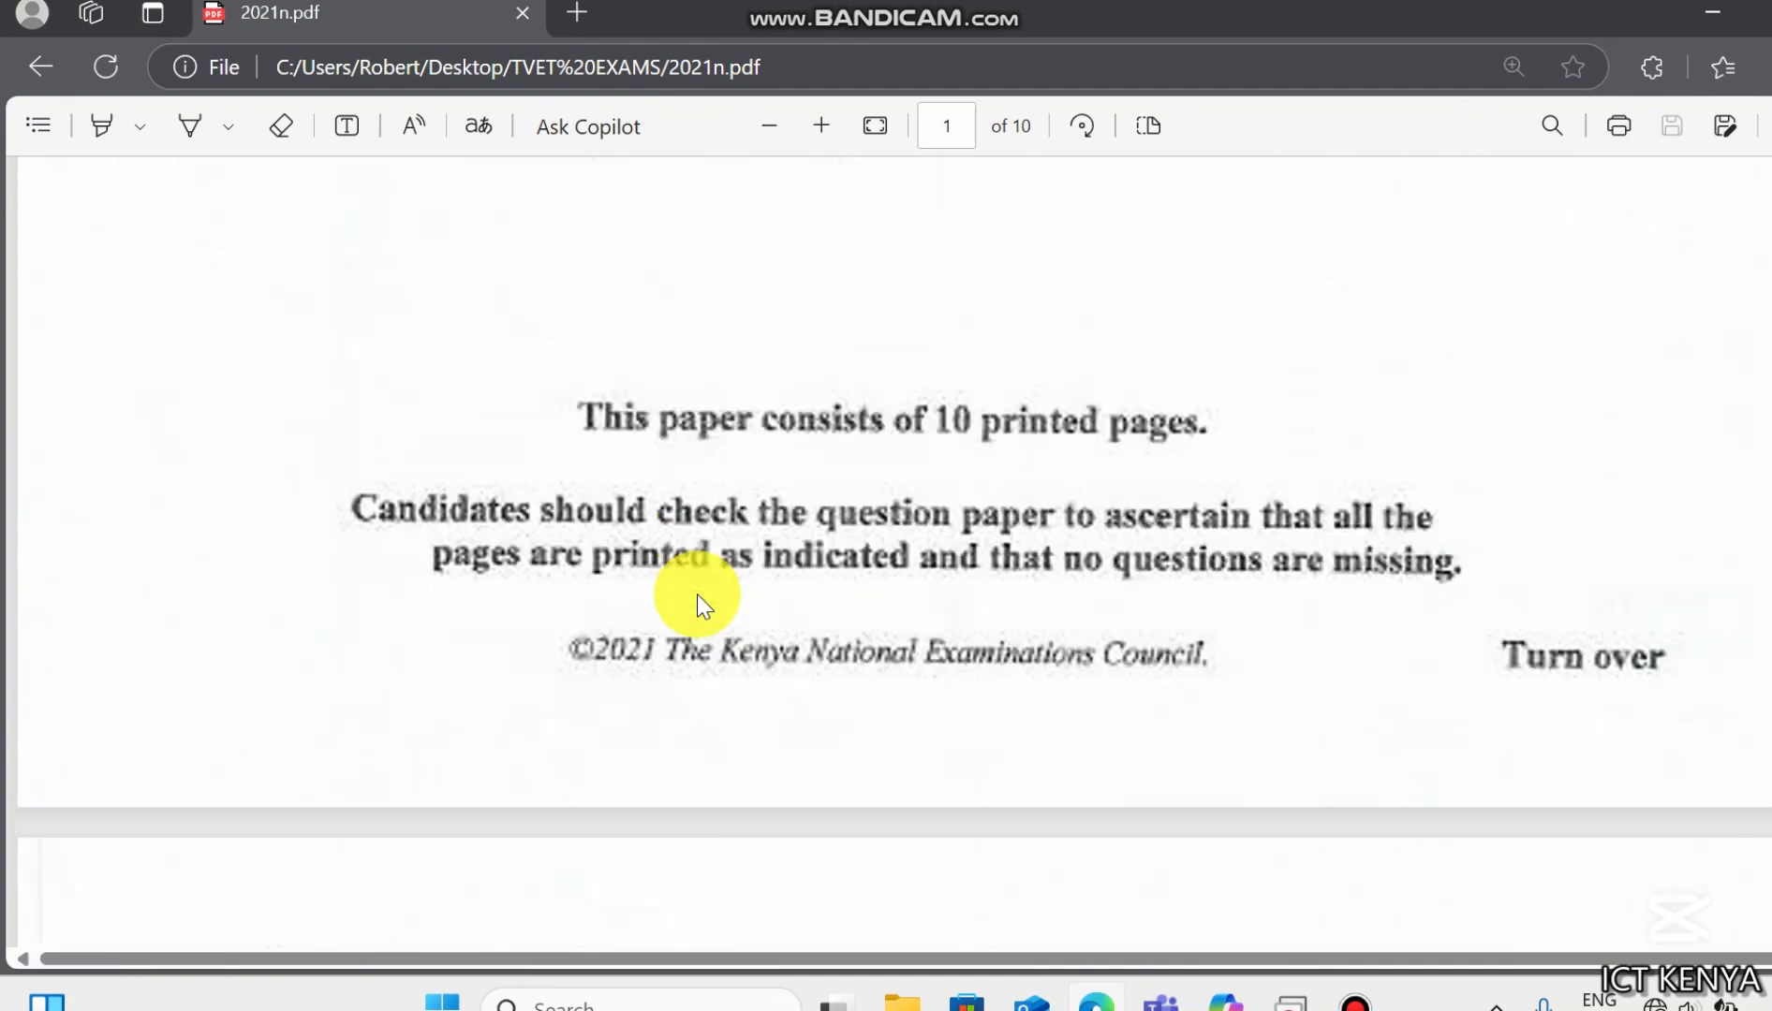
key("Down")
key("Down")
key("Down")
key("Down")
key("Down")
key("Down")
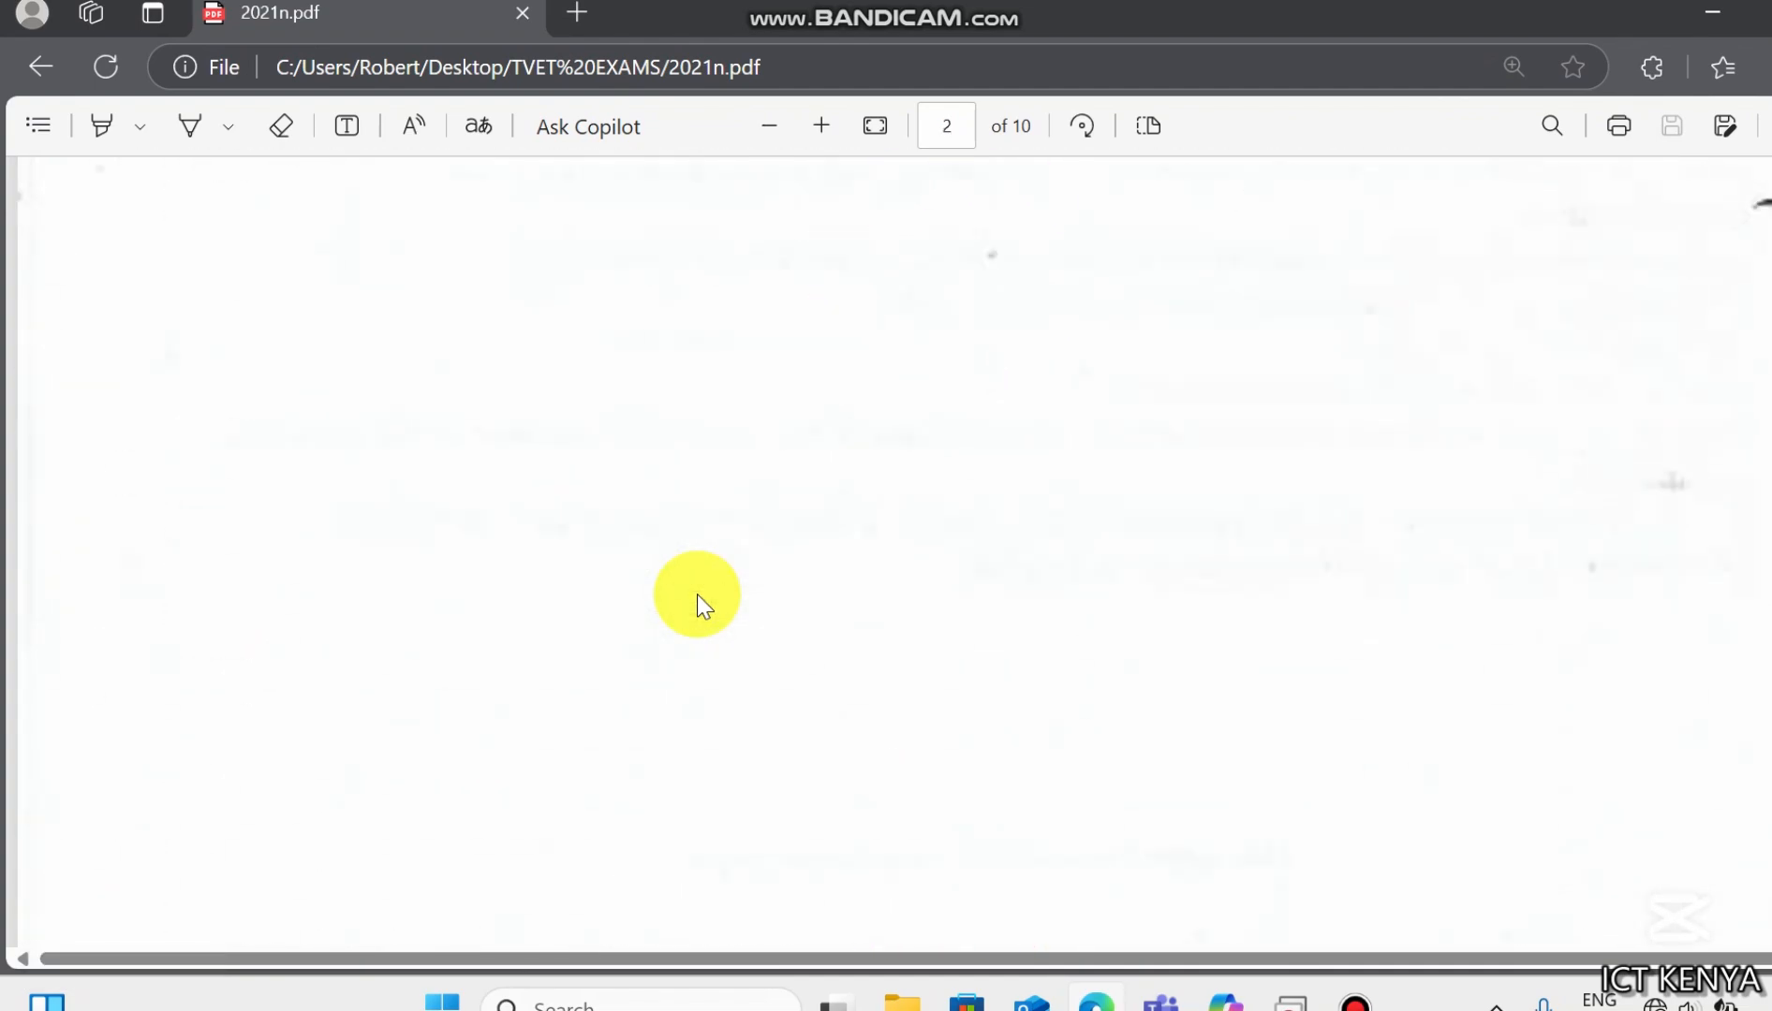
key("Down")
key("Down")
key("Down")
key("Down")
key("Down")
key("Down")
key("Down")
key("Down")
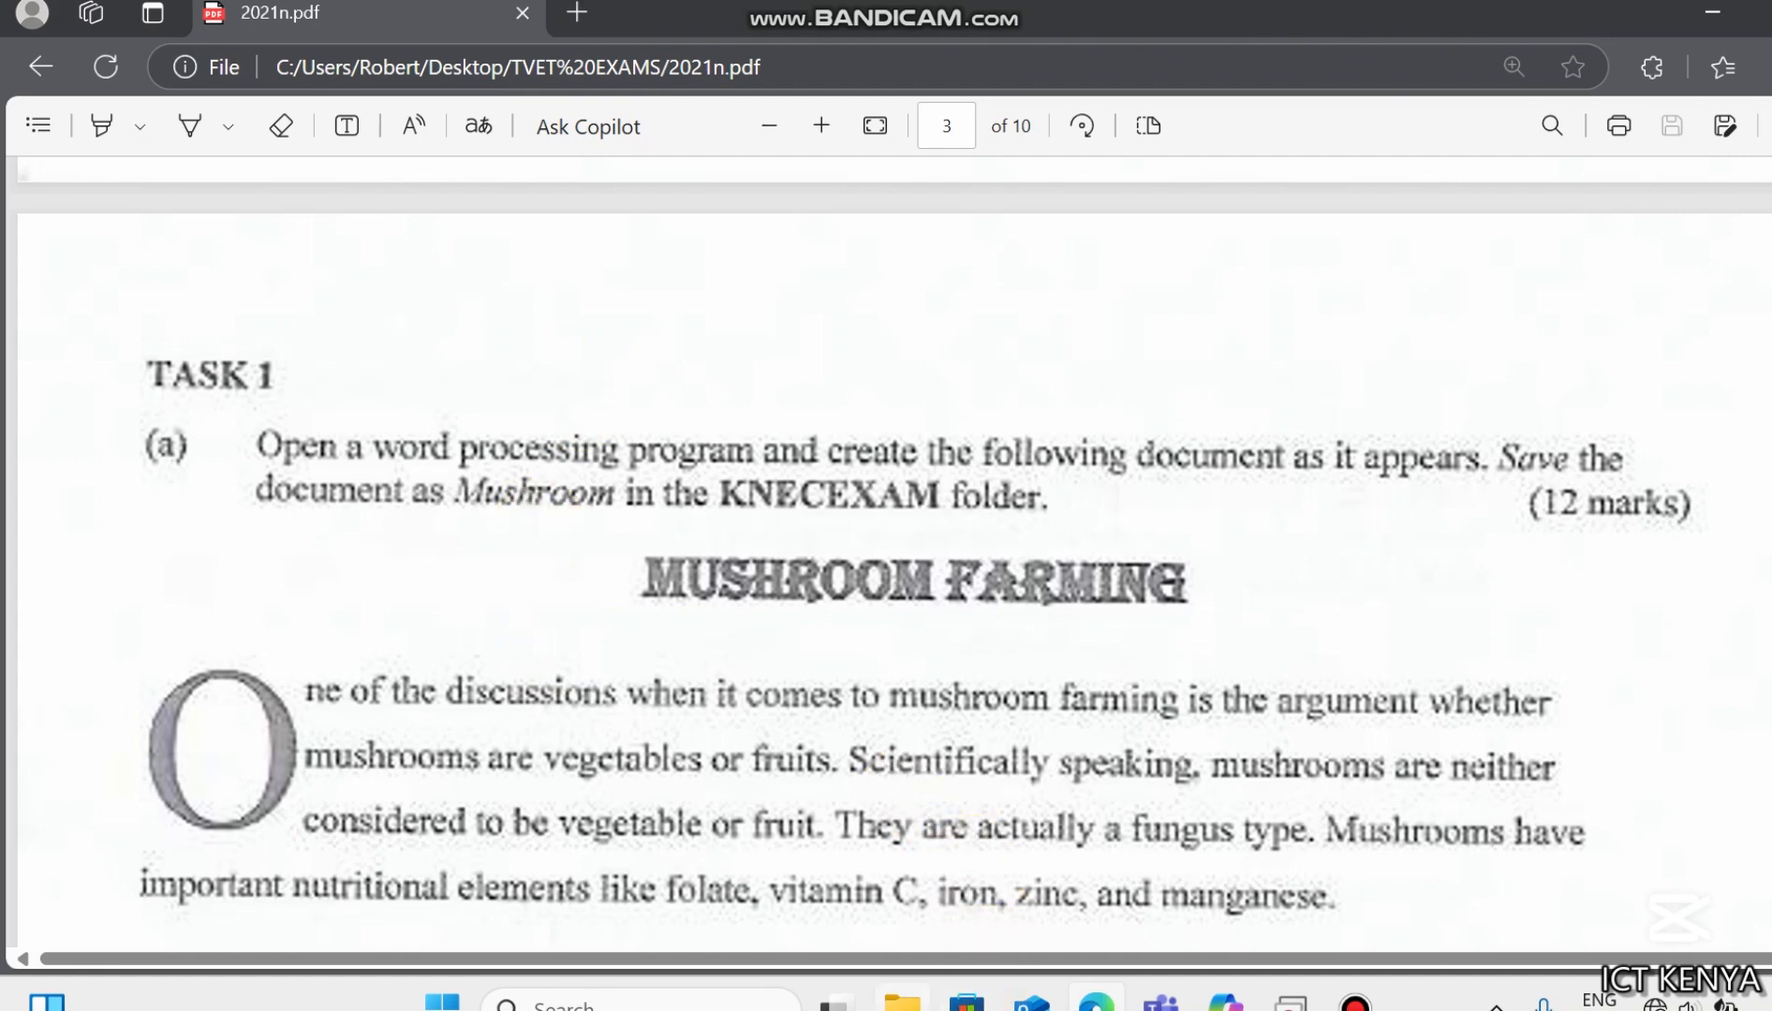
Step: Create a Microsoft Word document named Mushroom in the KNECEXAM folder in File Explorer and open it
left_click(912, 997)
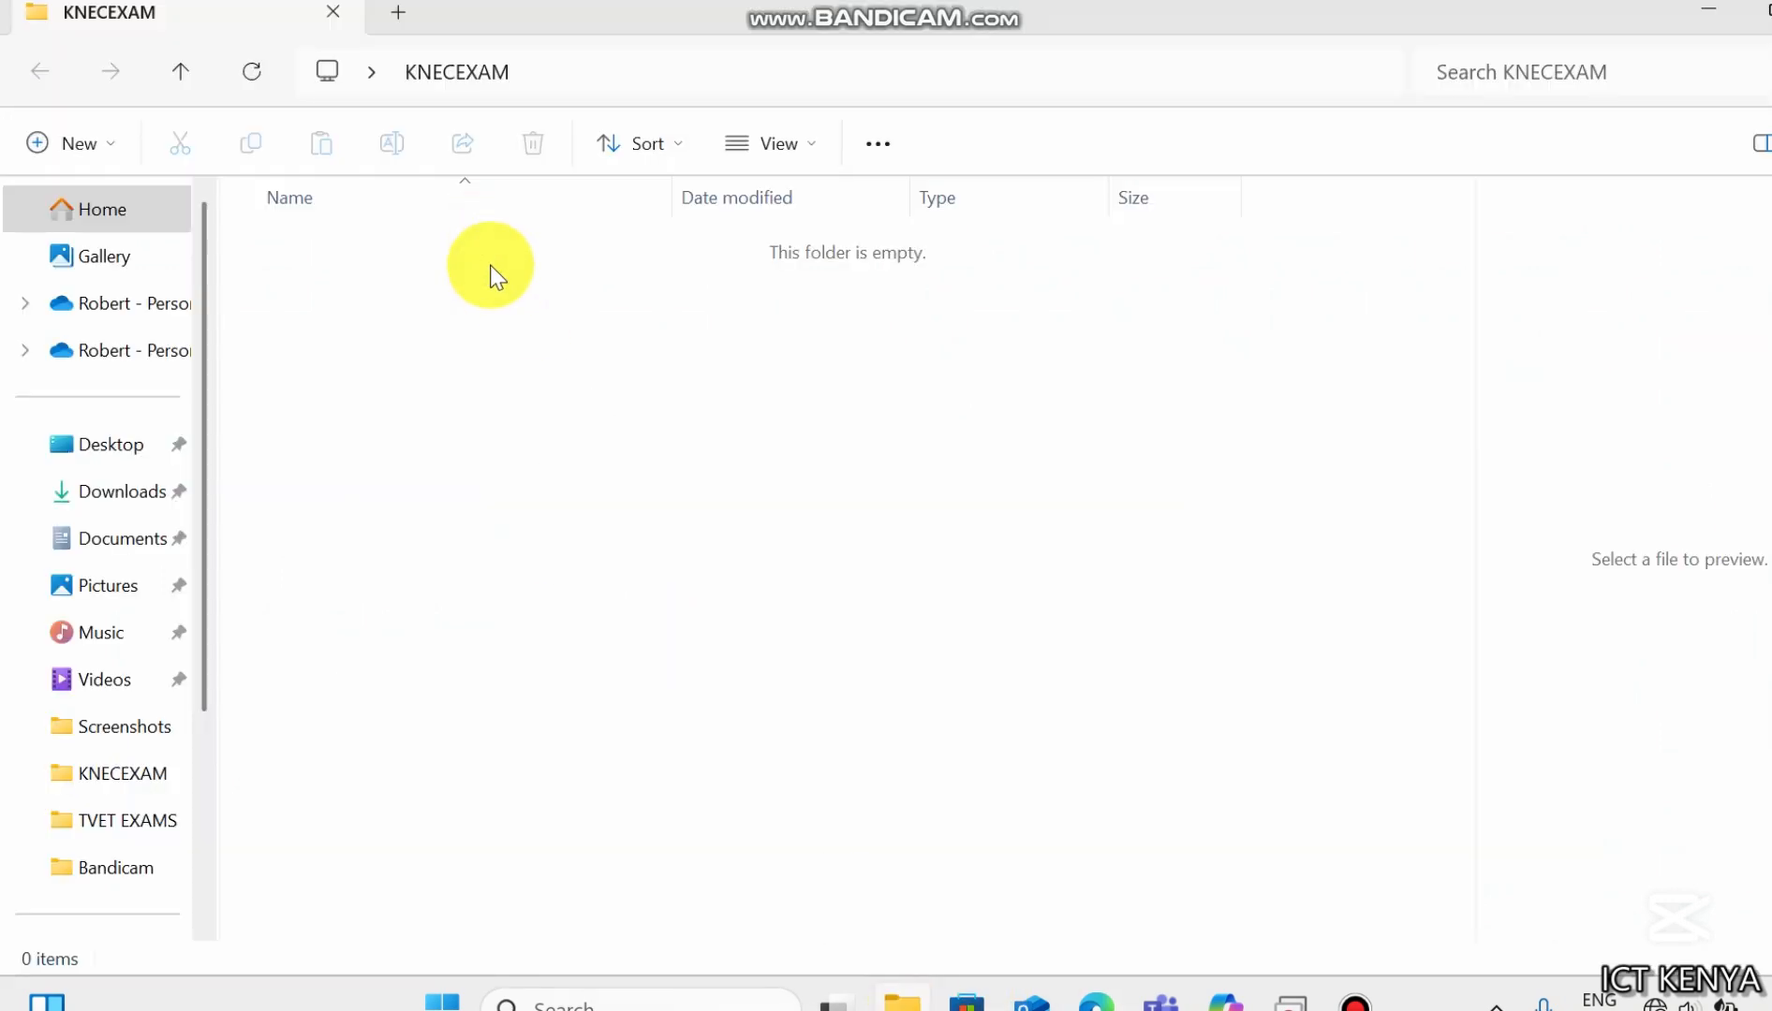
right_click(490, 268)
mouse_move(654, 496)
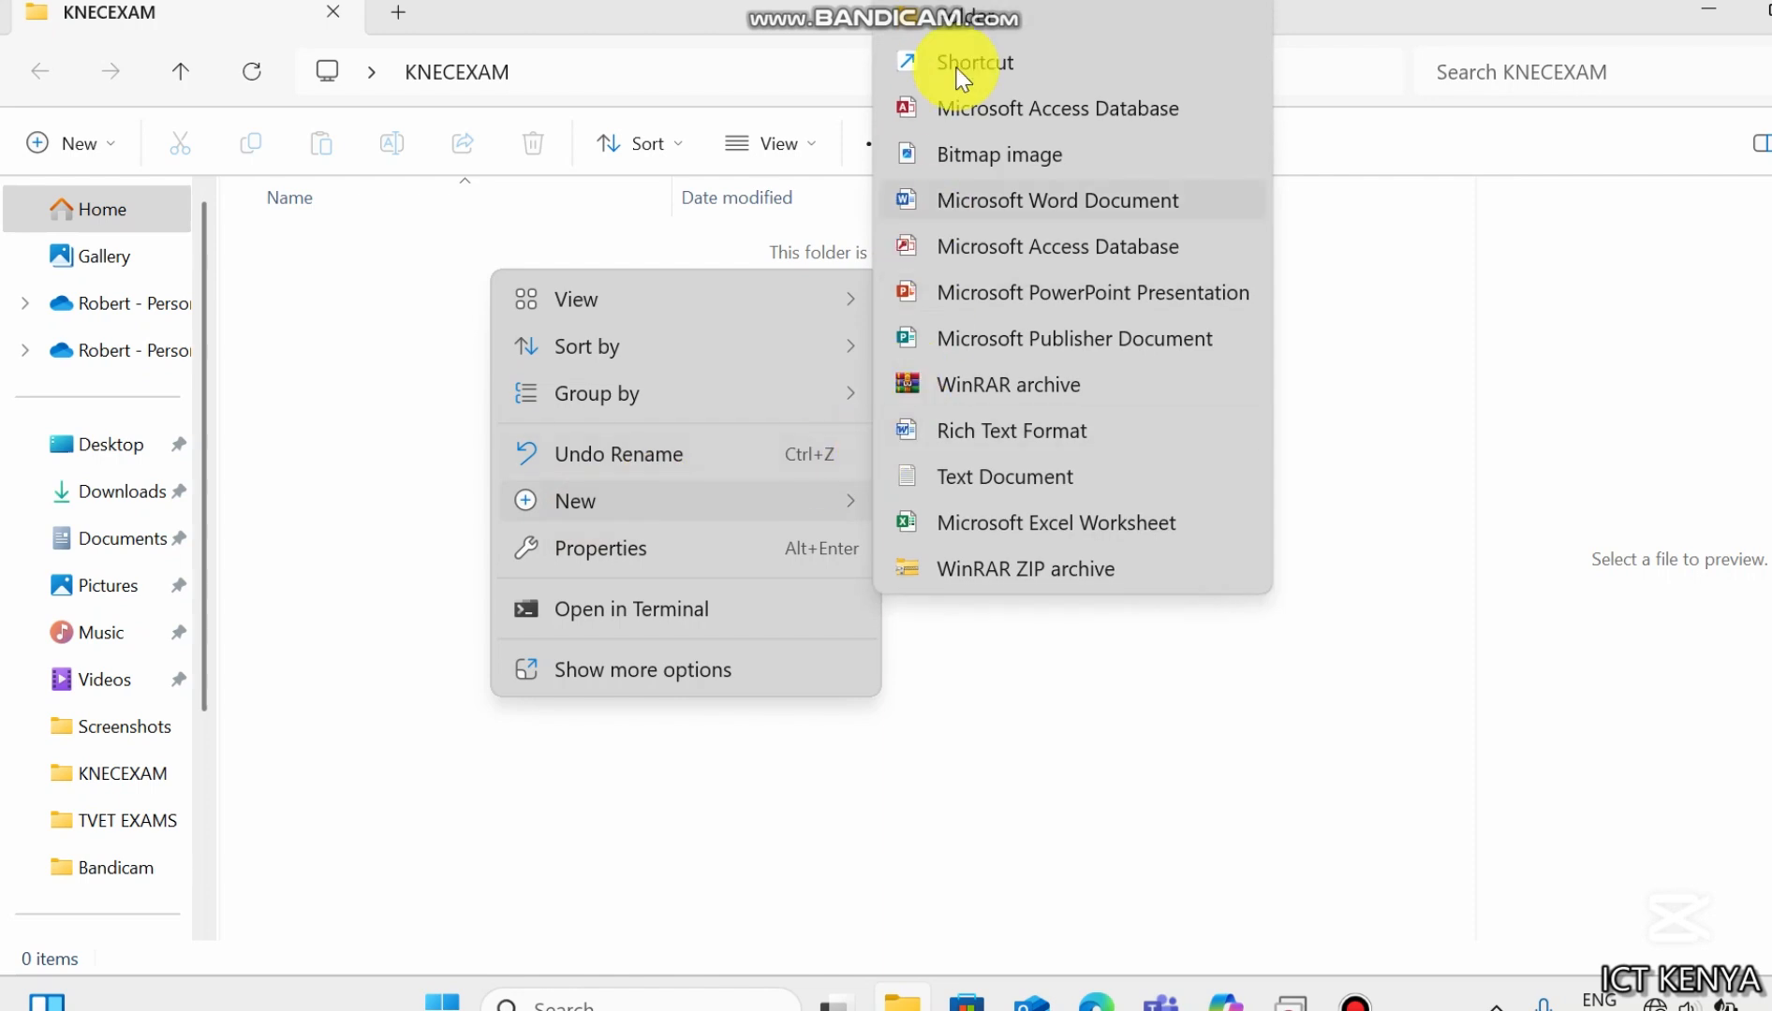
left_click(976, 200)
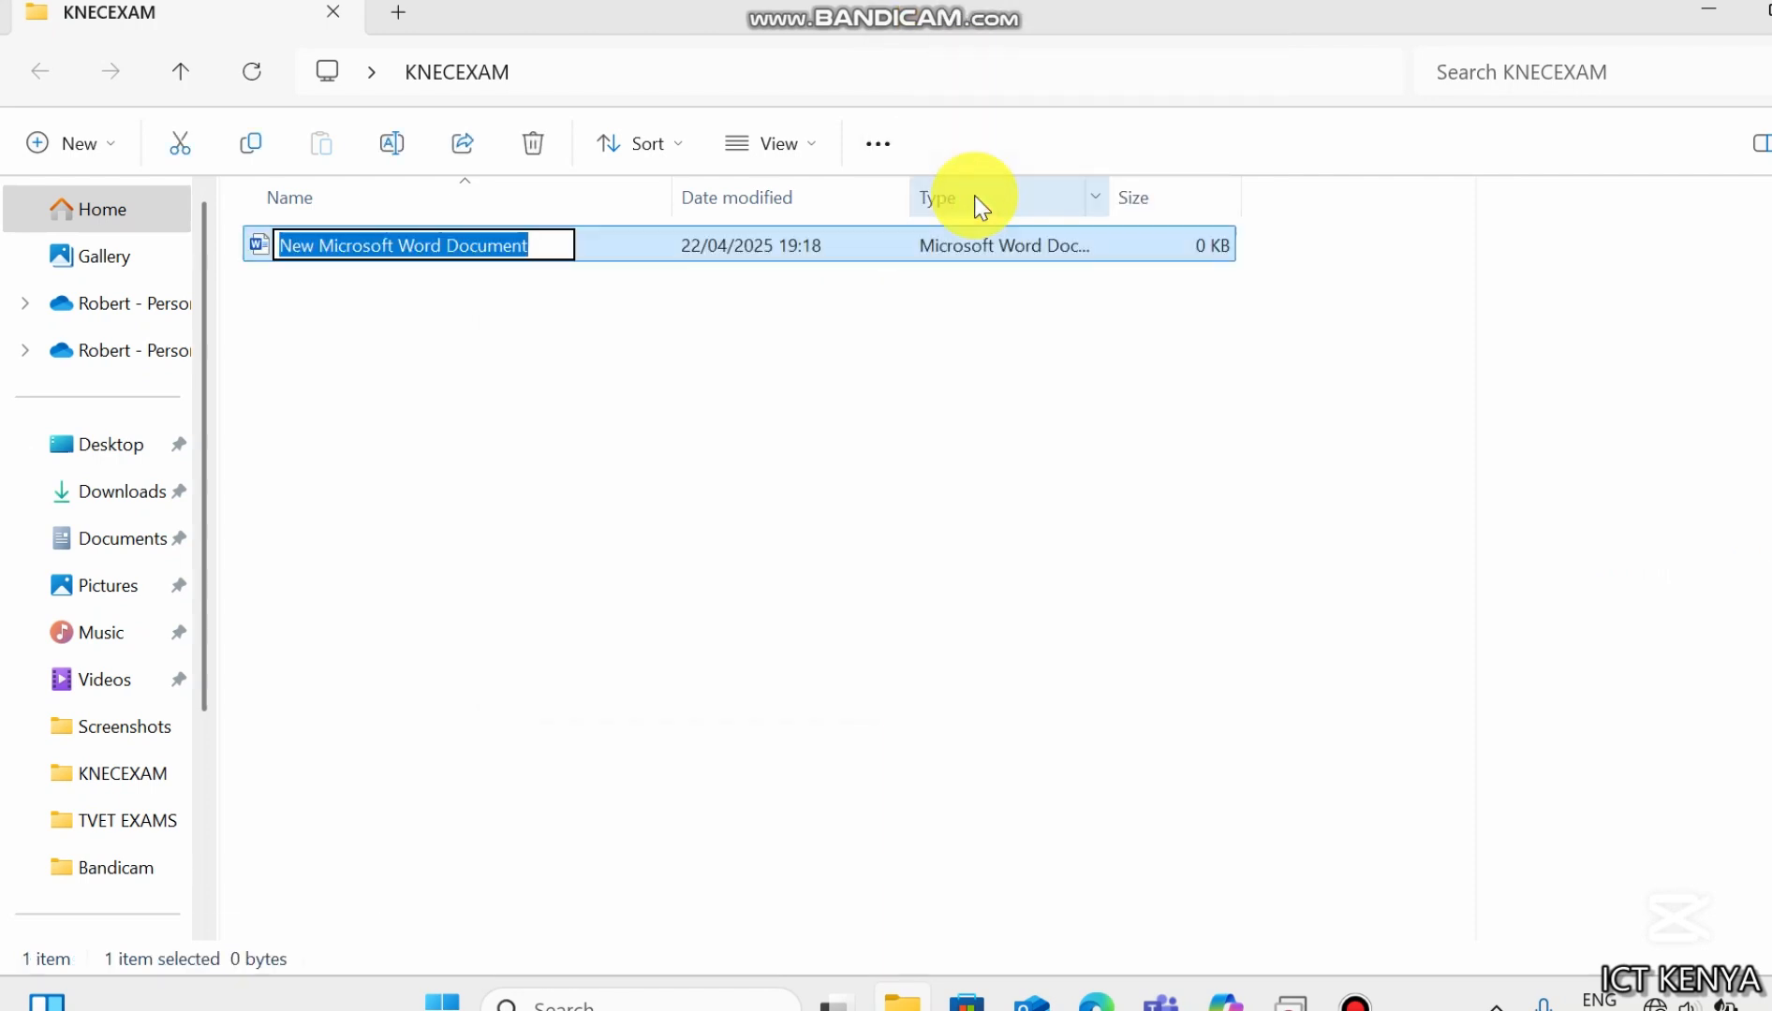
type("Mushroom")
key("Return")
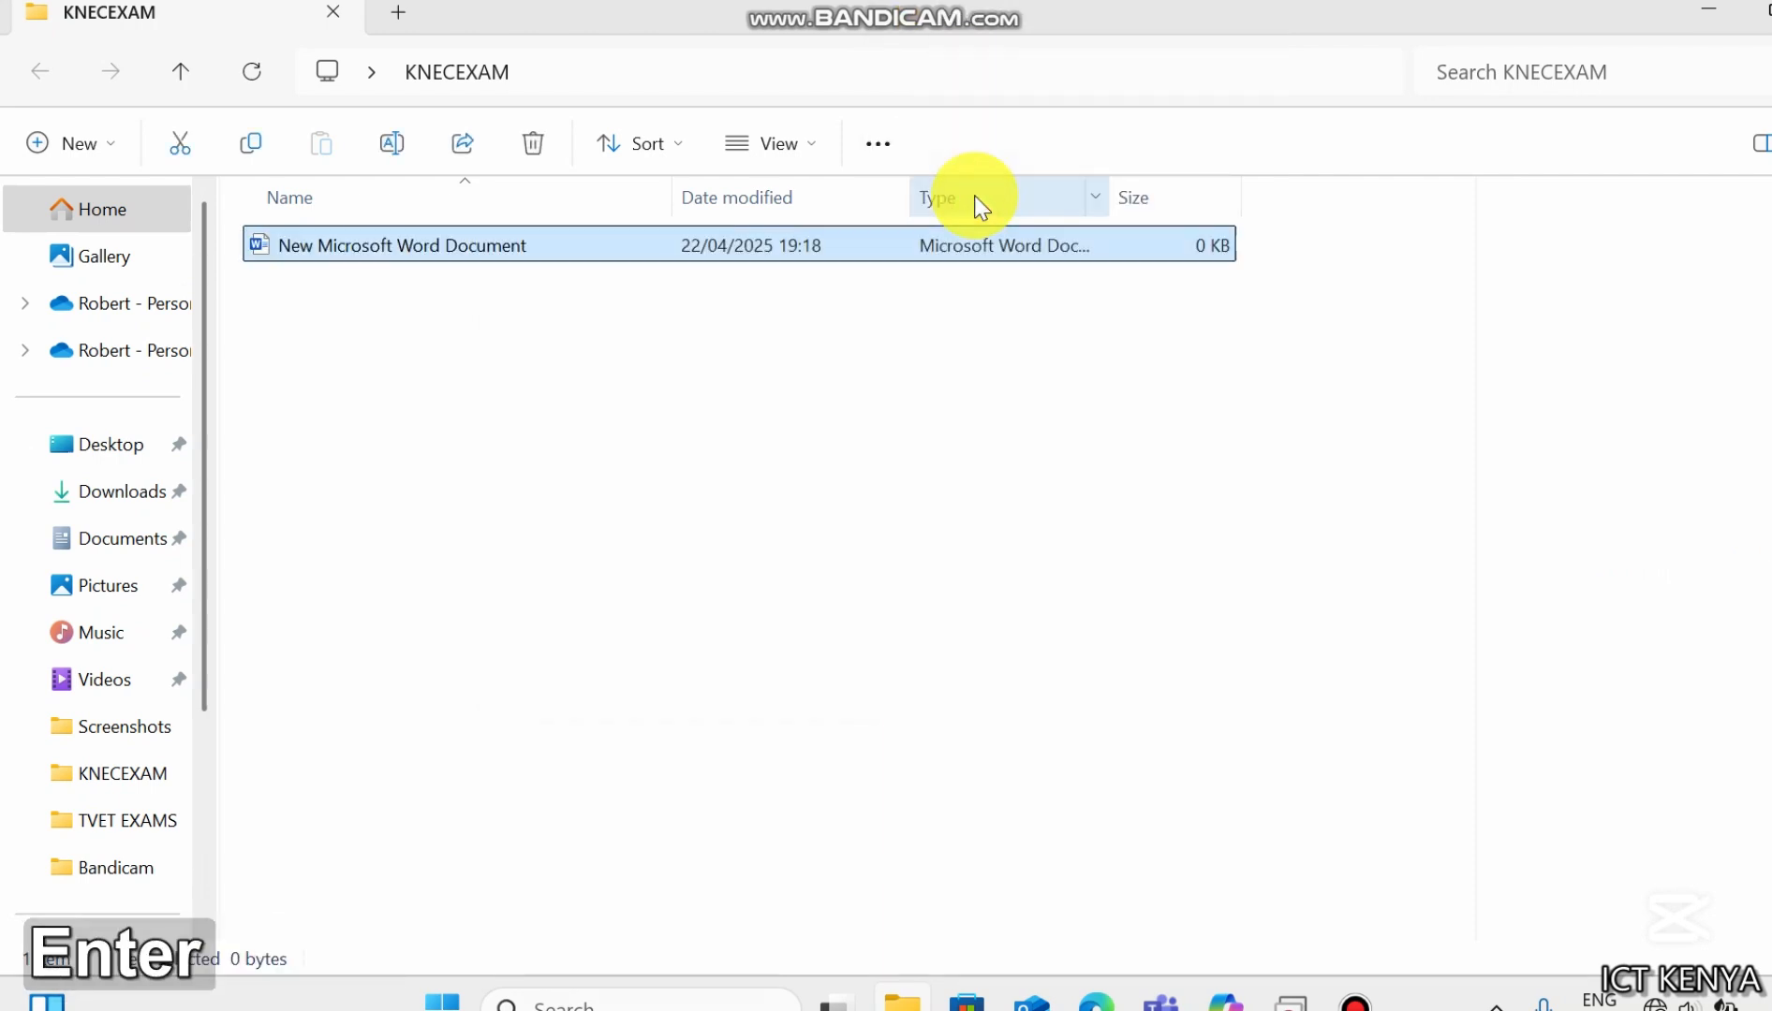
key("Return")
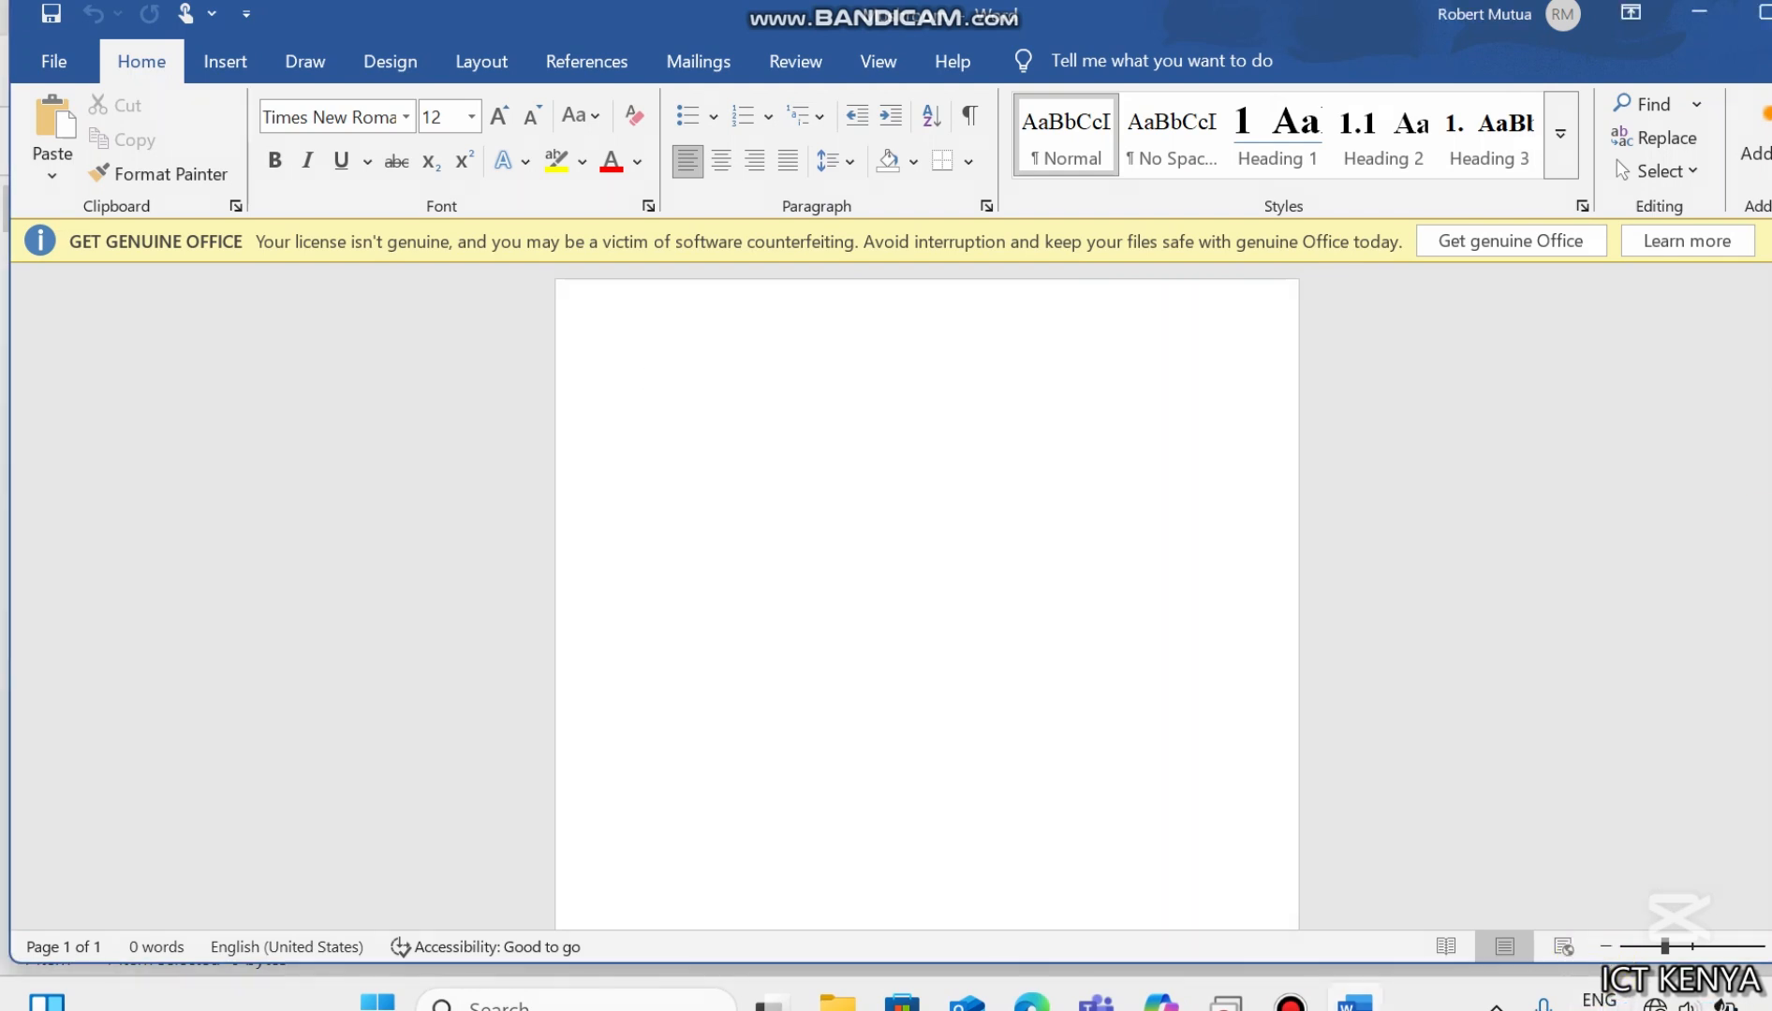
Step: Enter the unformatted Mushroom Farming text in the blank document, from the title down to the line "Plating Process for Cultivated Mushrooms"
left_click(901, 698)
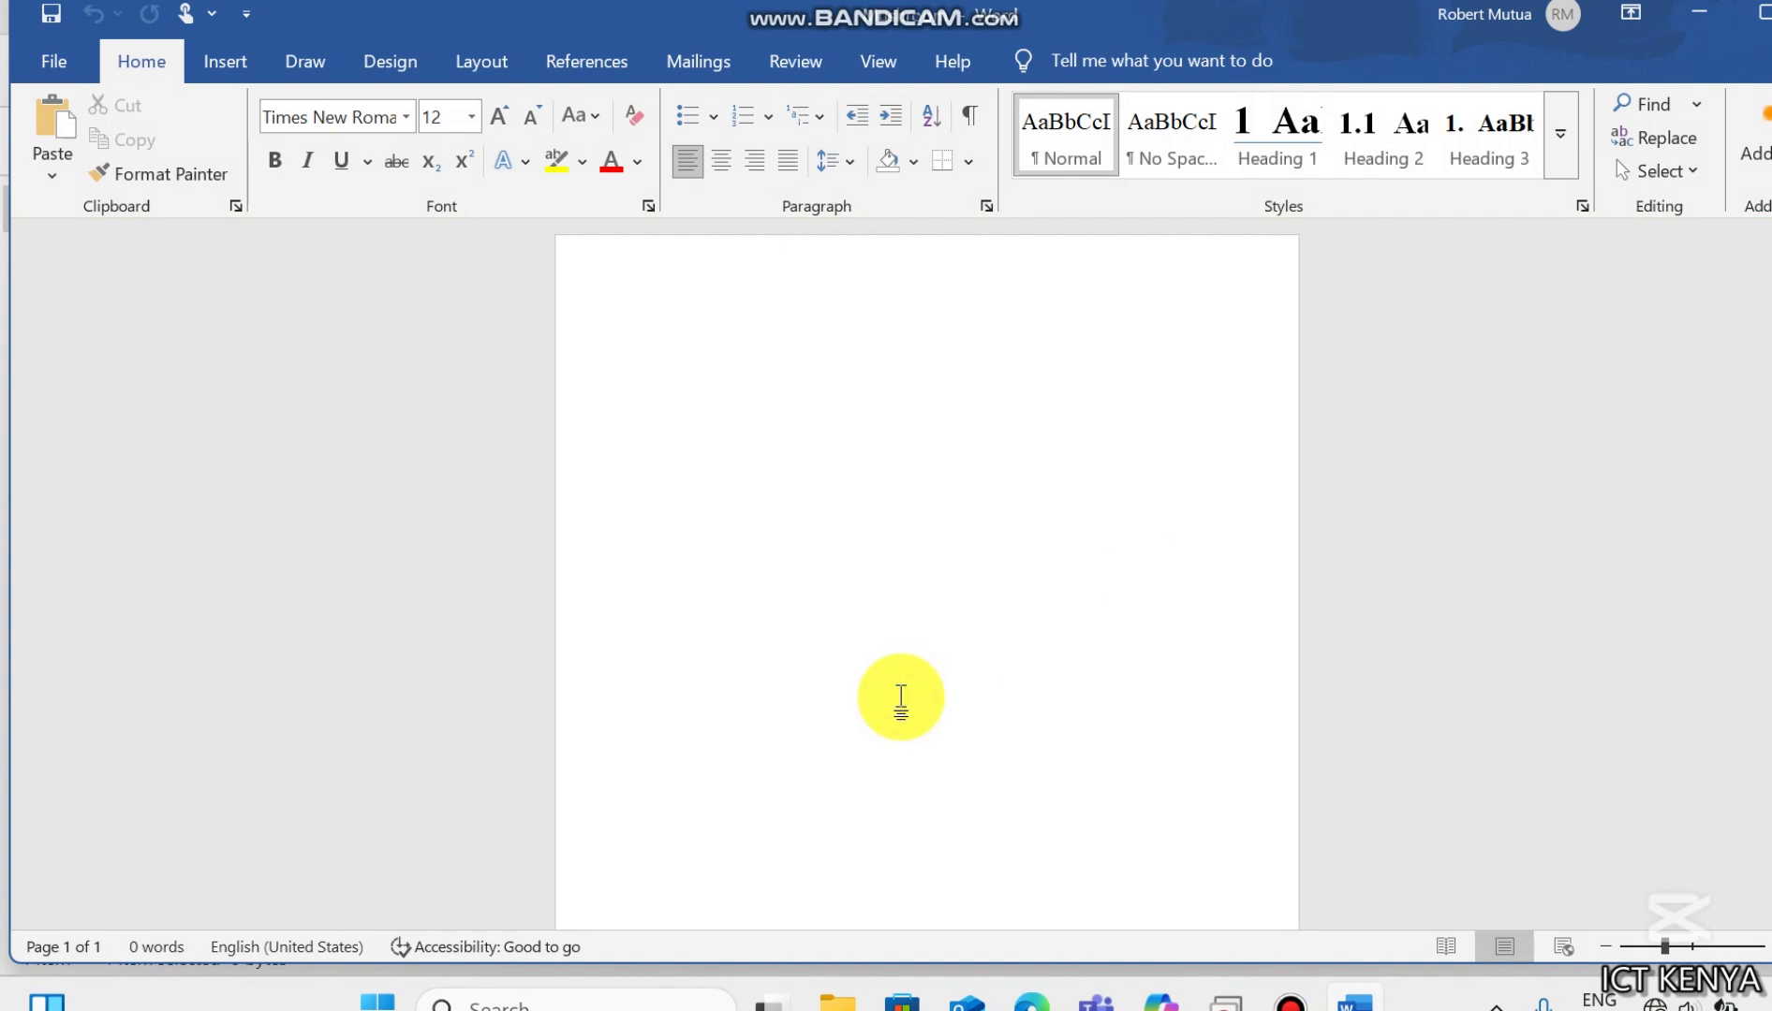
type("Mushroom Farming One of the discussions when it comes to mushroom farming is the argument whether mushrooms are vegetables or fruits. Scientifically speaking mushrooms are neither considered to be vegetable or fruit. They are actually a fungus type. Mushrooms have important nutritional elements like folate, vitamin C, iron, zinc and manganese. Types of Mushrooms Mushrooms are categorized as follows for easier groupings: Cultivated mushrooms Wild mushrooms Cultivated mushrooms They are those are cultivated indoors under controlled conditions and sold in market, shops or grocery. The following are some types of cultivated mushrooms that one may need to know when investing in this sector. Types of cultivated mushrooms White button mushroom Black trumpets Button Wild Mushroom These are mushrooms that grows under controlled conditions Plating Process for Cultivated Mushrooms")
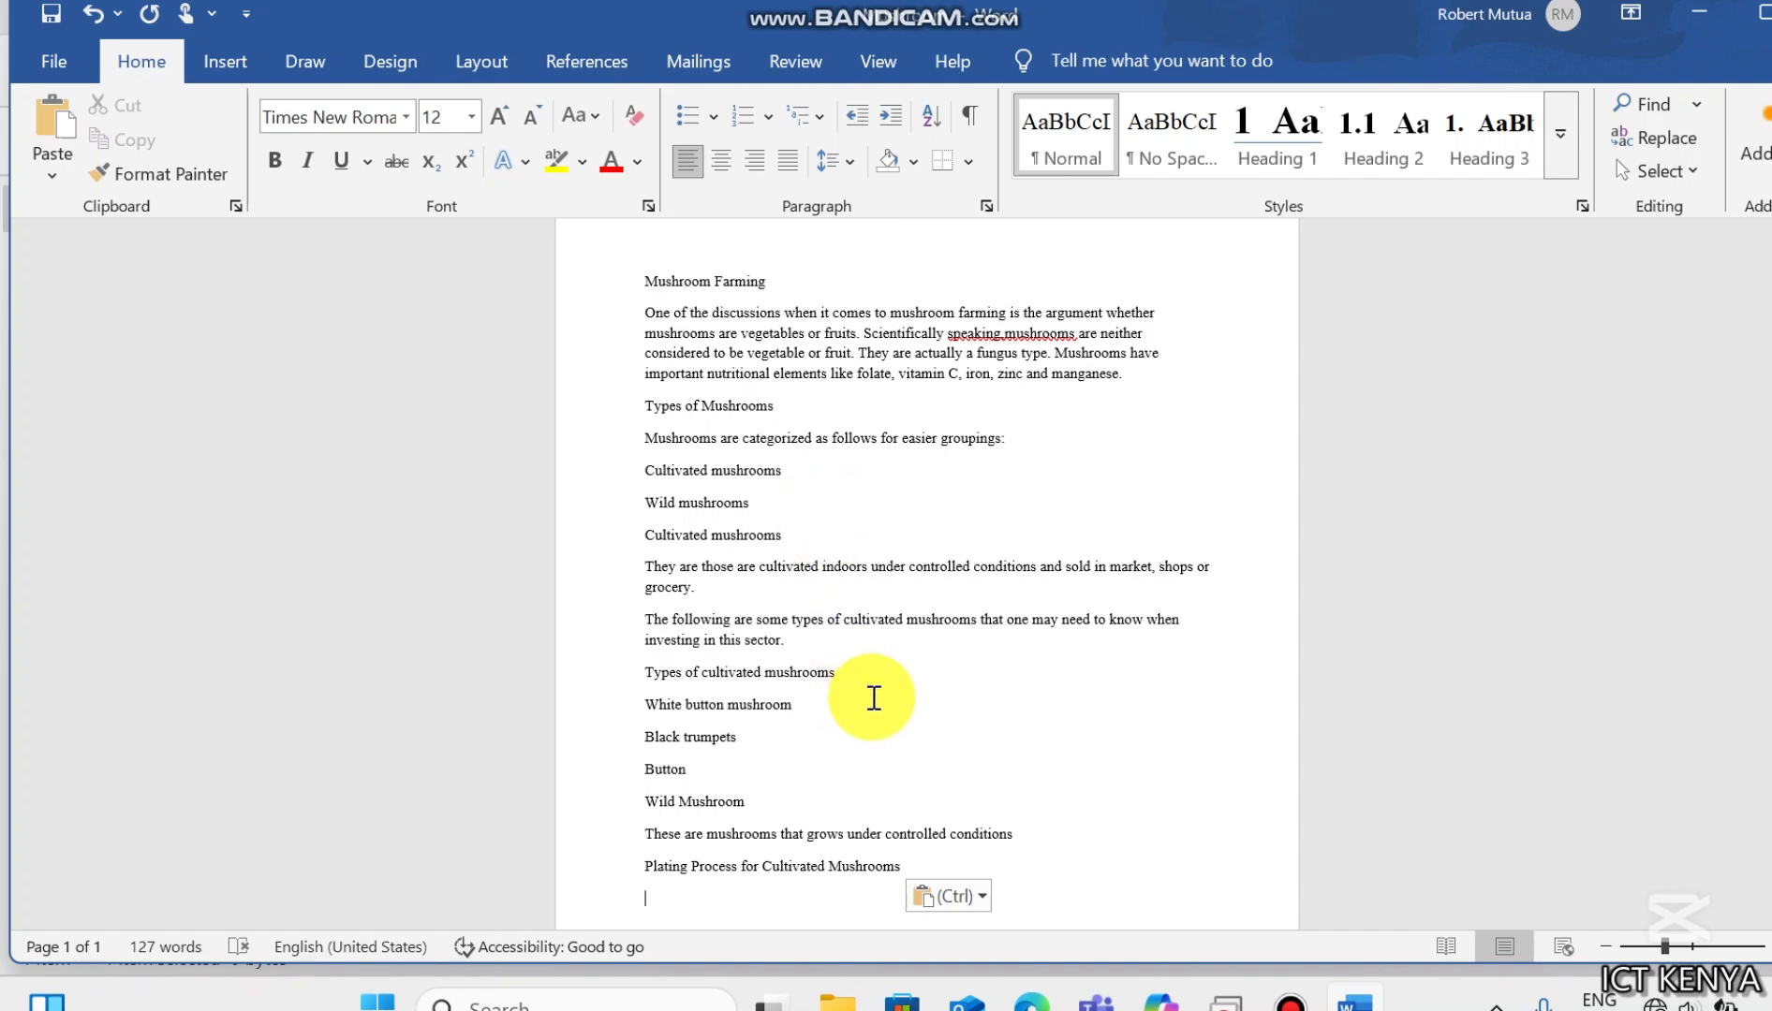
key("super")
key("super")
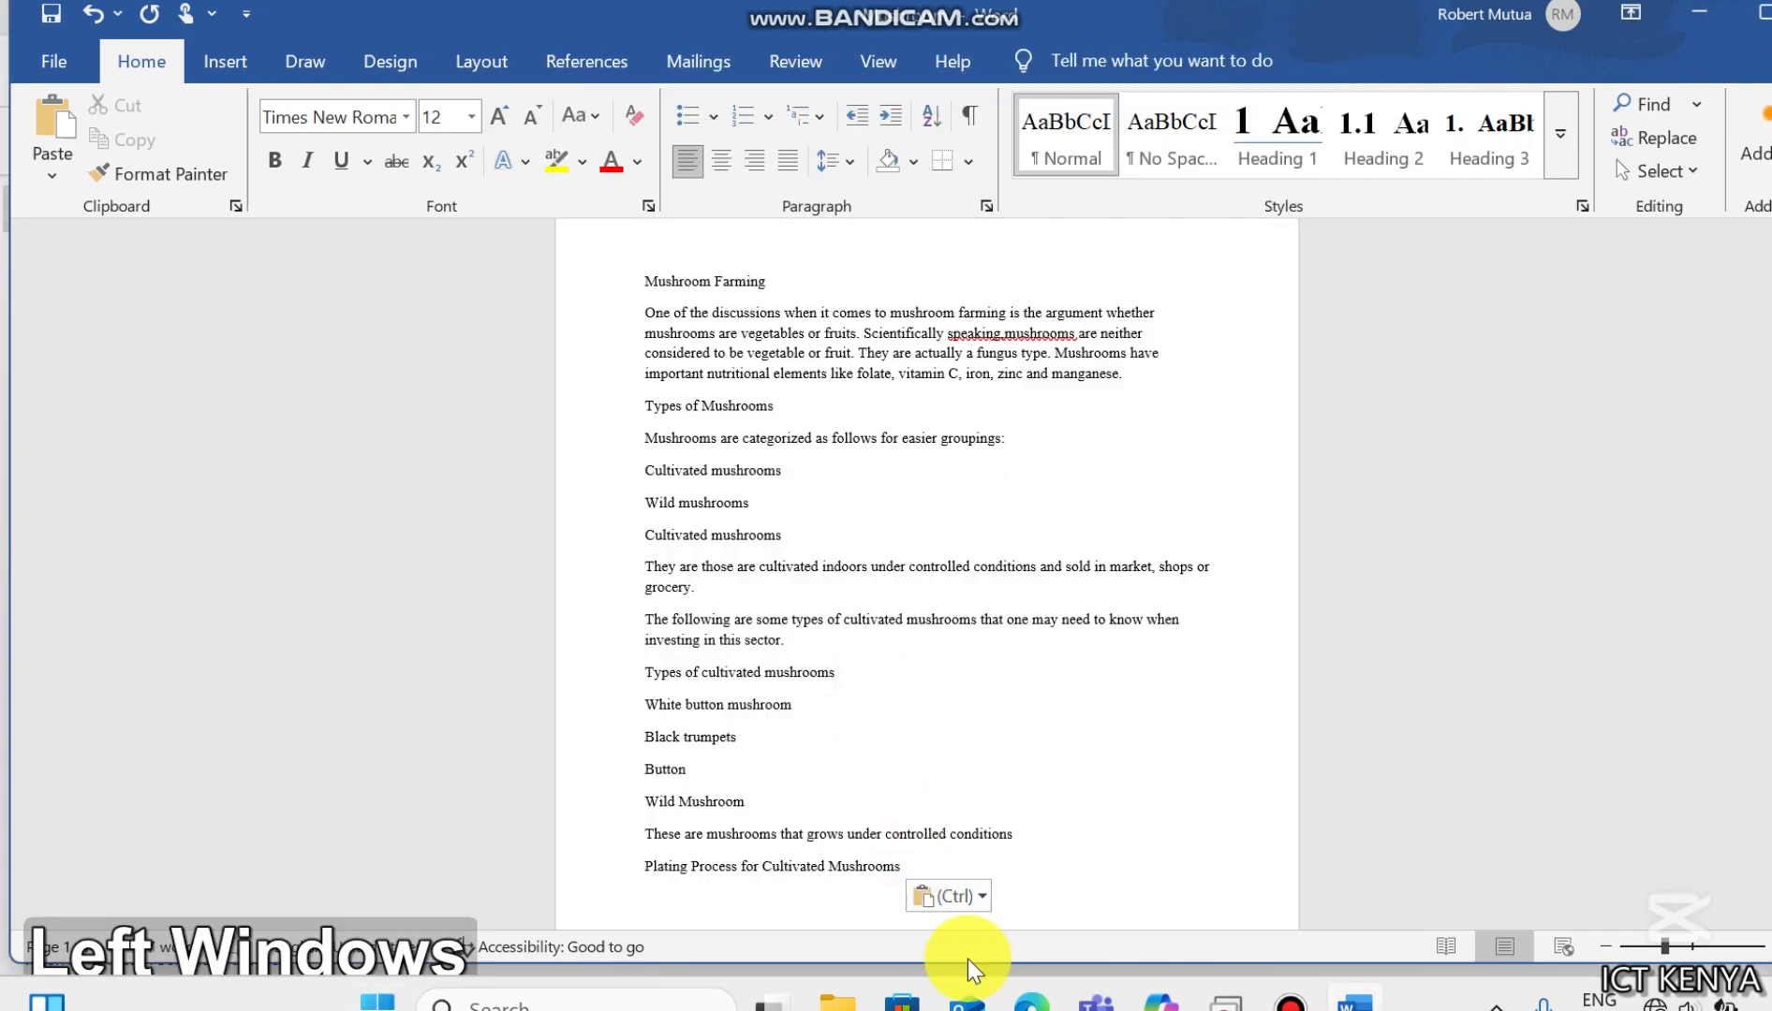
Step: Check the title against the exam paper in Microsoft Edge, then centre the "Mushroom Farming" title in Word and enlarge it to 24 pt
left_click(1031, 1002)
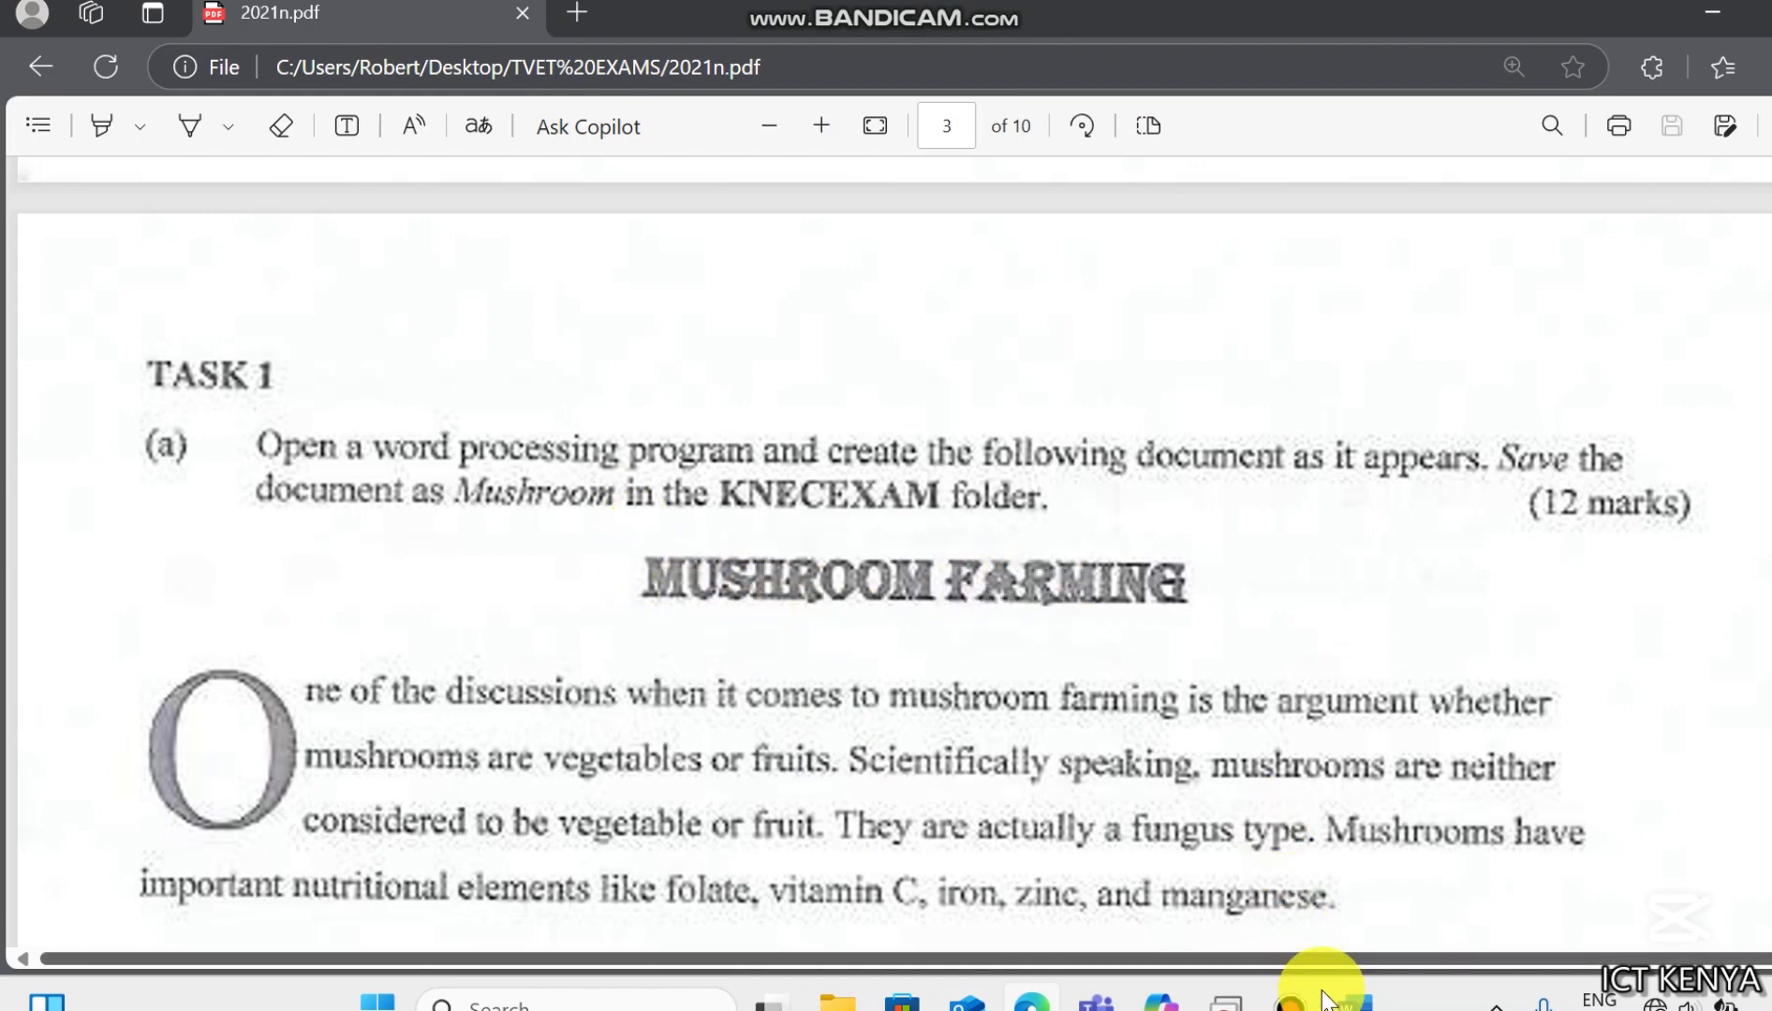
left_click(1355, 1002)
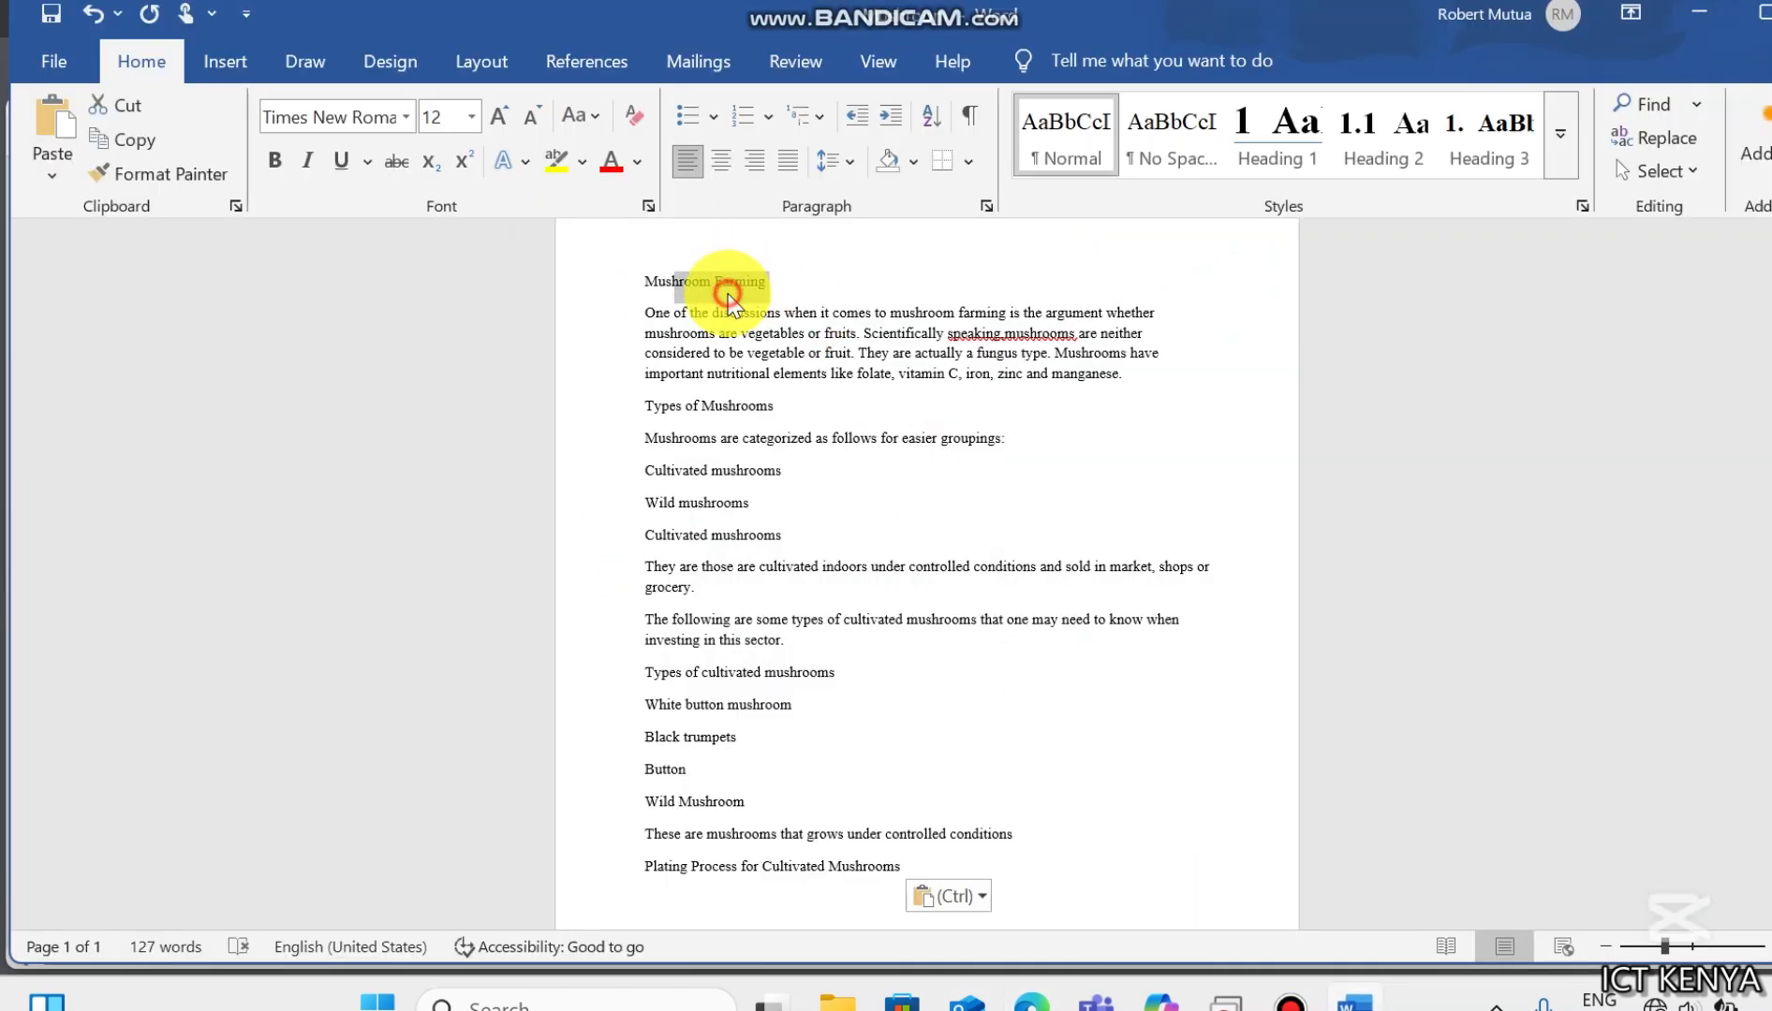
triple_click(729, 288)
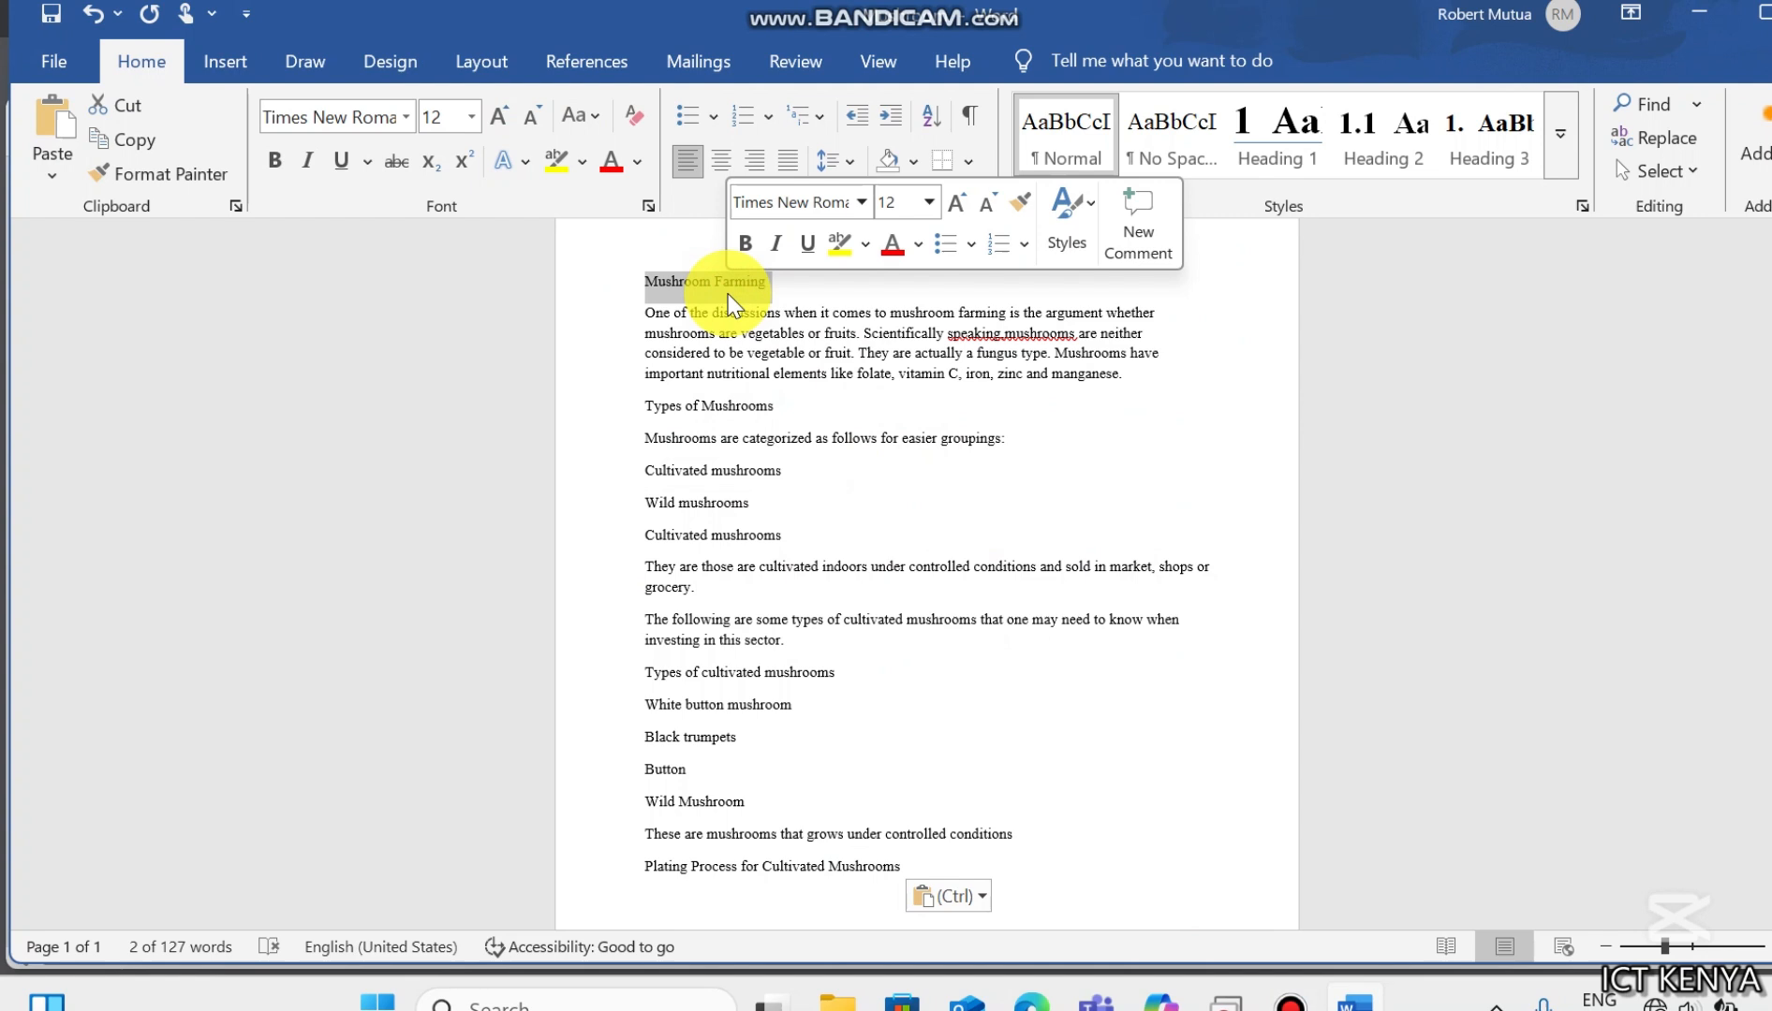
left_click(719, 164)
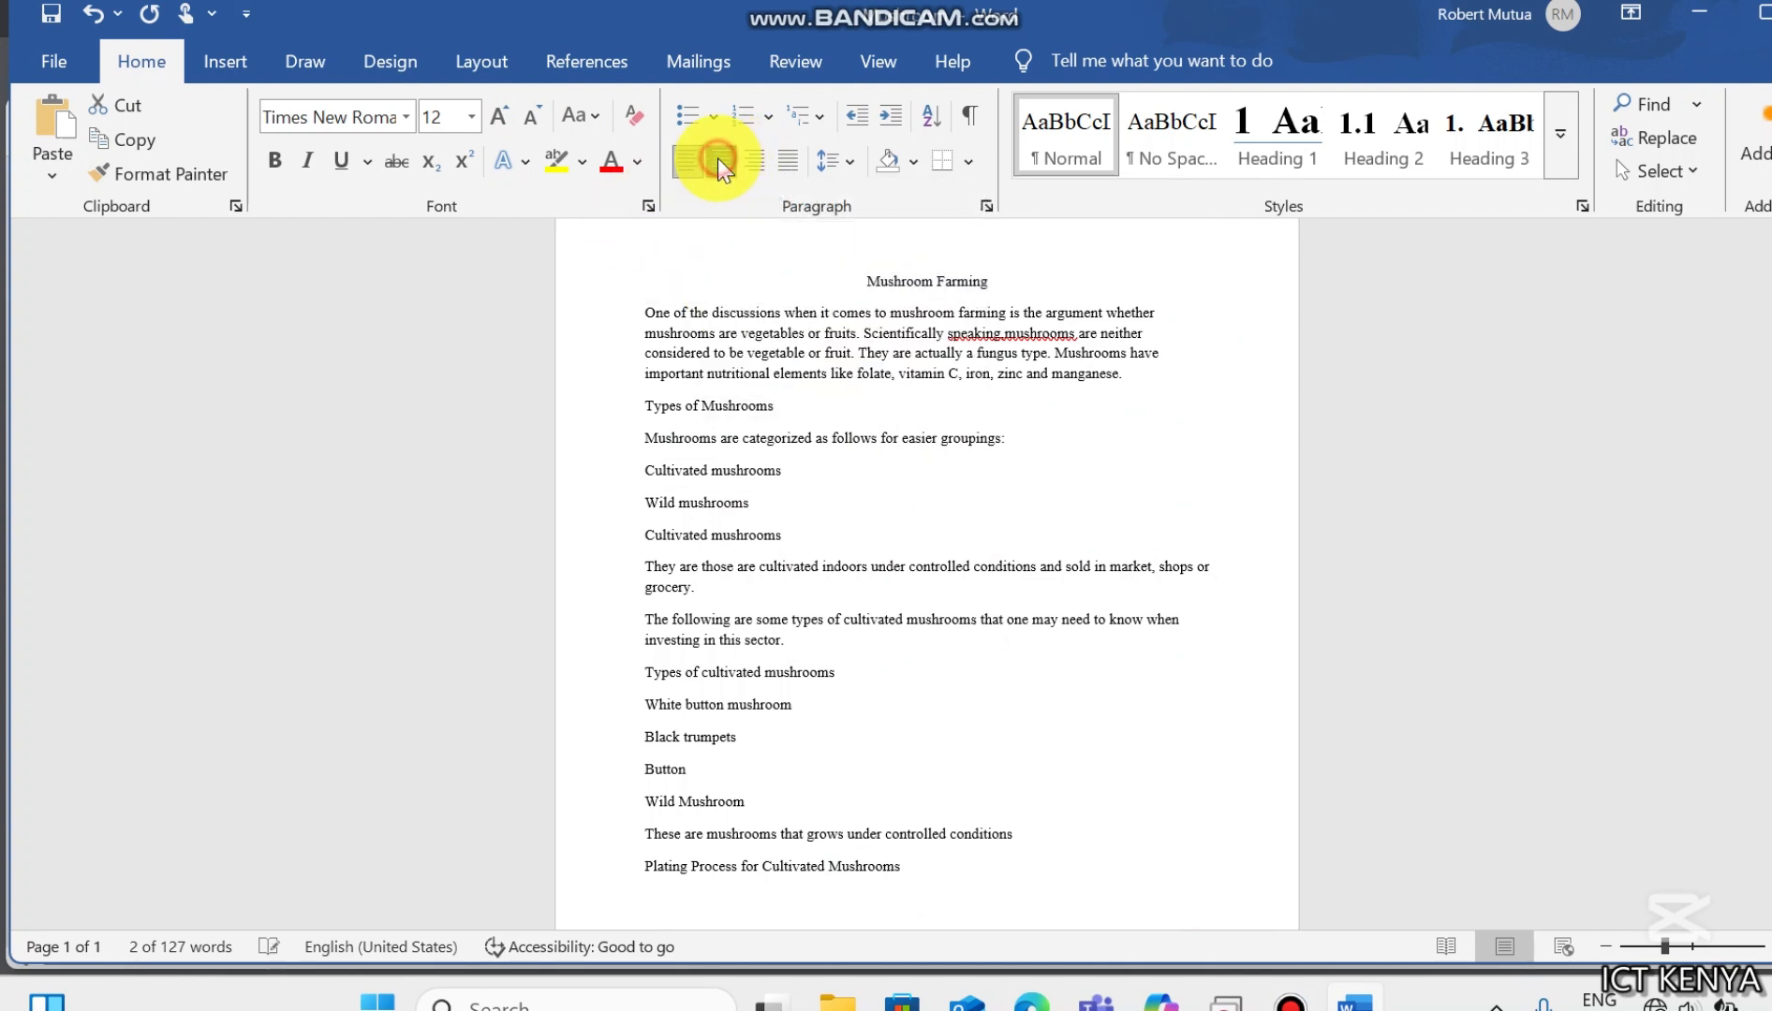
left_click(509, 125)
left_click(509, 125)
left_click(509, 124)
left_click(509, 125)
left_click(509, 124)
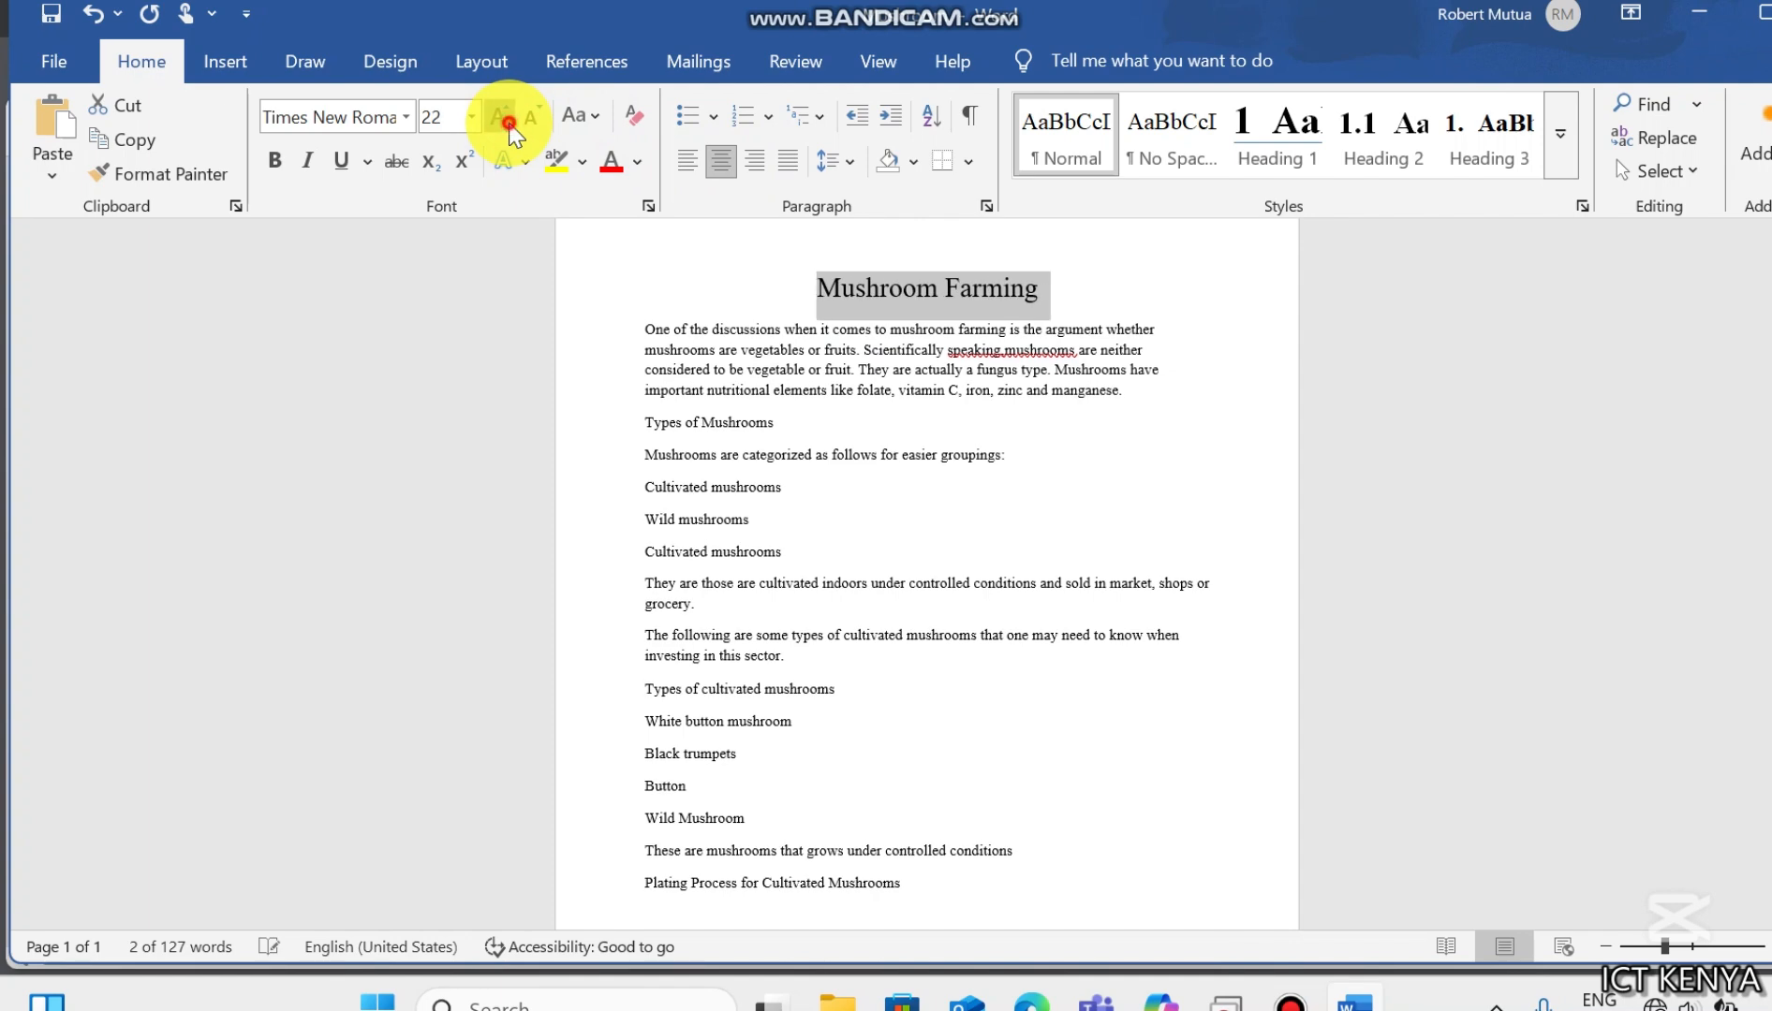
left_click(510, 125)
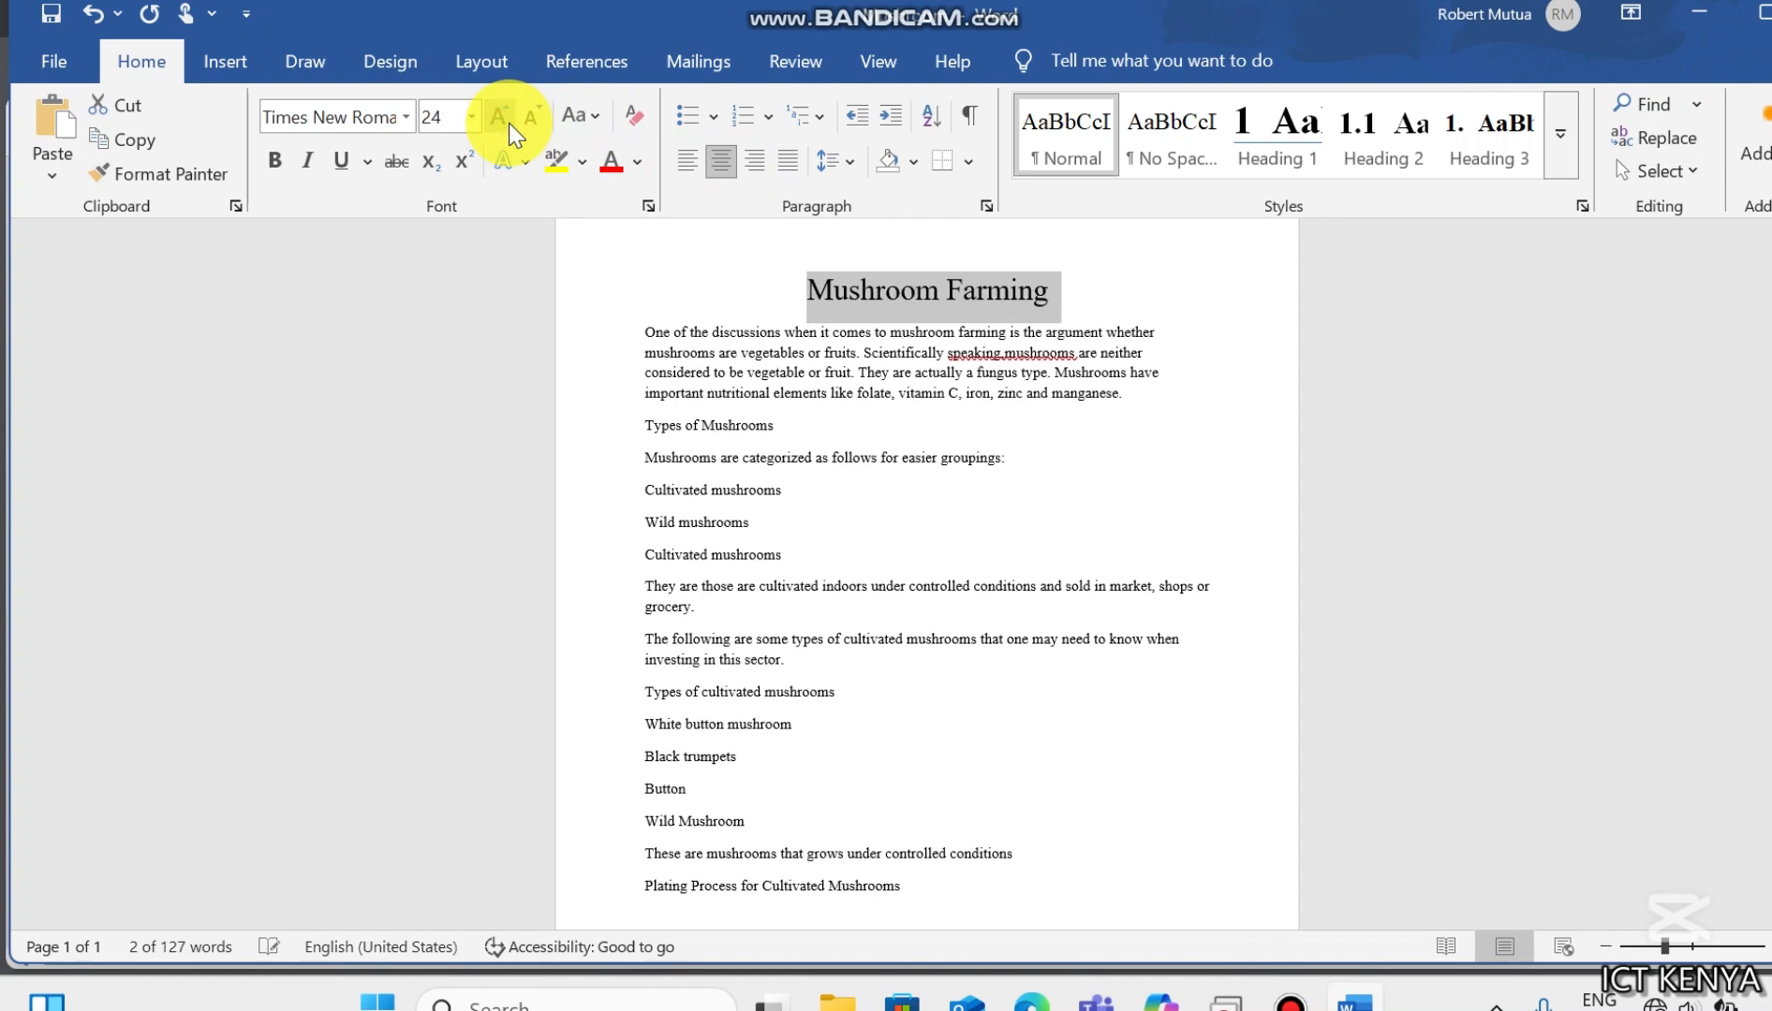
Step: Set the "Mushroom Farming" title in the Algerian font and make it bold
left_click(405, 117)
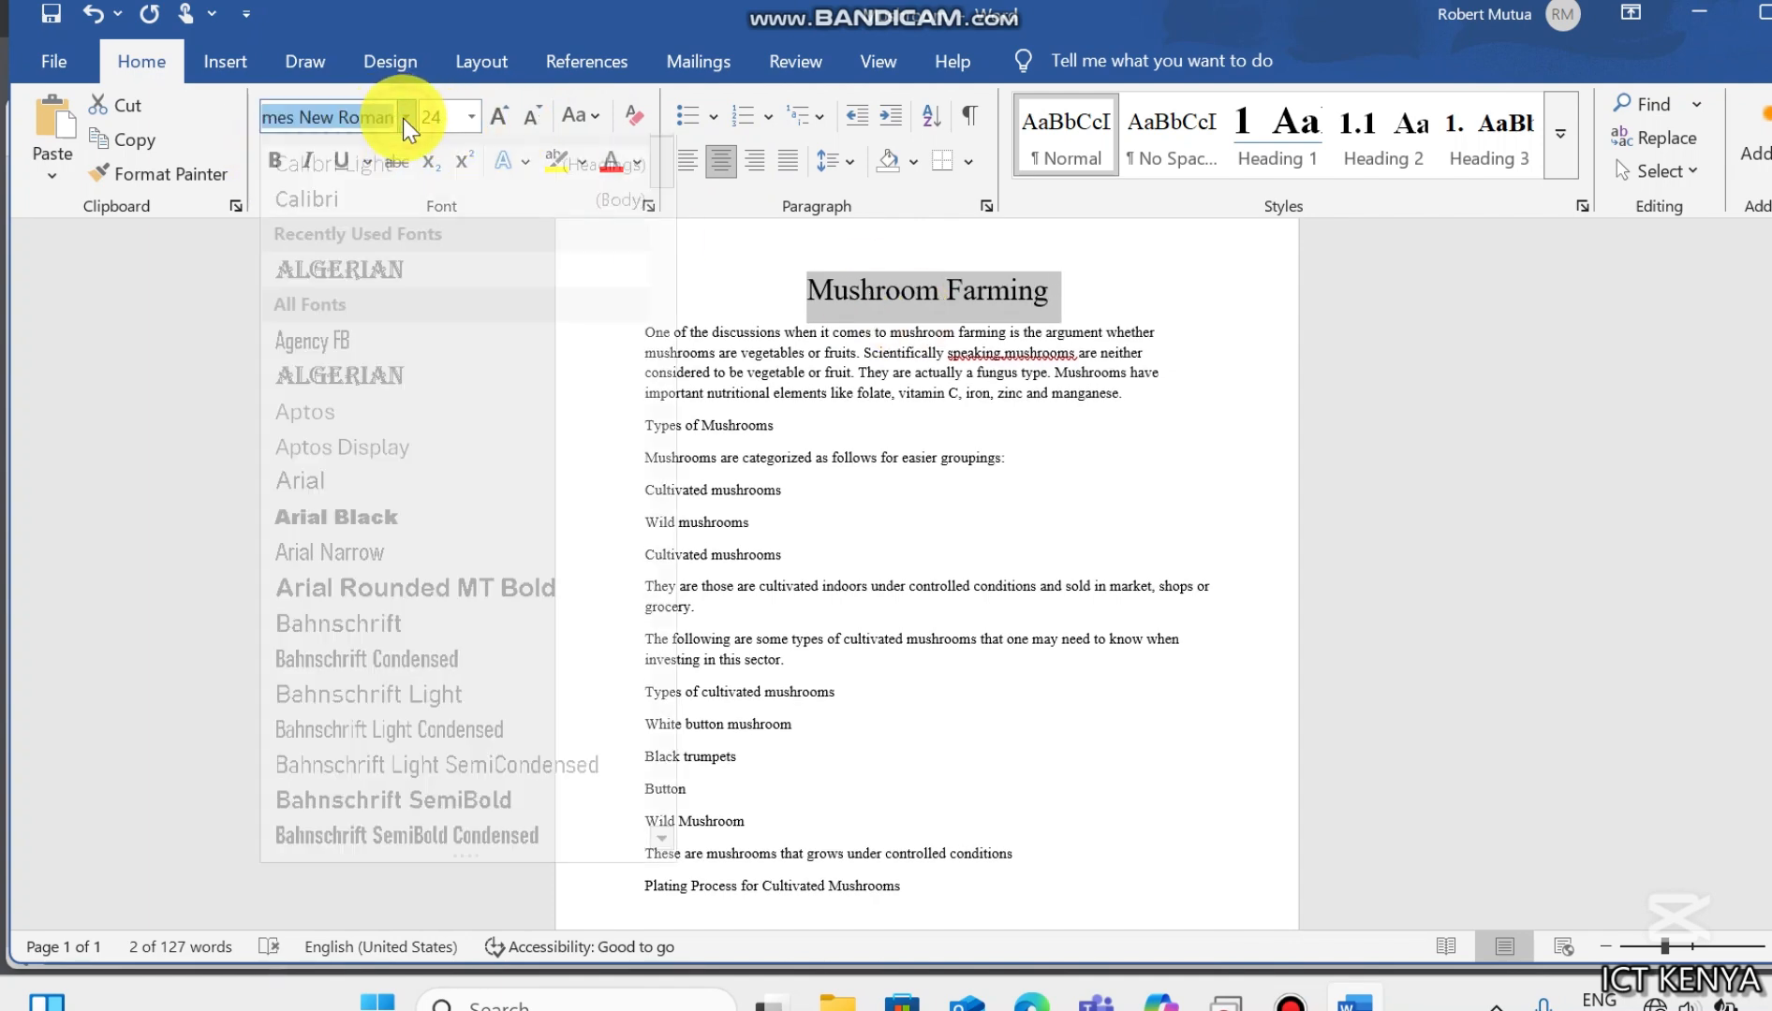
left_click(339, 293)
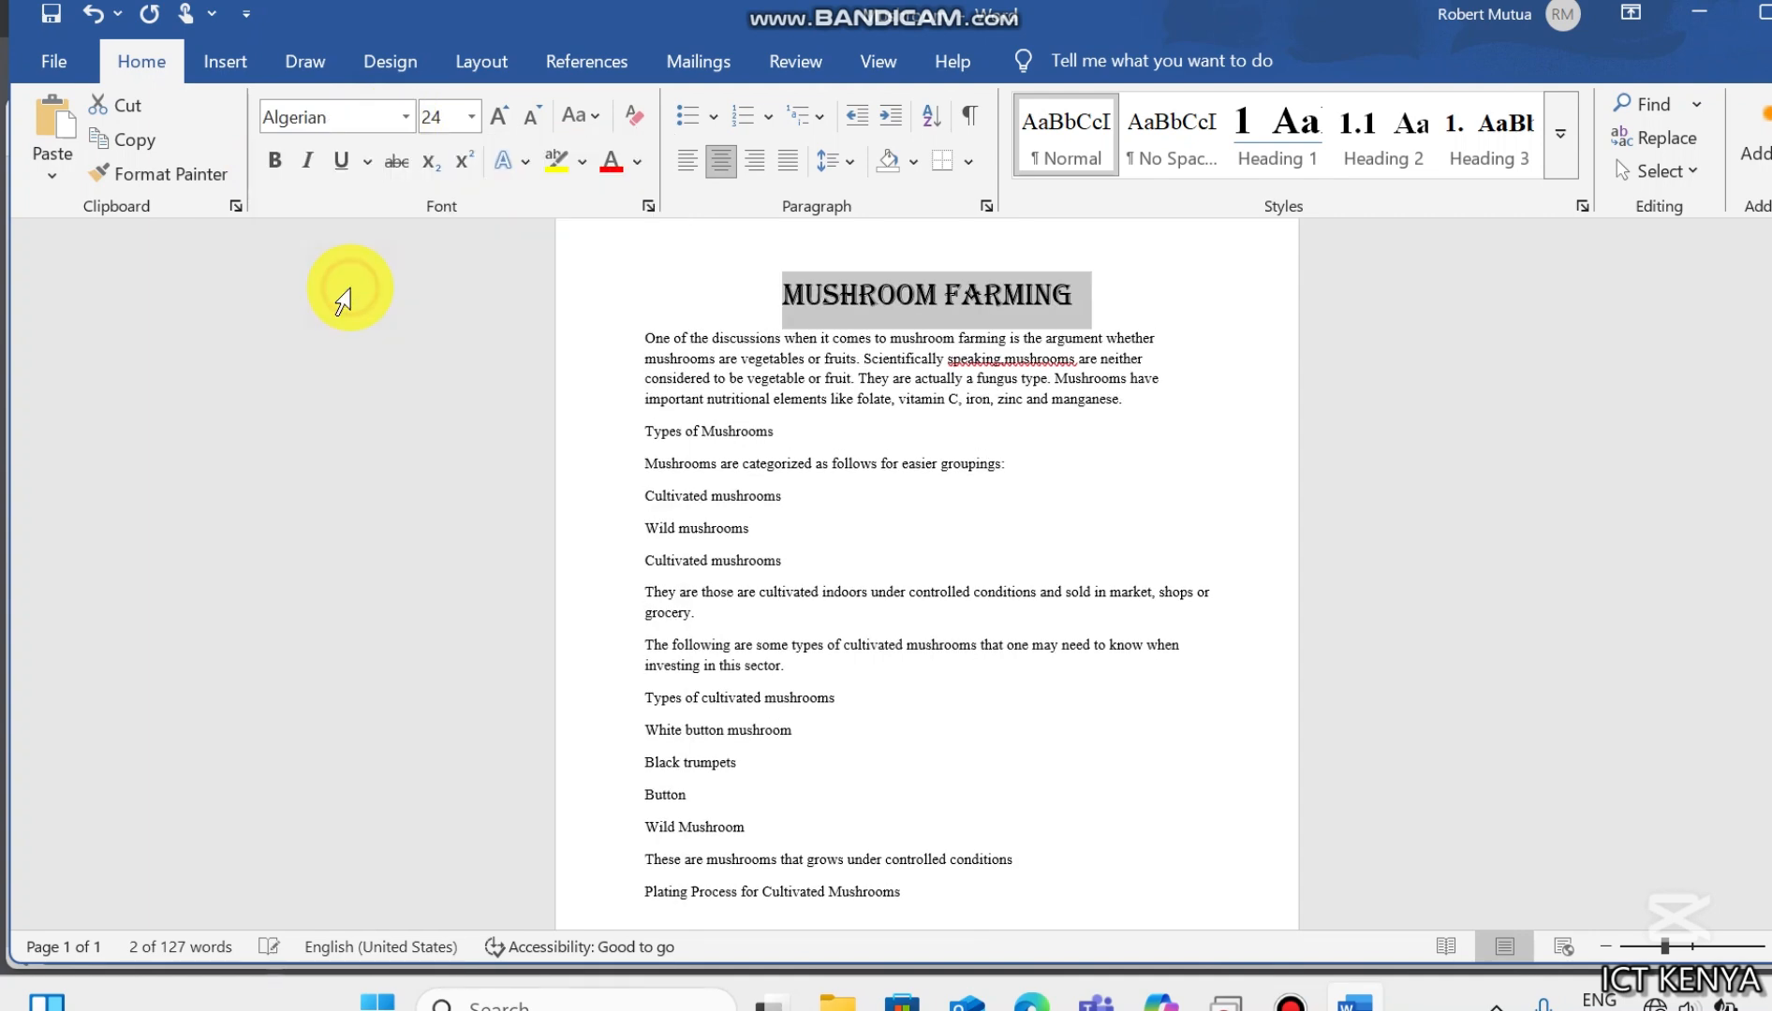
left_click(274, 160)
left_click(791, 412)
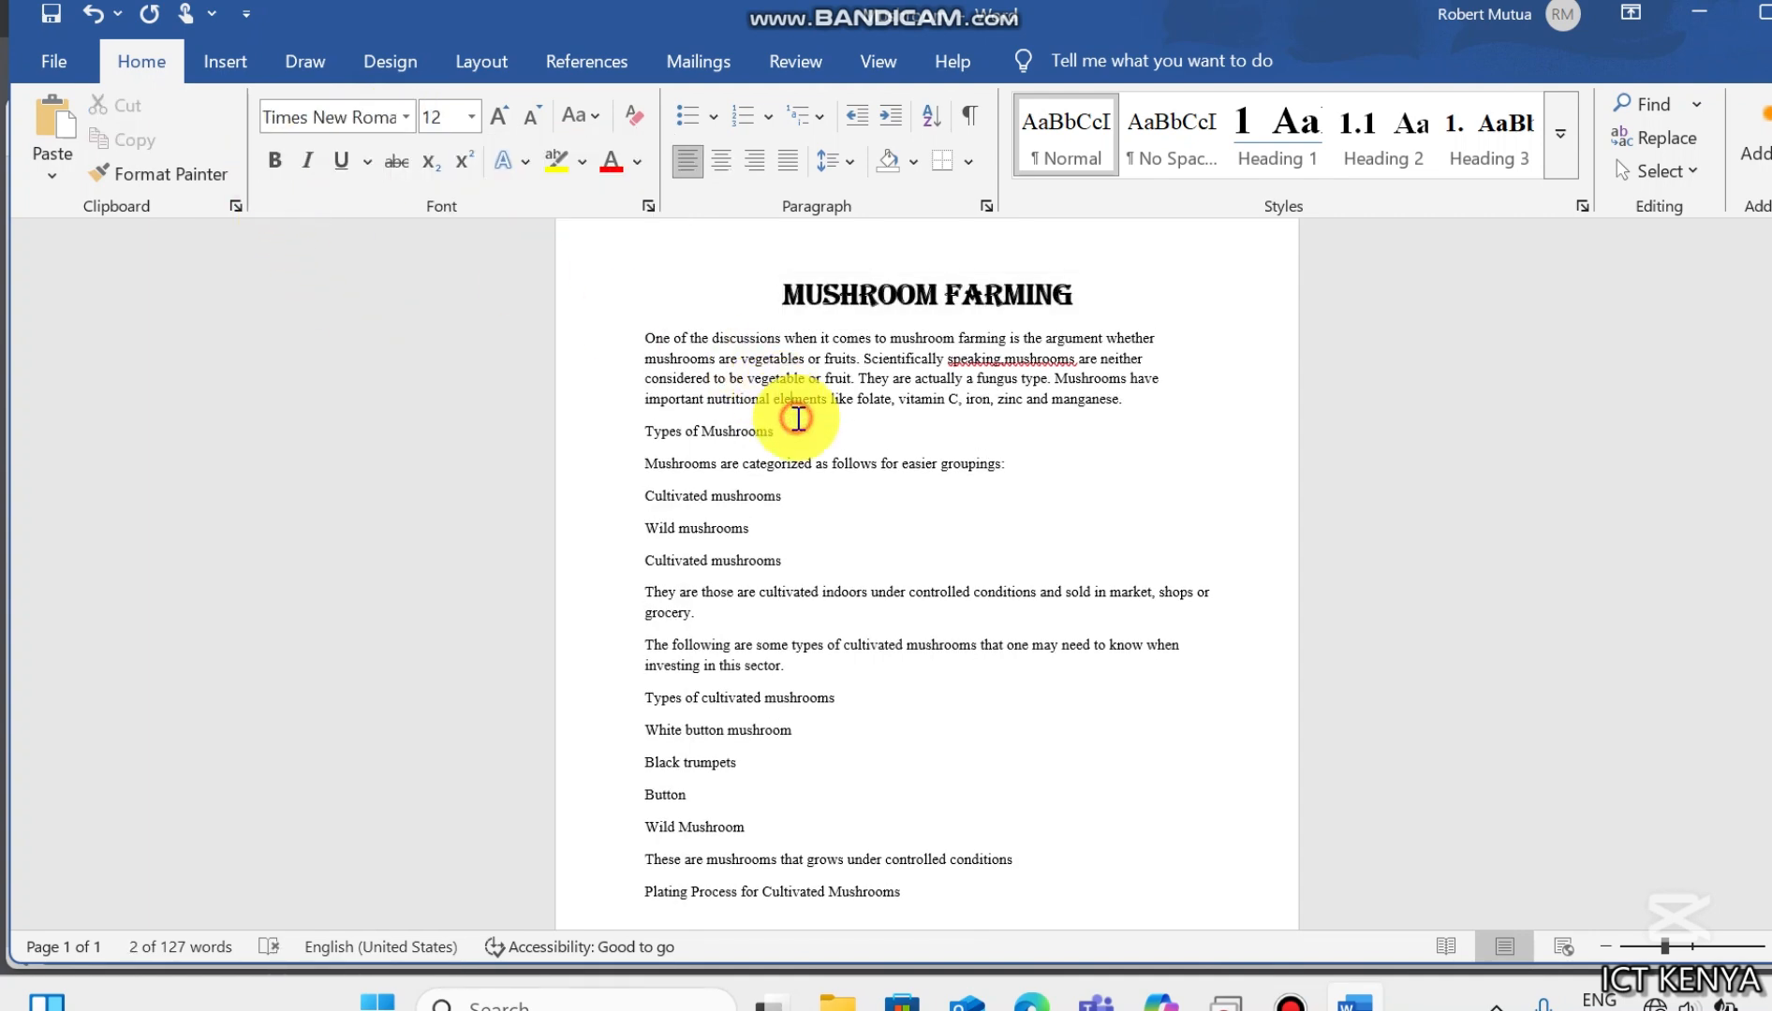
Step: Check the opening paragraph against the exam paper in Microsoft Edge, then apply a Dropped drop cap to its first letter "O" in Word
left_click(1031, 1000)
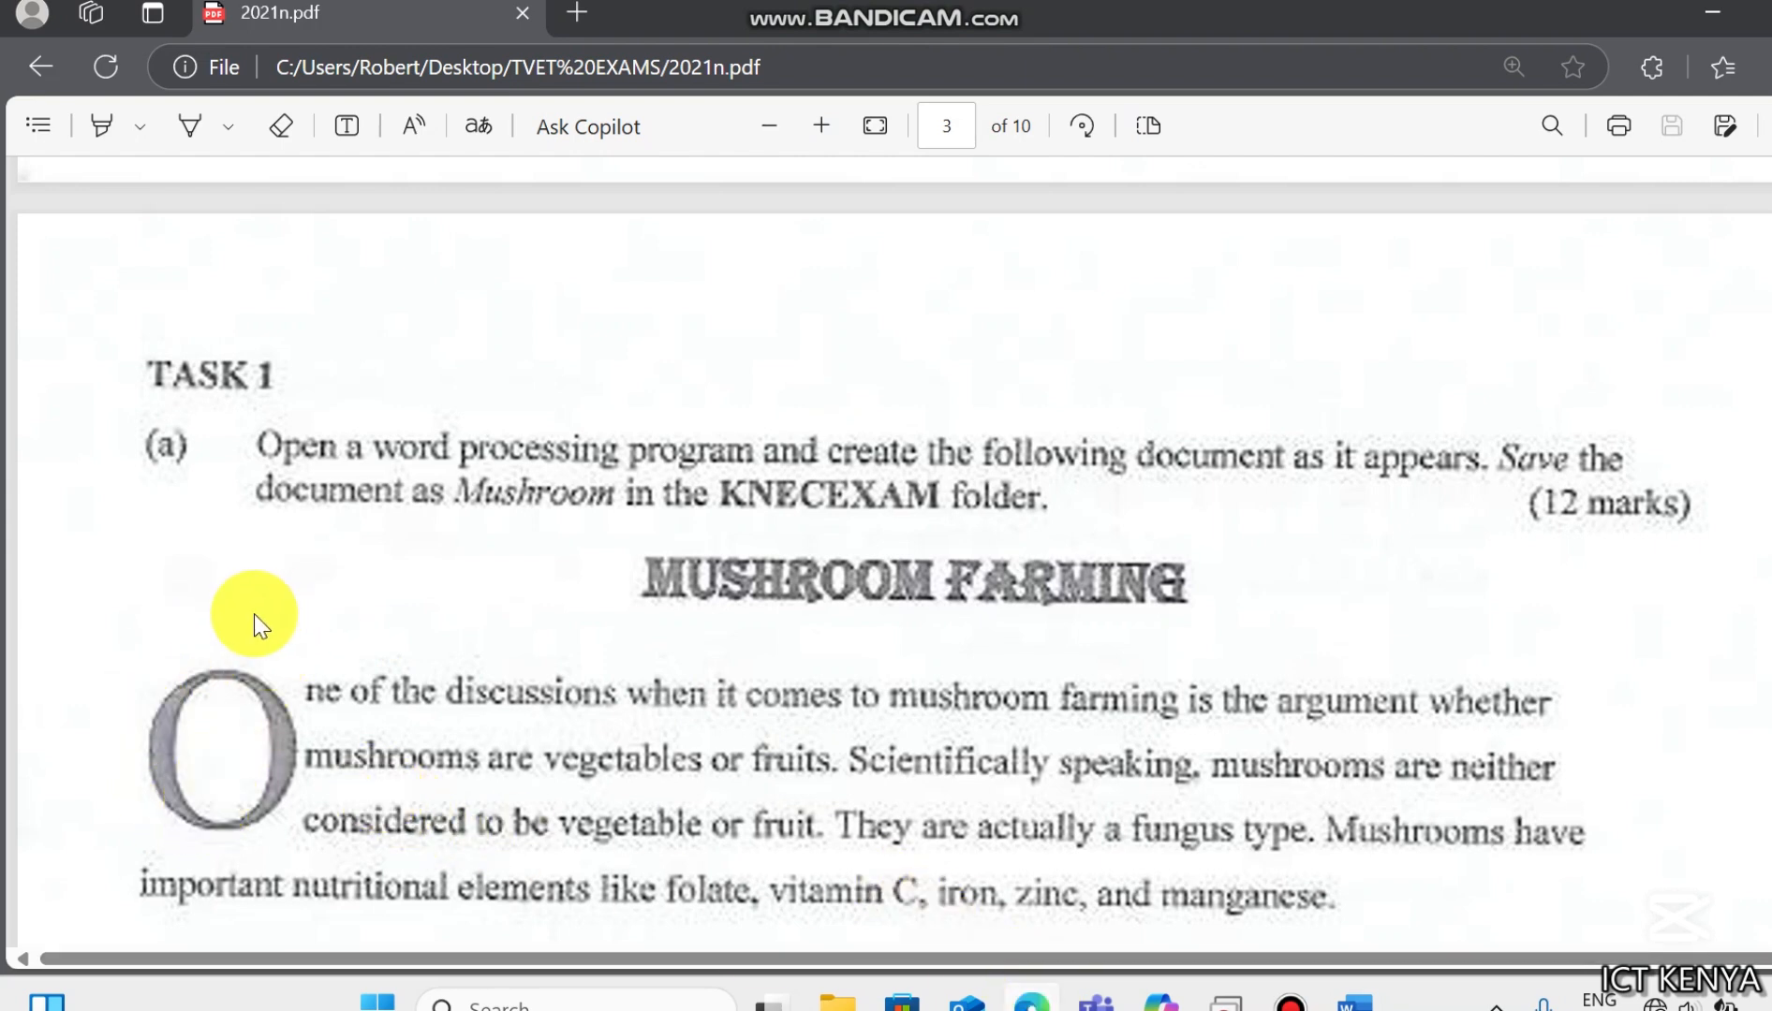
left_click(1353, 1000)
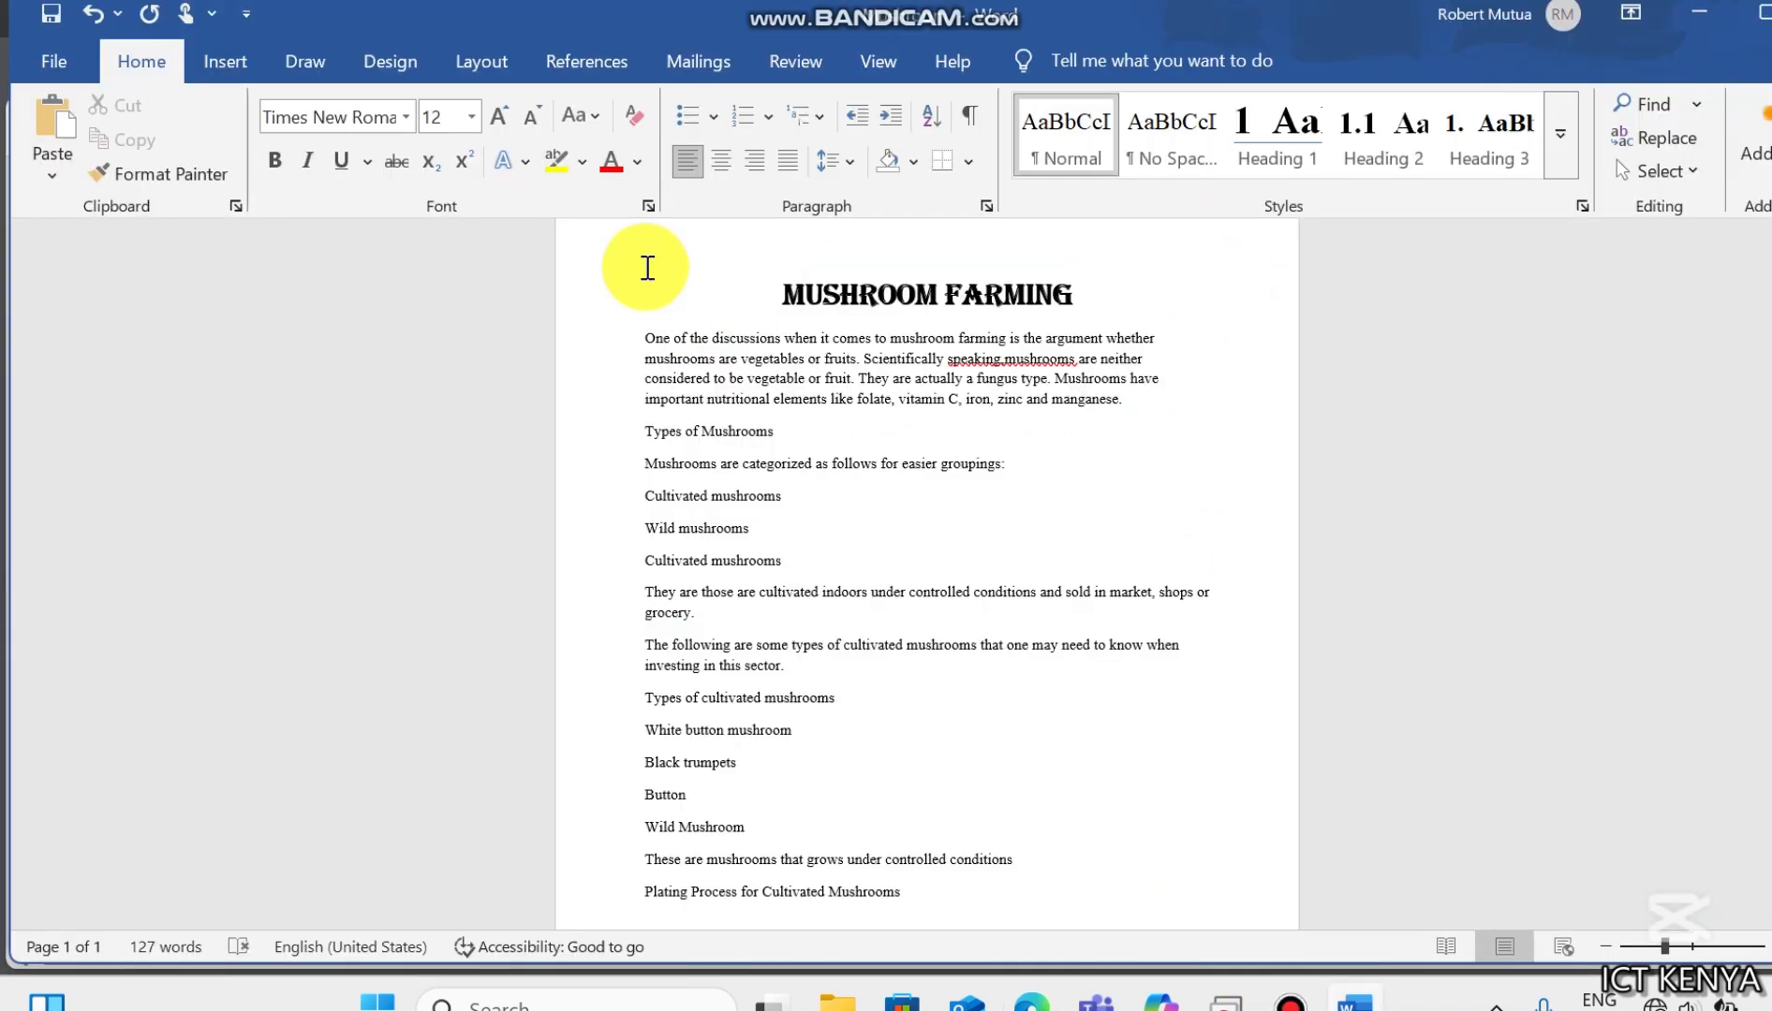
key("shift+Right")
key("shift+Right")
key("shift+Right")
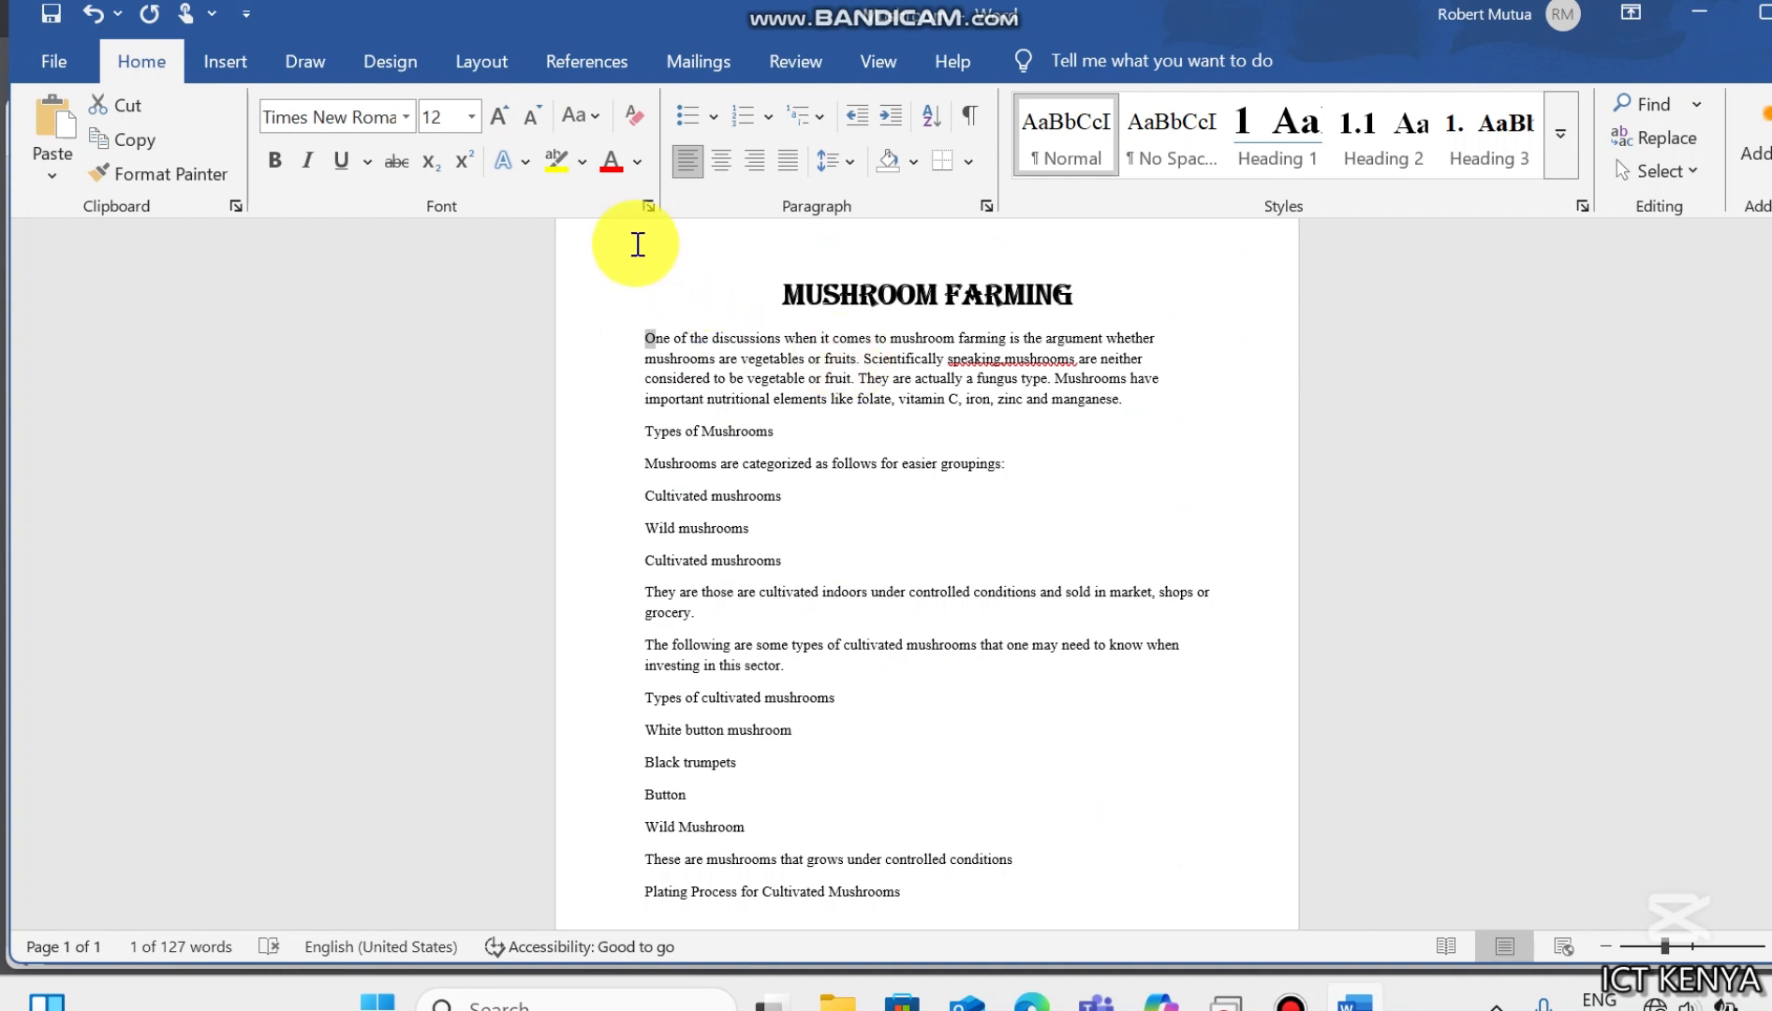
left_click(255, 64)
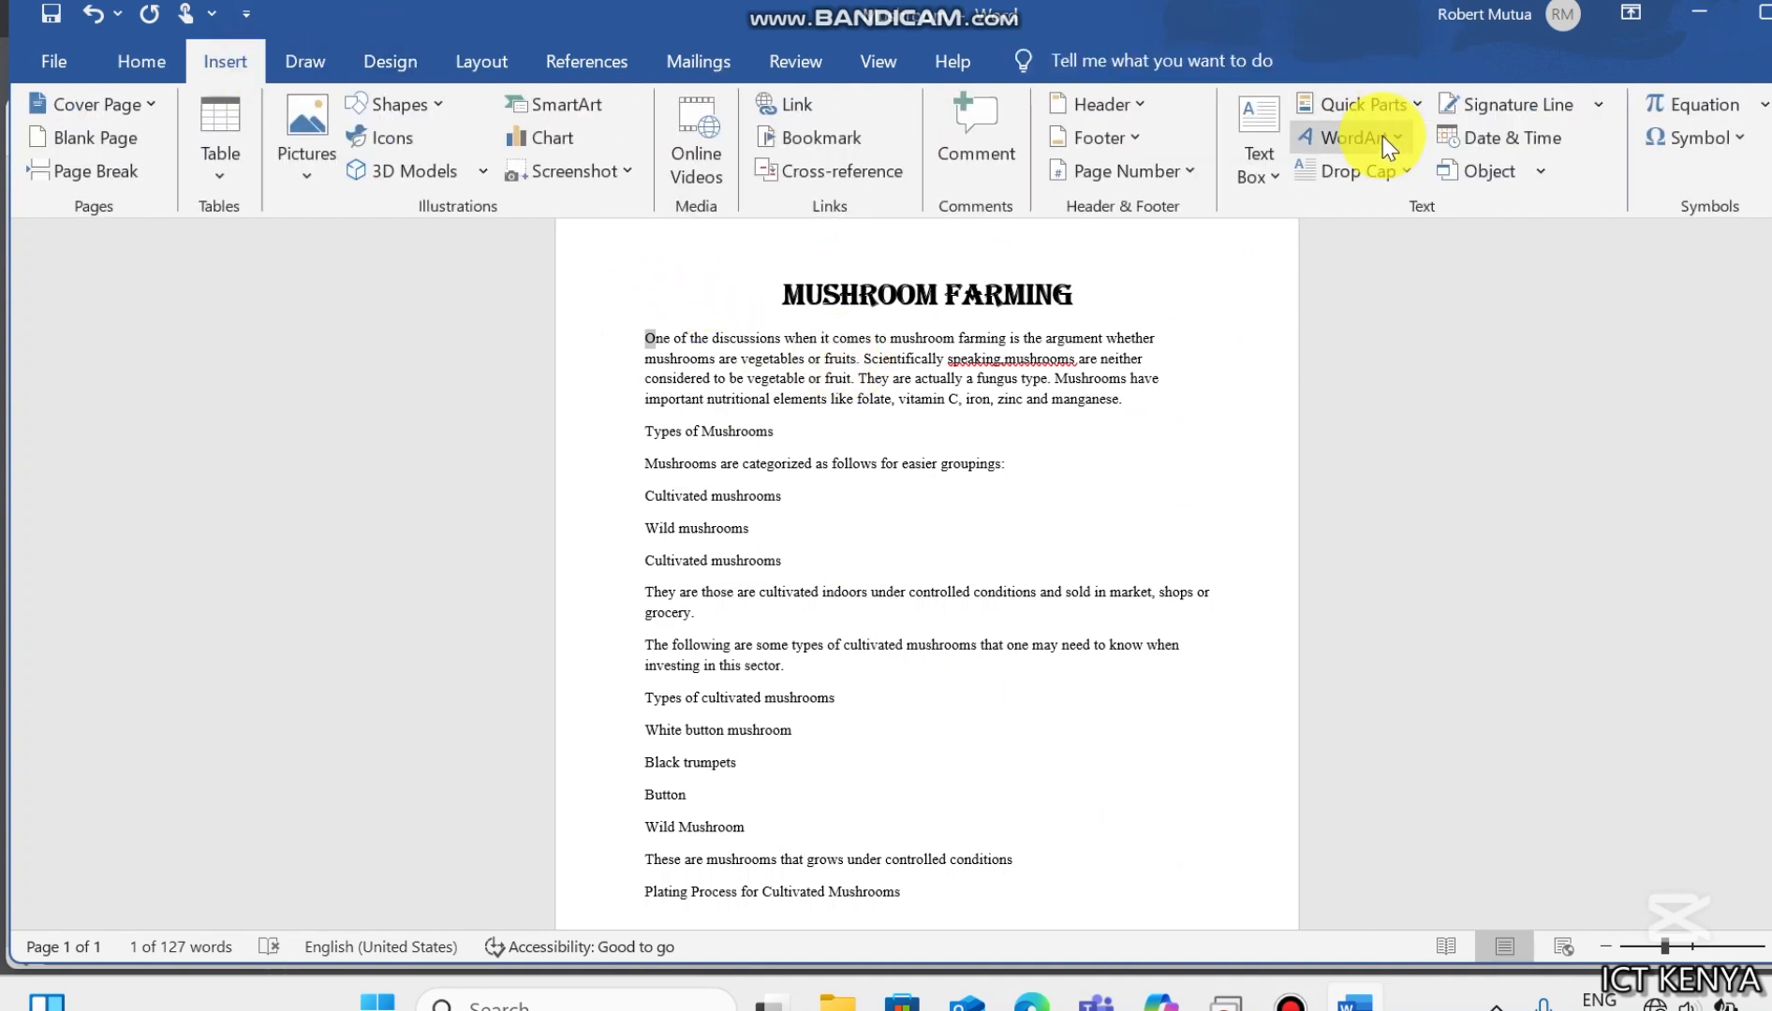
left_click(1367, 173)
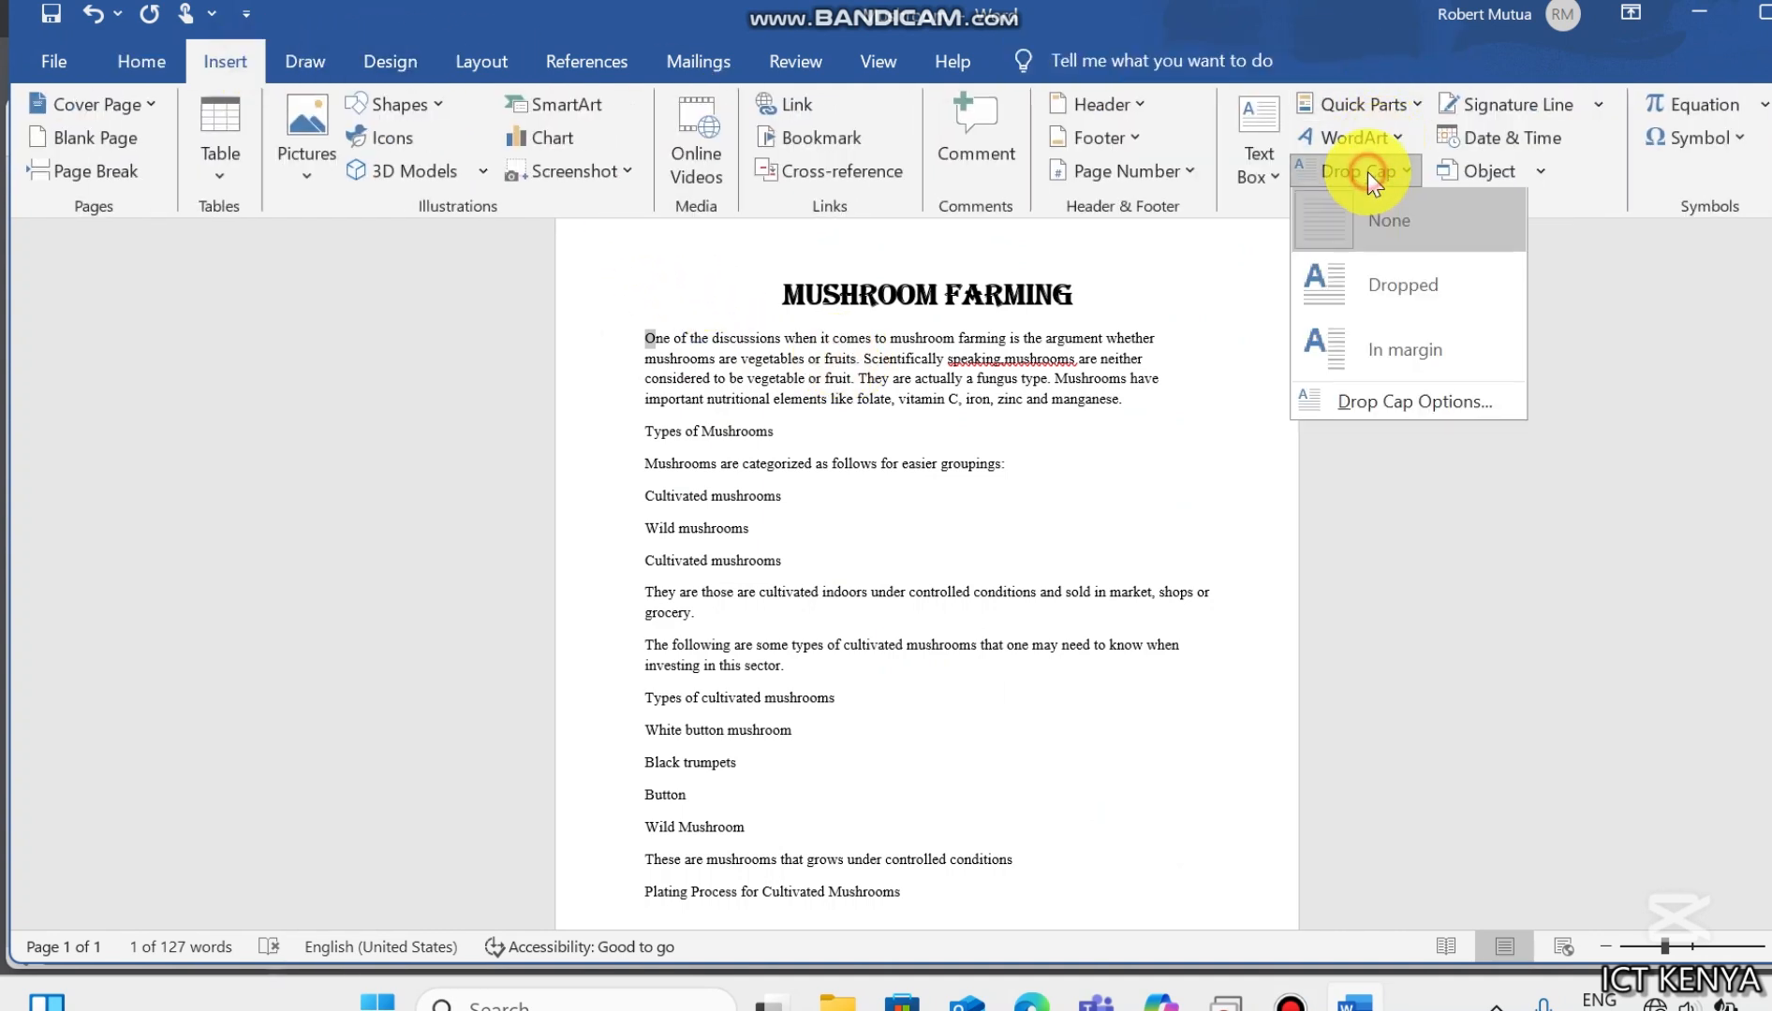
left_click(1356, 284)
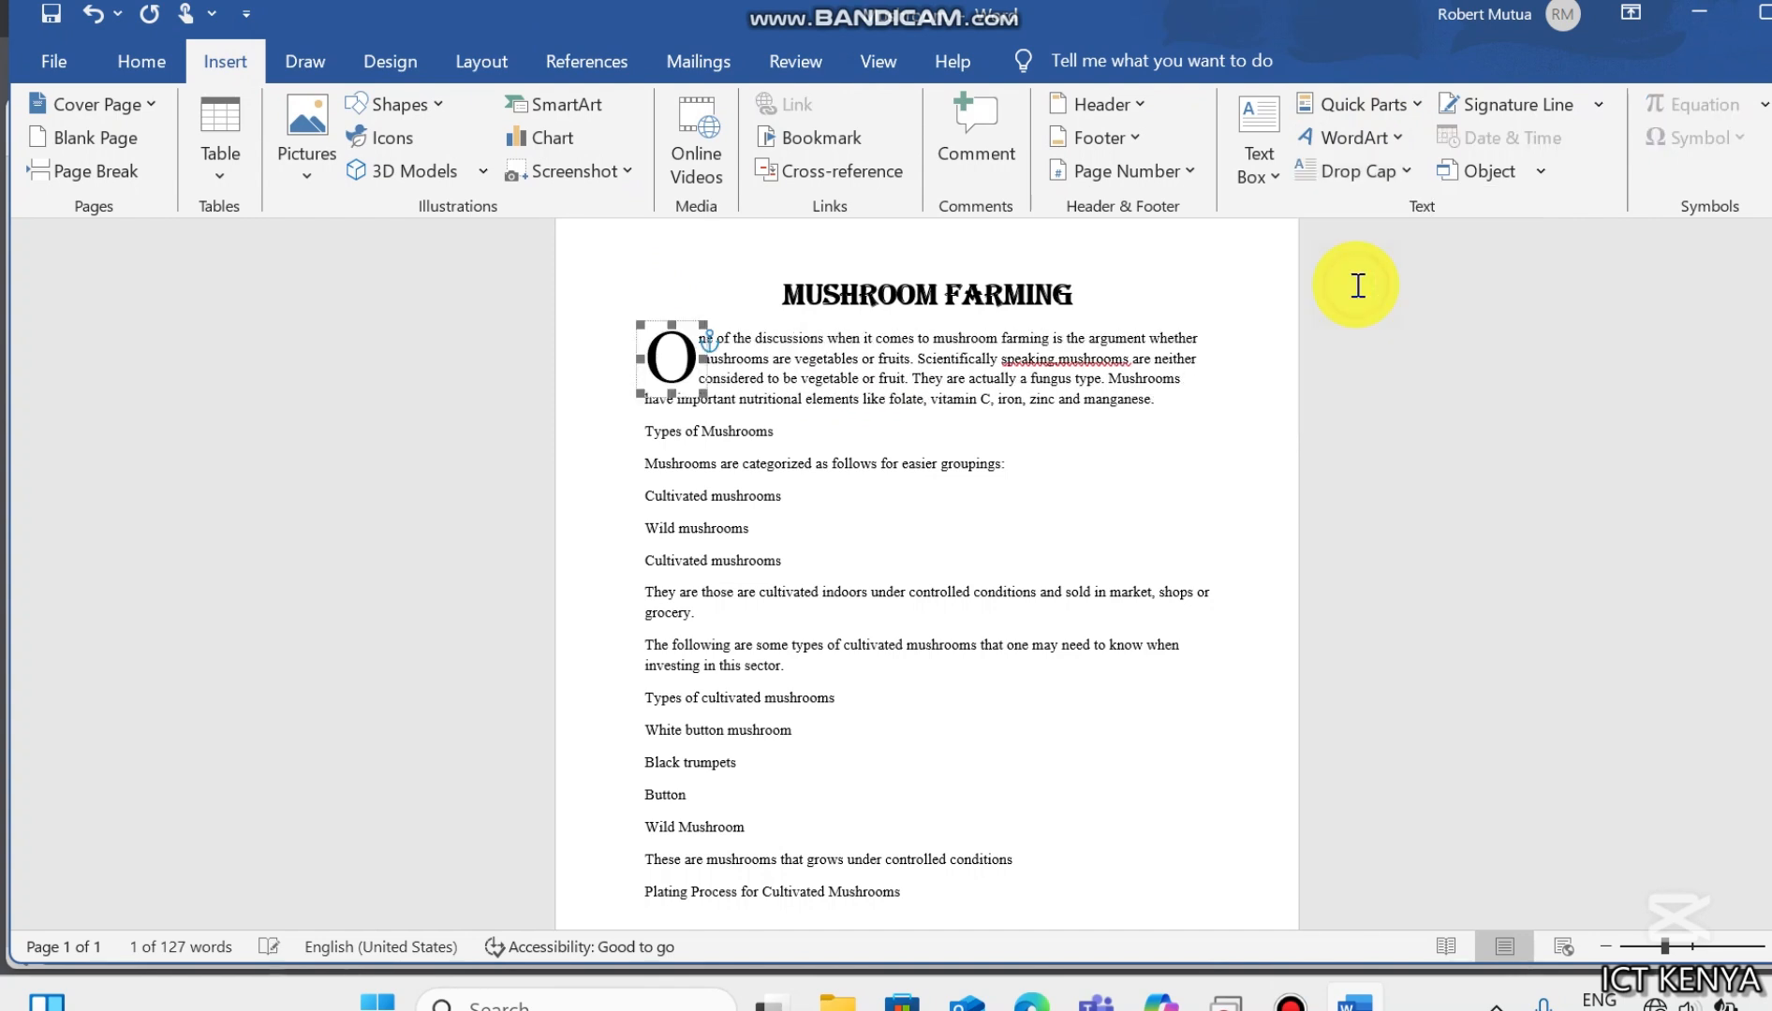
left_click(827, 395)
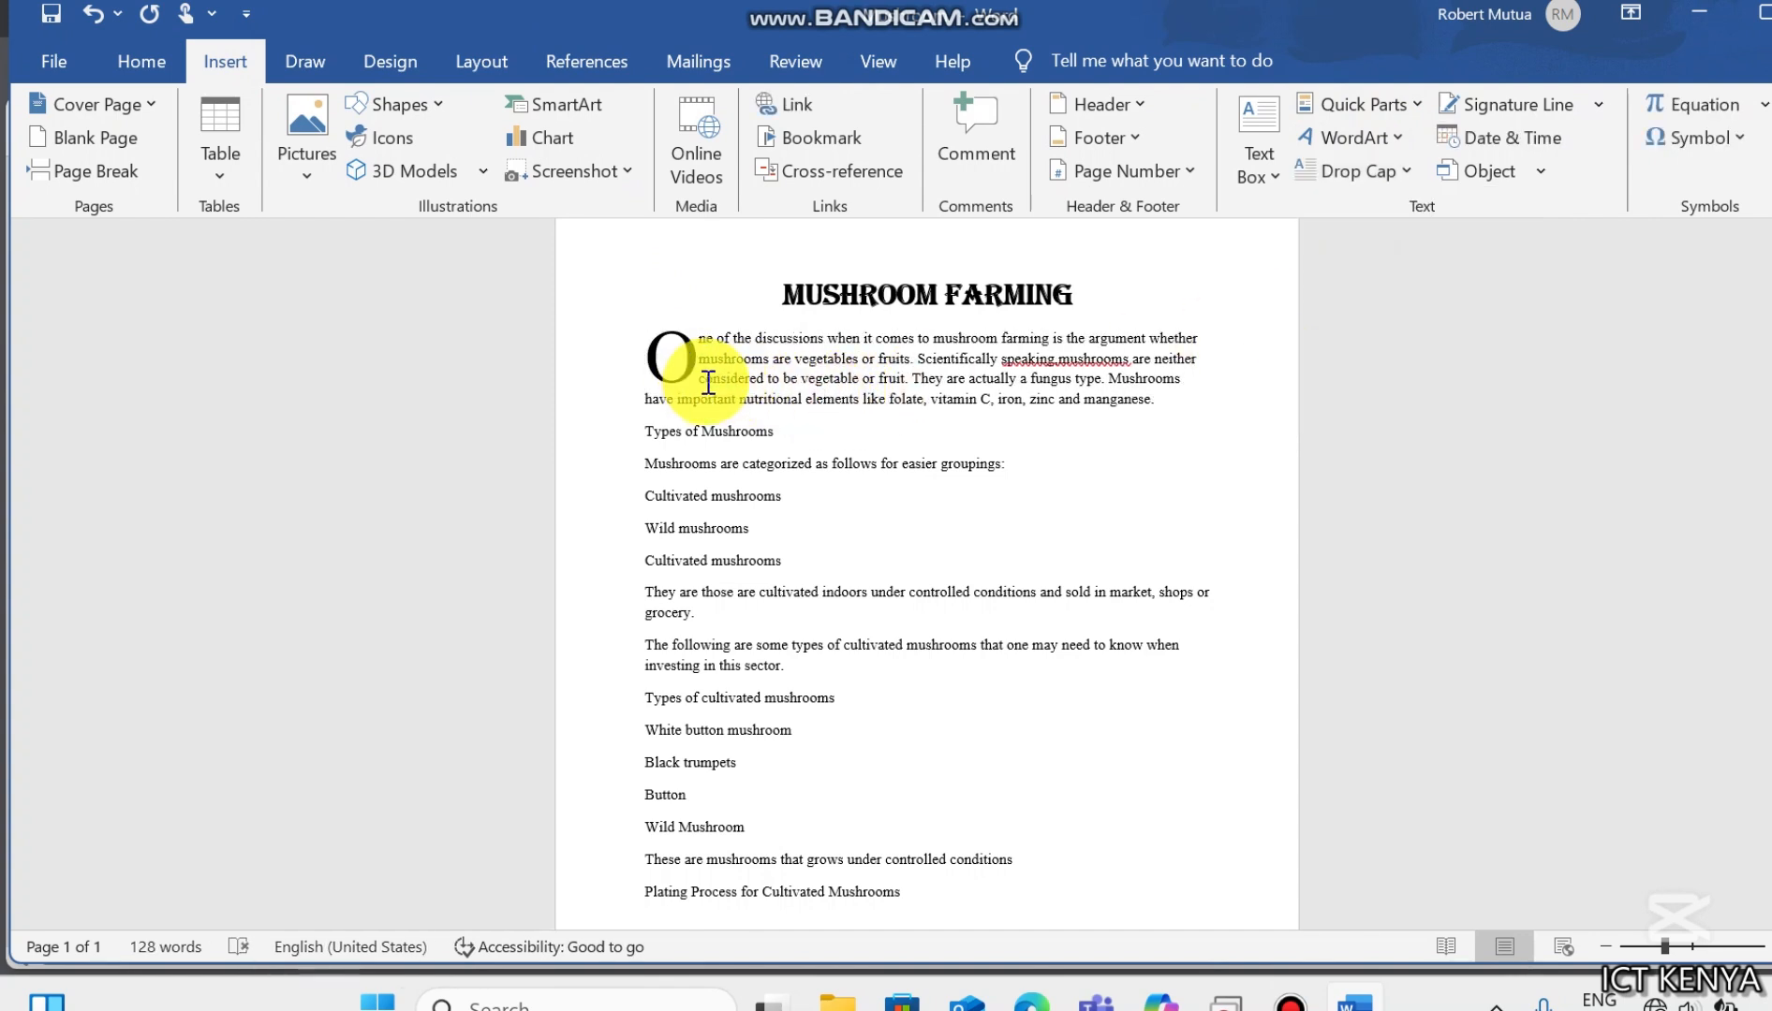
Step: Check the subheadings in the Microsoft Edge exam paper, then bold "Types of Mushrooms", the second "Cultivated mushrooms" line and "Wild Mushroom" in Word
left_click(1031, 1000)
key("Down")
key("Down")
key("Down")
key("Down")
key("Down")
key("Down")
key("Down")
key("Down")
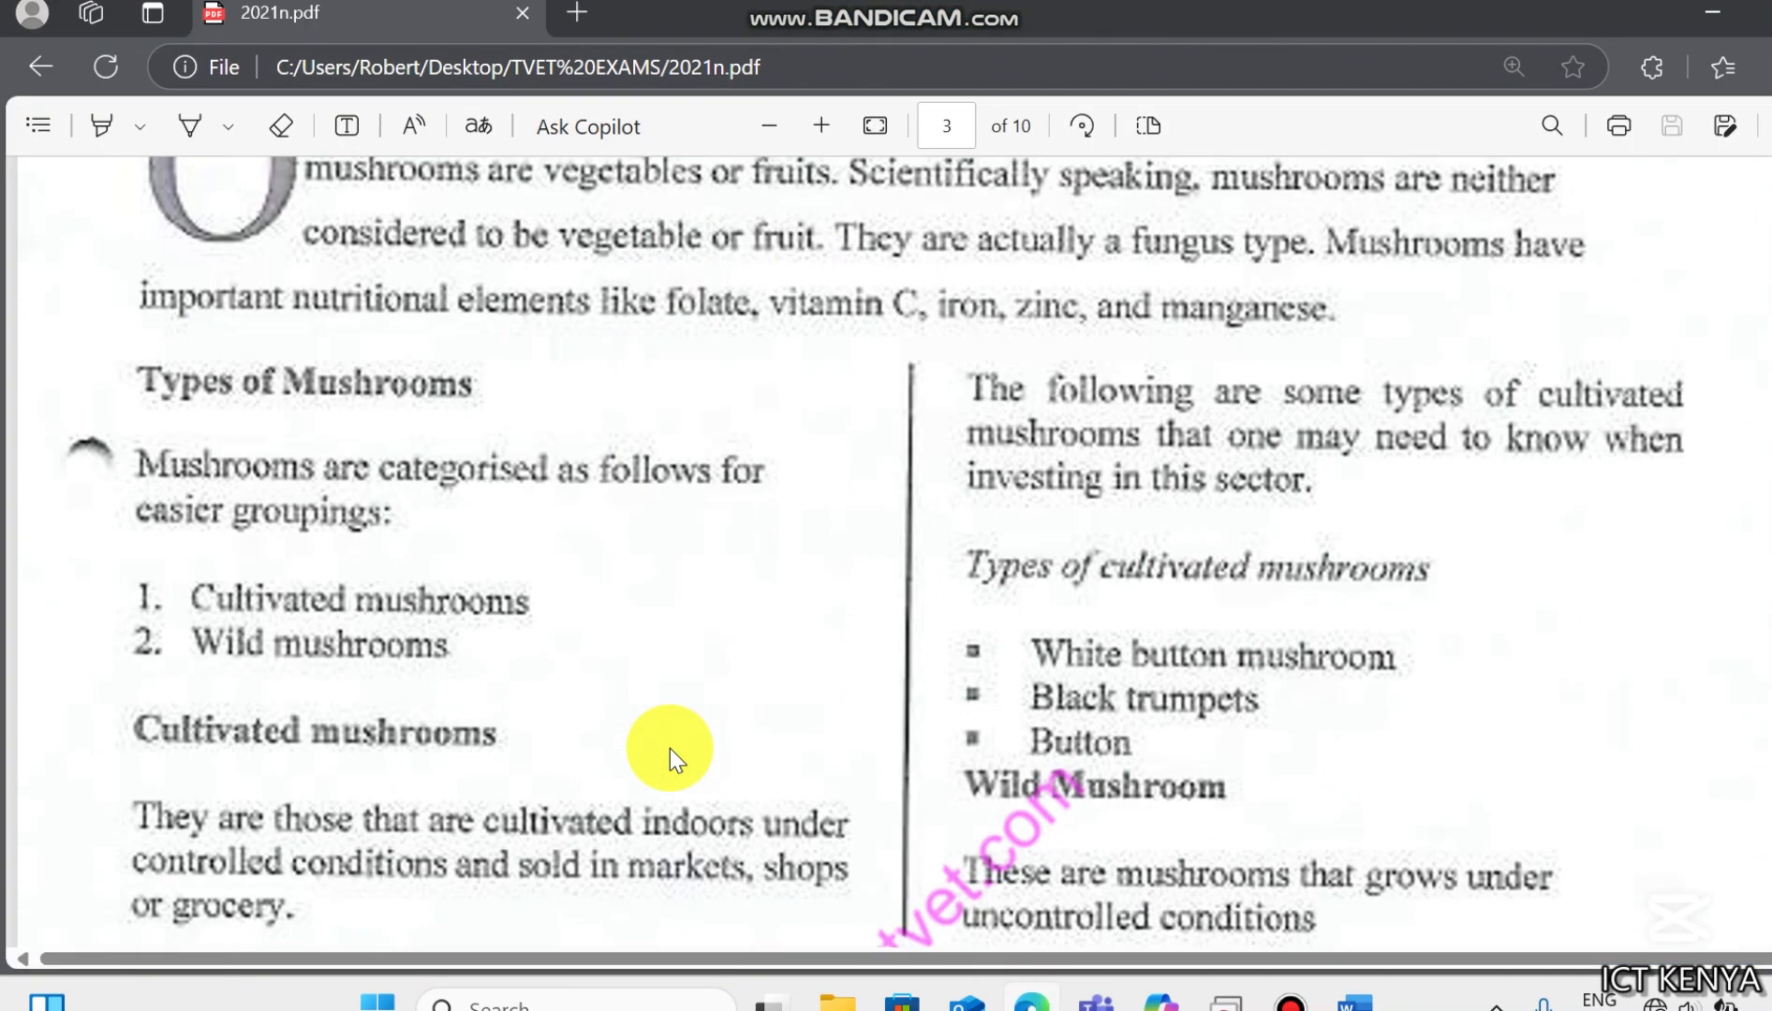
left_click(1350, 1000)
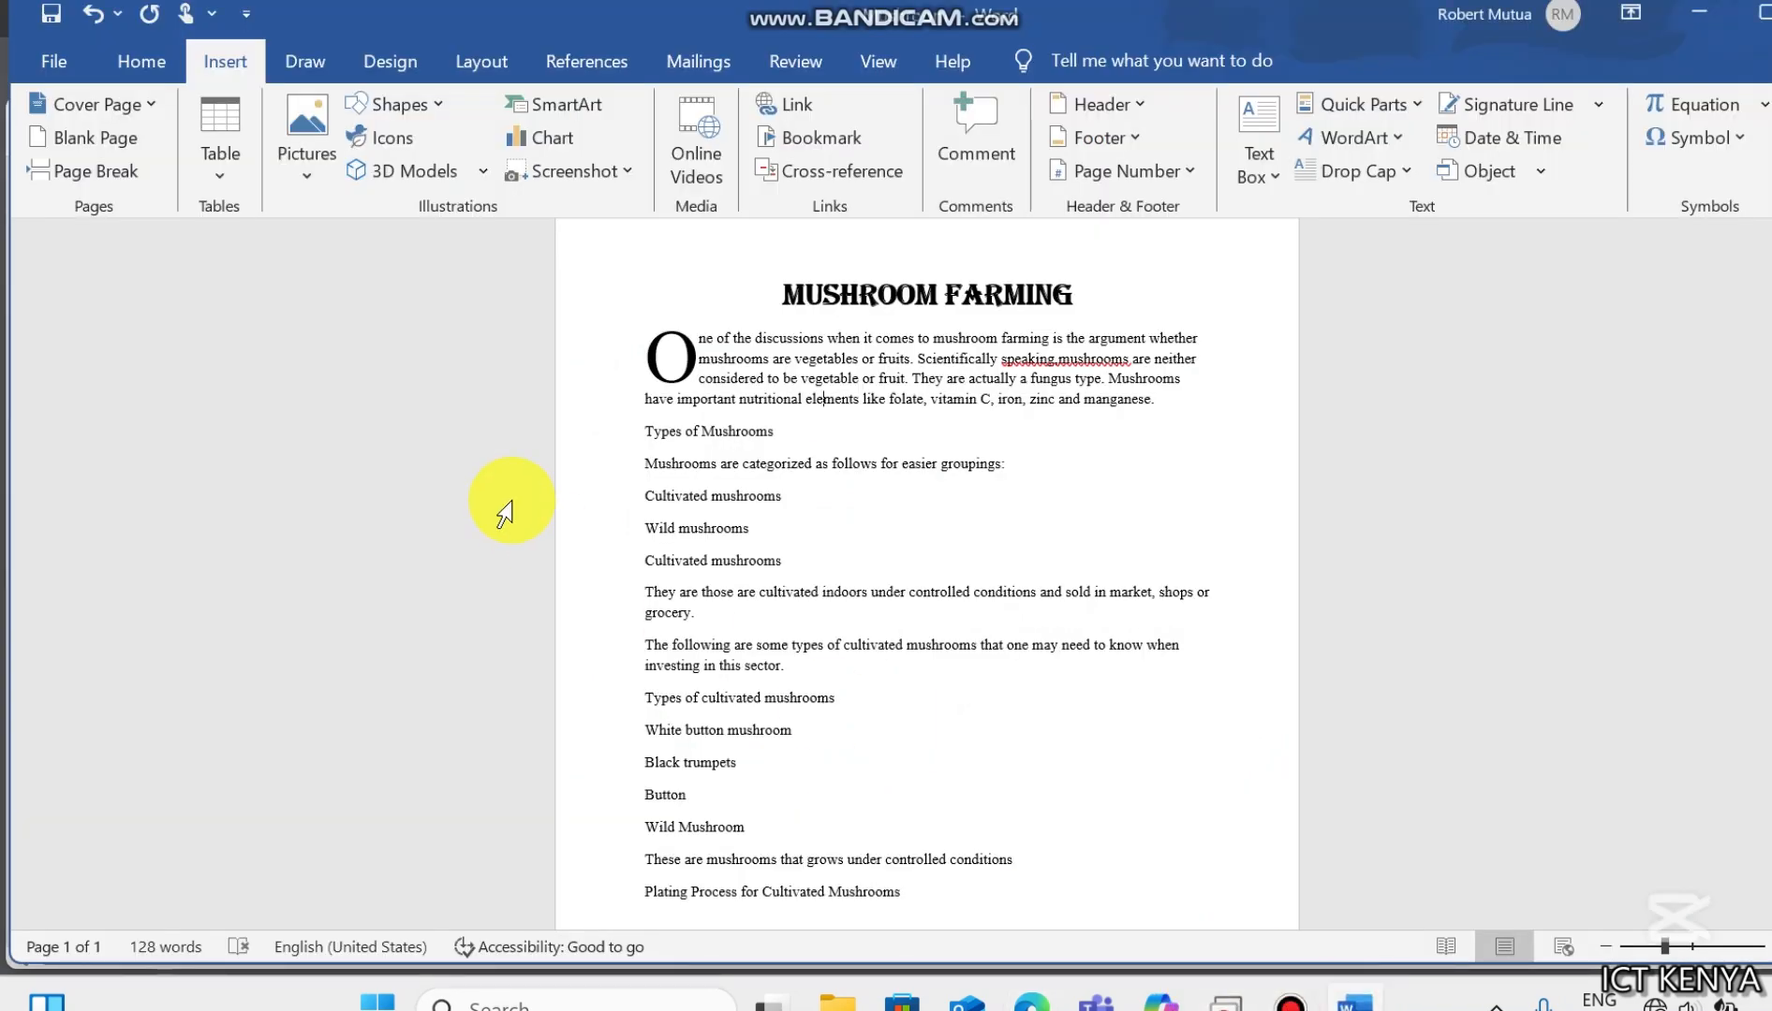
triple_click(721, 438)
left_click(737, 386)
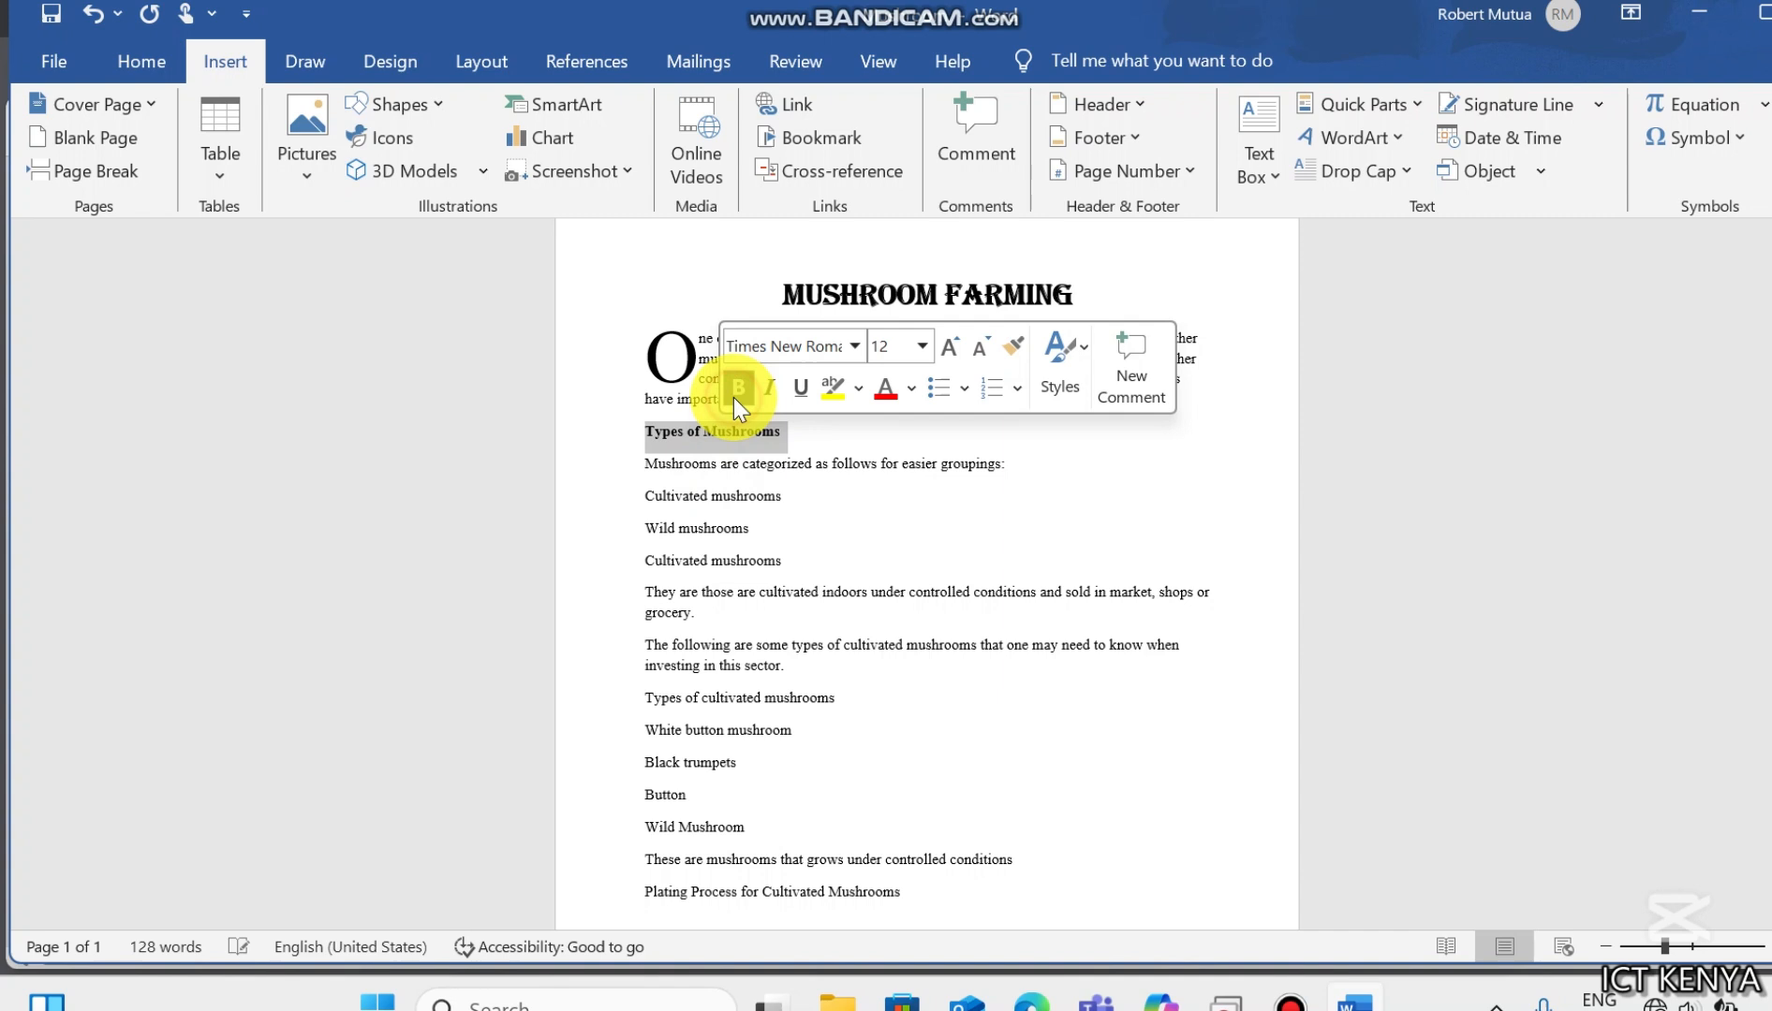
triple_click(705, 566)
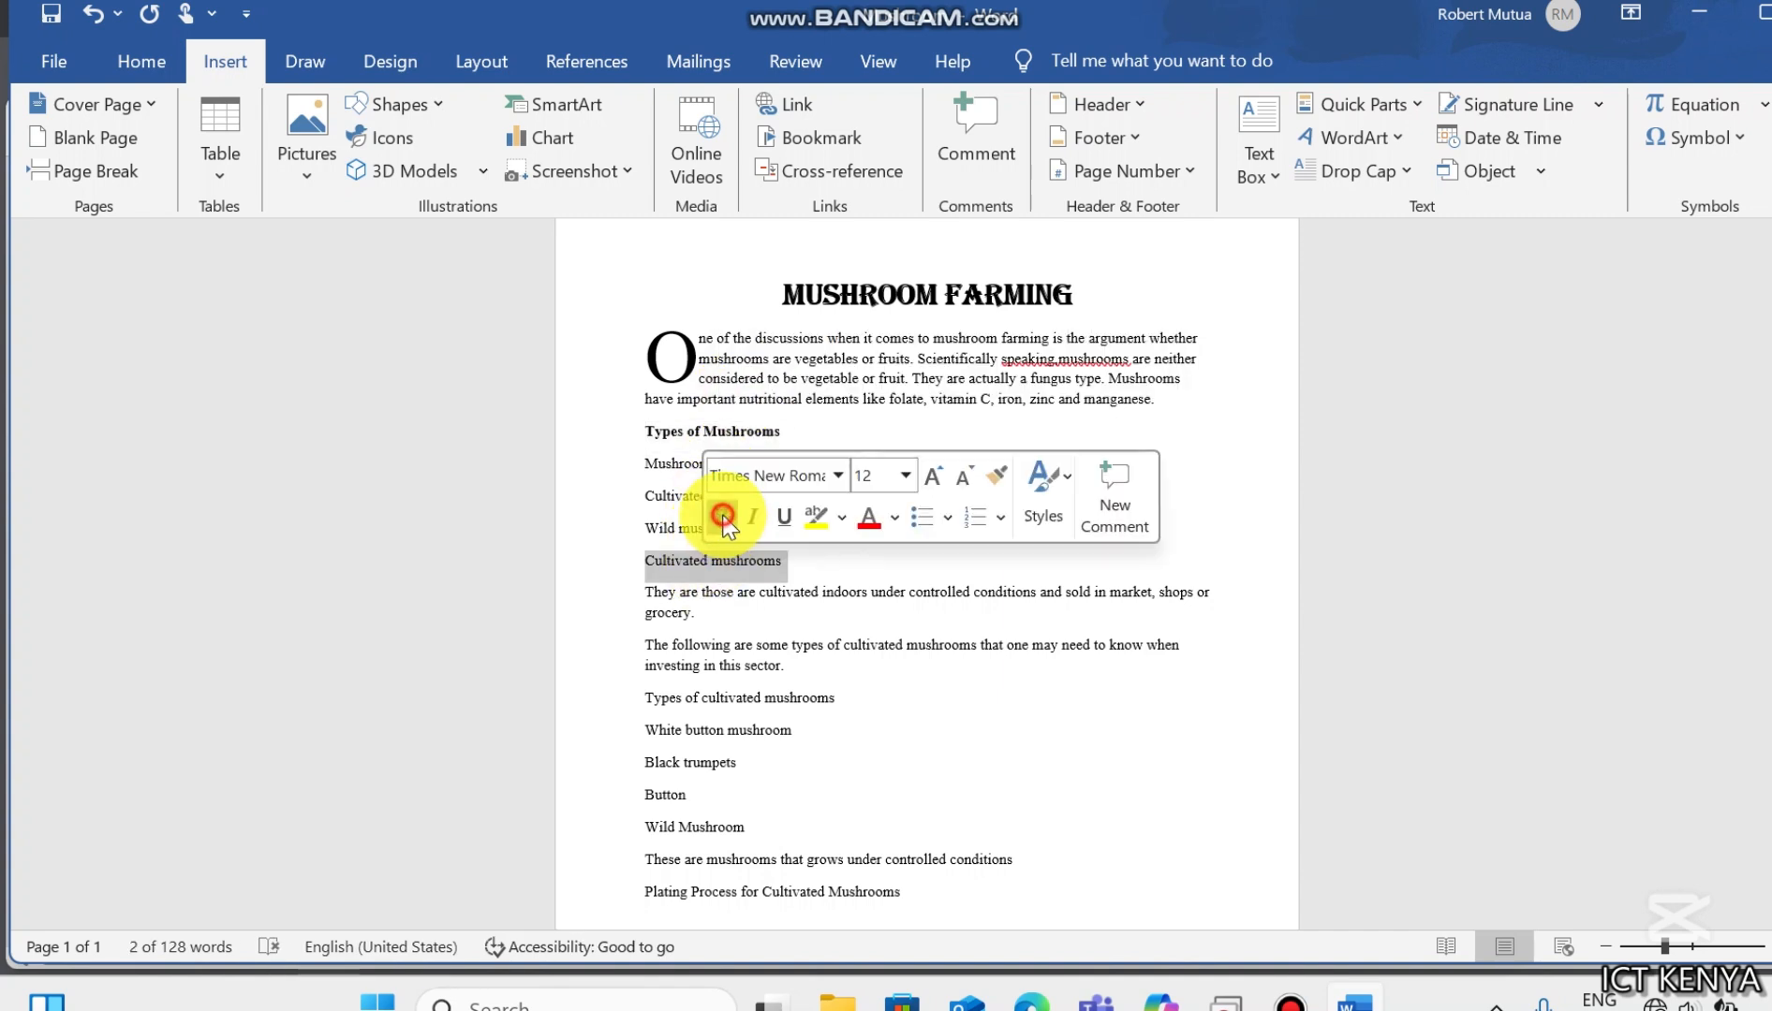
left_click(721, 516)
triple_click(697, 825)
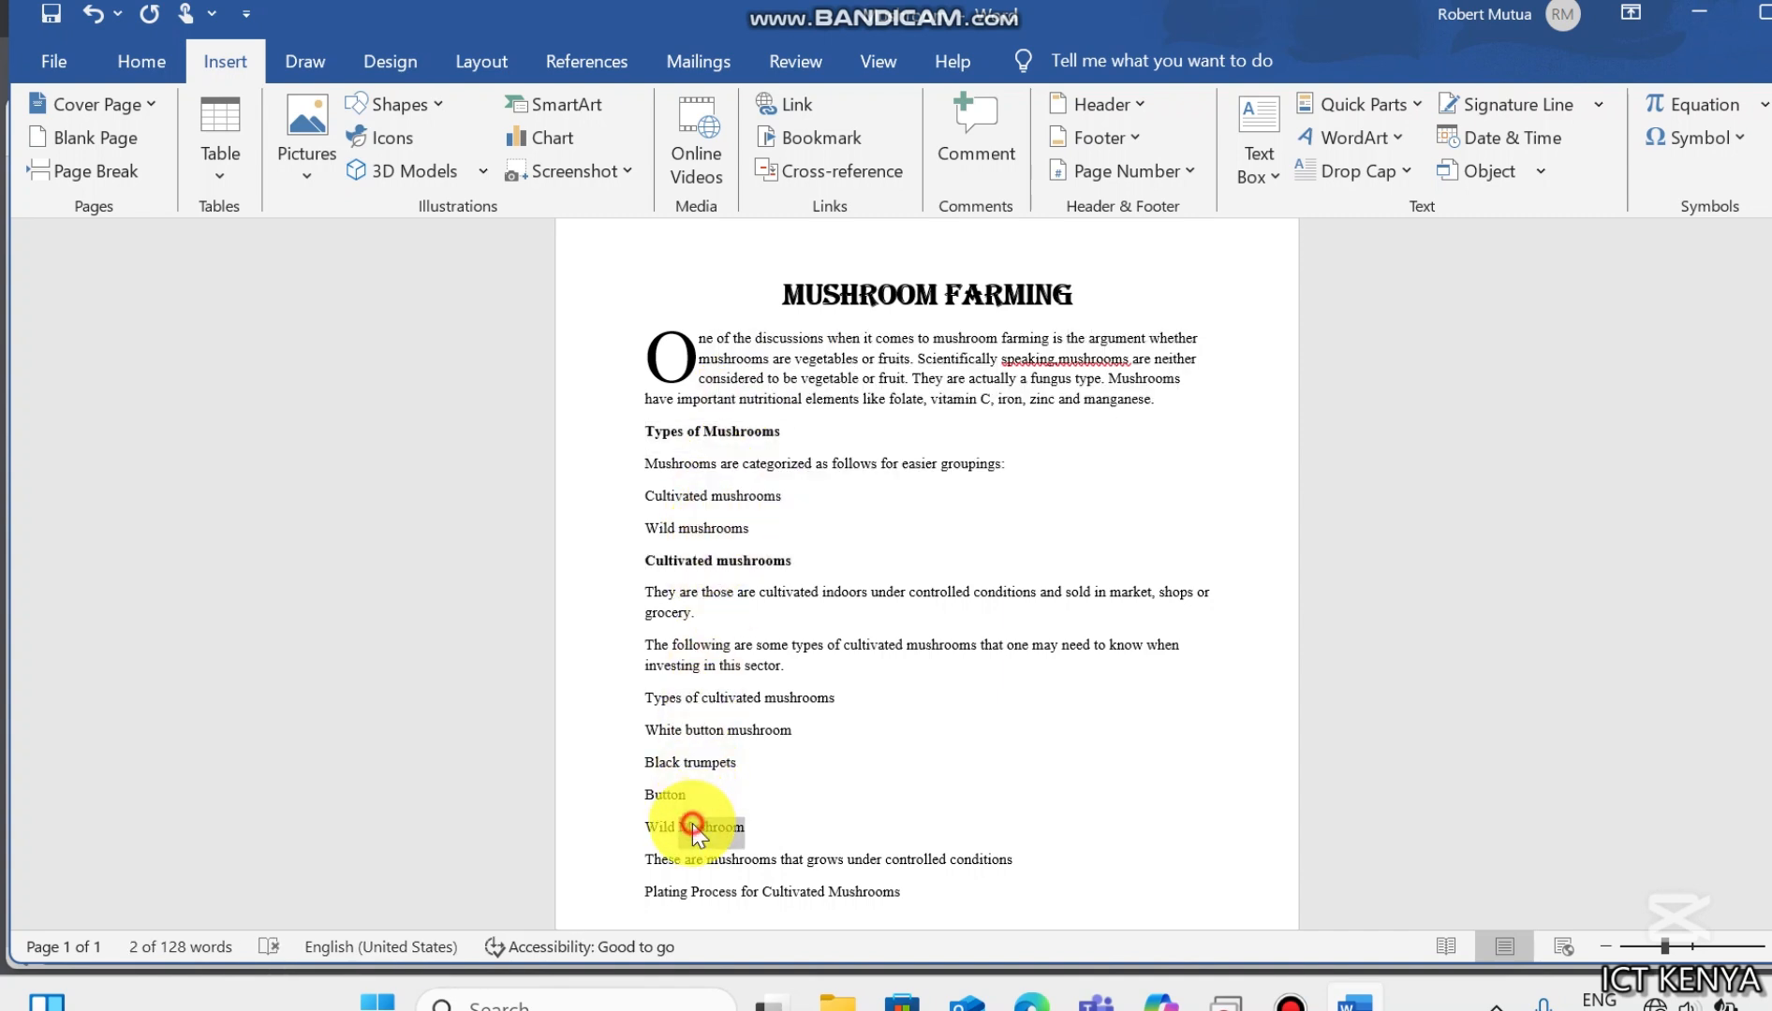
left_click(709, 773)
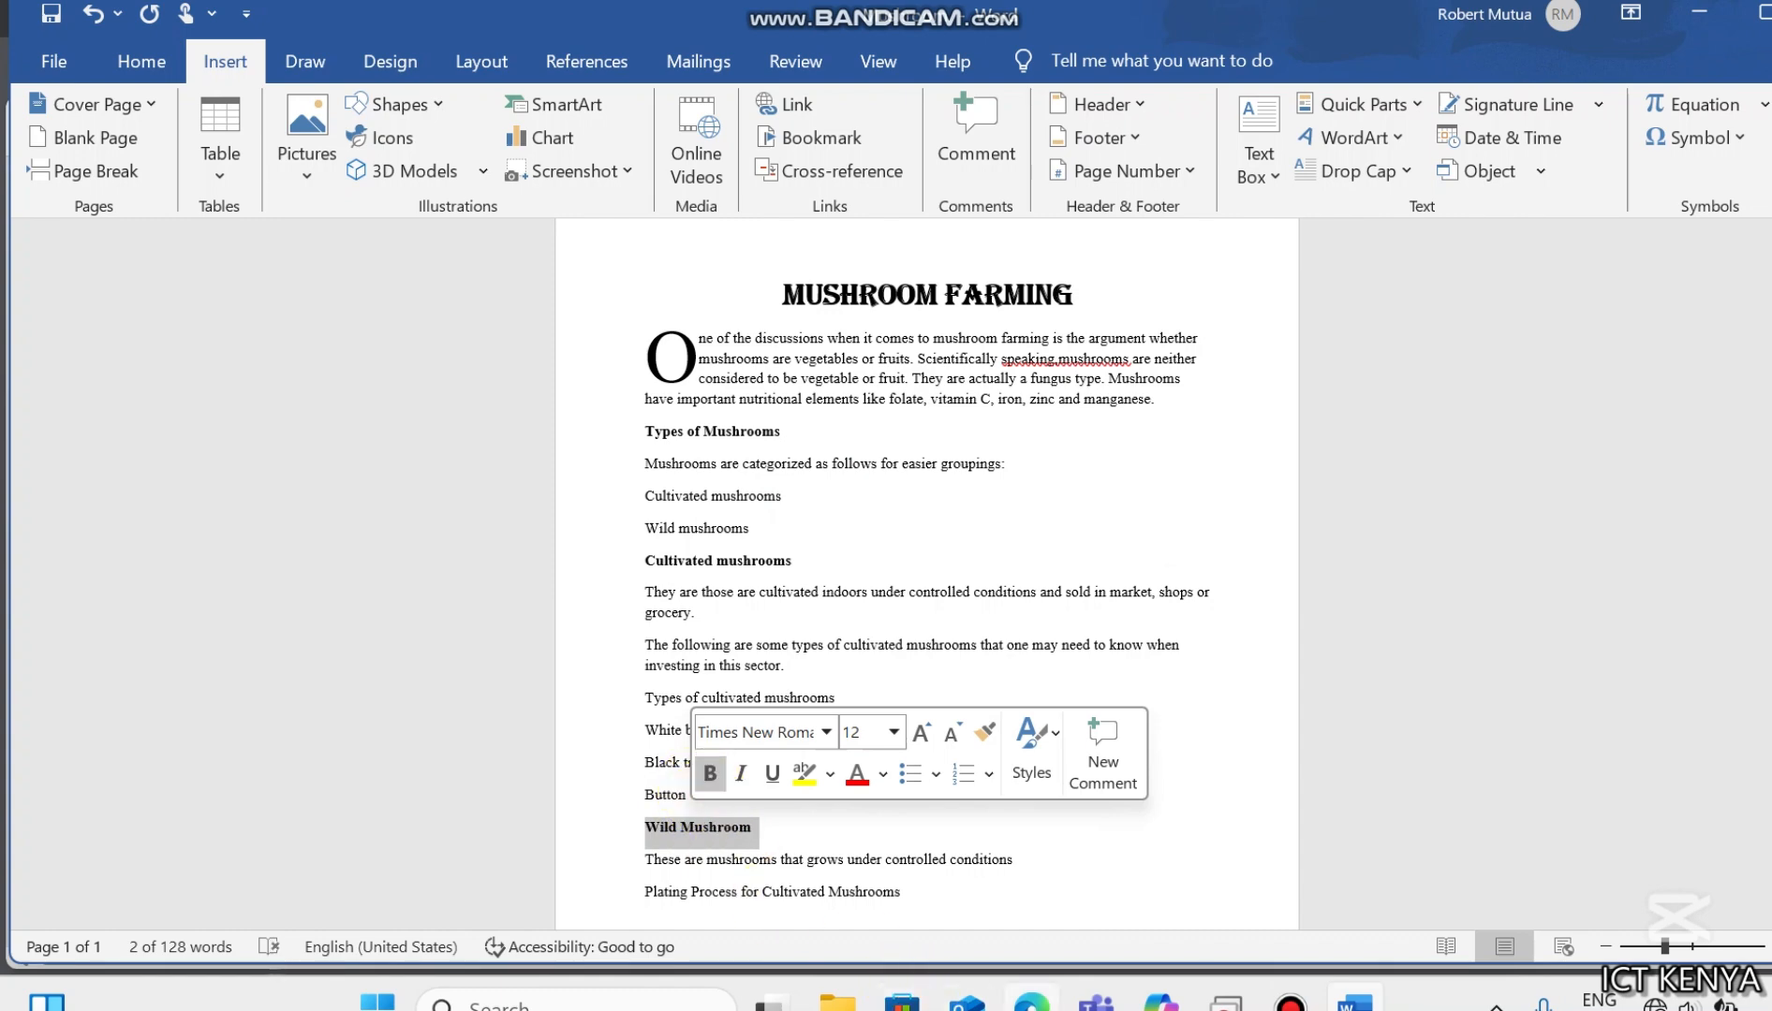
Step: Check the list heading against the exam paper in Microsoft Edge, then italicise the "Types of cultivated mushrooms" line in Word
left_click(1031, 1000)
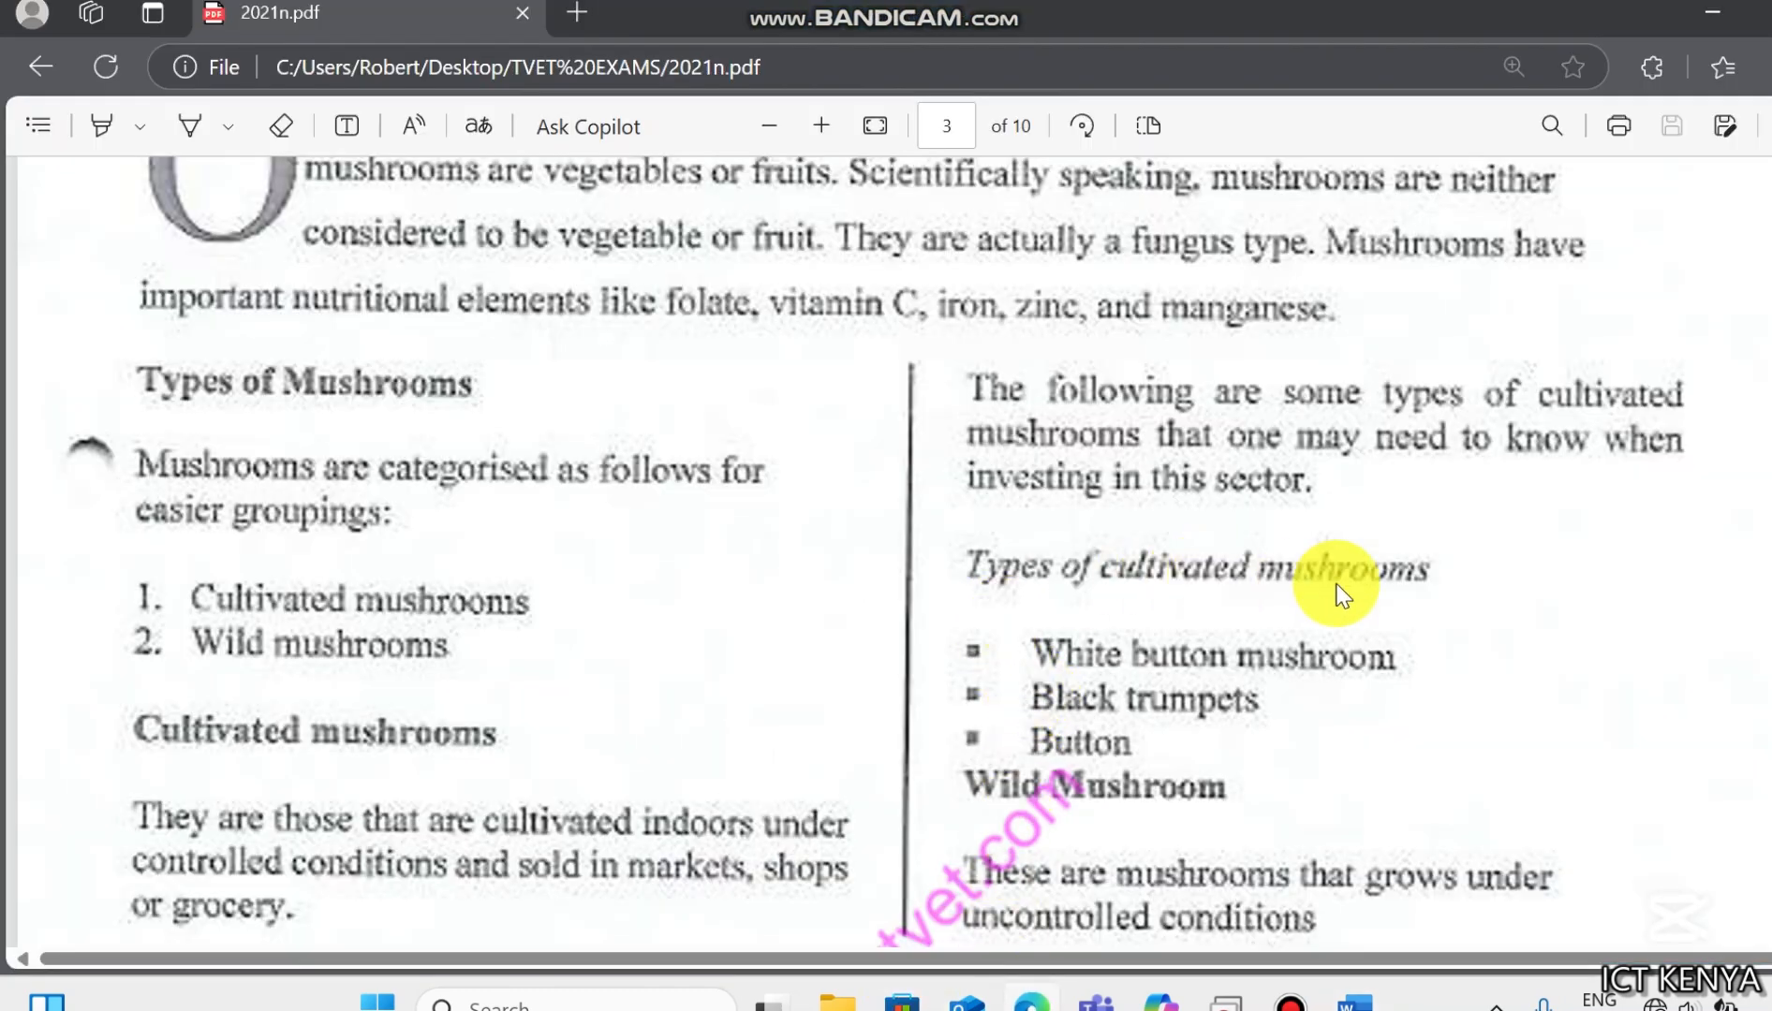
left_click(1355, 1000)
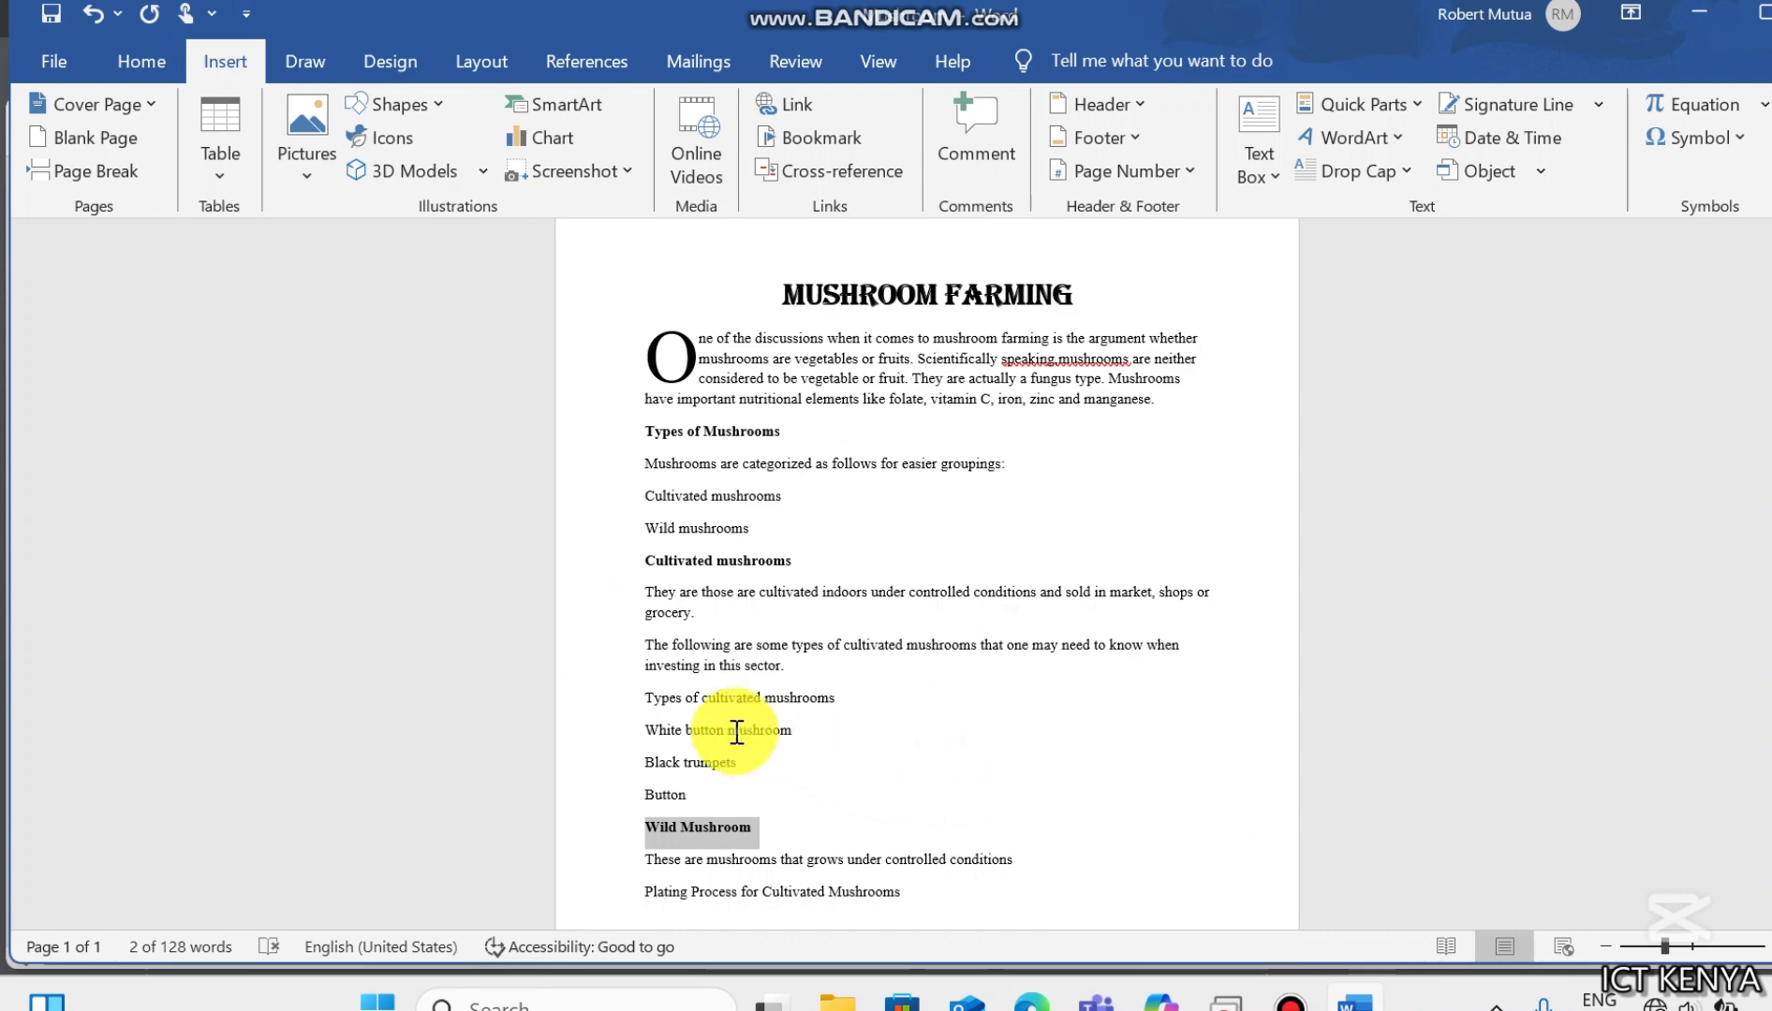
triple_click(729, 700)
left_click(775, 649)
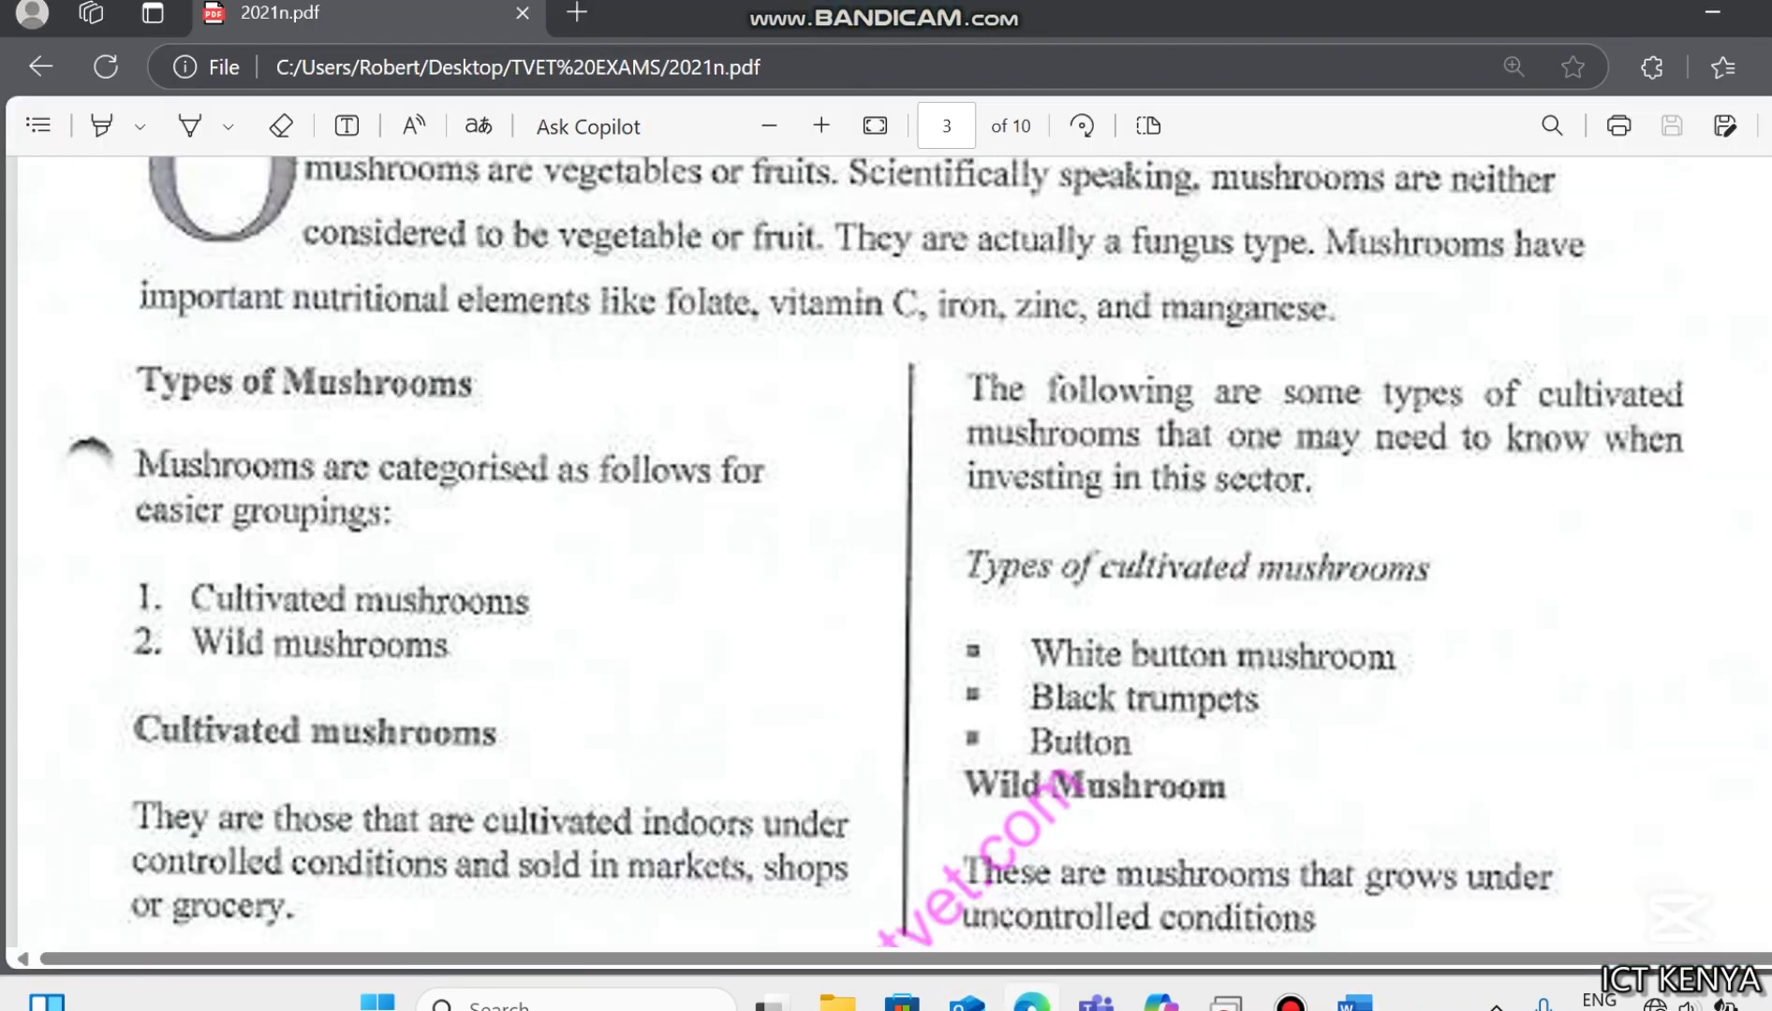
Step: Check the list style in the Microsoft Edge exam paper, then number "Cultivated mushrooms" and "Wild mushrooms" in Word with the 1., 2., 3. format
left_click(1031, 1000)
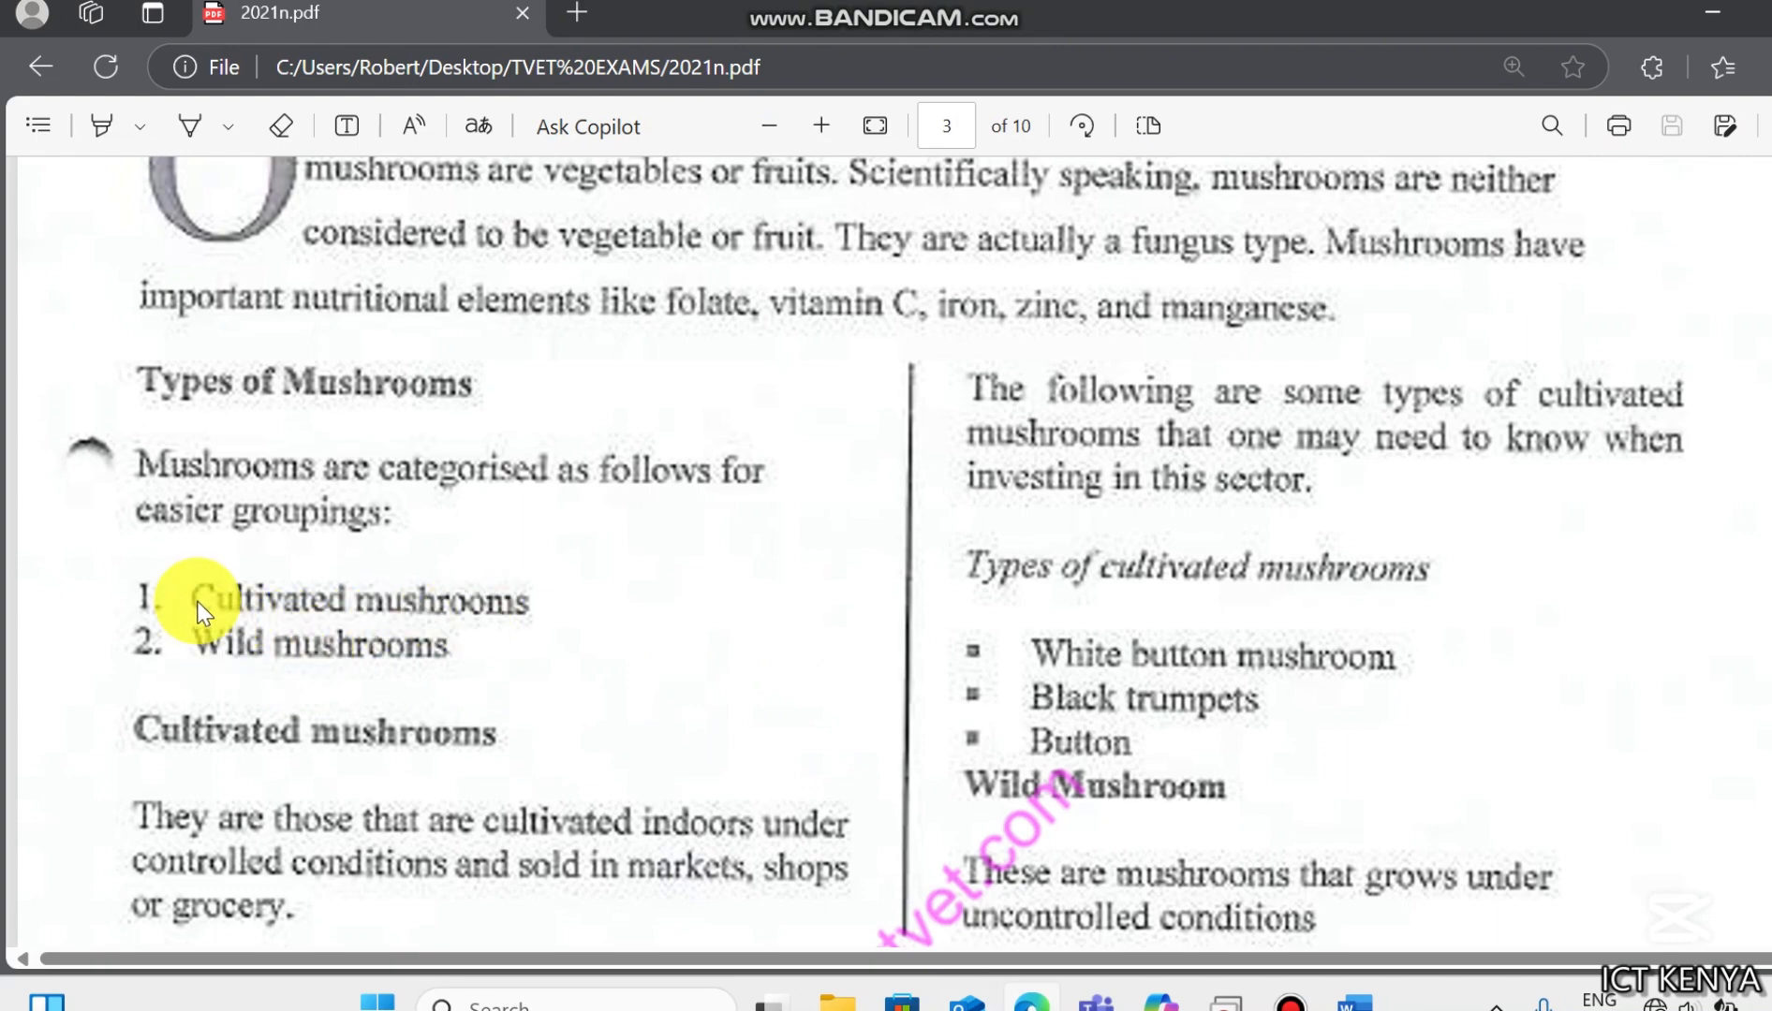
left_click(1354, 1000)
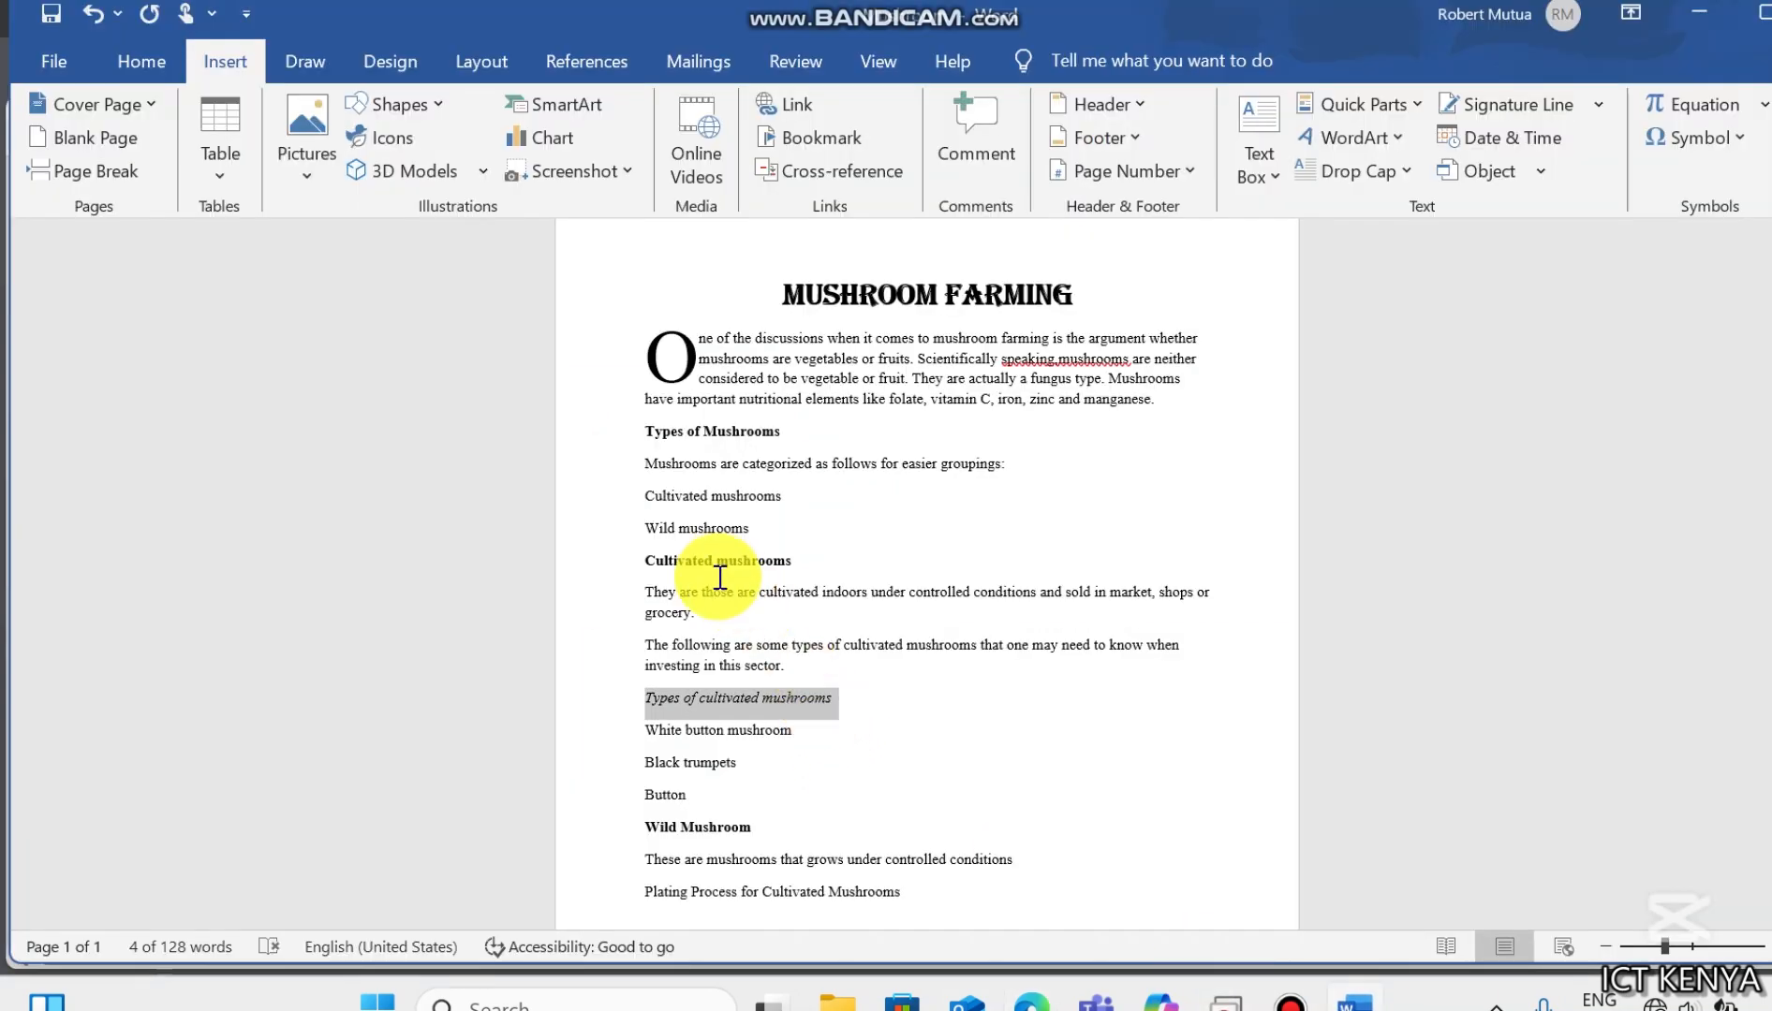
left_click(719, 575)
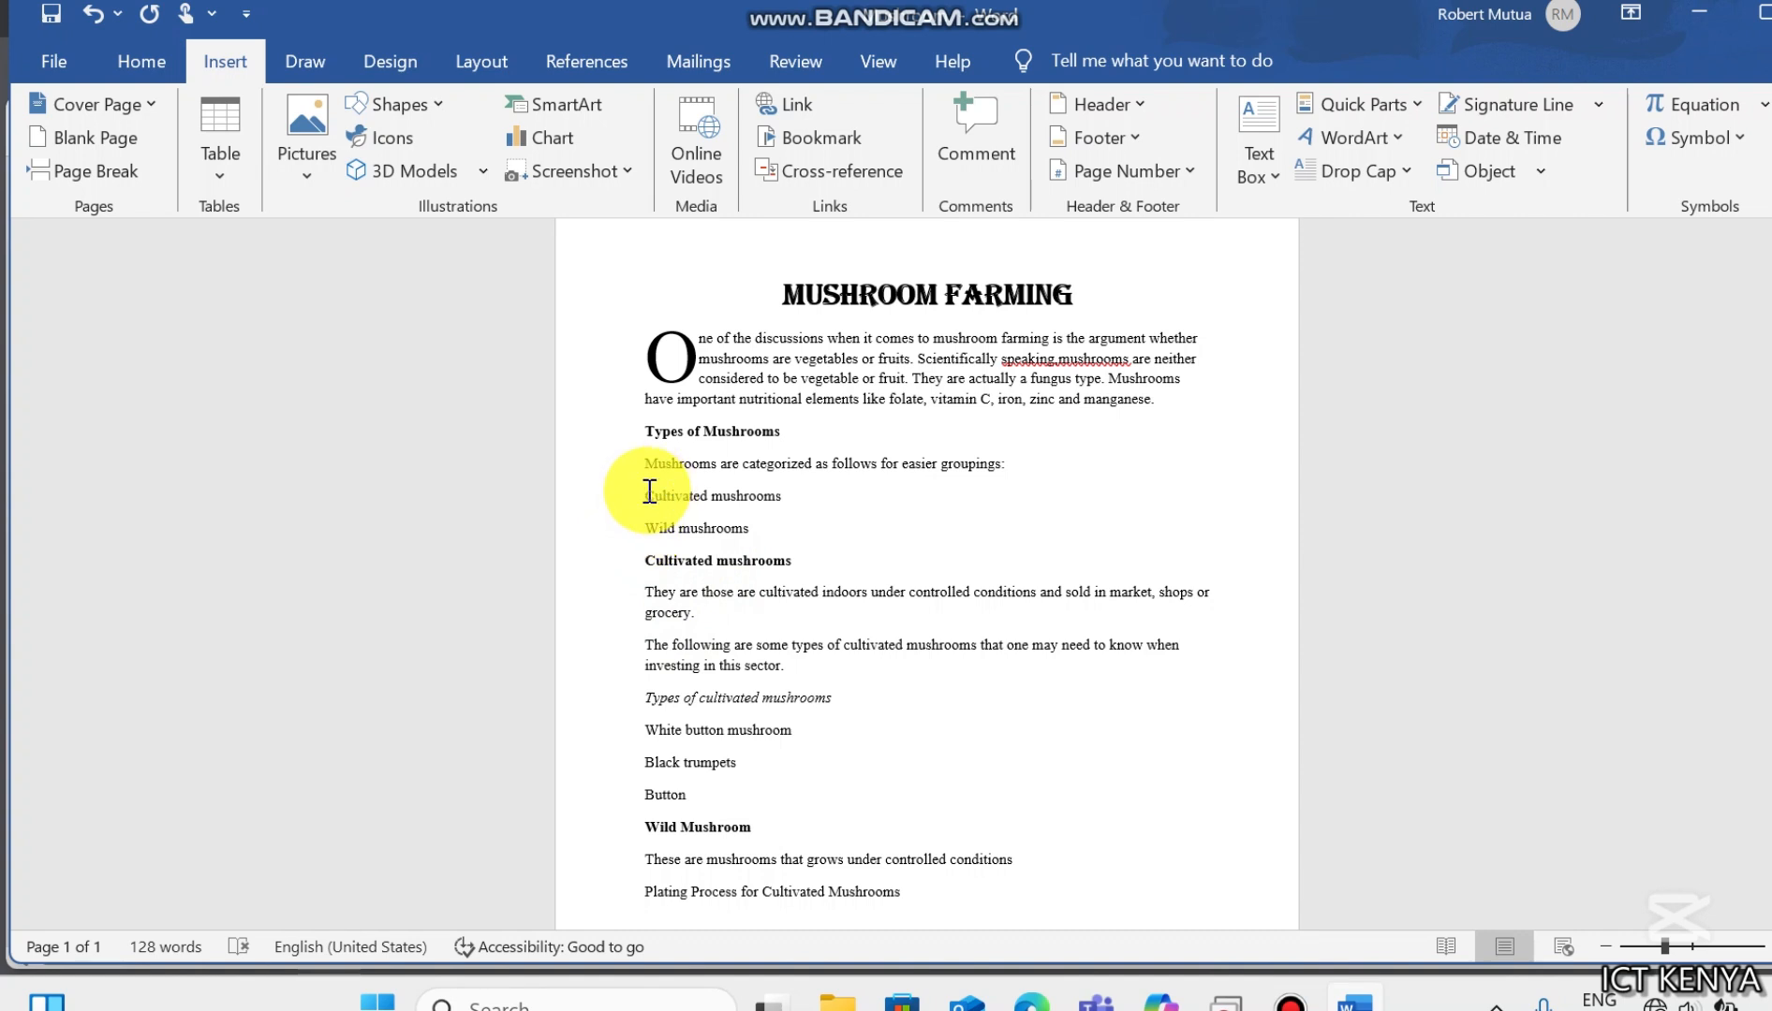
left_click_drag(651, 493, 756, 520)
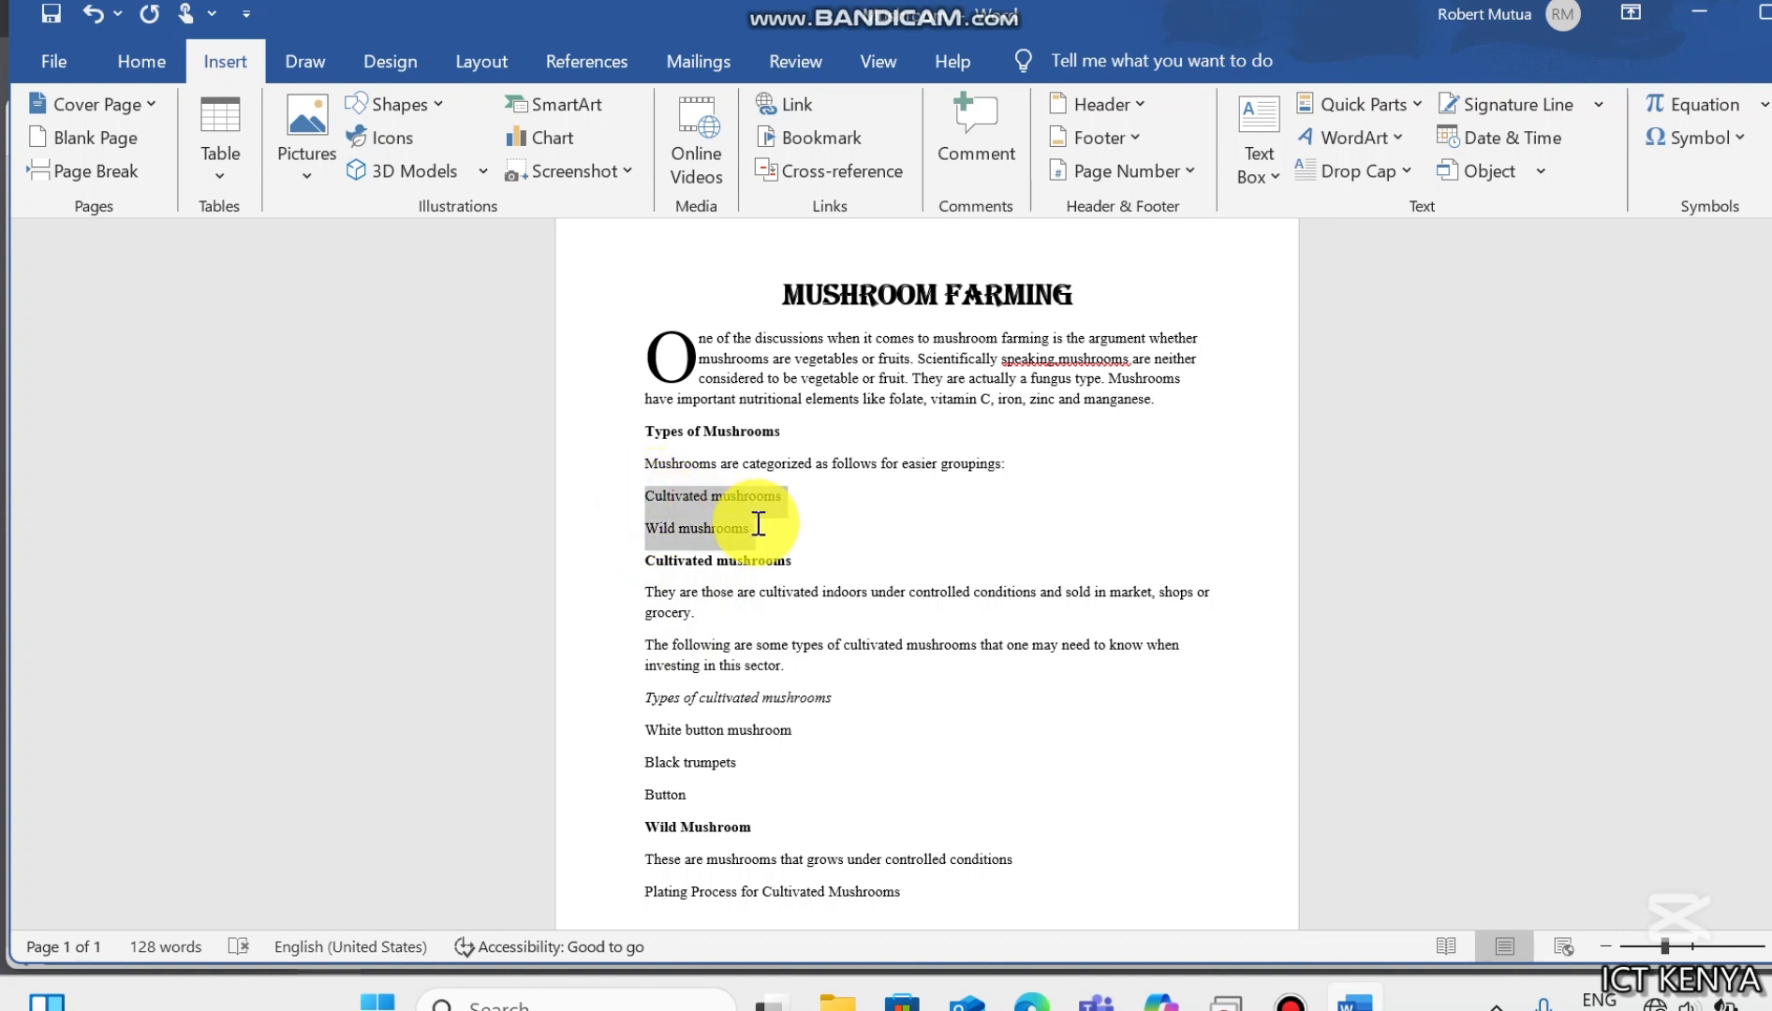
left_click(141, 63)
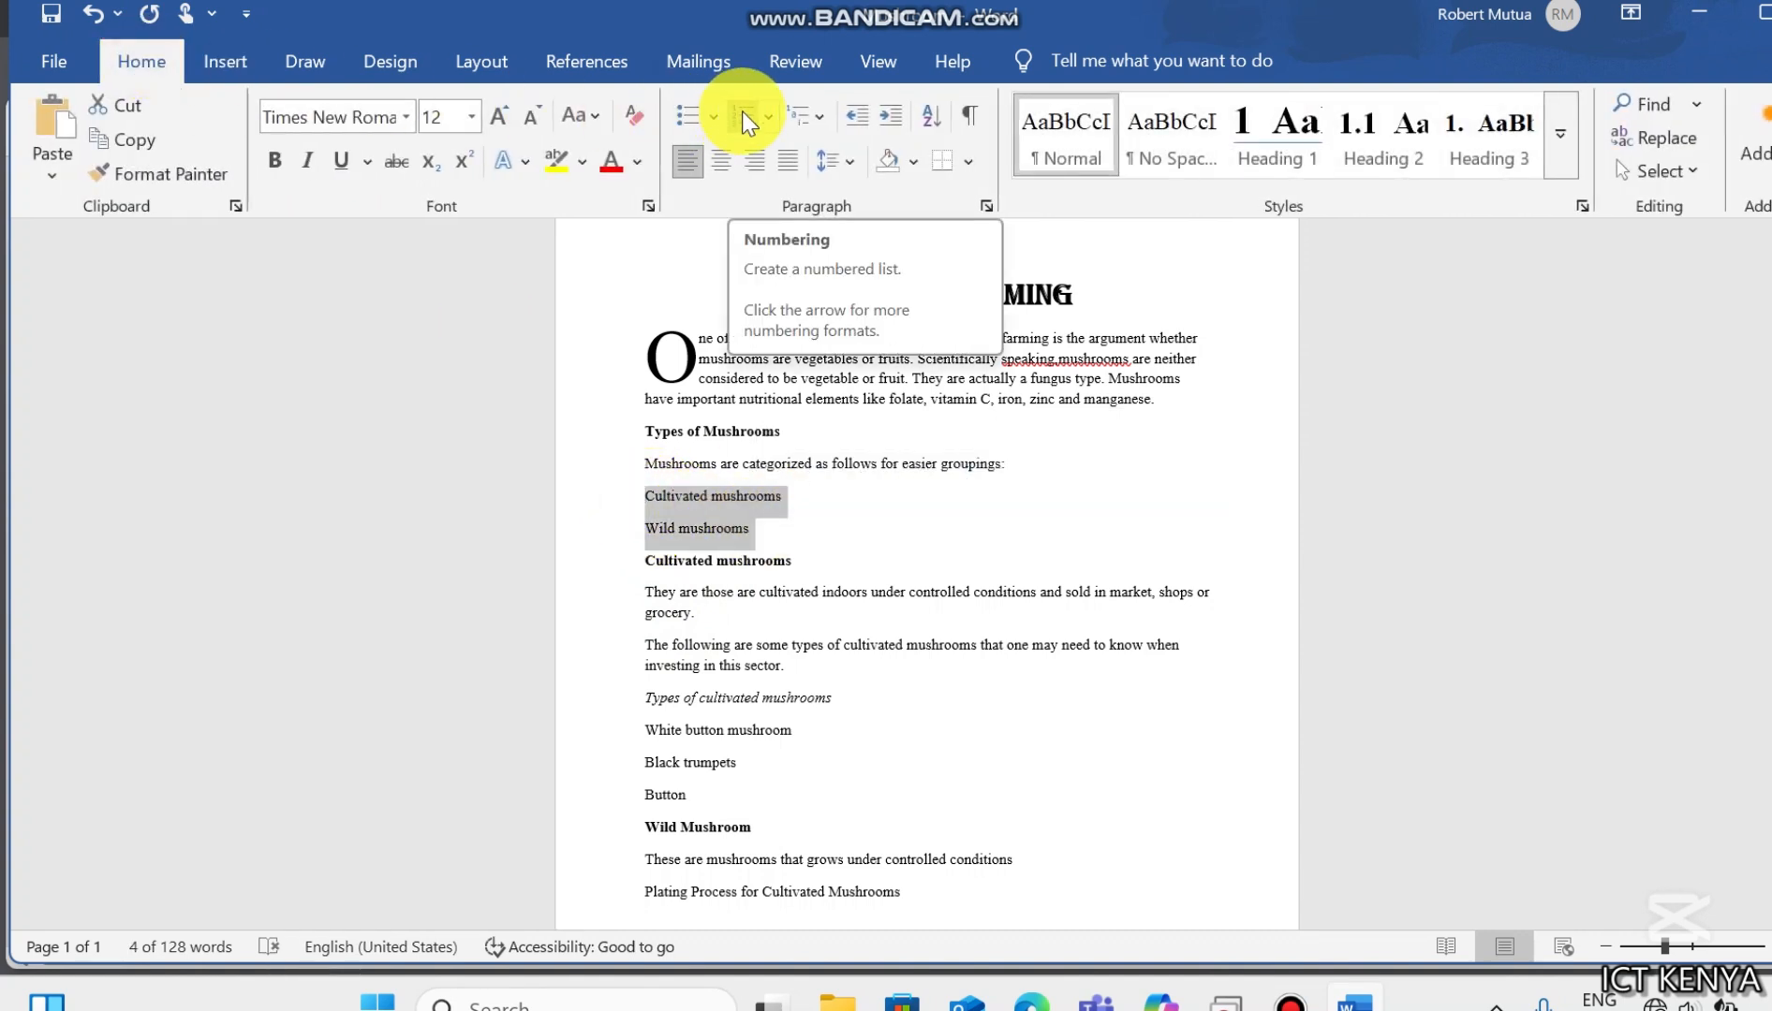
left_click(767, 118)
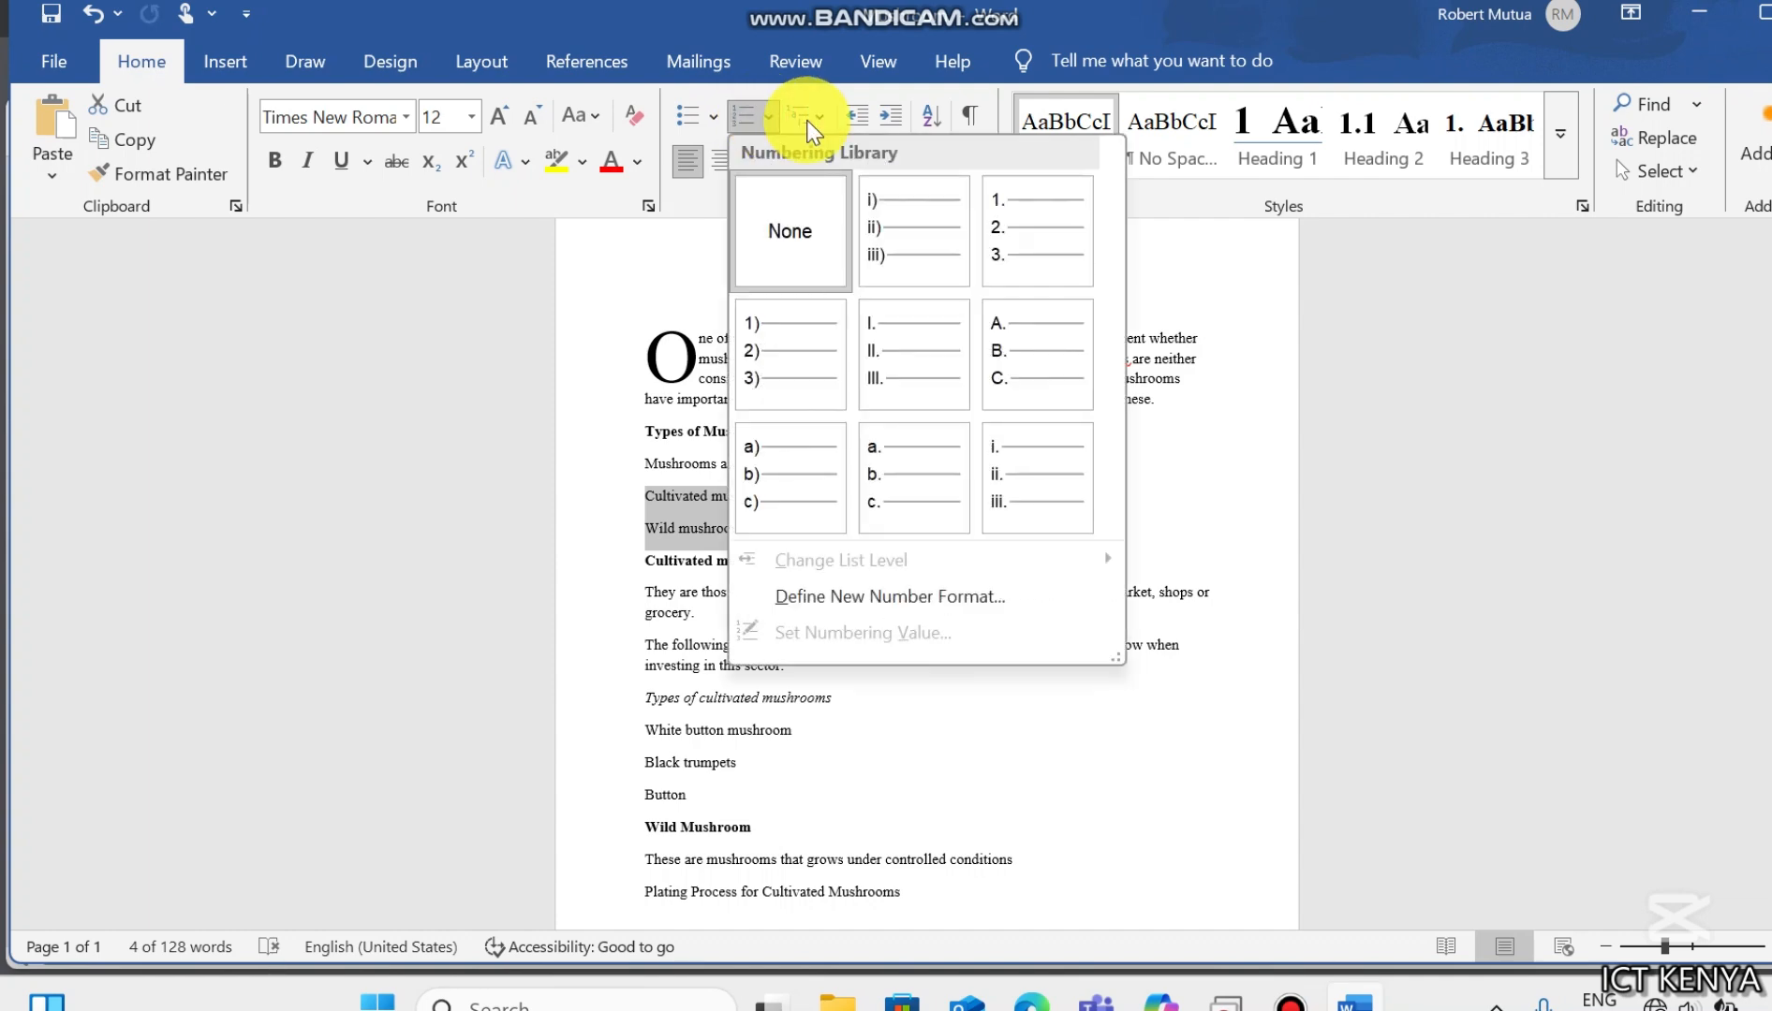
left_click(1030, 220)
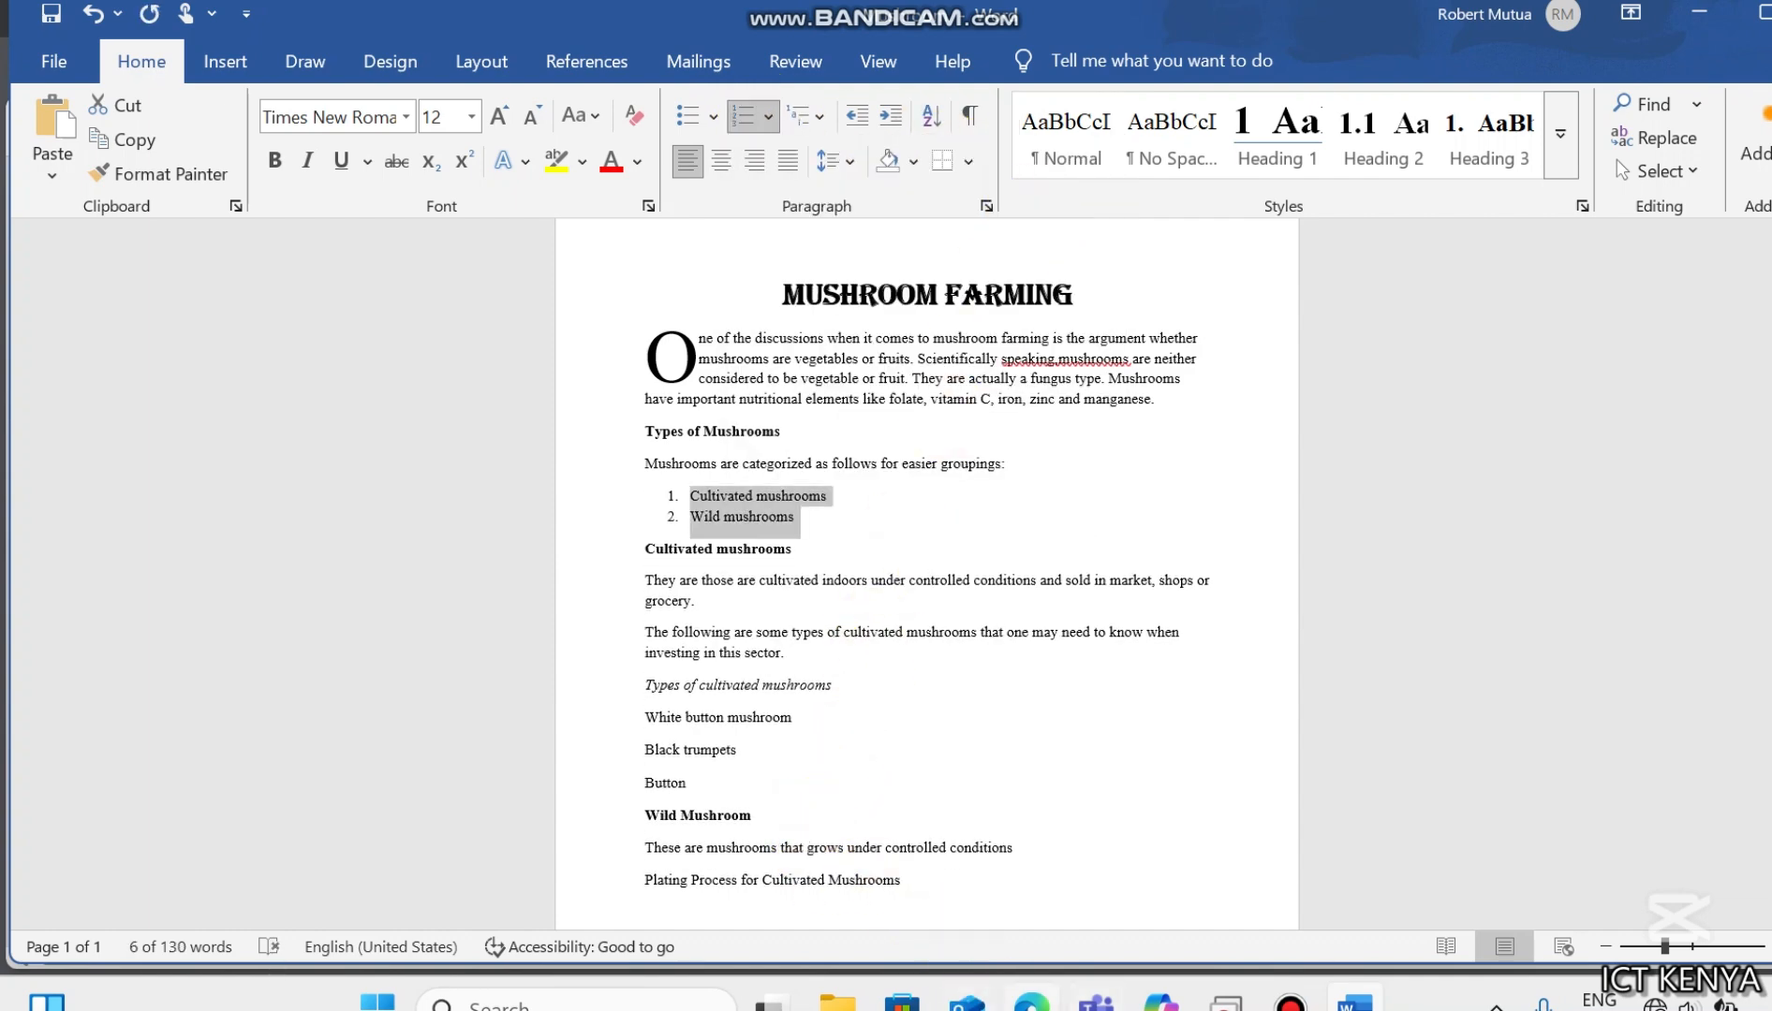
Step: Check the bullet style in the Microsoft Edge exam paper, then make "White button mushroom", "Black trumpets" and "Button" a square-bulleted list in Word
left_click(1030, 1004)
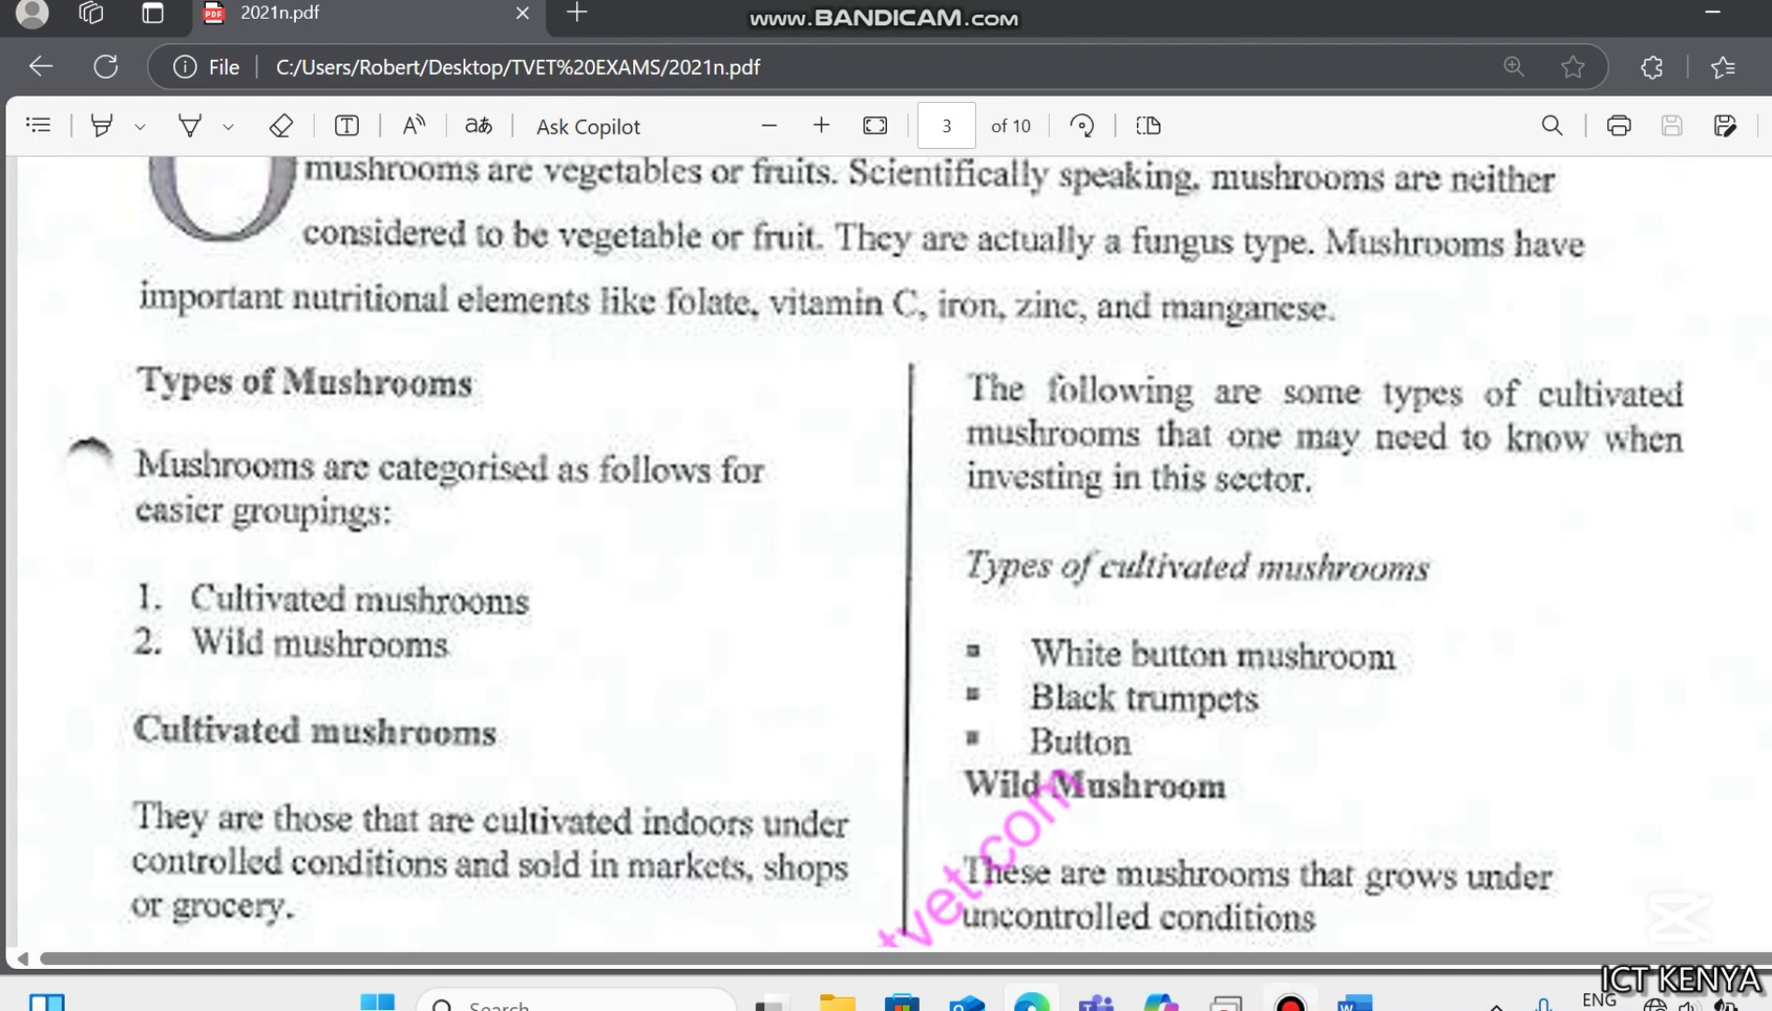
left_click(1354, 1003)
left_click(709, 717)
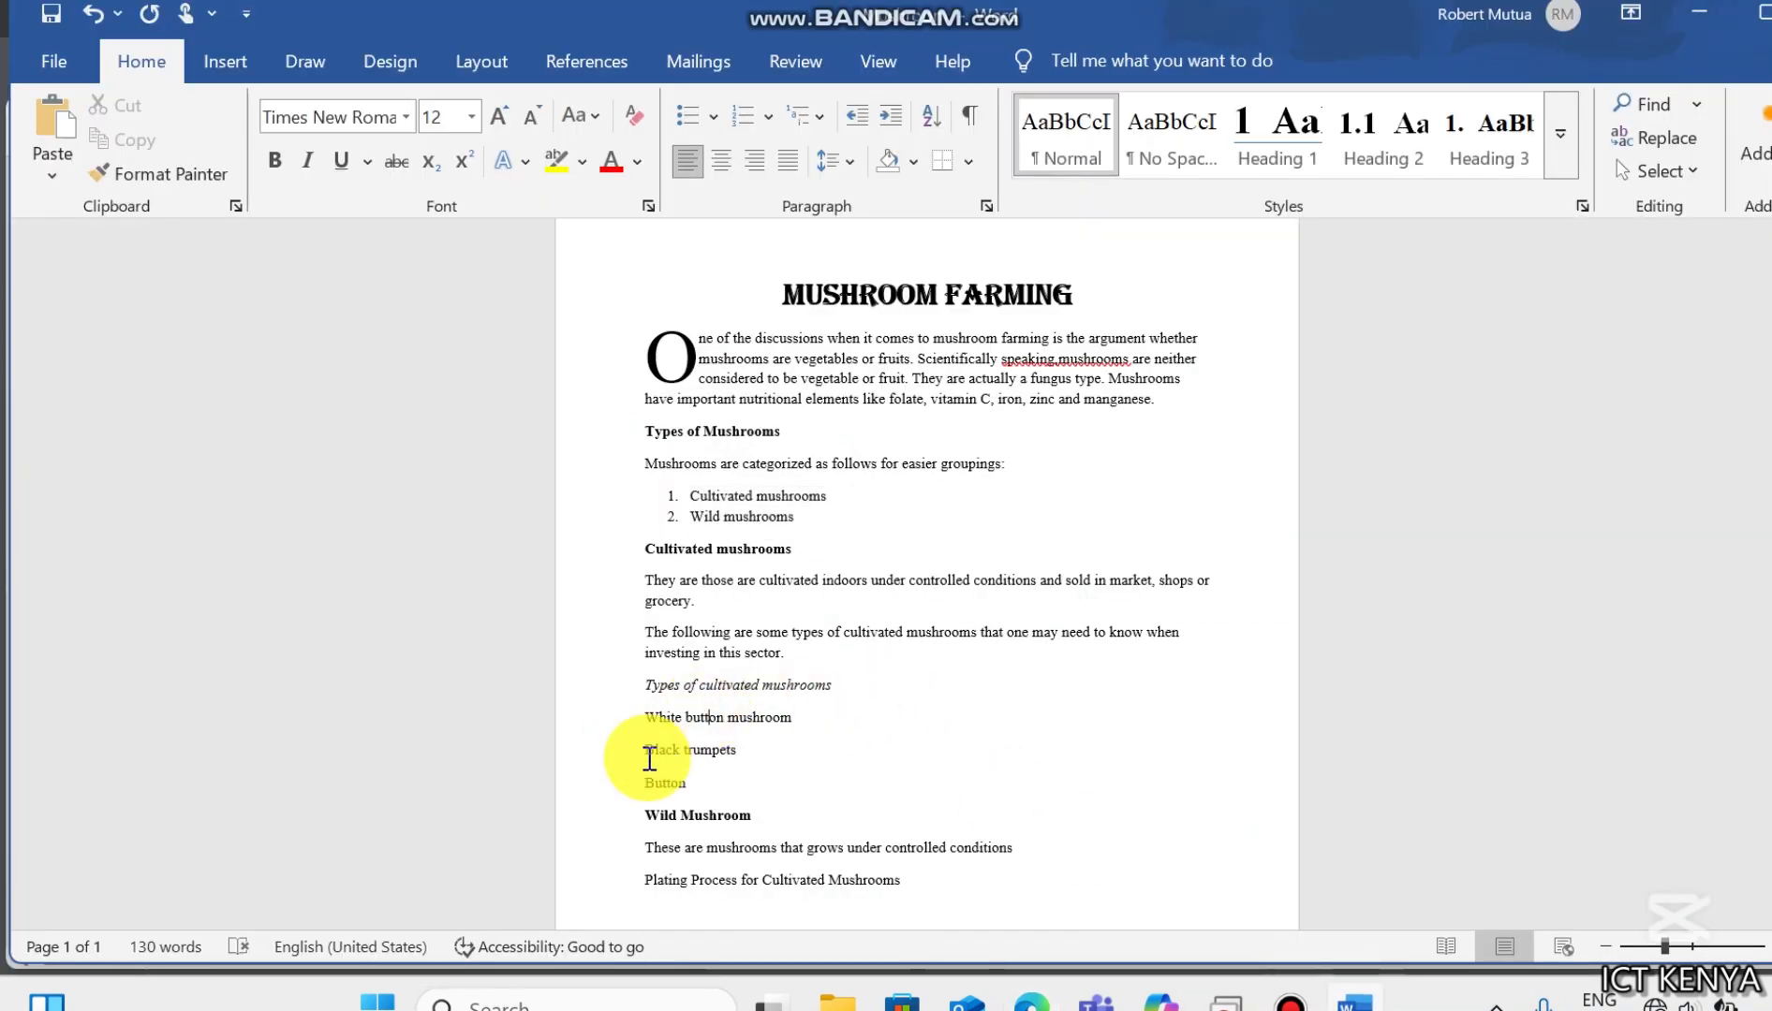
left_click_drag(644, 727, 679, 791)
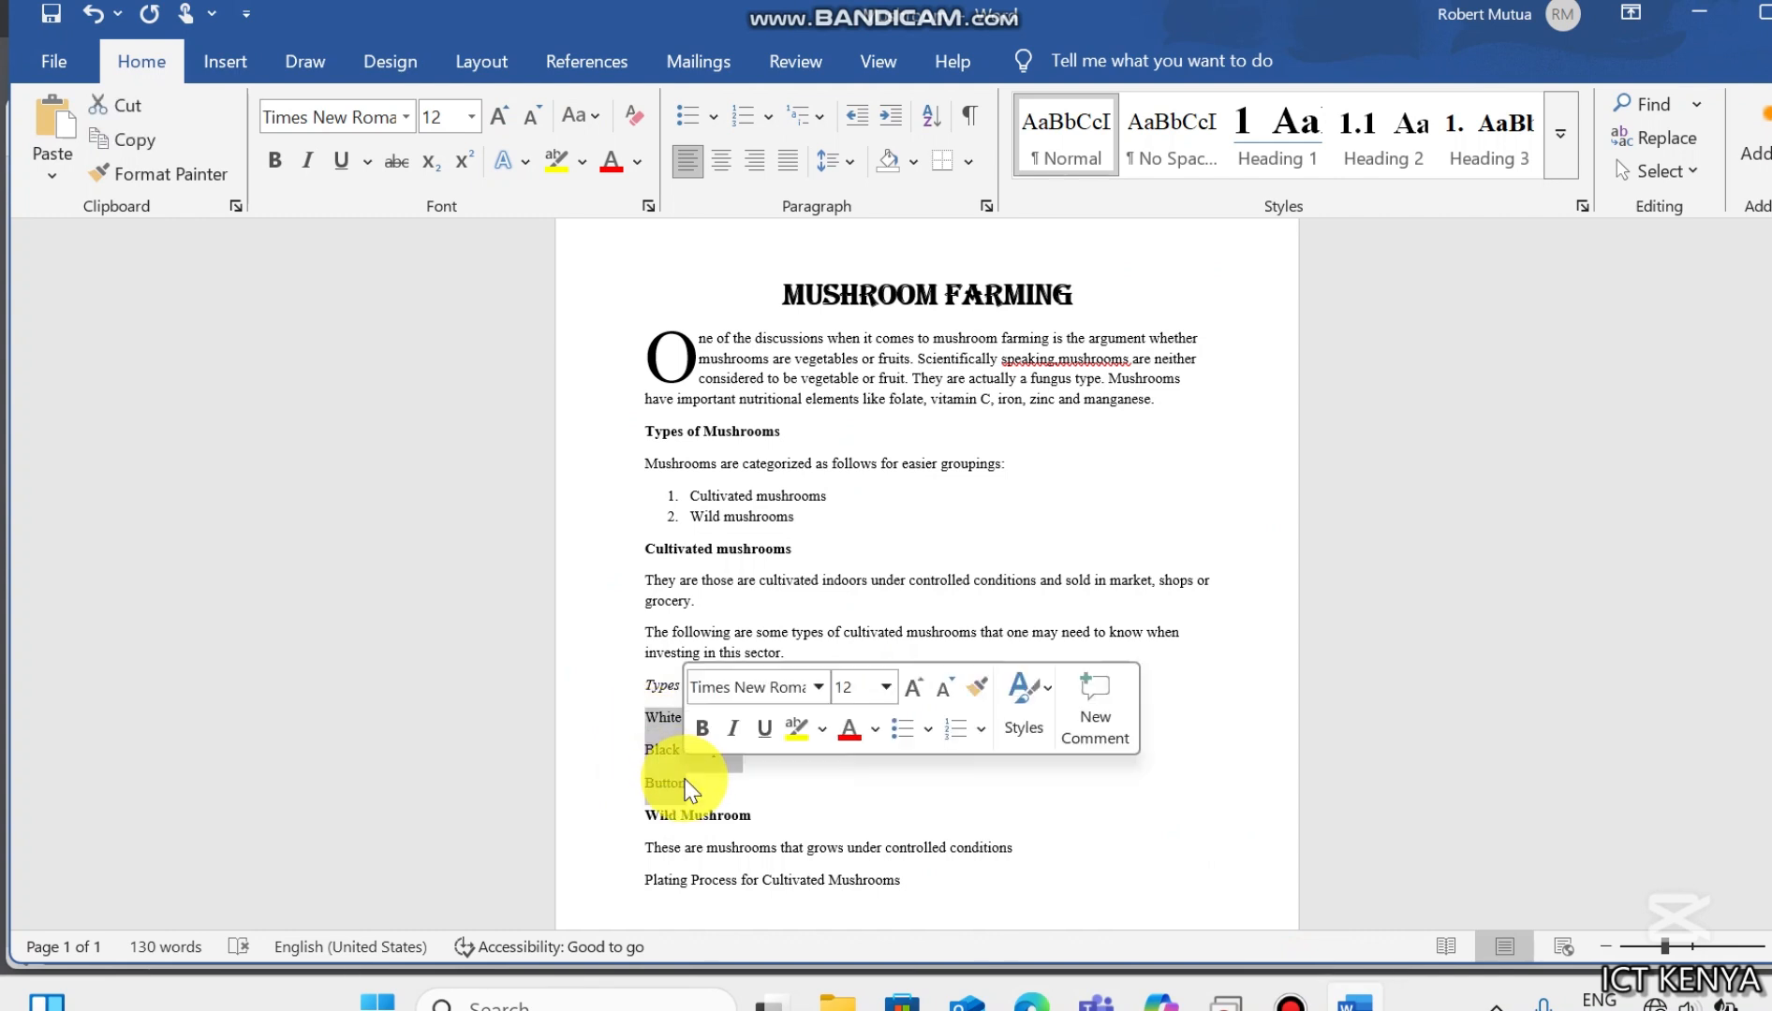
left_click(710, 116)
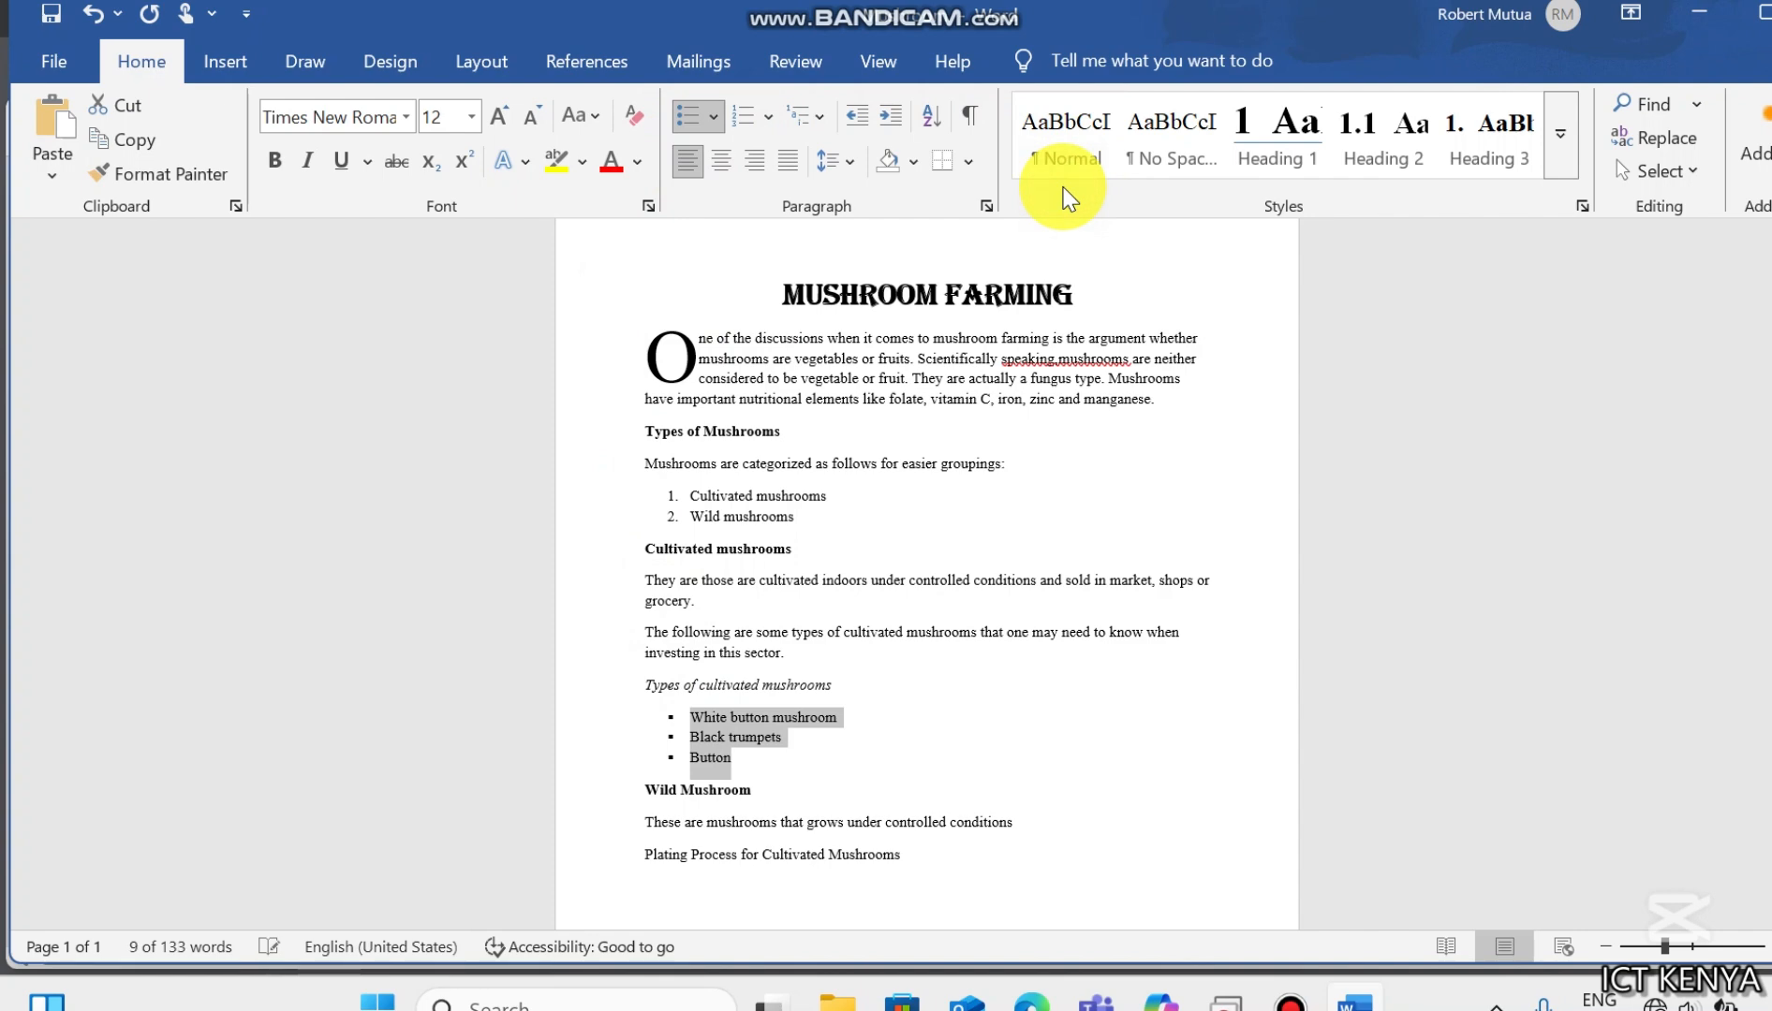
left_click(713, 113)
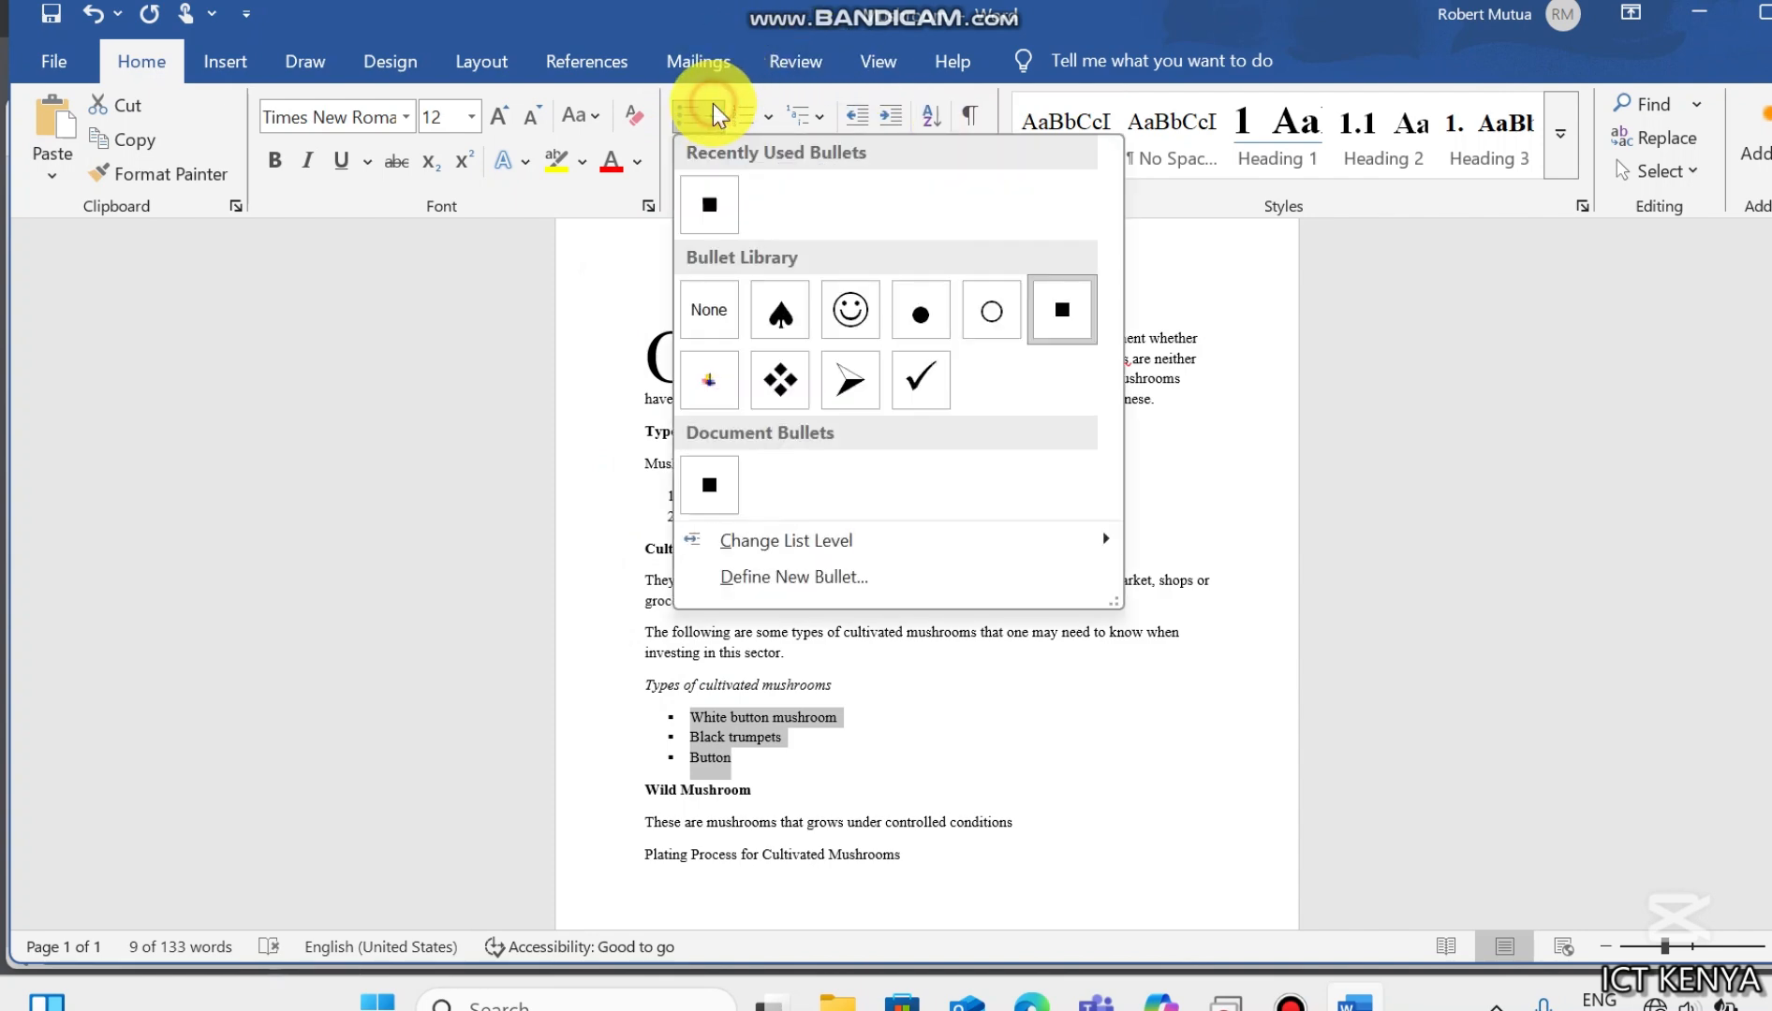
left_click(777, 578)
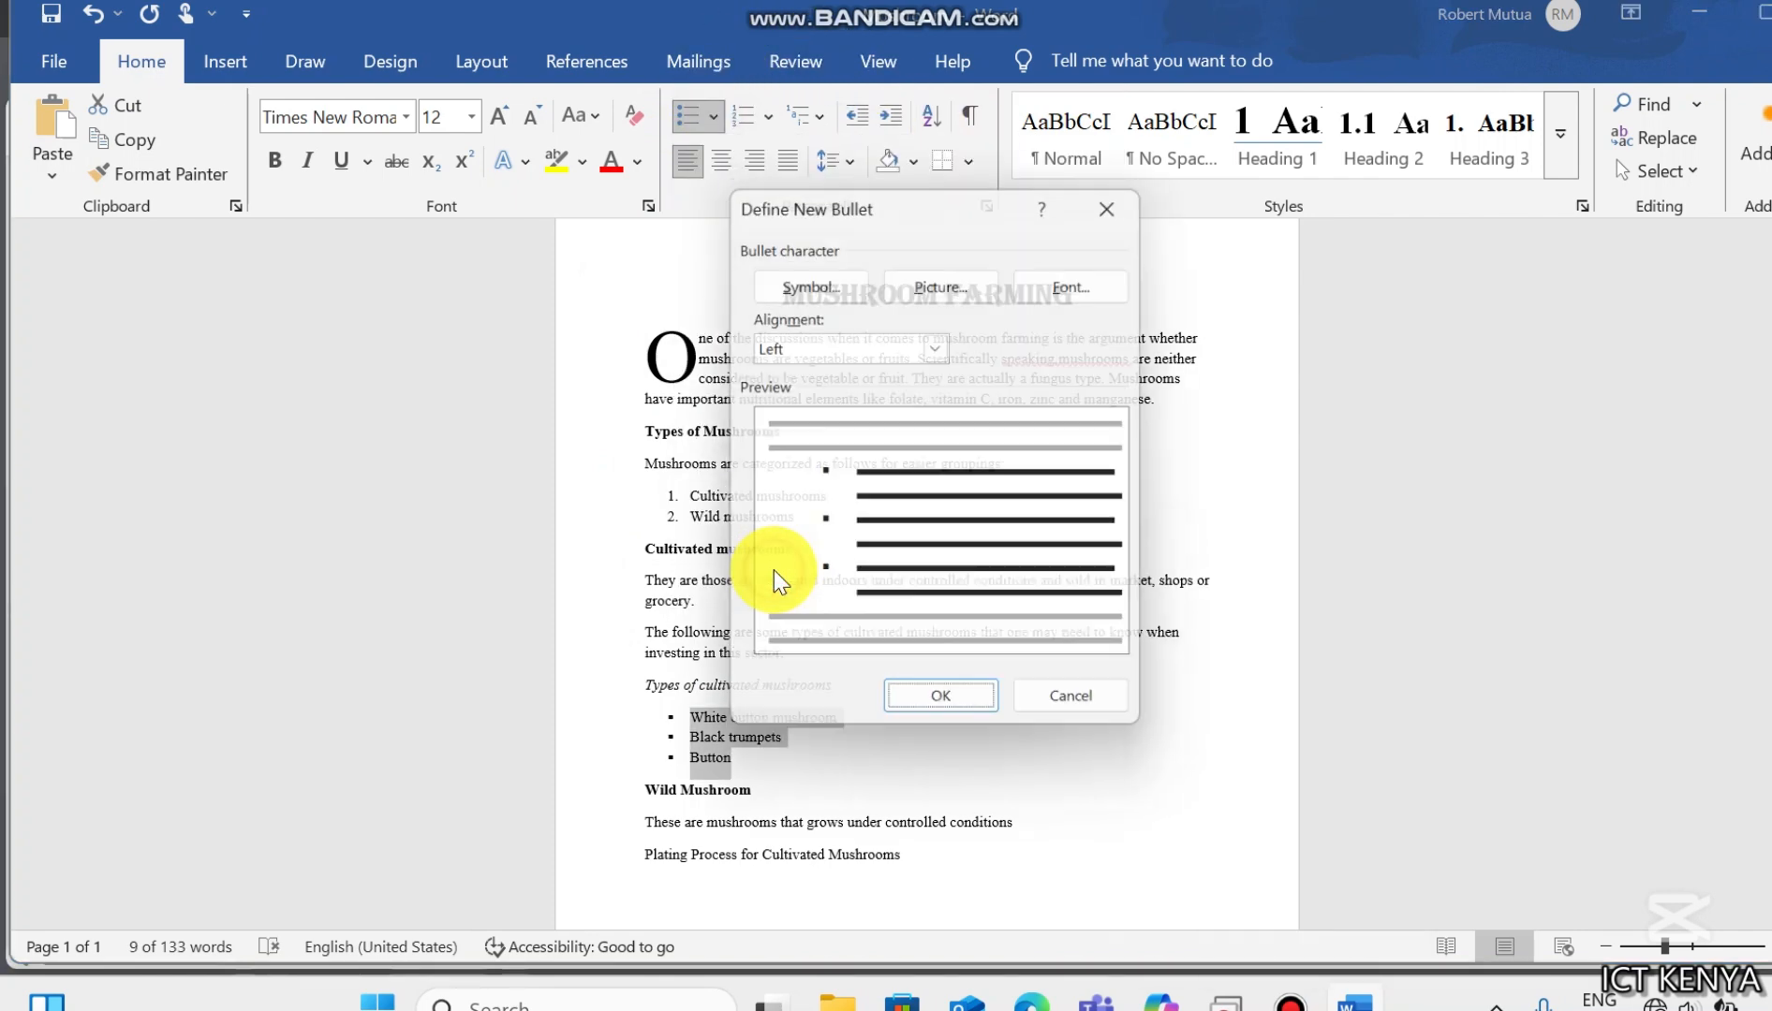
left_click(821, 292)
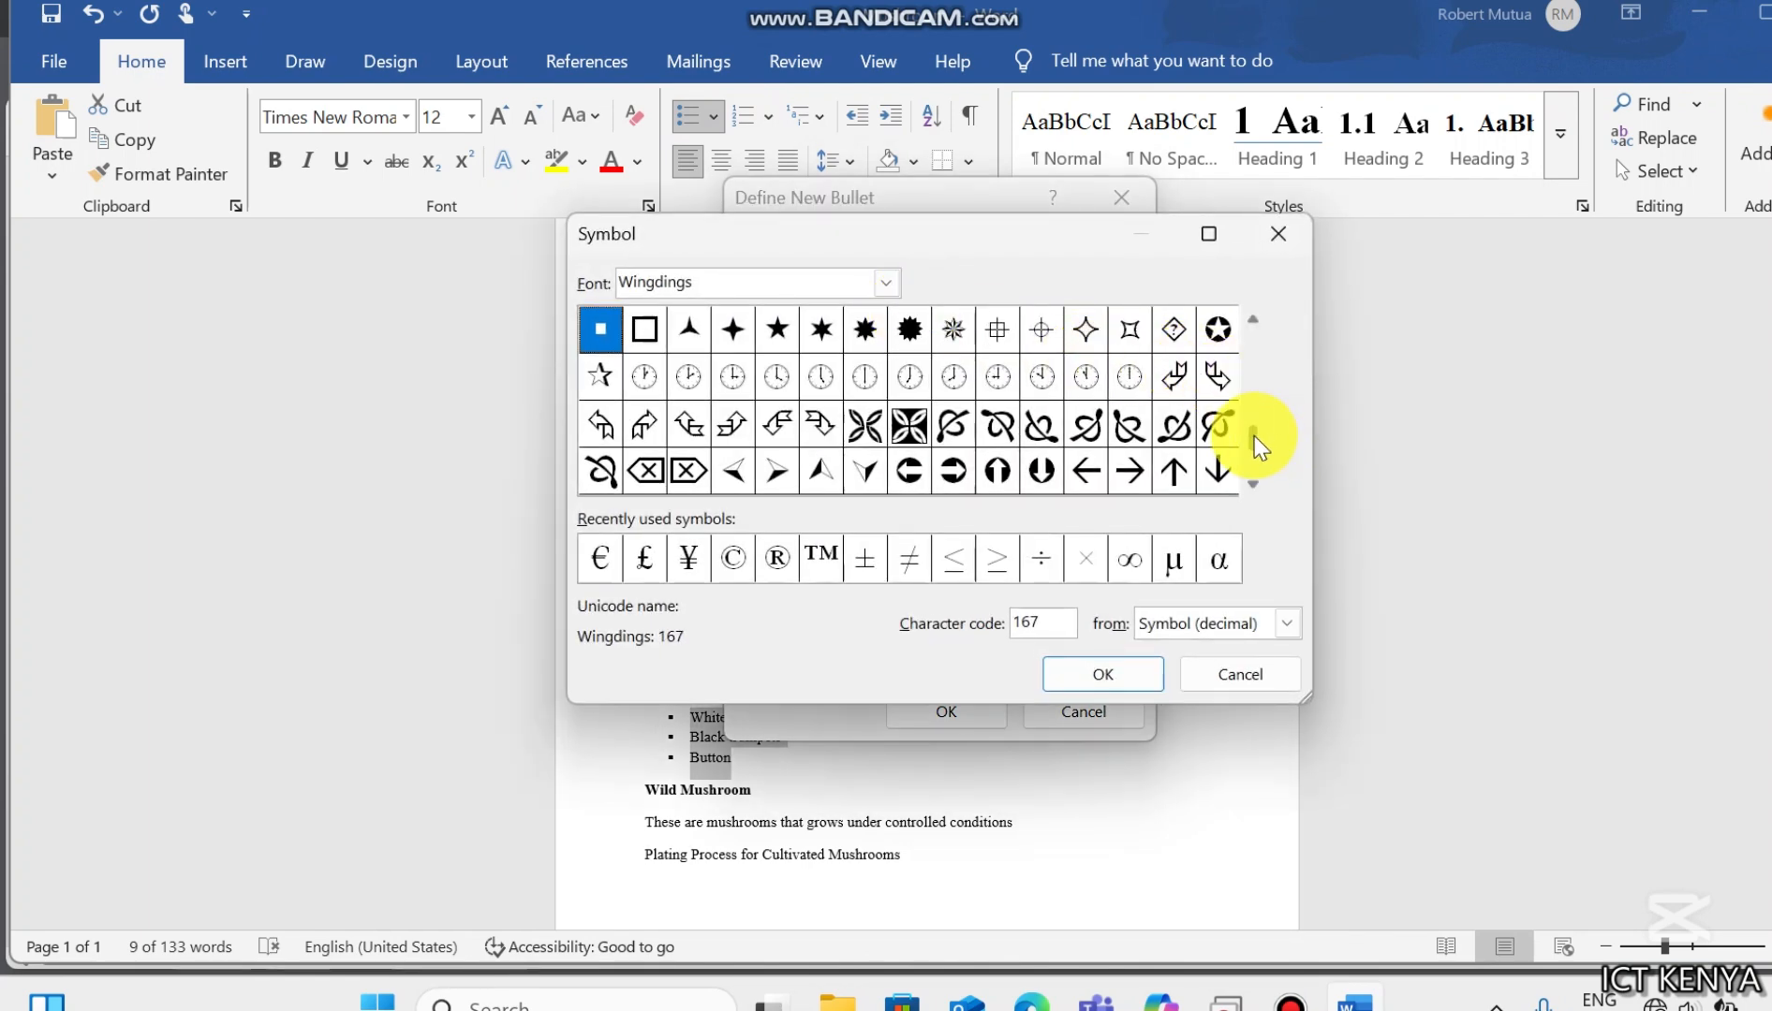
scroll(1280, 501, "down", 2)
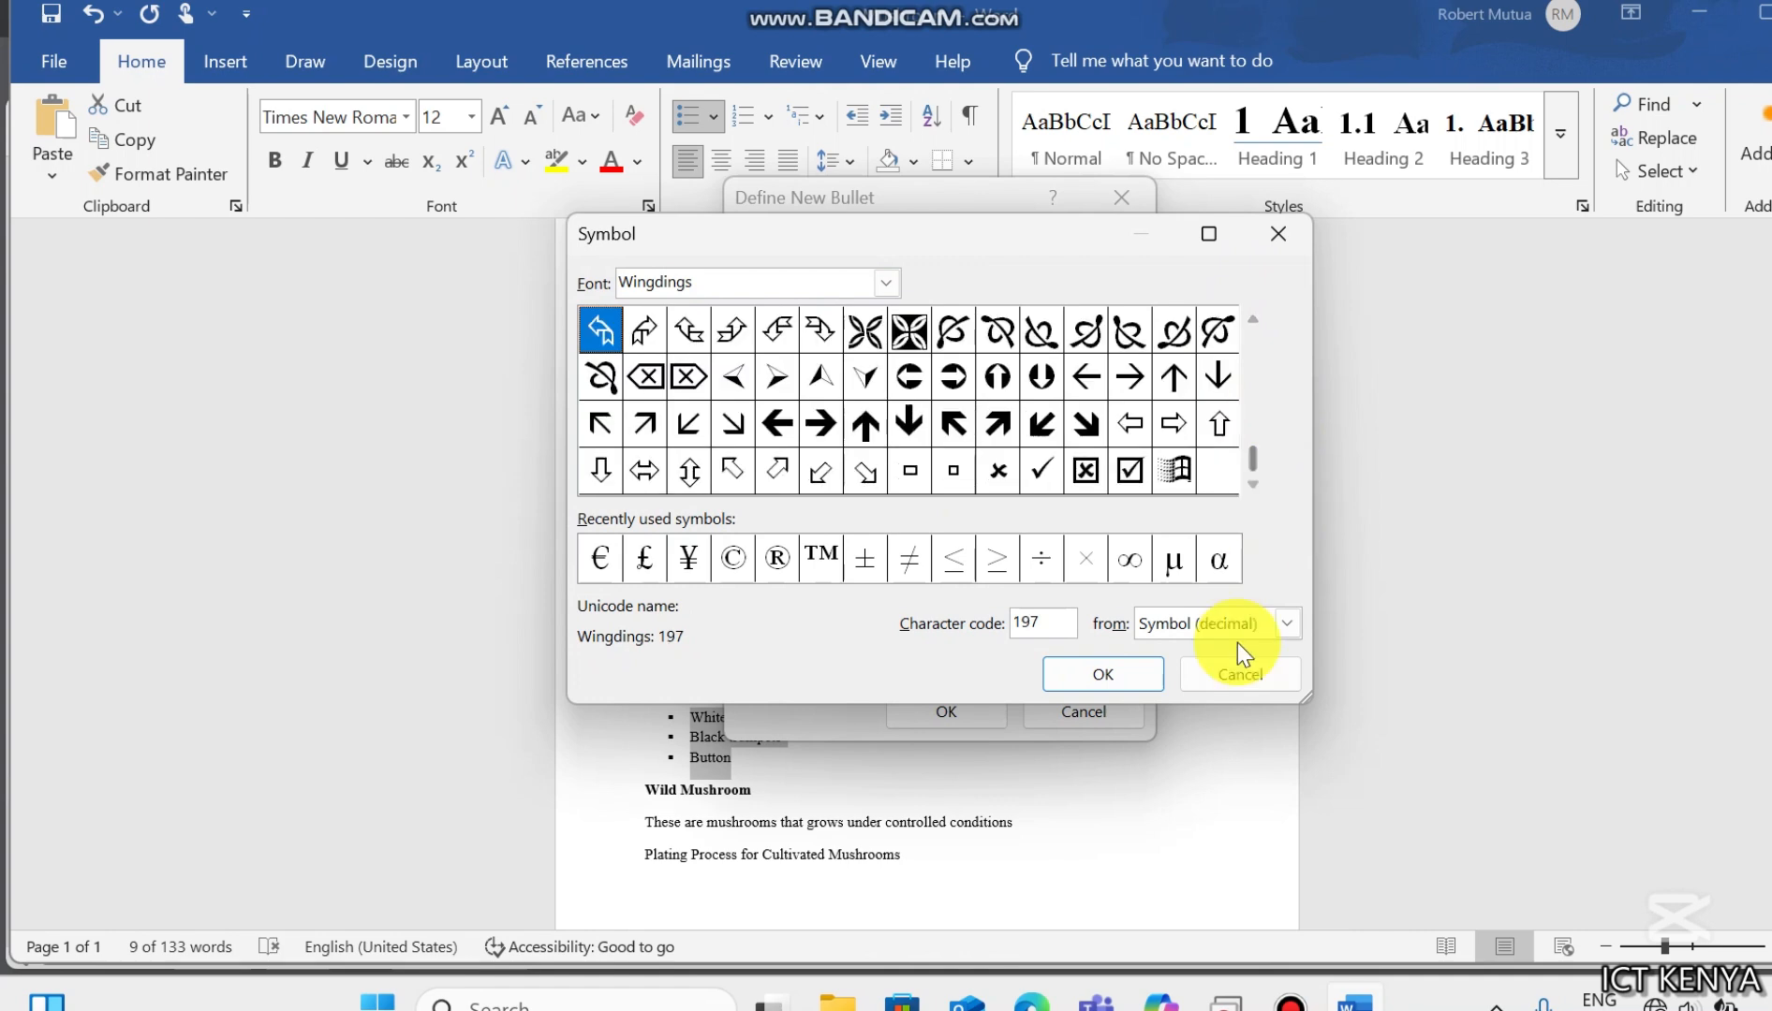
left_click(1231, 693)
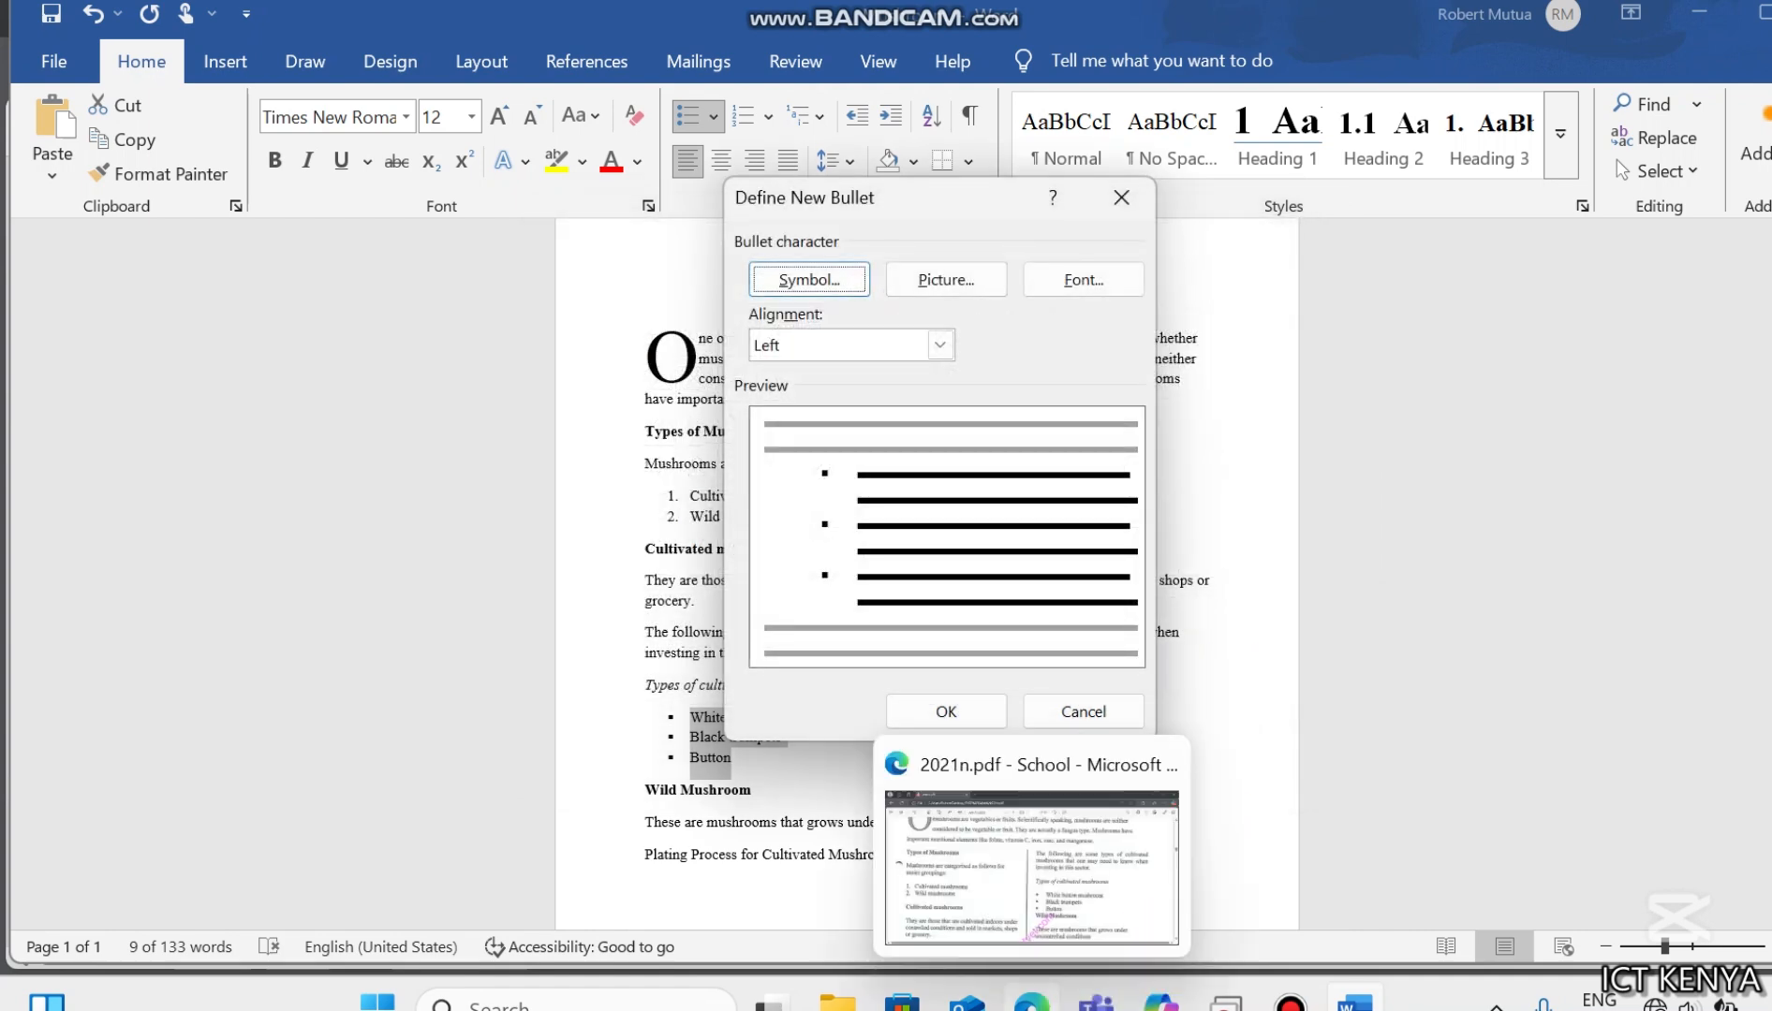
Step: Switch to the exam paper in Microsoft Edge and examine the two-column section, the underlined "Planting Process for Cultivated Mushrooms" heading and the diagram below it
left_click(1030, 1000)
key("Down")
key("Down")
key("Down")
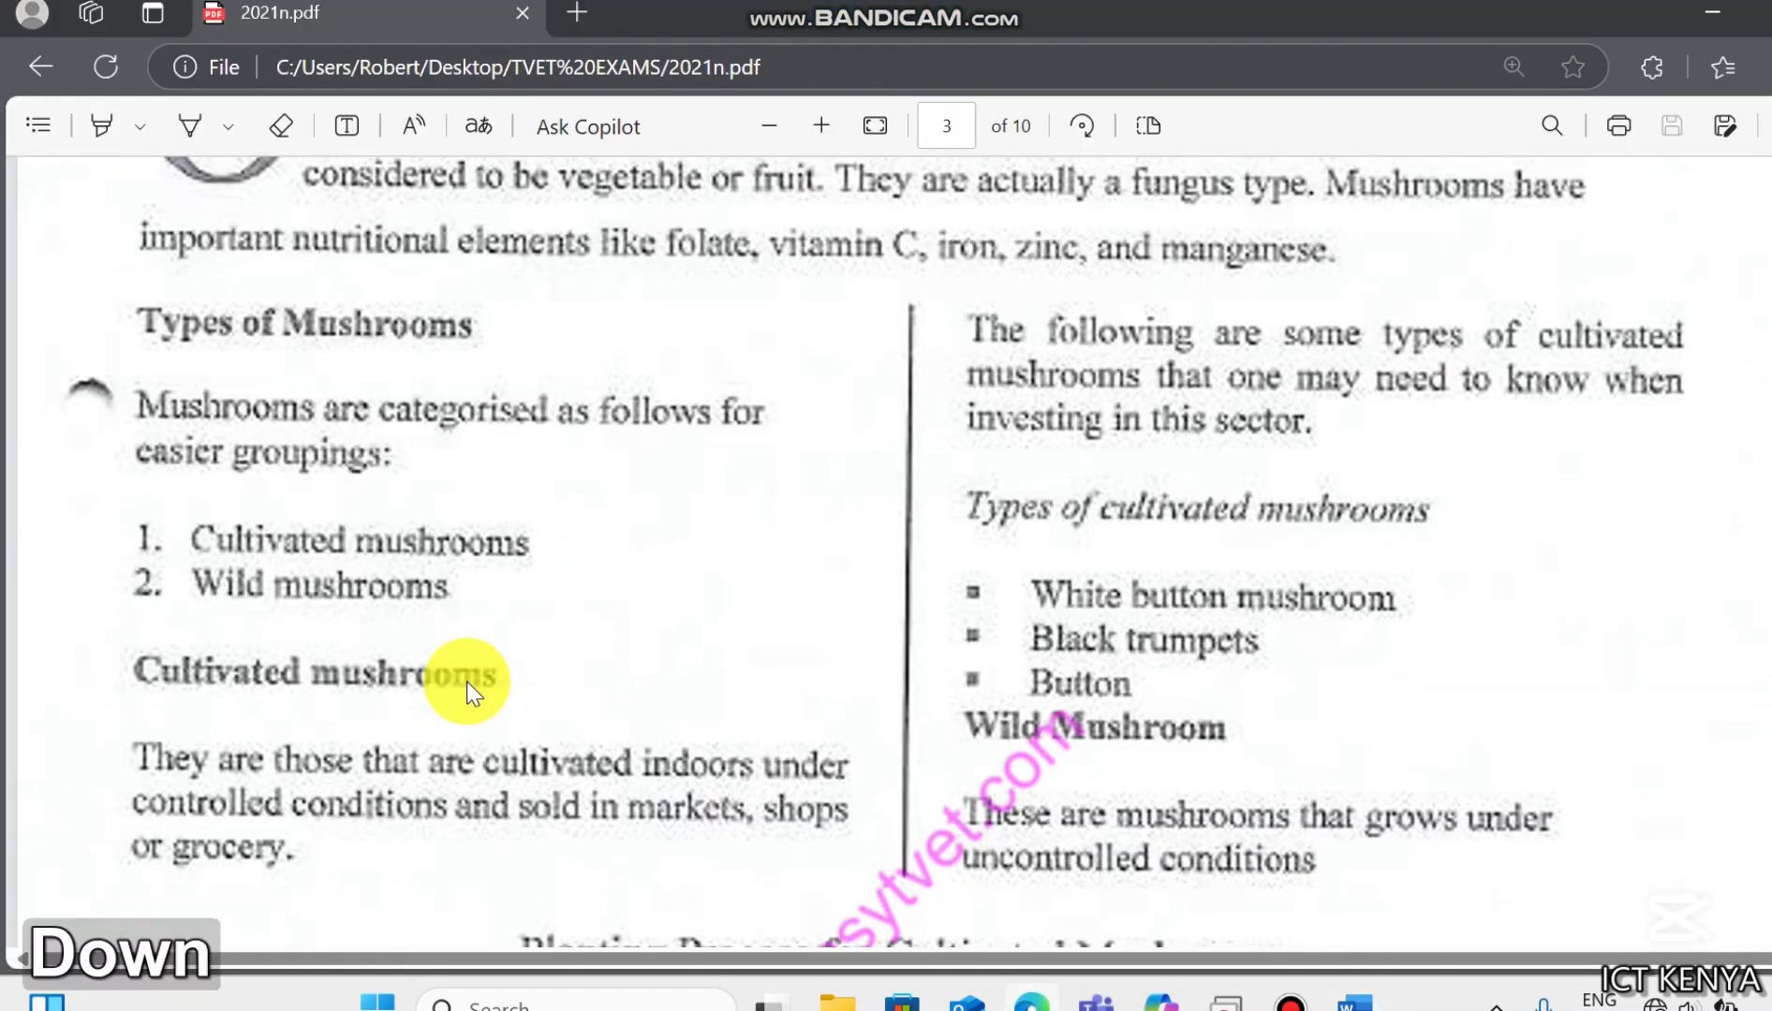
key("Up")
key("Up")
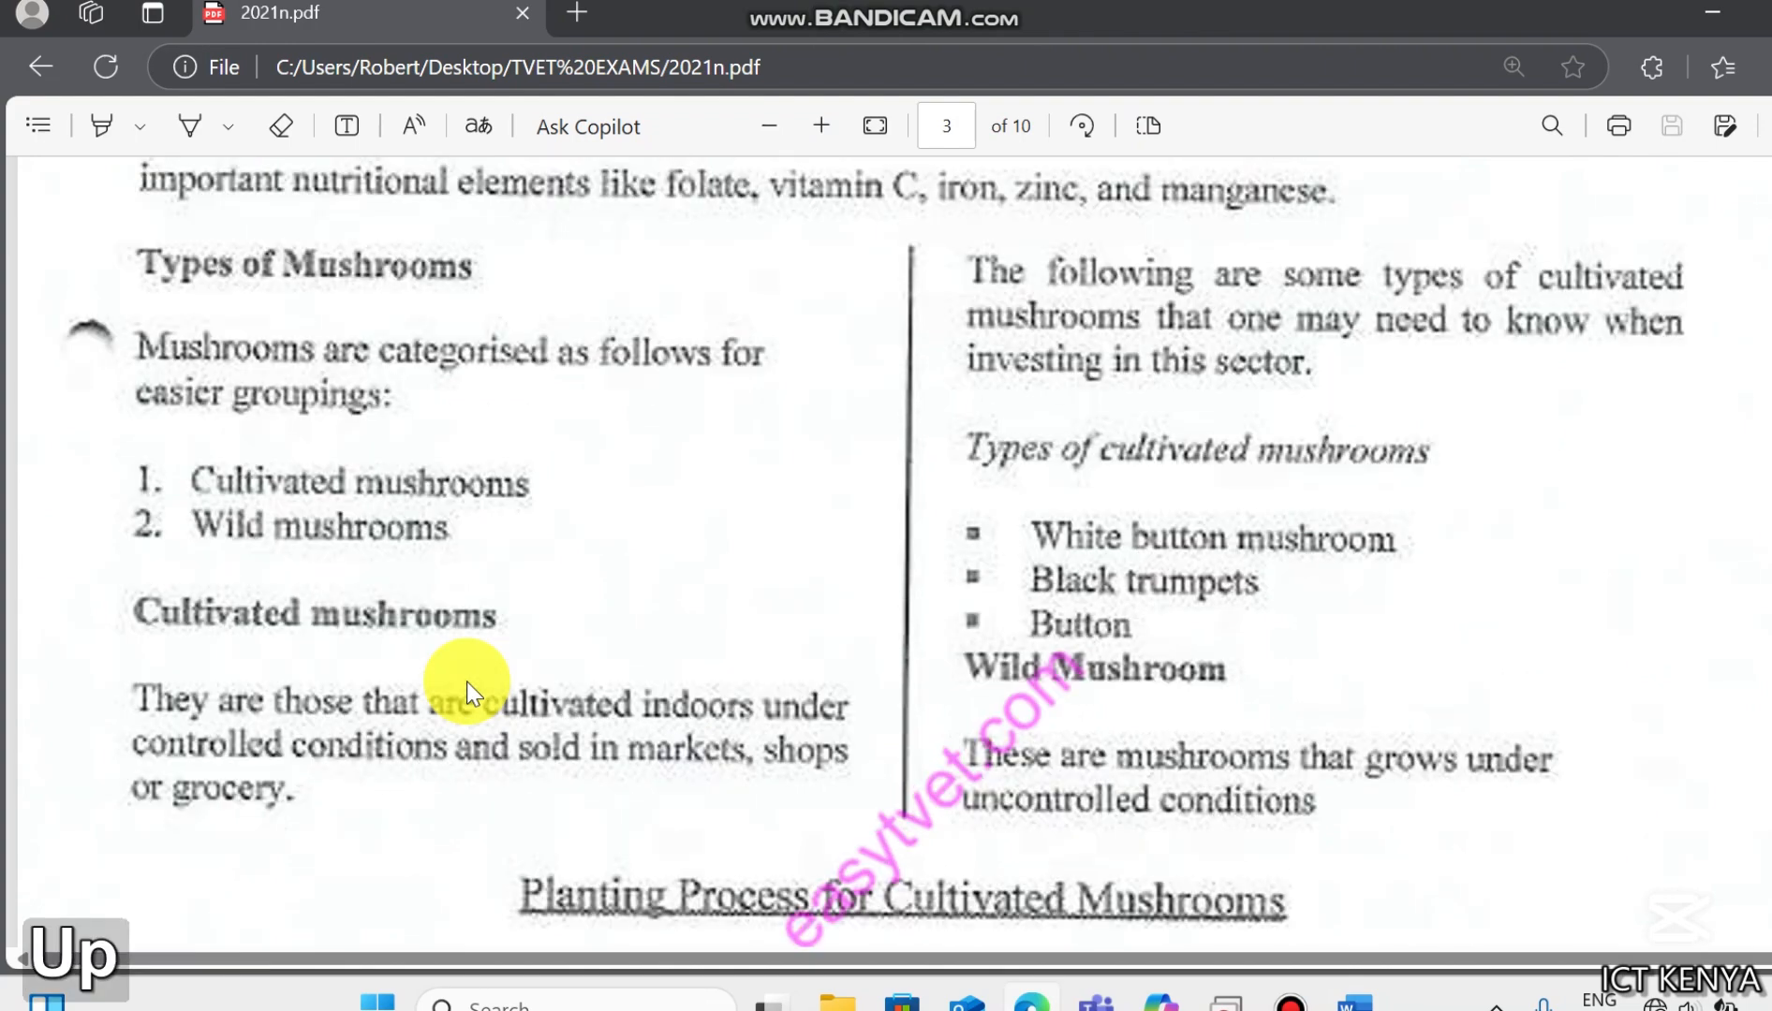
scroll(466, 681, "down", 3)
key("Down")
key("Down")
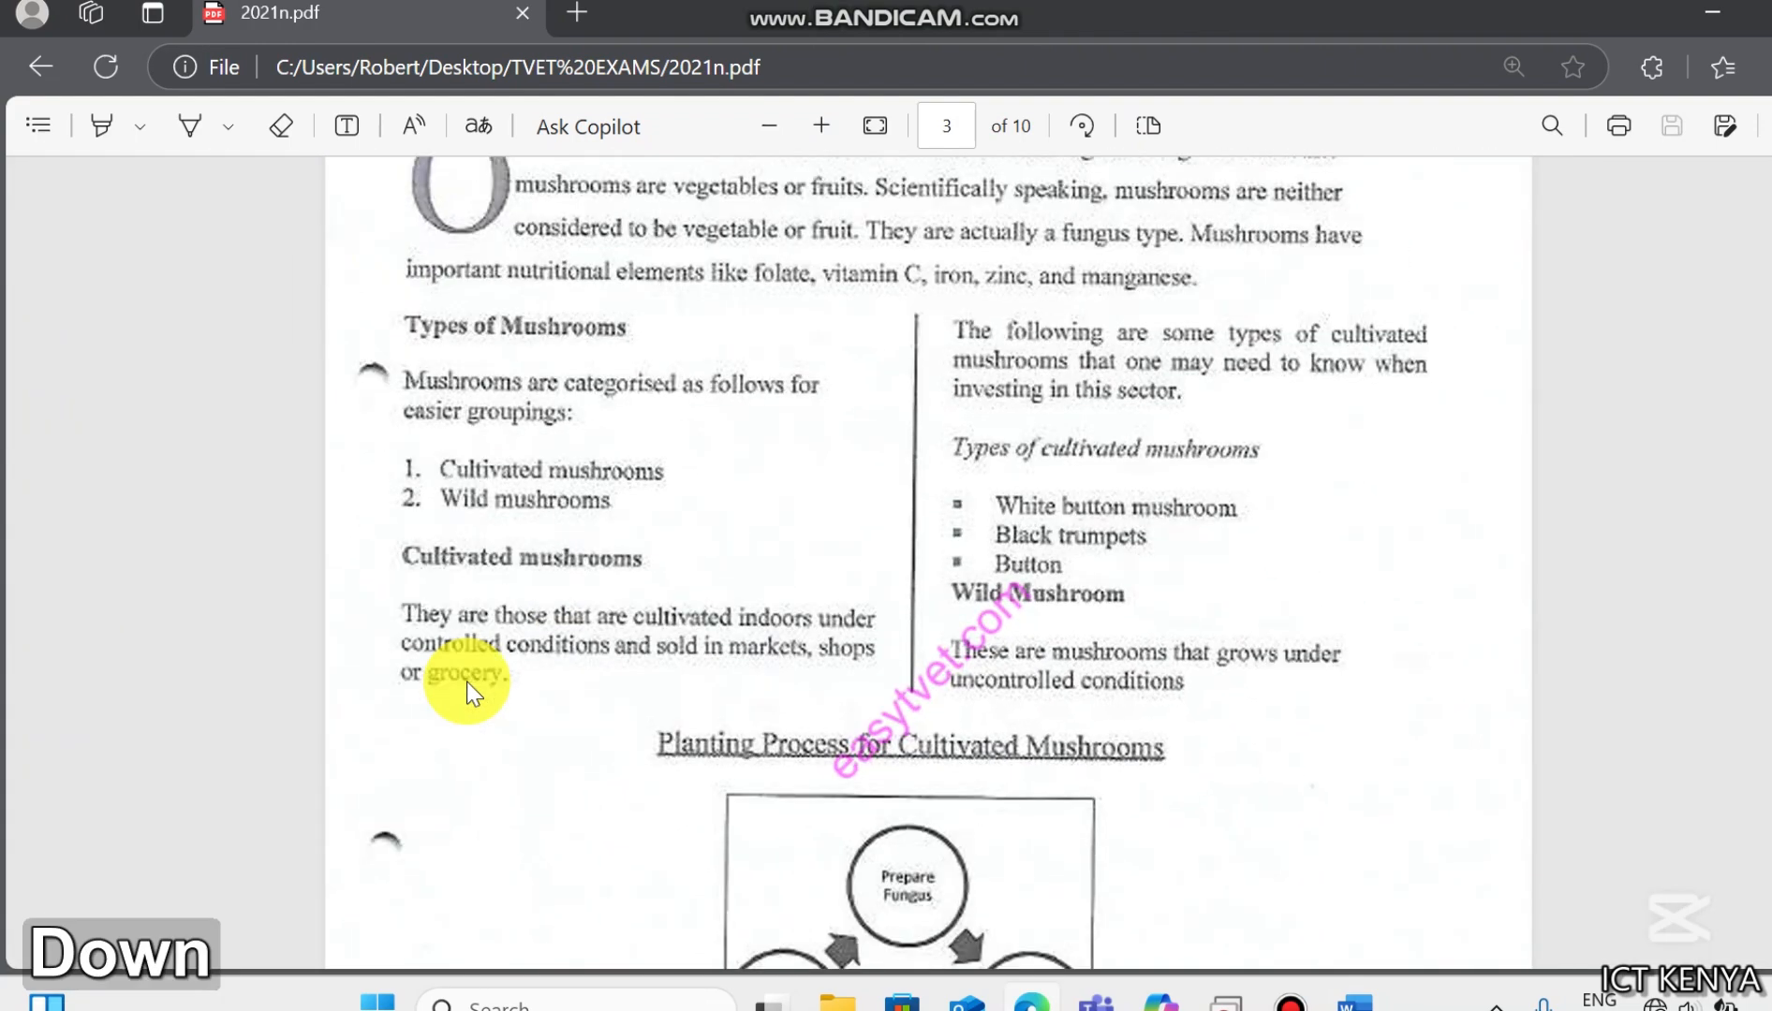
Step: In Word, dismiss the bullet definition, then set the text from "Types of Mushrooms" through the "Wild Mushroom" paragraph in two columns with a line between
left_click(1352, 1002)
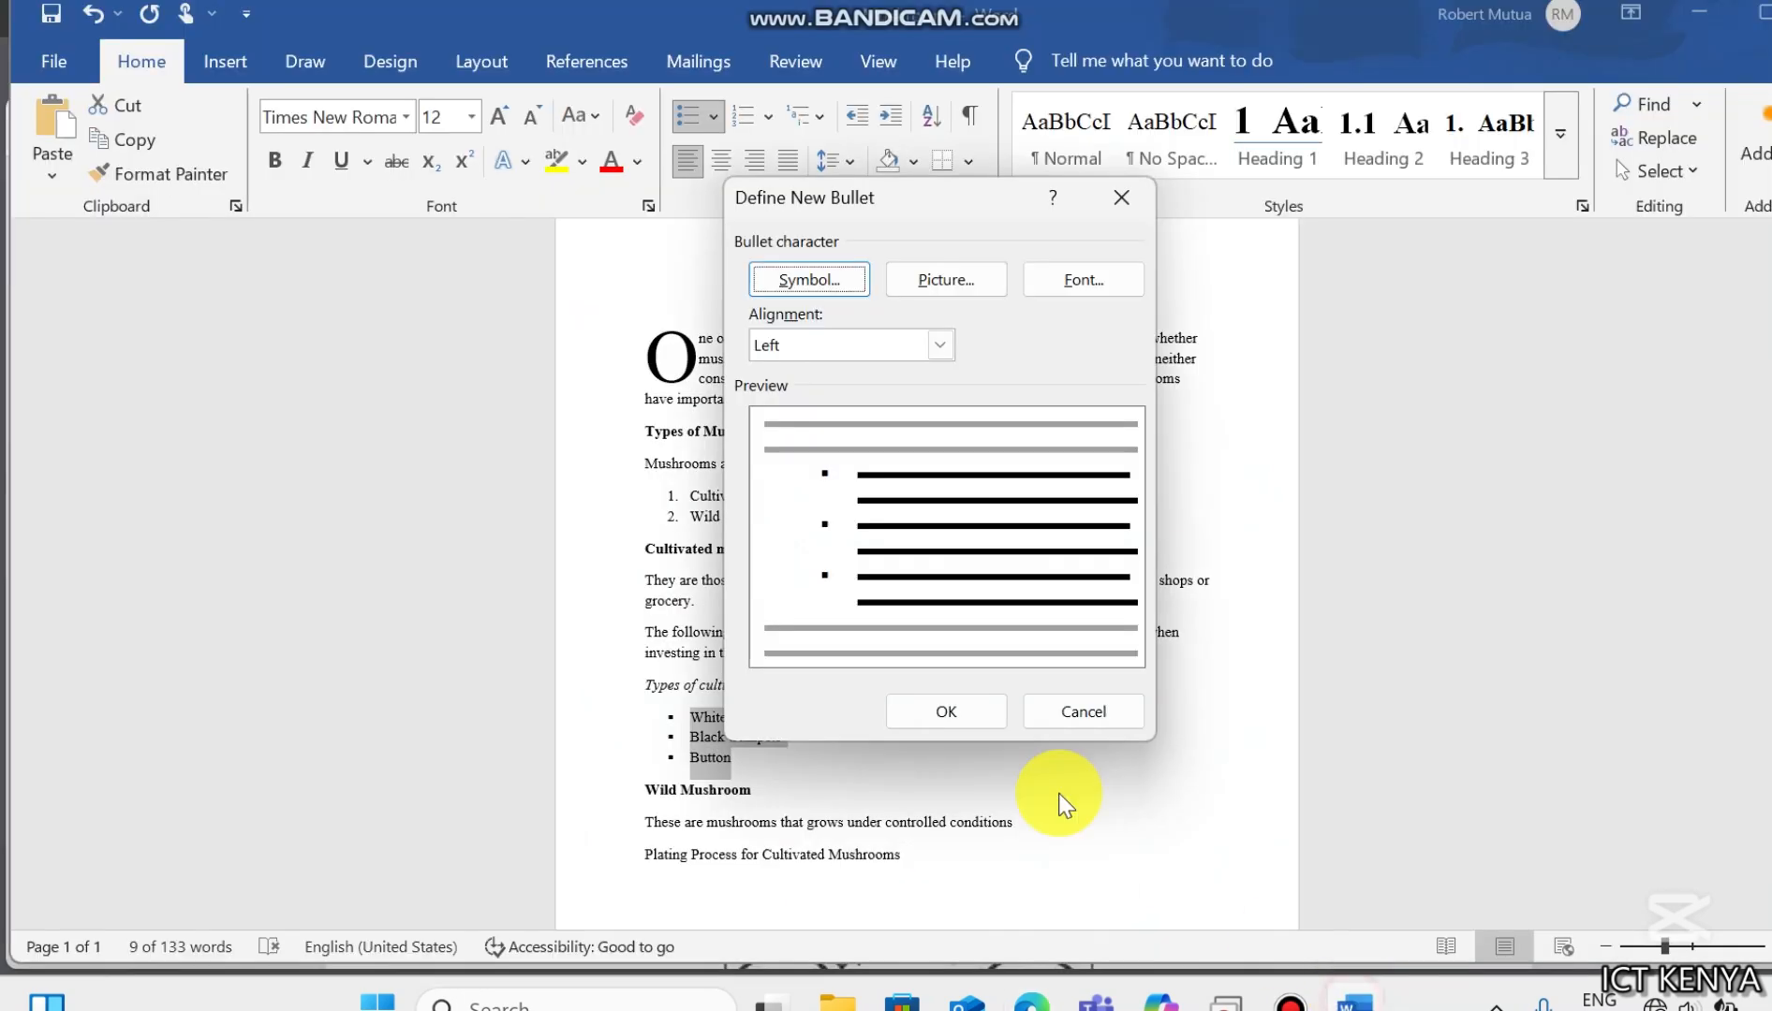
left_click(1039, 707)
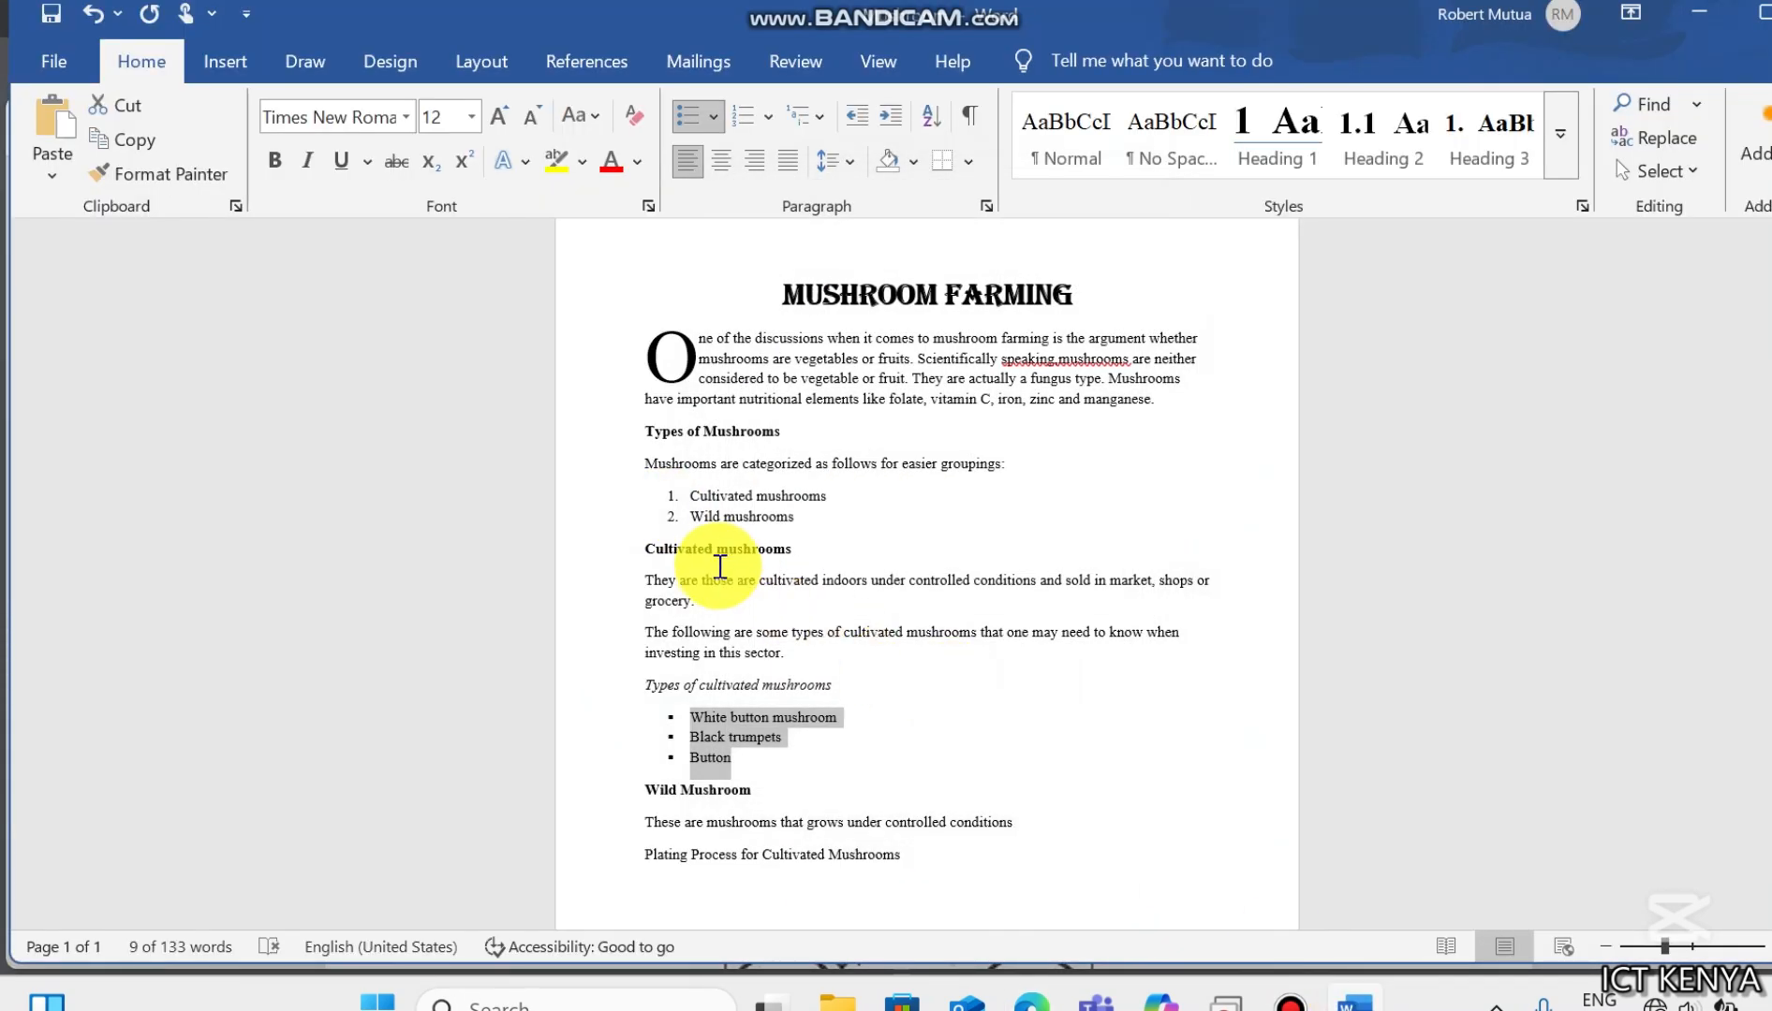
left_click(702, 560)
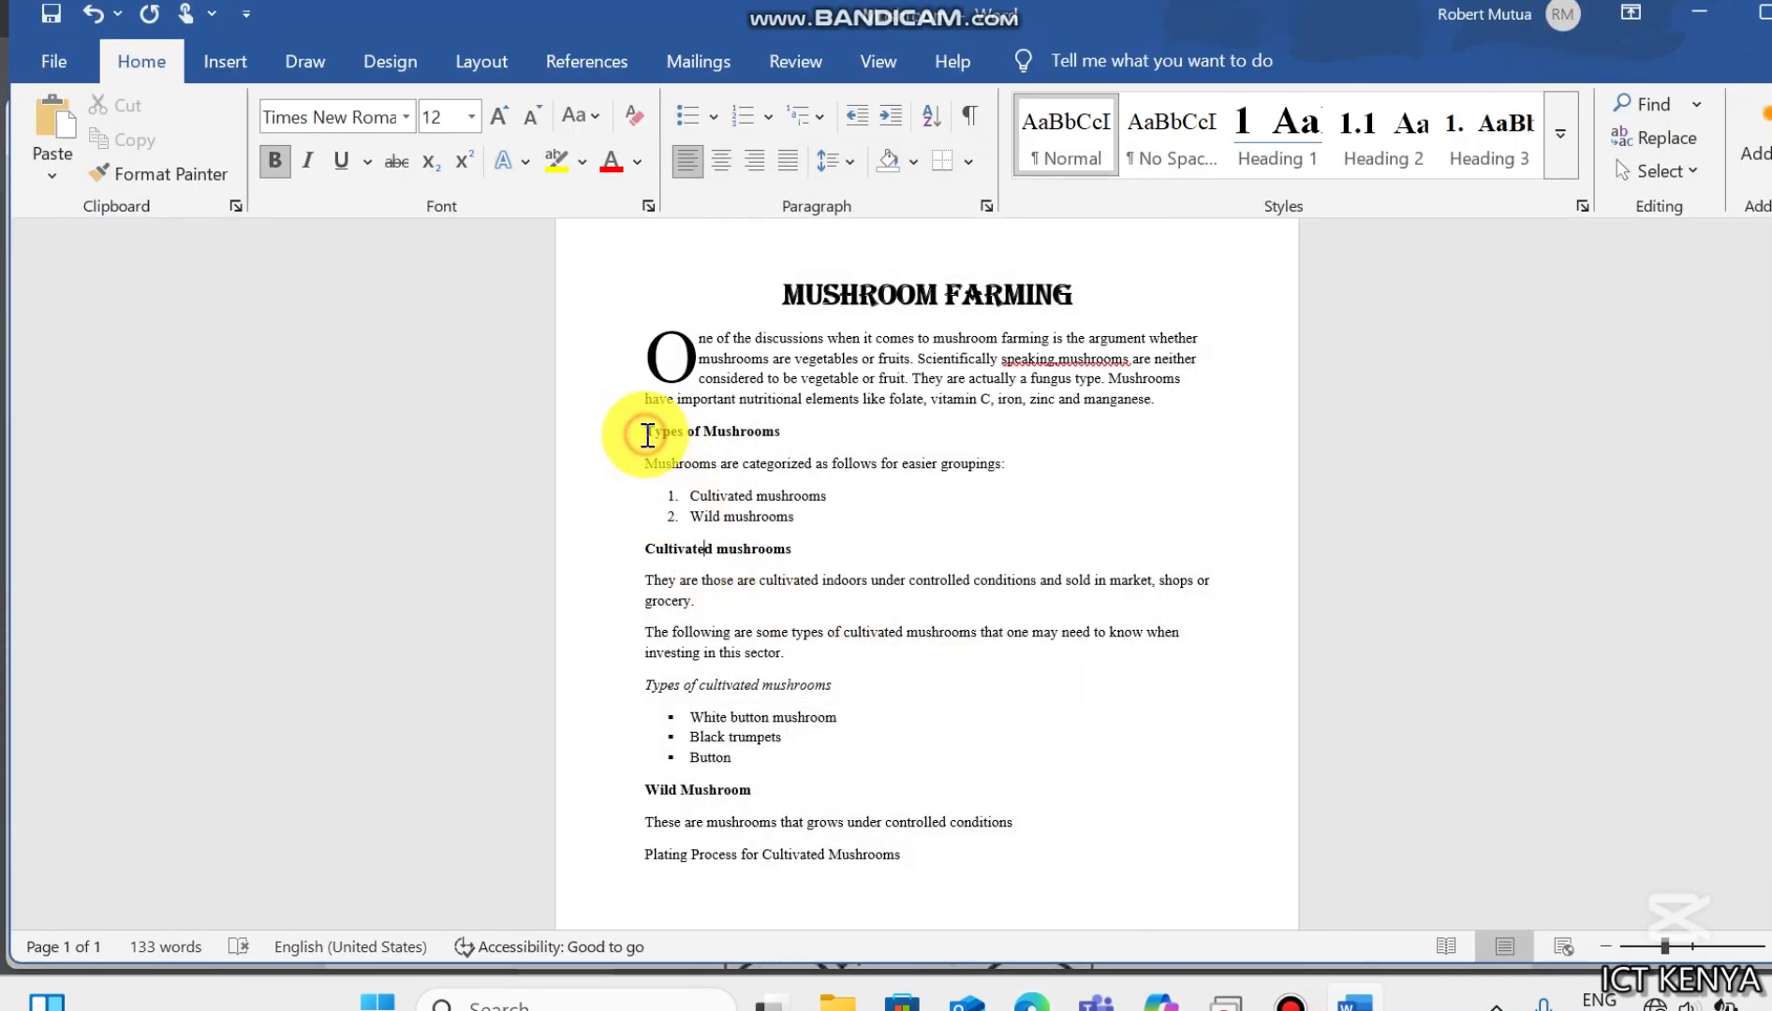
left_click_drag(647, 433, 1021, 830)
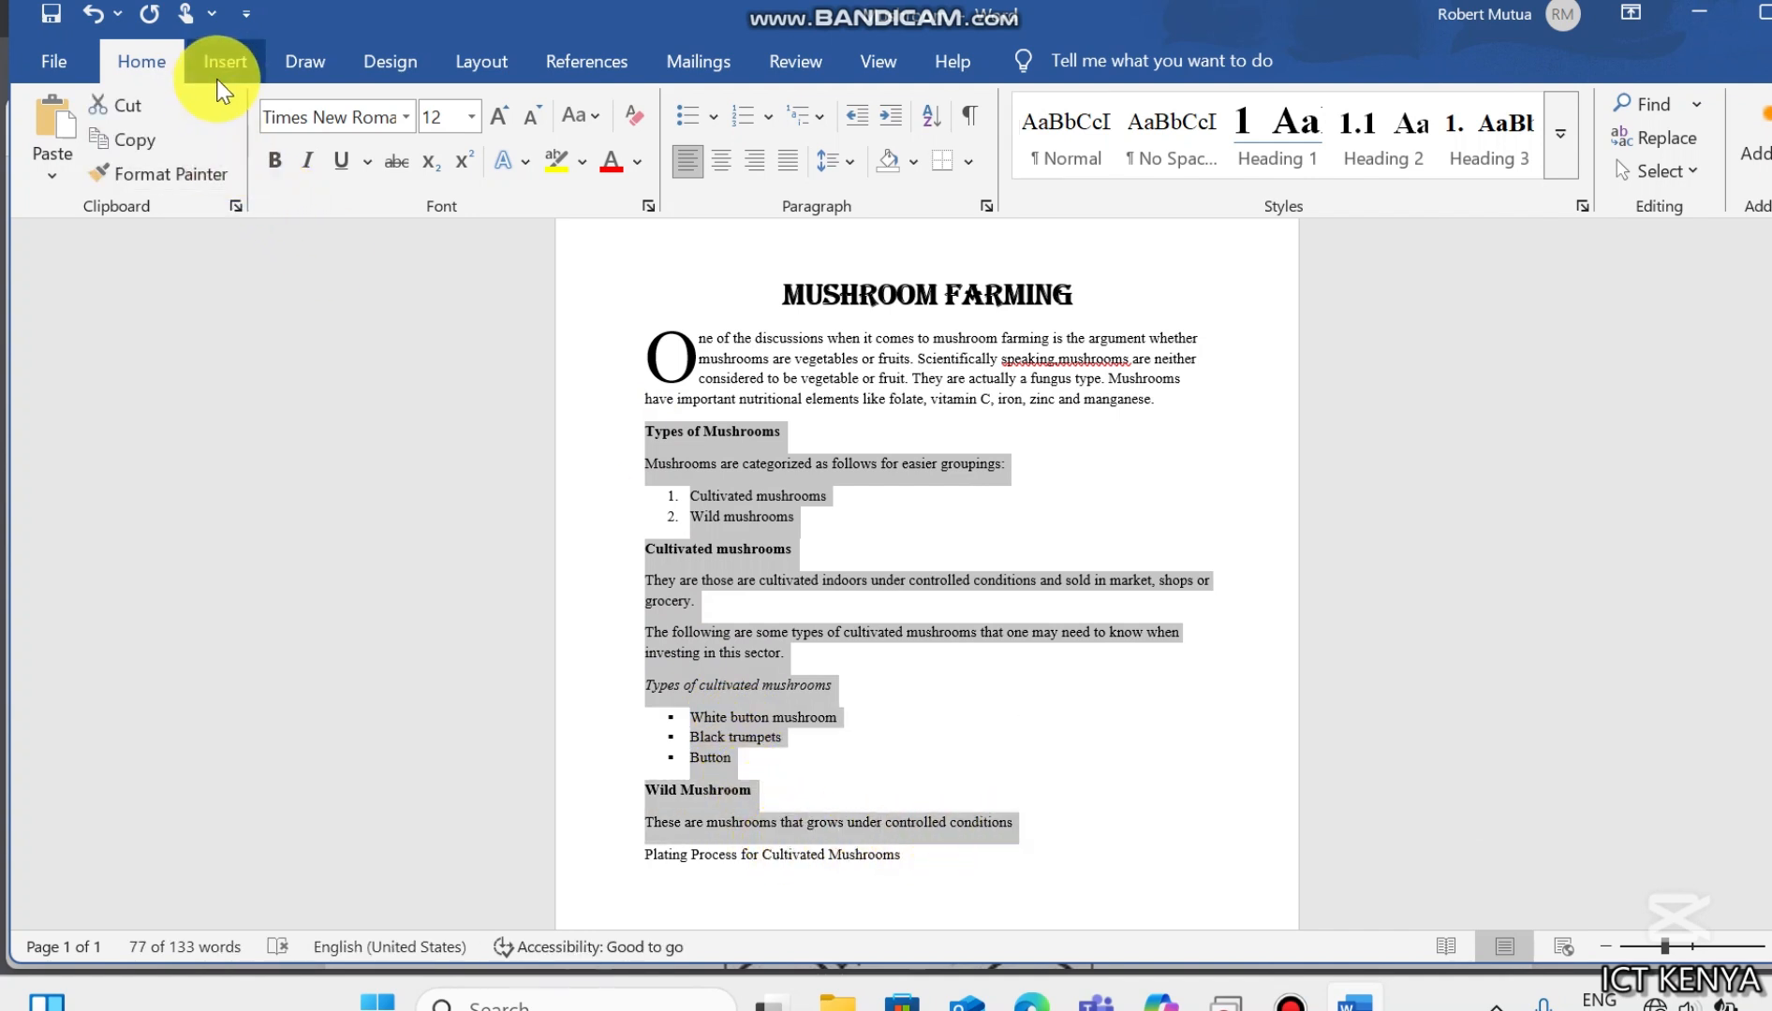
left_click(459, 65)
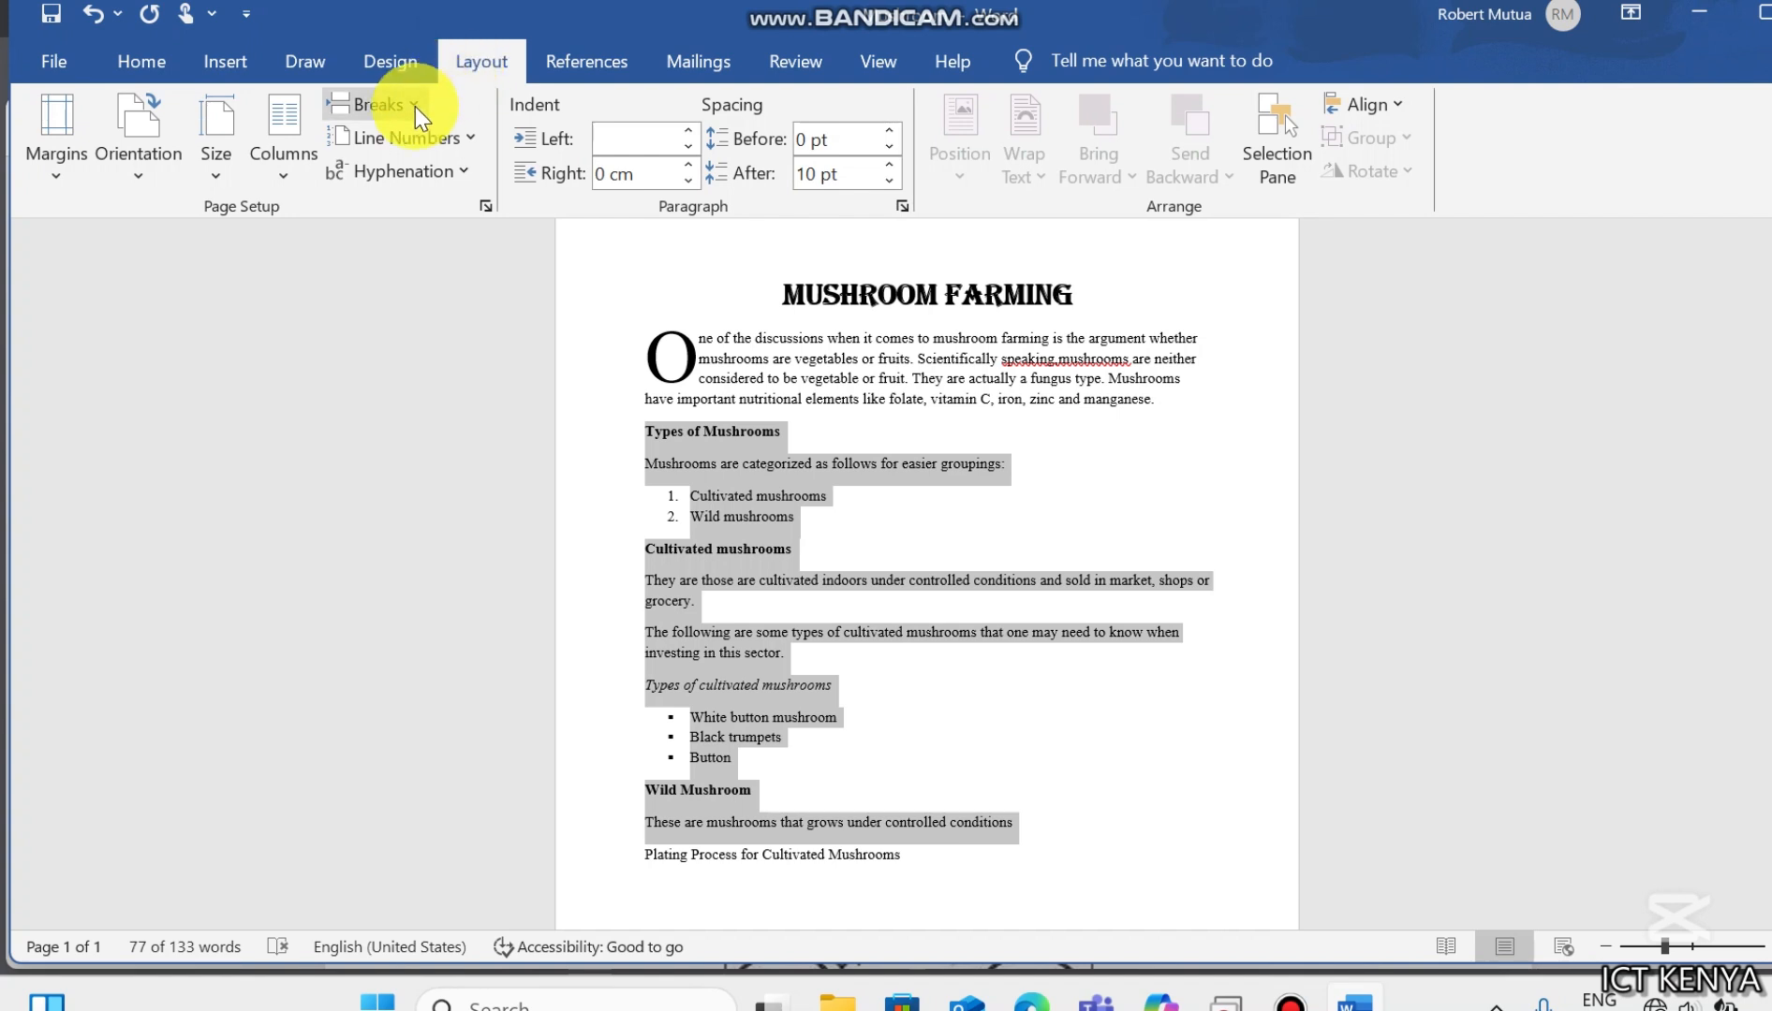
left_click(284, 173)
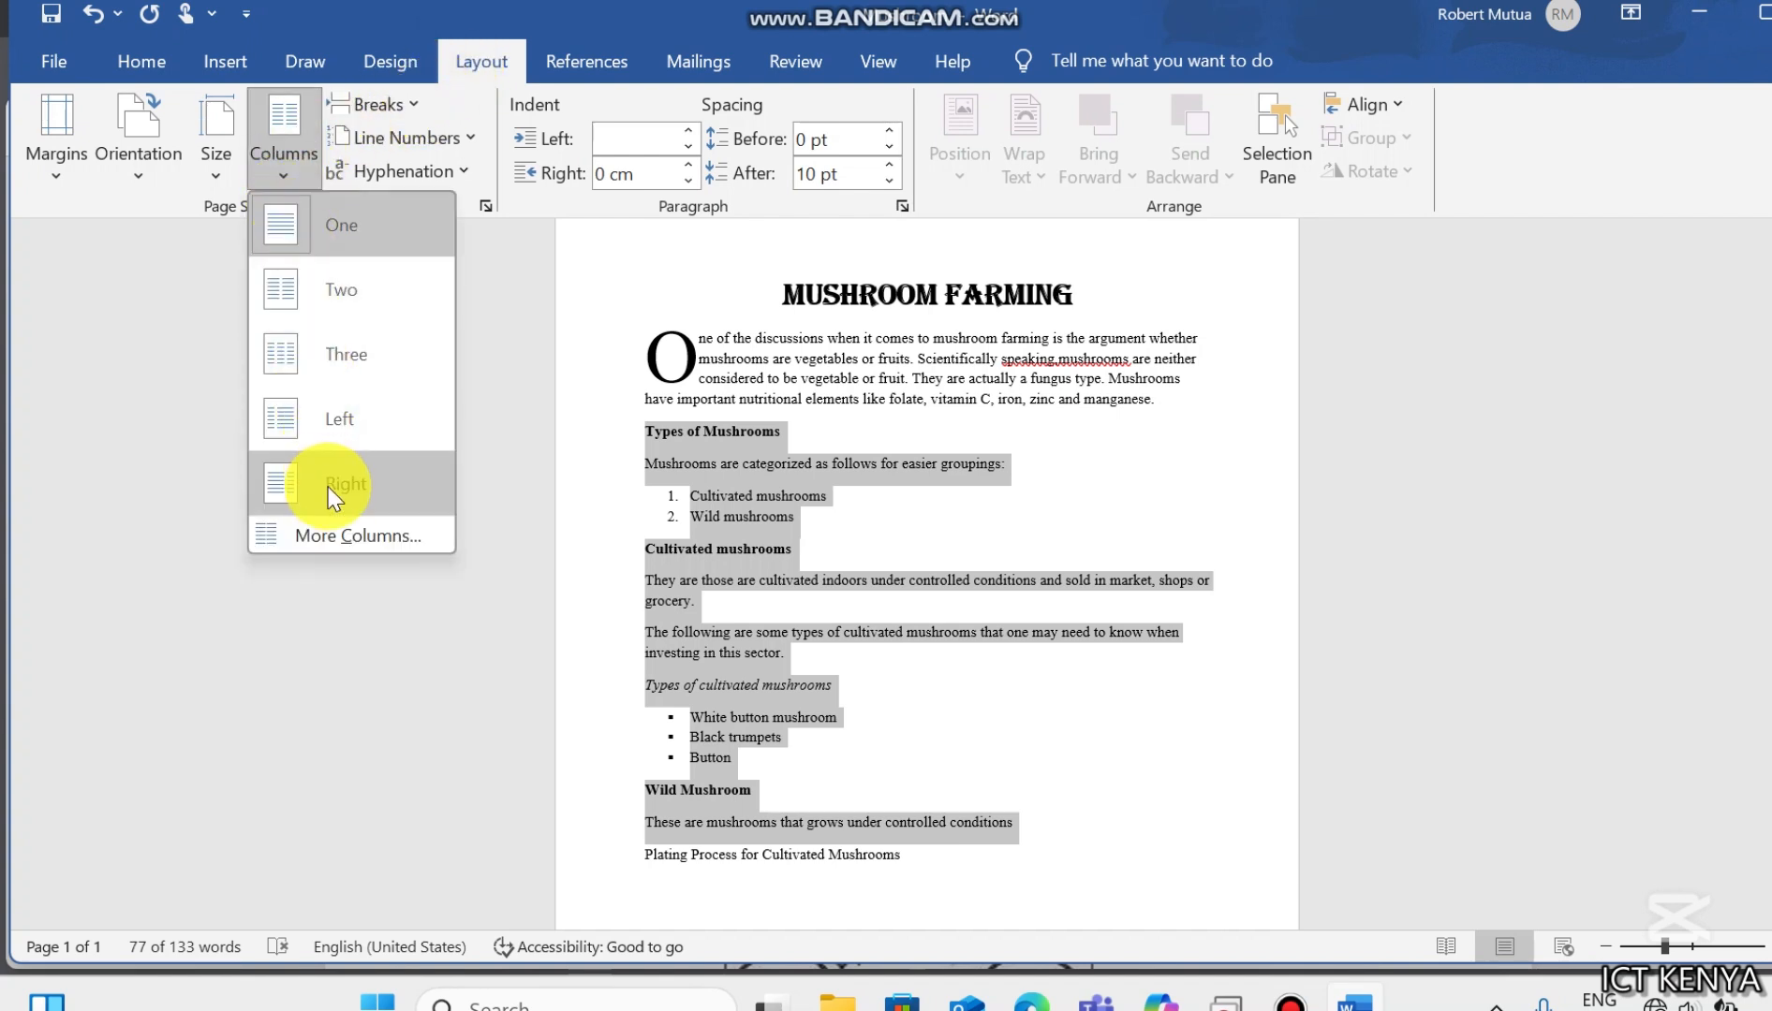
left_click(330, 535)
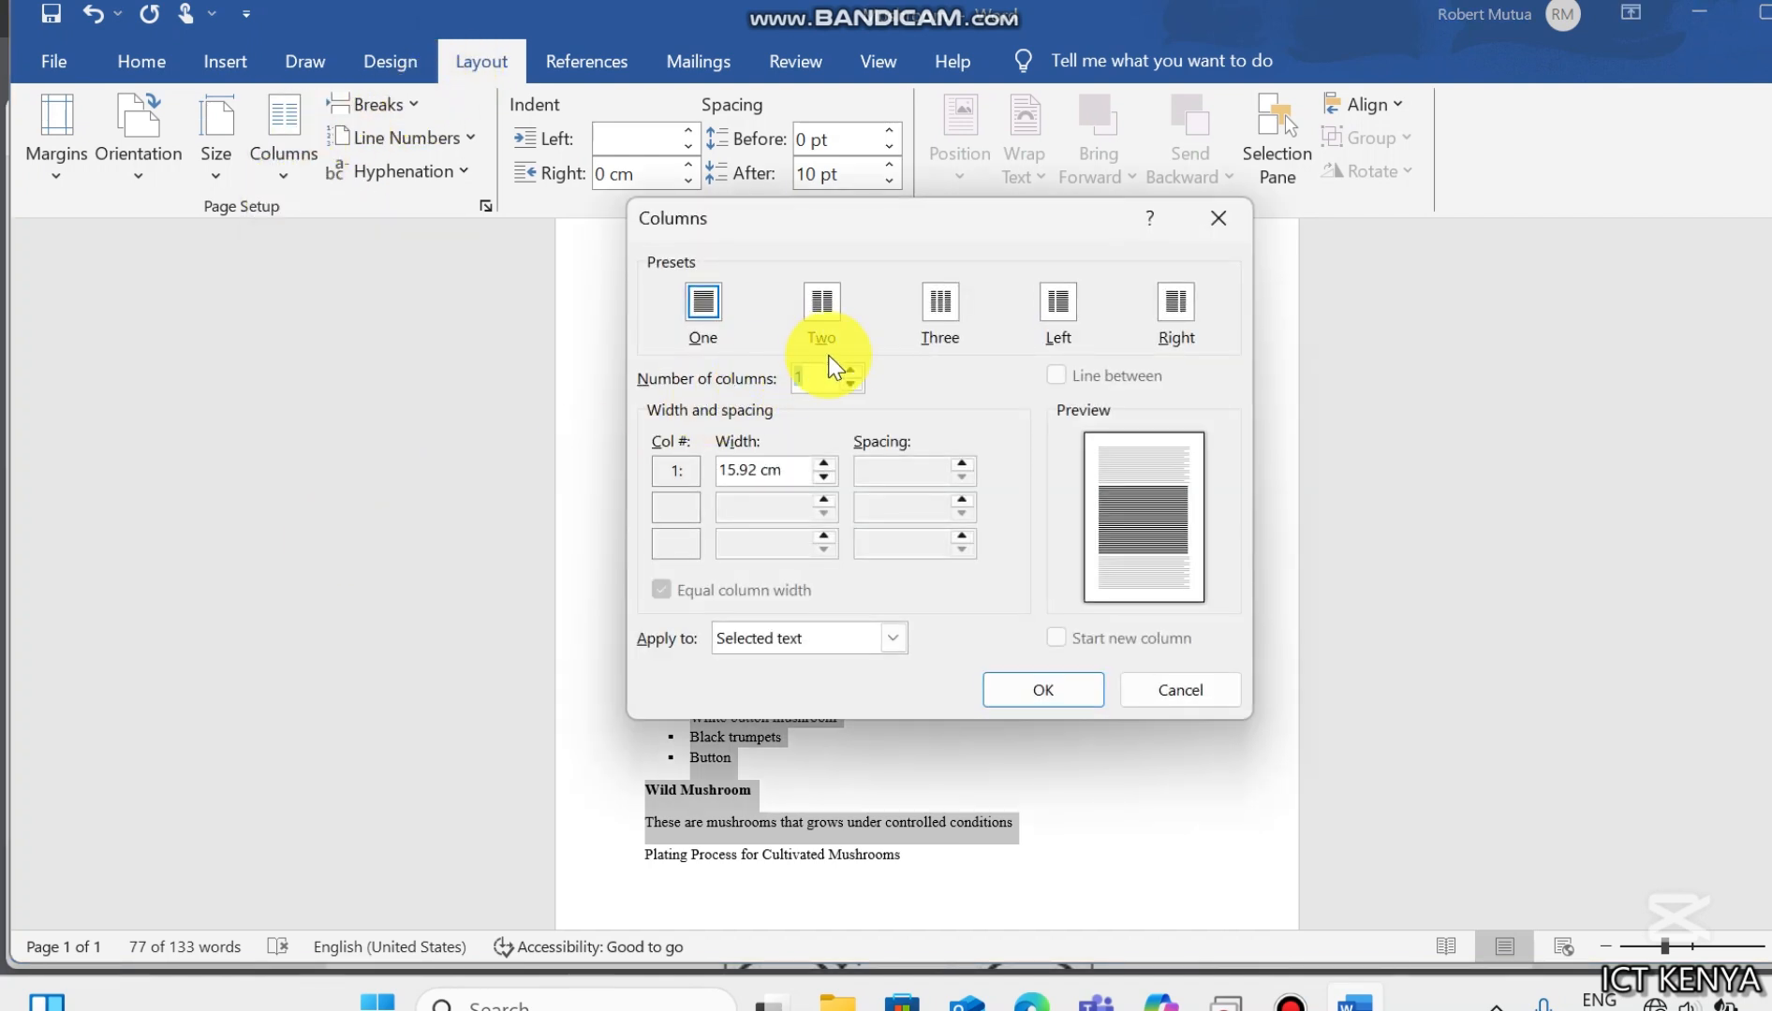
left_click(850, 373)
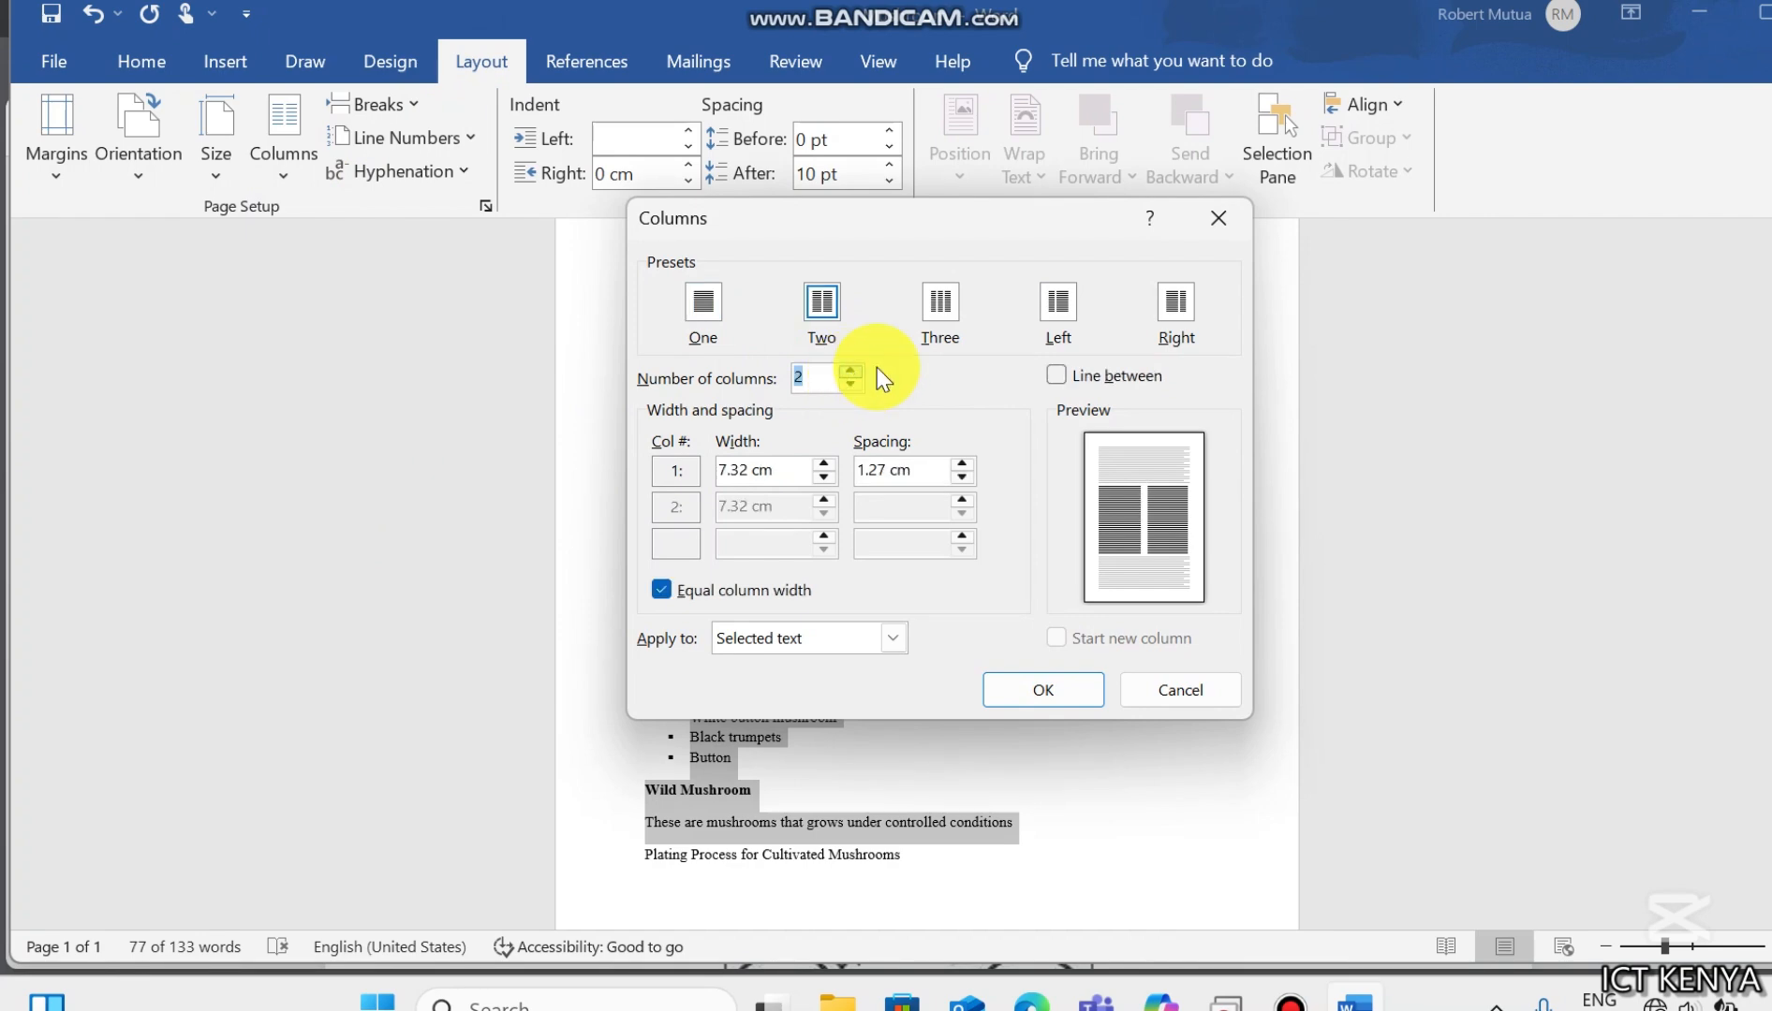
left_click(1079, 671)
left_click(845, 595)
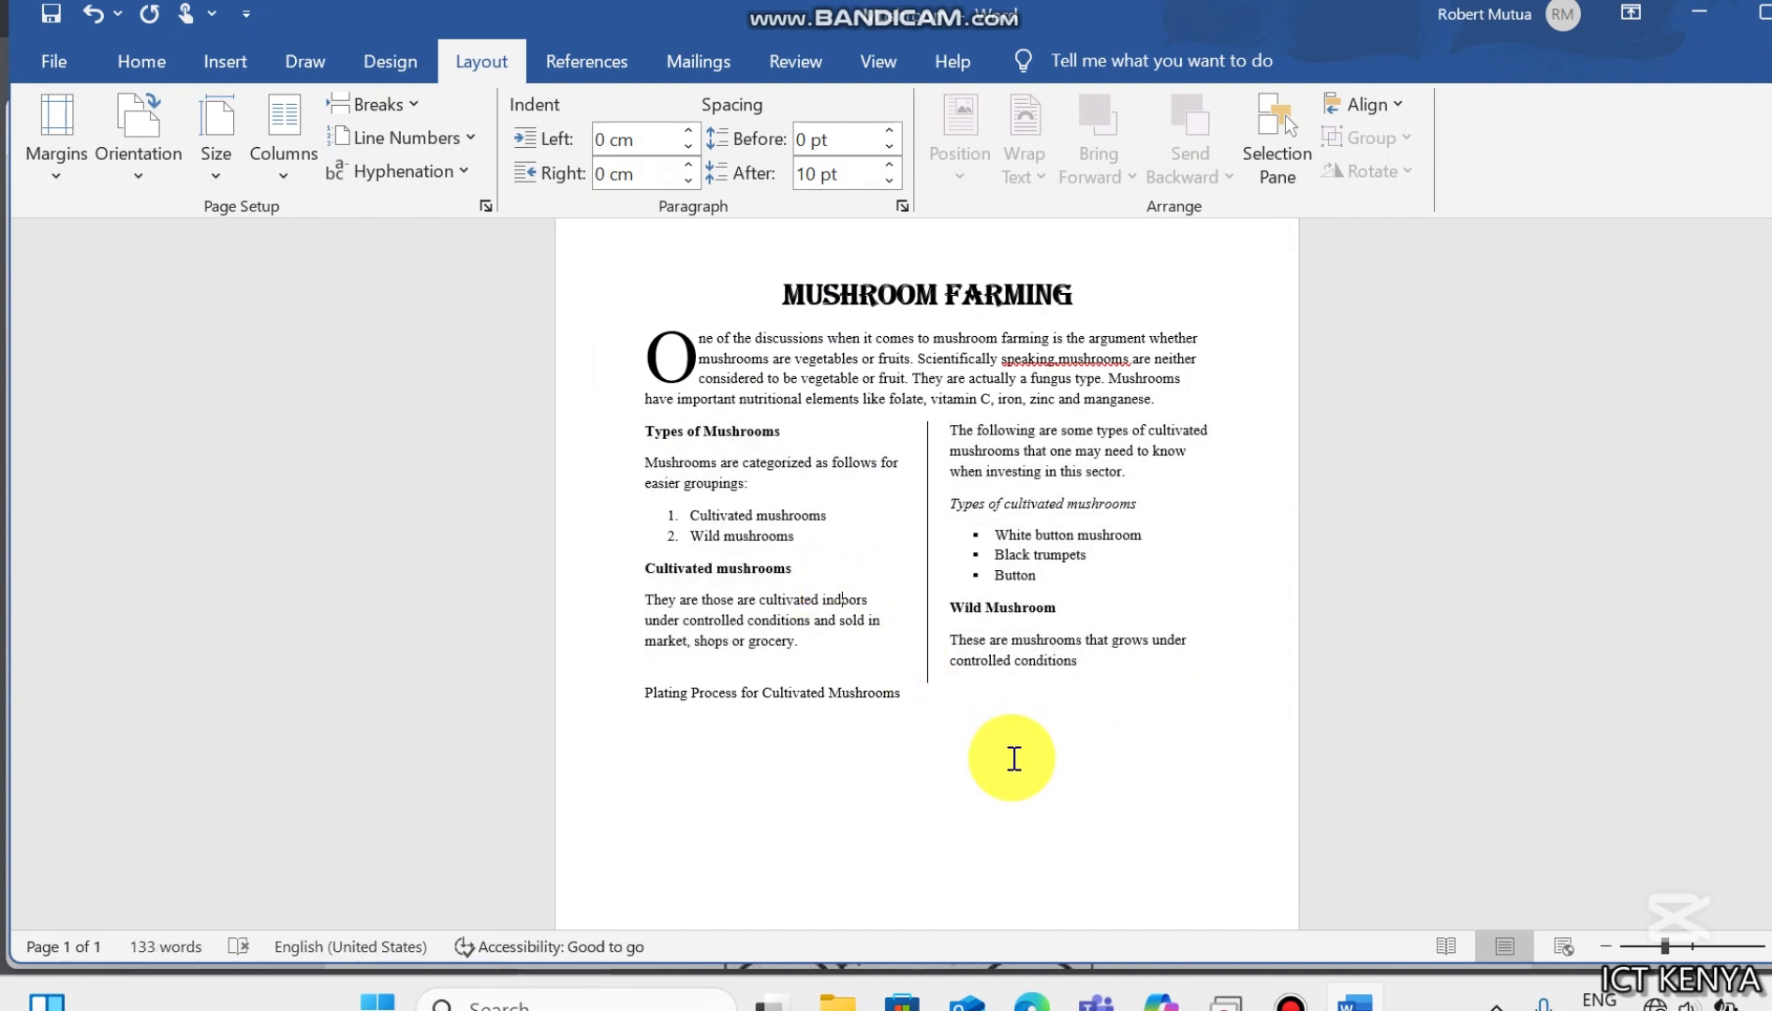
Step: Correct the spacing to "speaking, mushrooms" in the opening paragraph, then check the planting process heading in the Microsoft Edge exam paper
right_click(1076, 363)
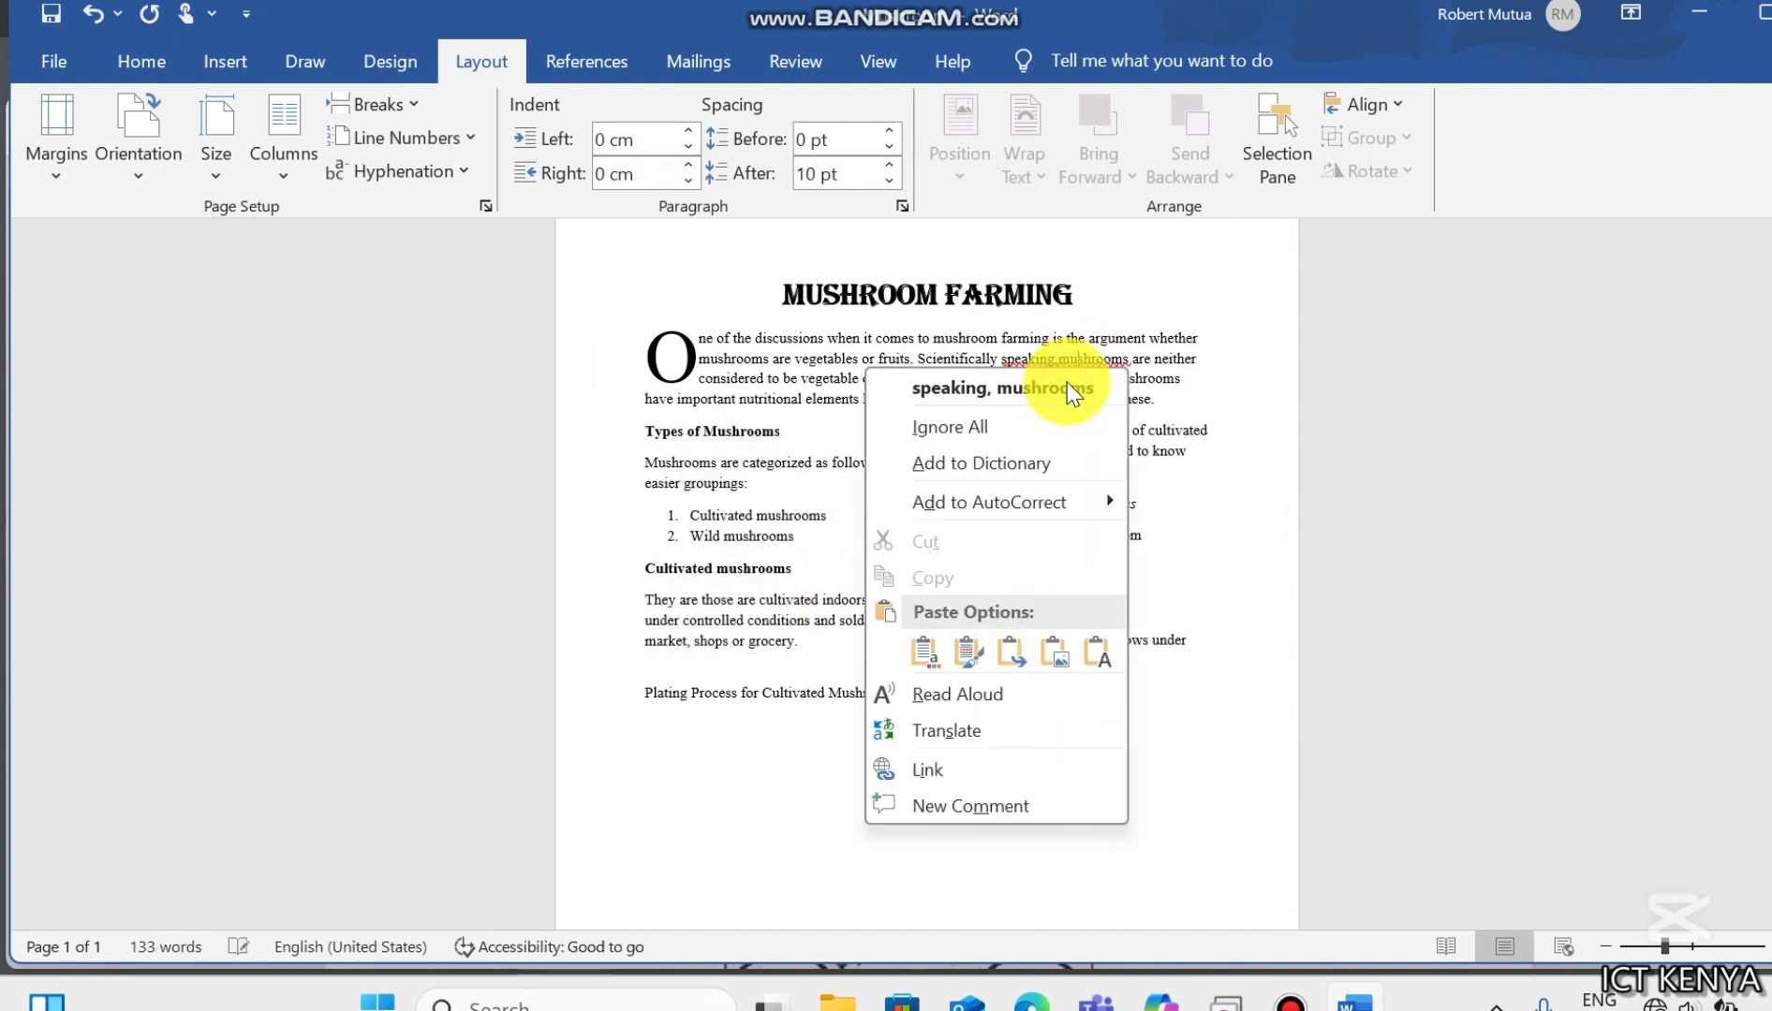
left_click(1061, 387)
left_click(1035, 1000)
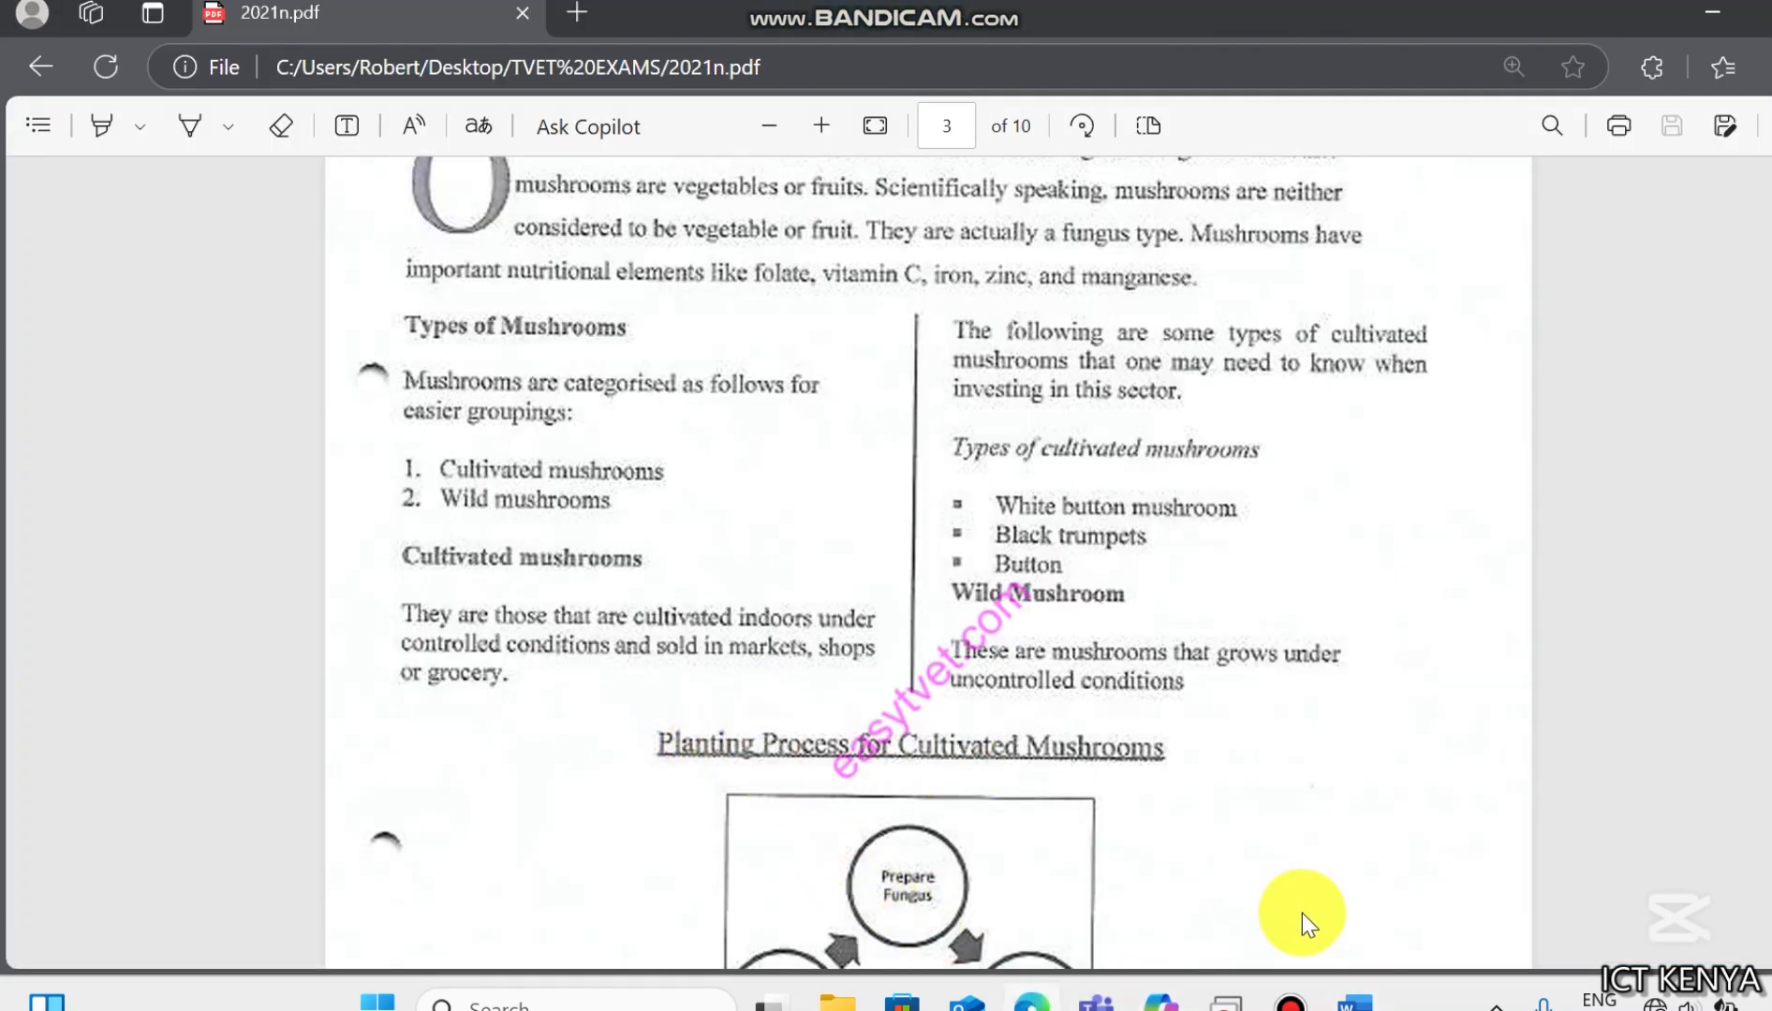
Step: In Word, underline and centre the "Plating Process for Cultivated Mushrooms" line and start a new line below it
left_click(1350, 1002)
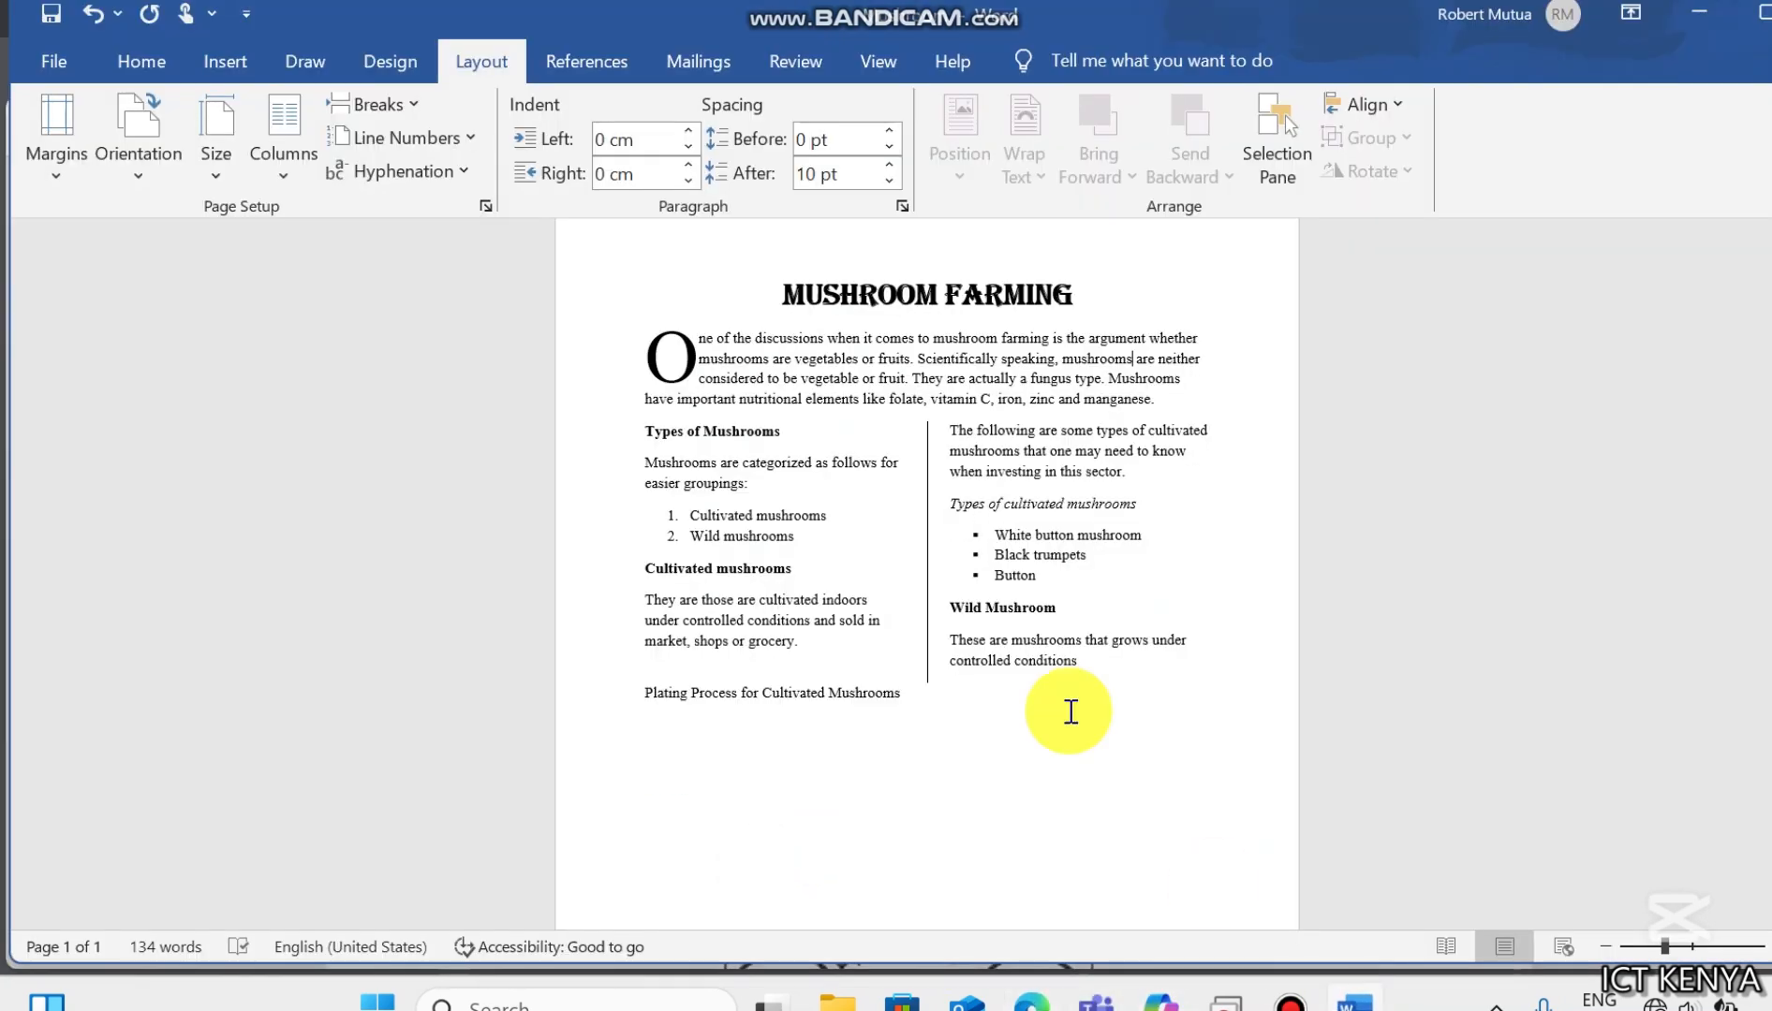
triple_click(822, 685)
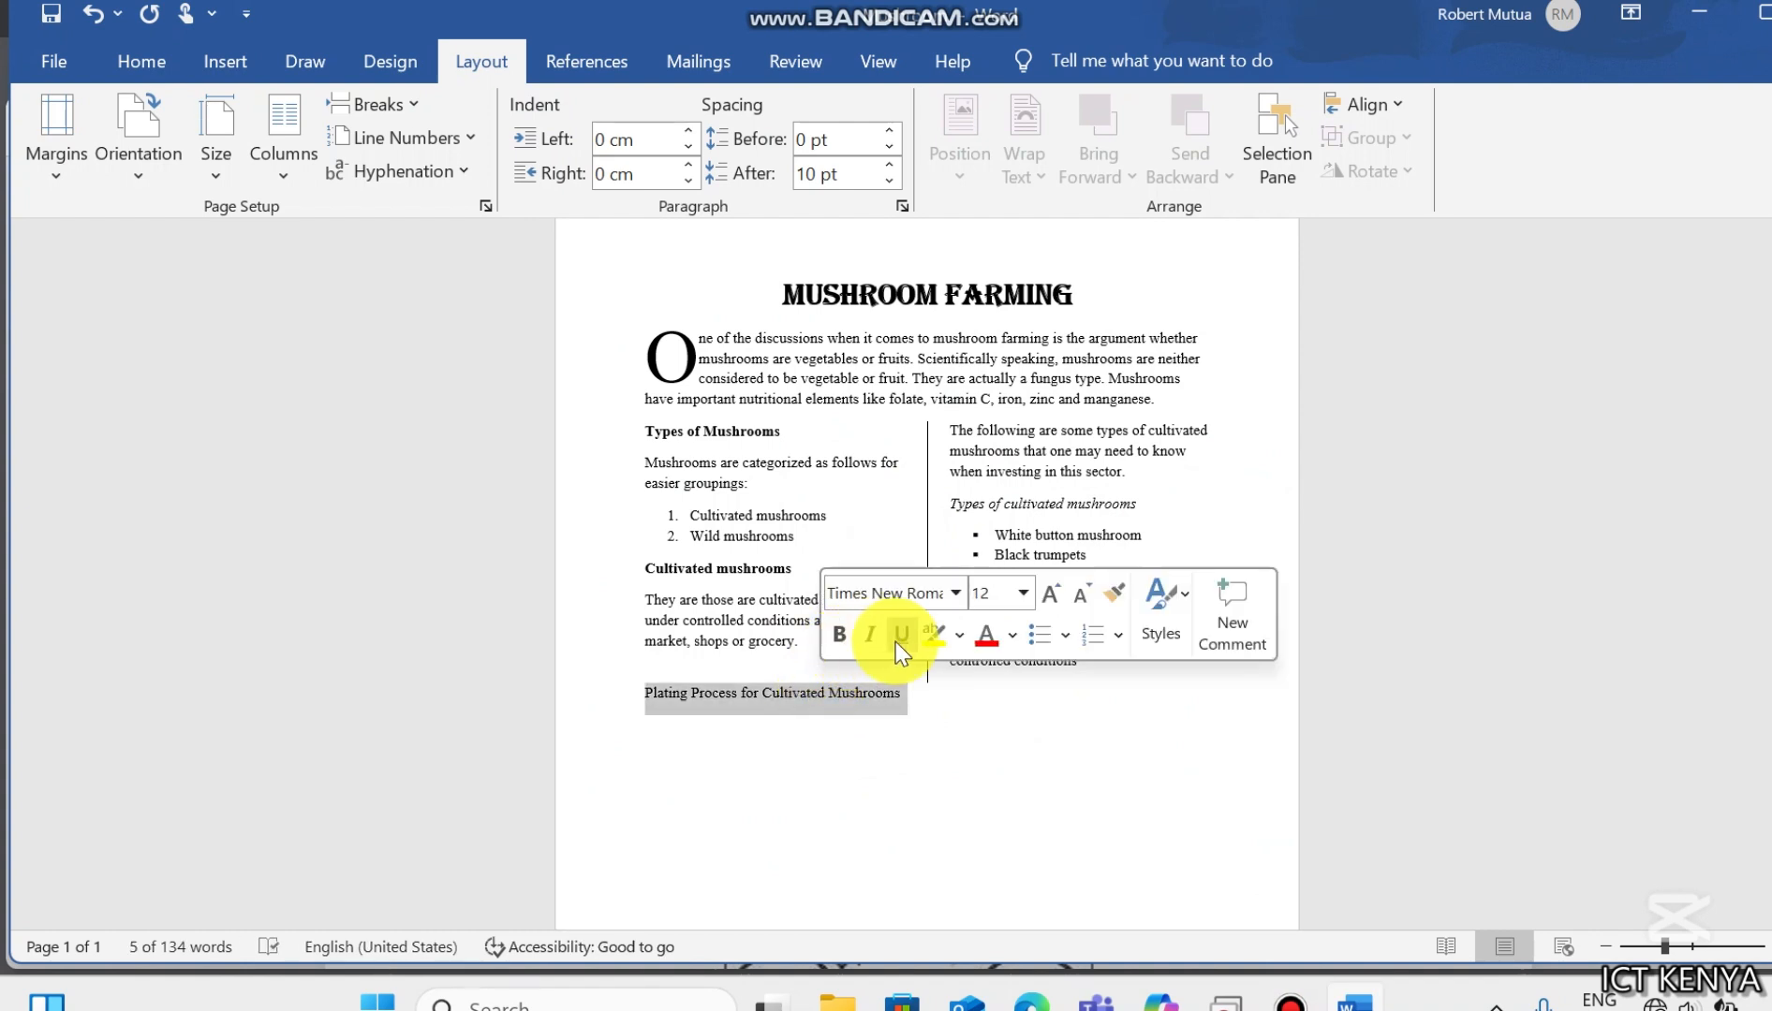
left_click(141, 63)
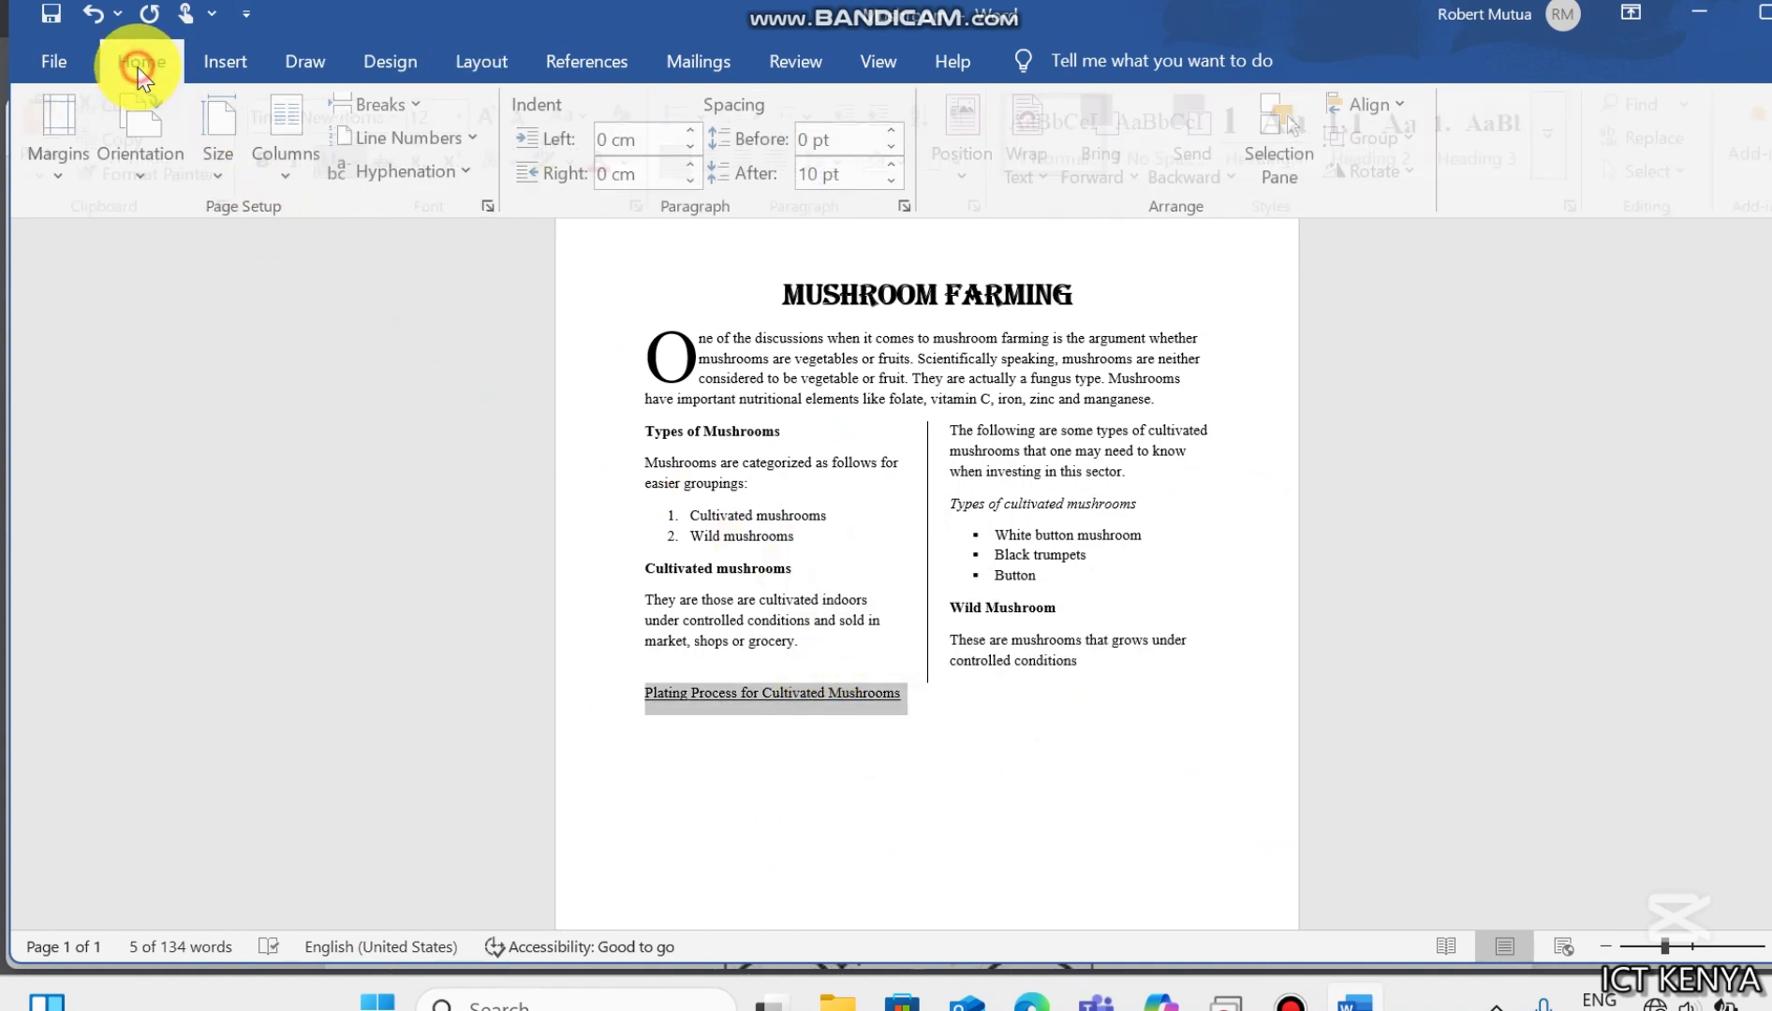
left_click(704, 161)
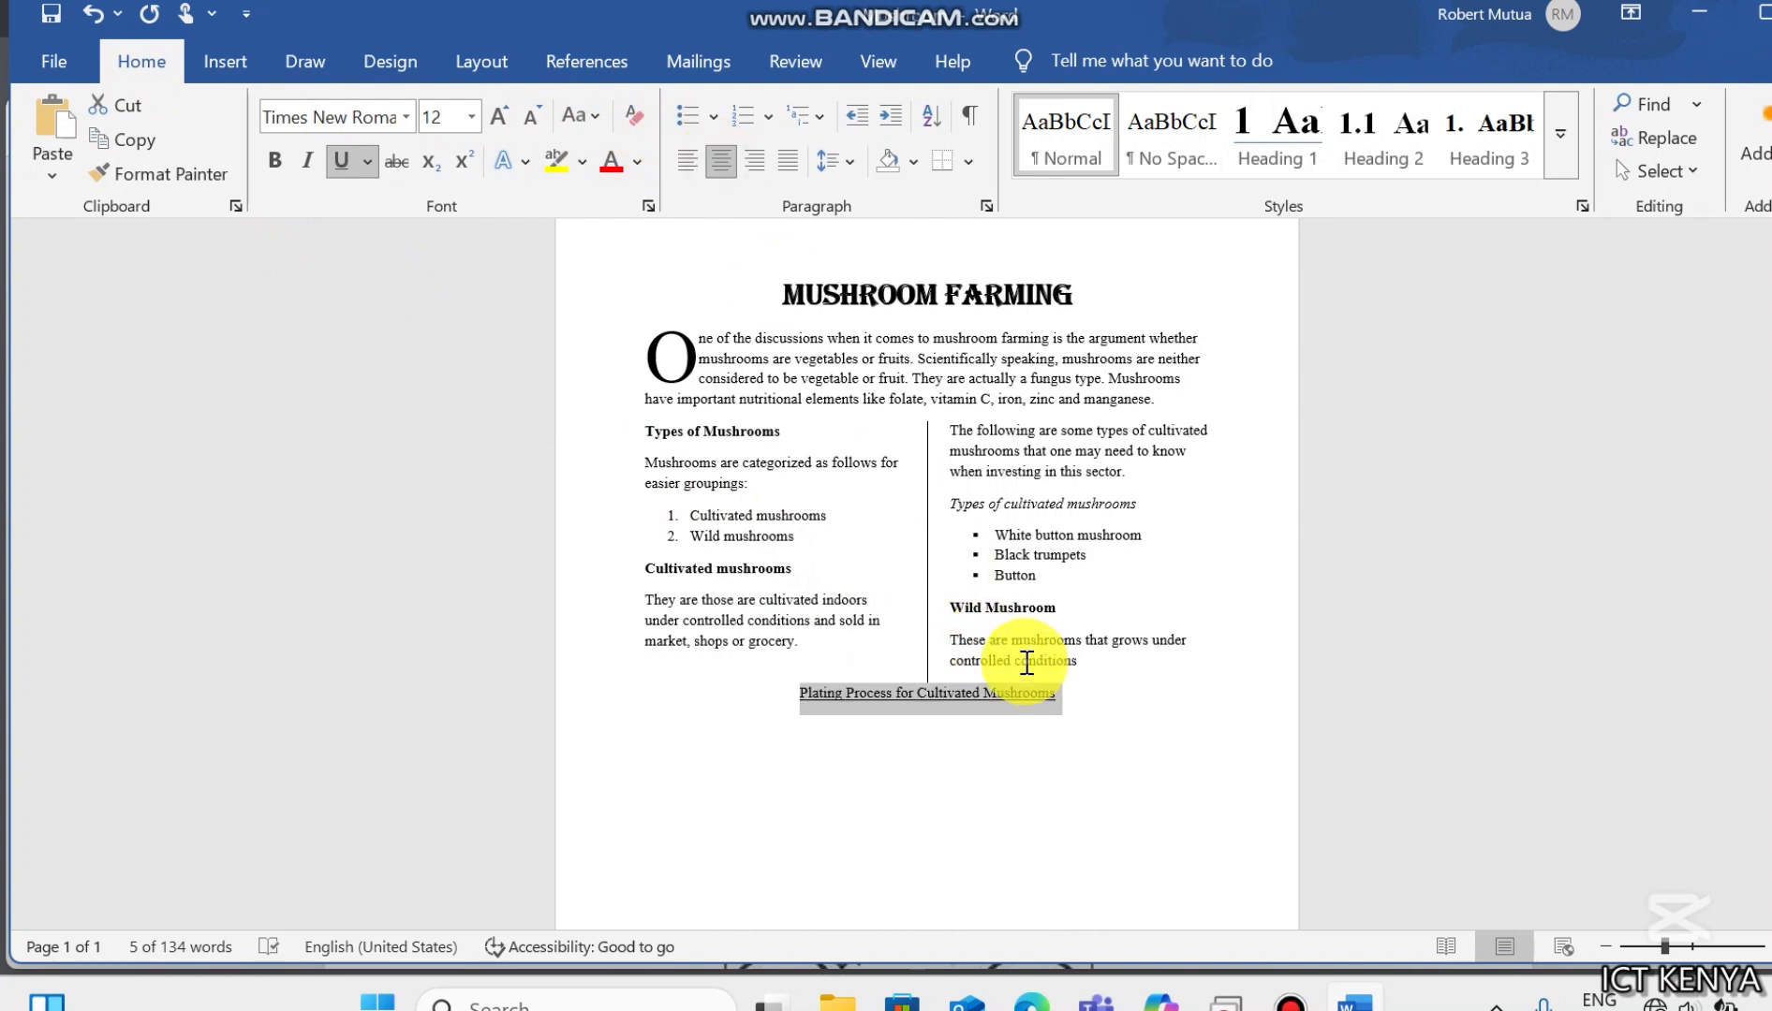
left_click(1075, 702)
key("Return")
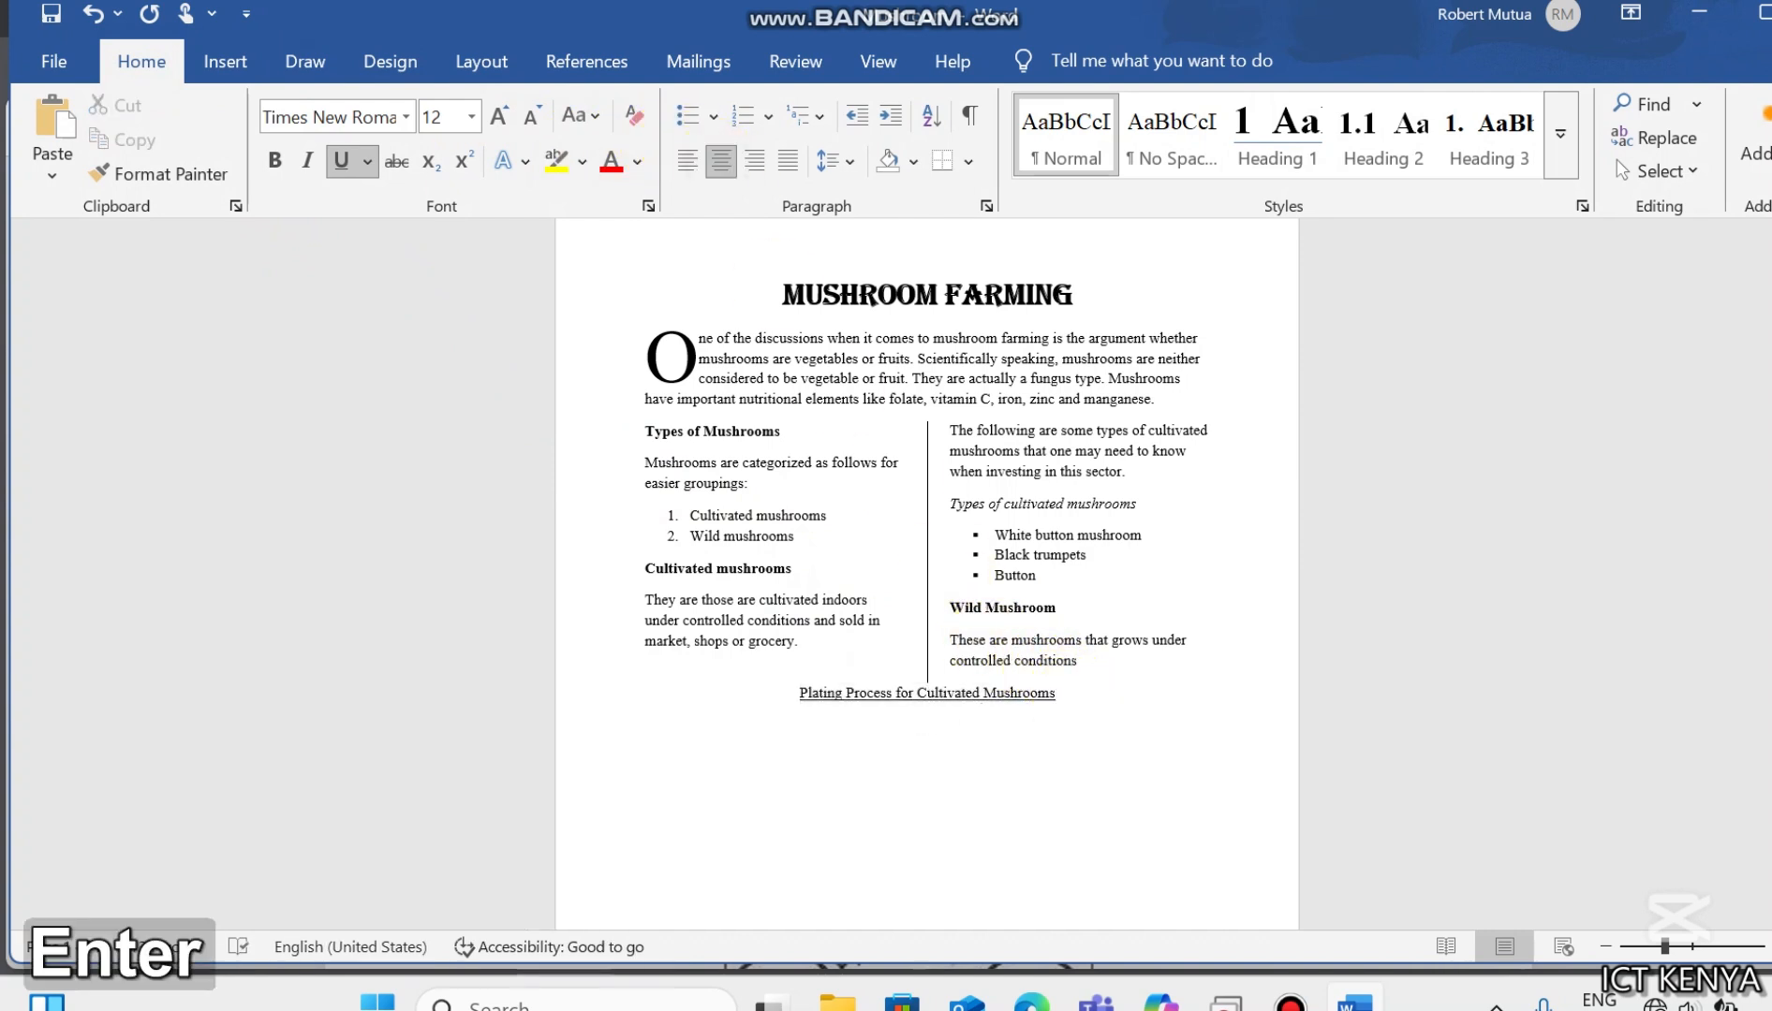
Step: Check the cycle diagram in the Microsoft Edge exam paper, then draw a circle about 2.93 cm across below the planting process heading in Word
left_click(1030, 1002)
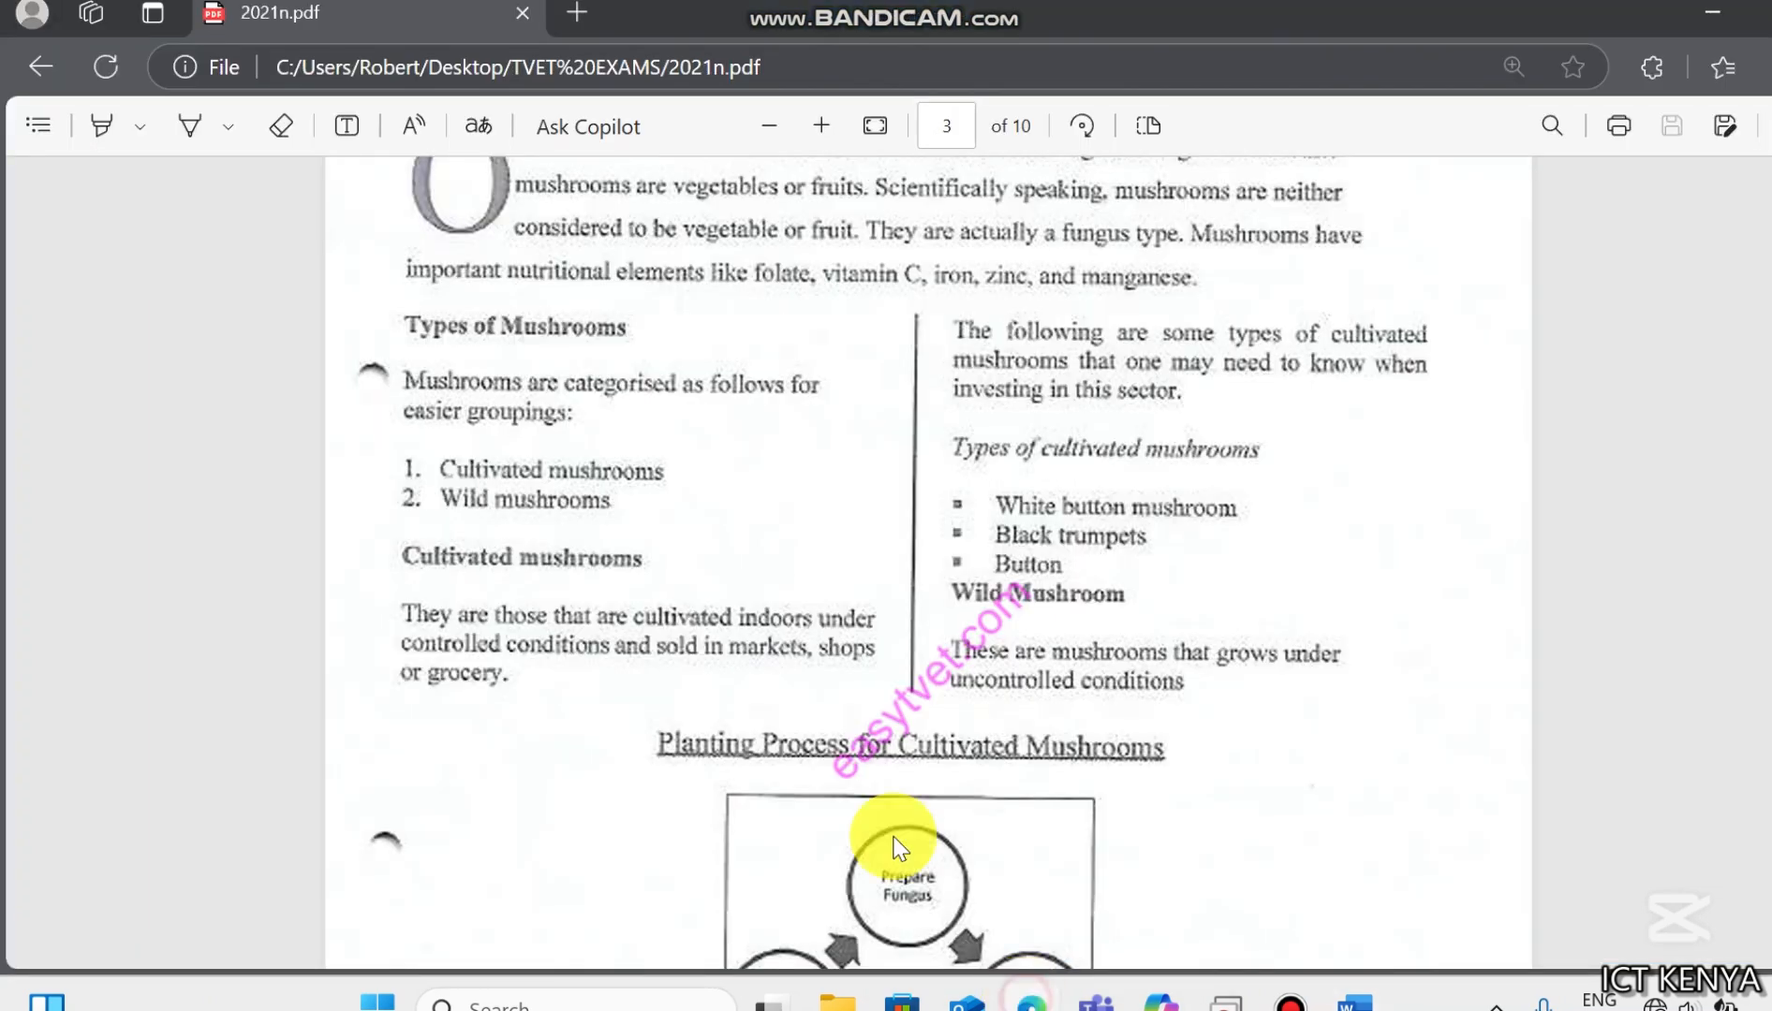
key("Down")
key("Down")
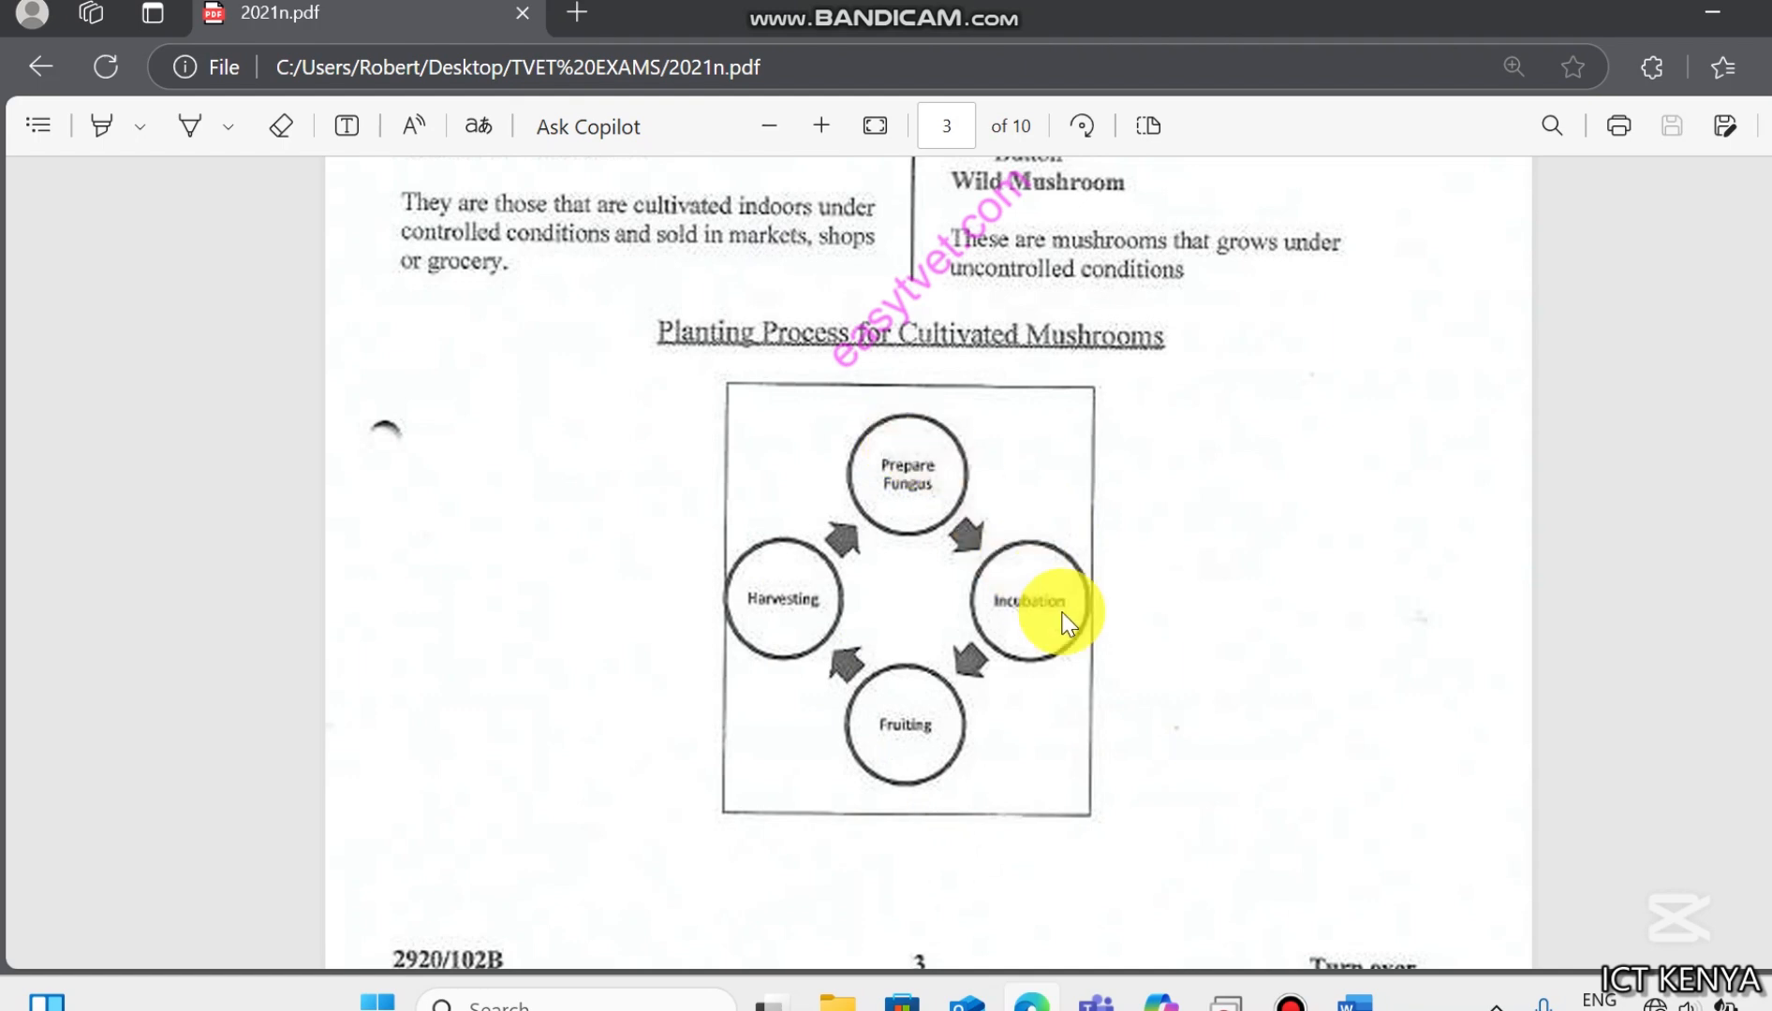
left_click(1359, 995)
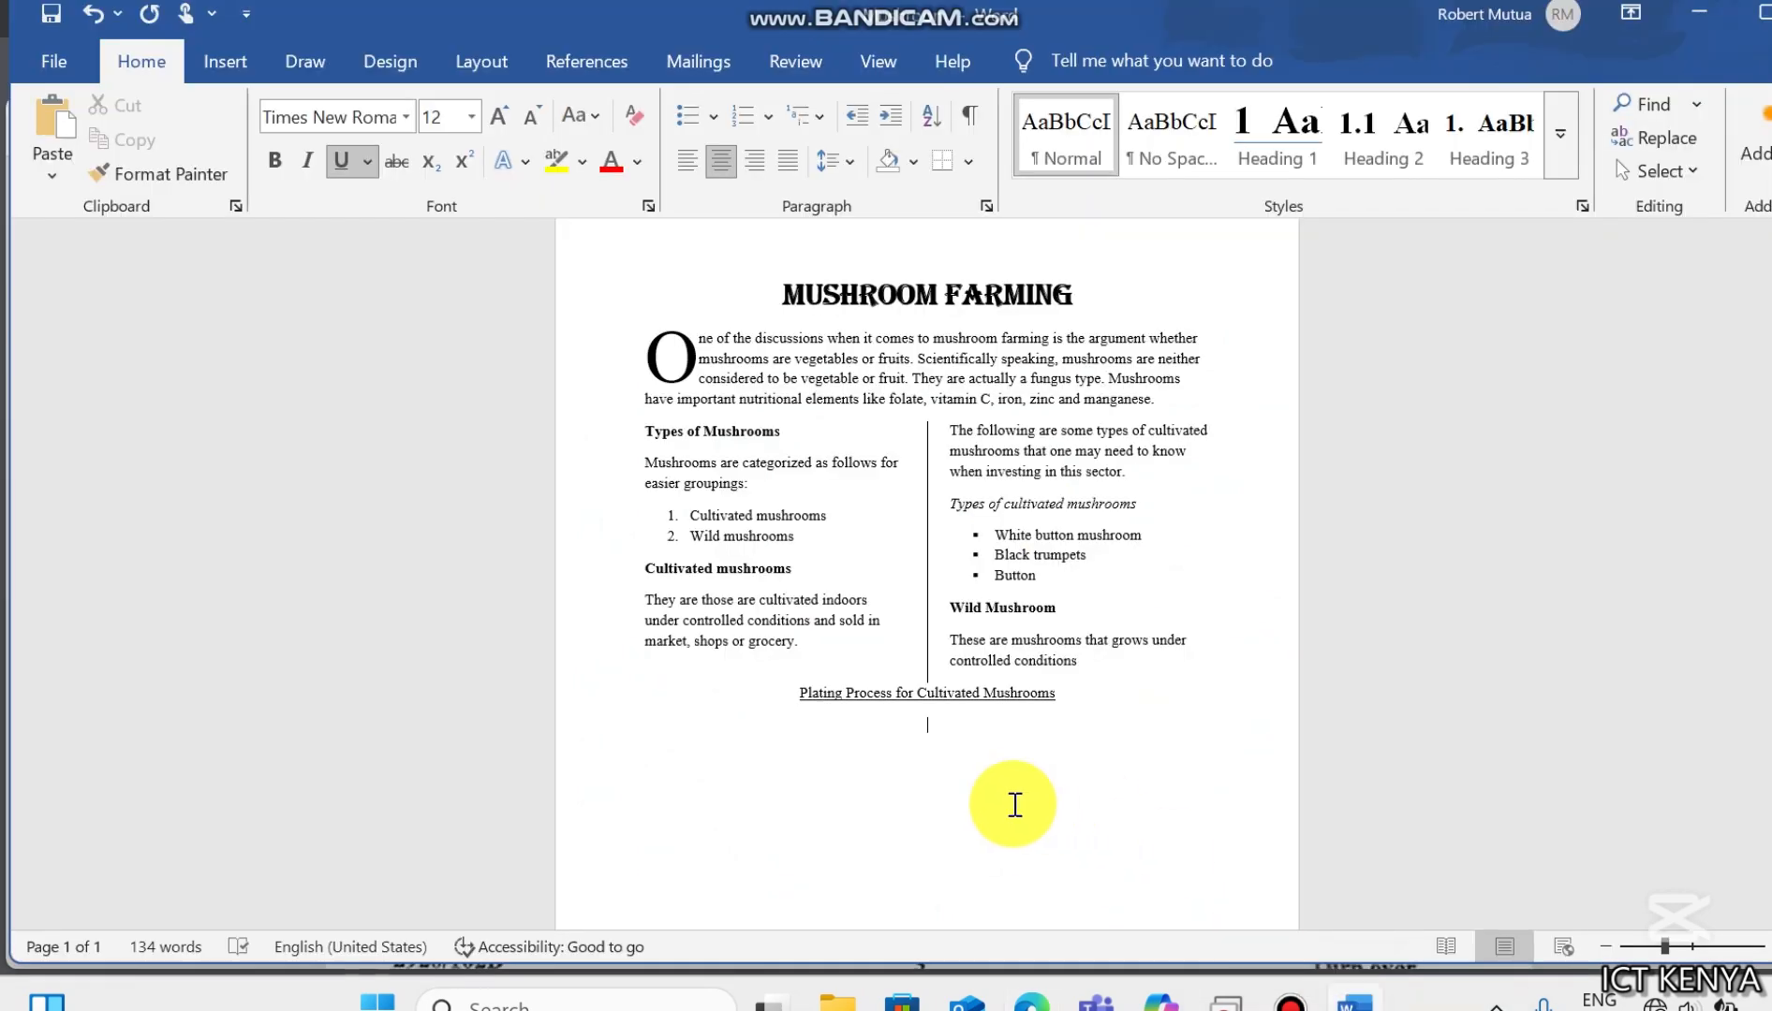
left_click(223, 62)
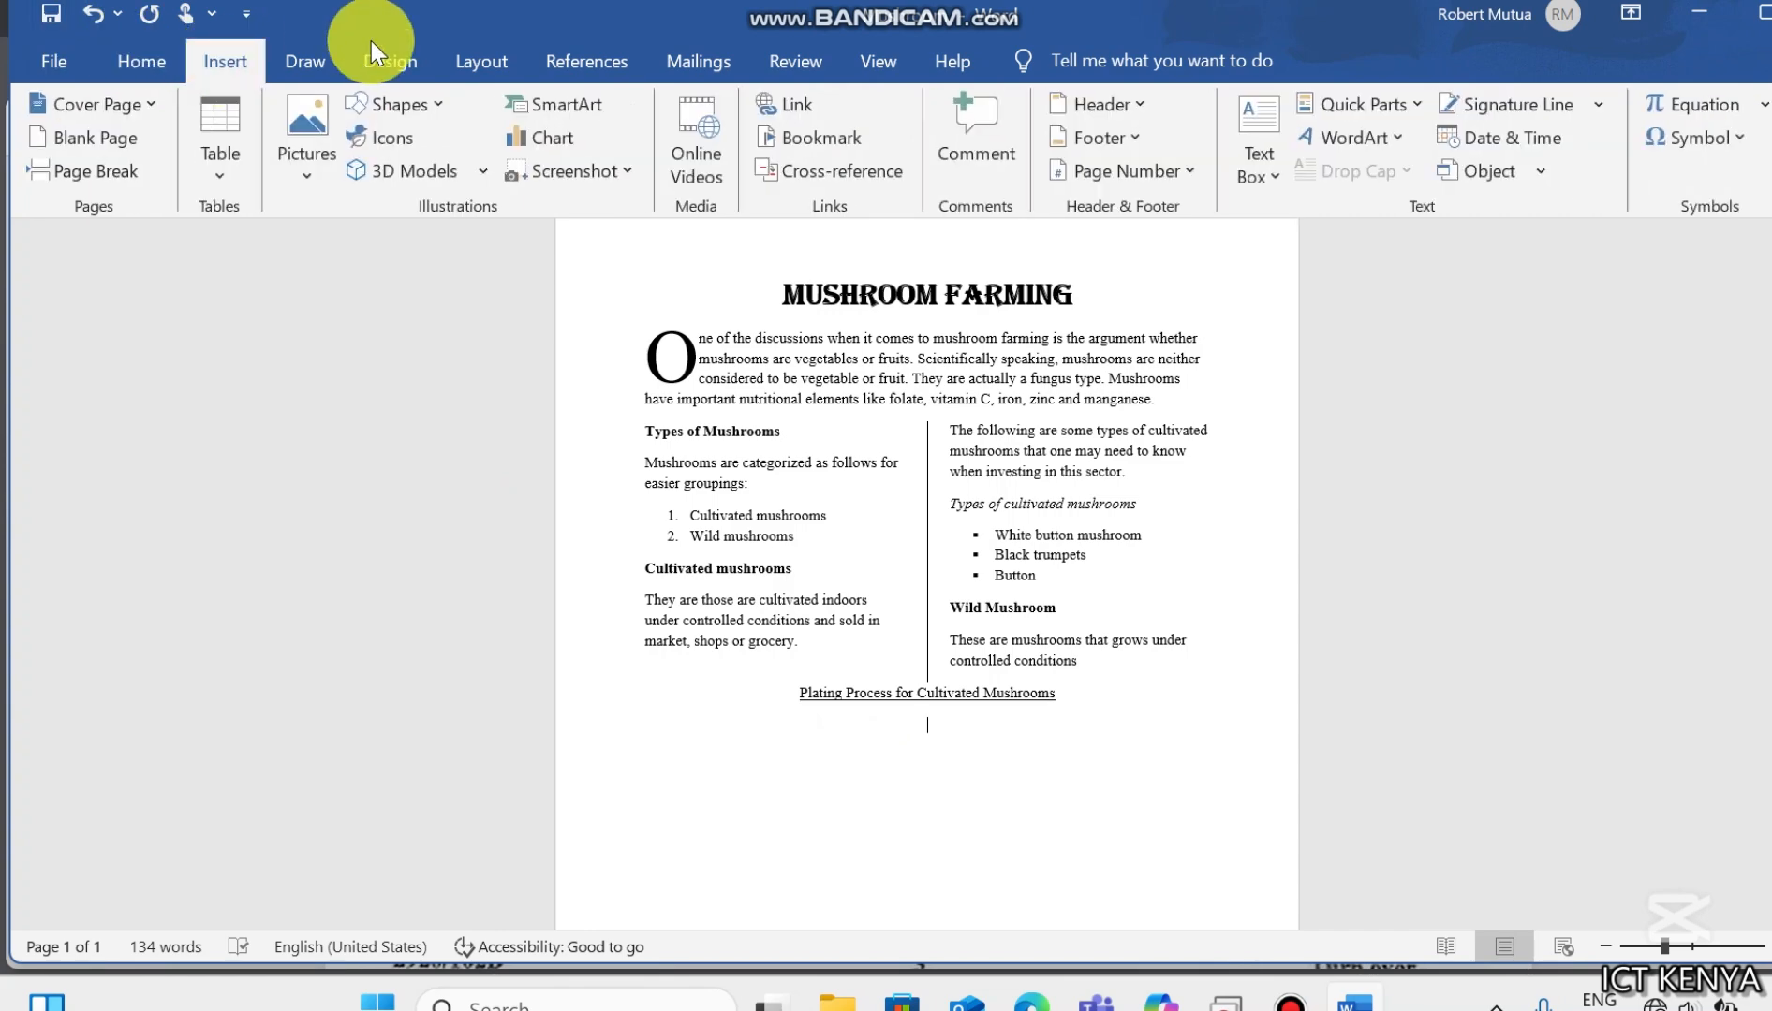
left_click(421, 104)
left_click(496, 173)
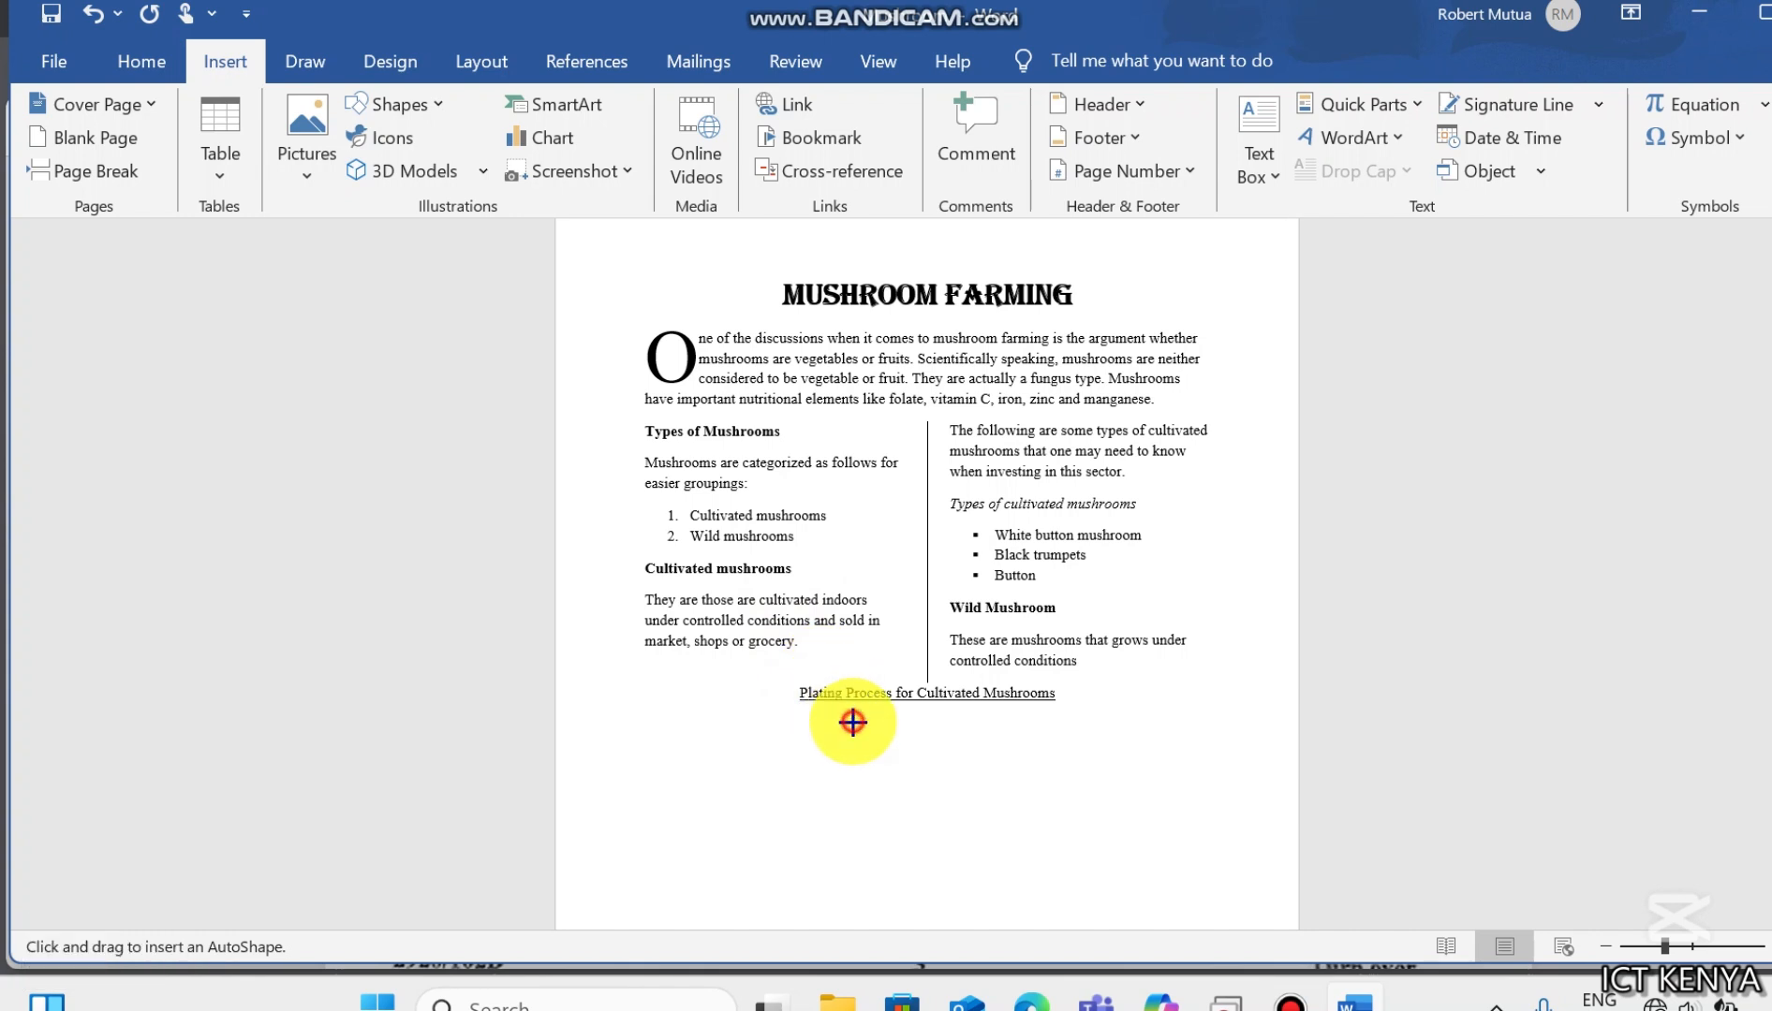
left_click_drag(852, 722, 951, 812)
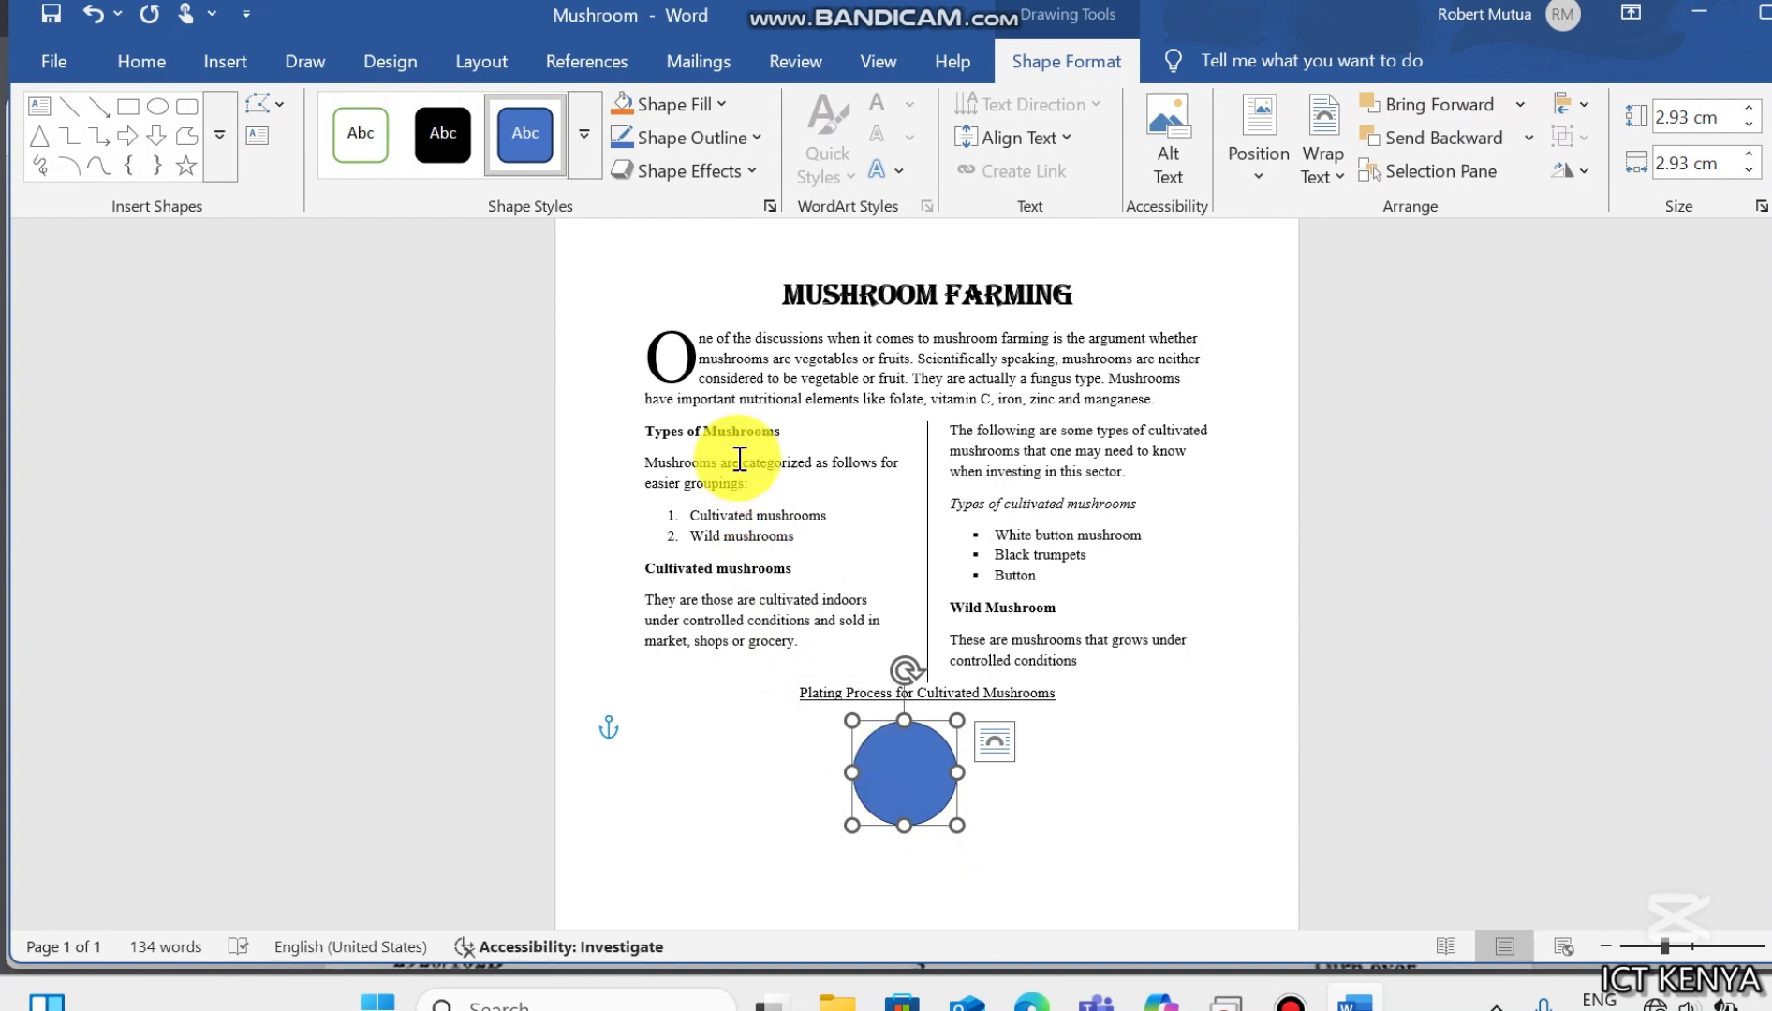
Step: Apply the white-filled, black-outlined theme style to the circle and set its outline weight to 4½ pt
left_click(585, 159)
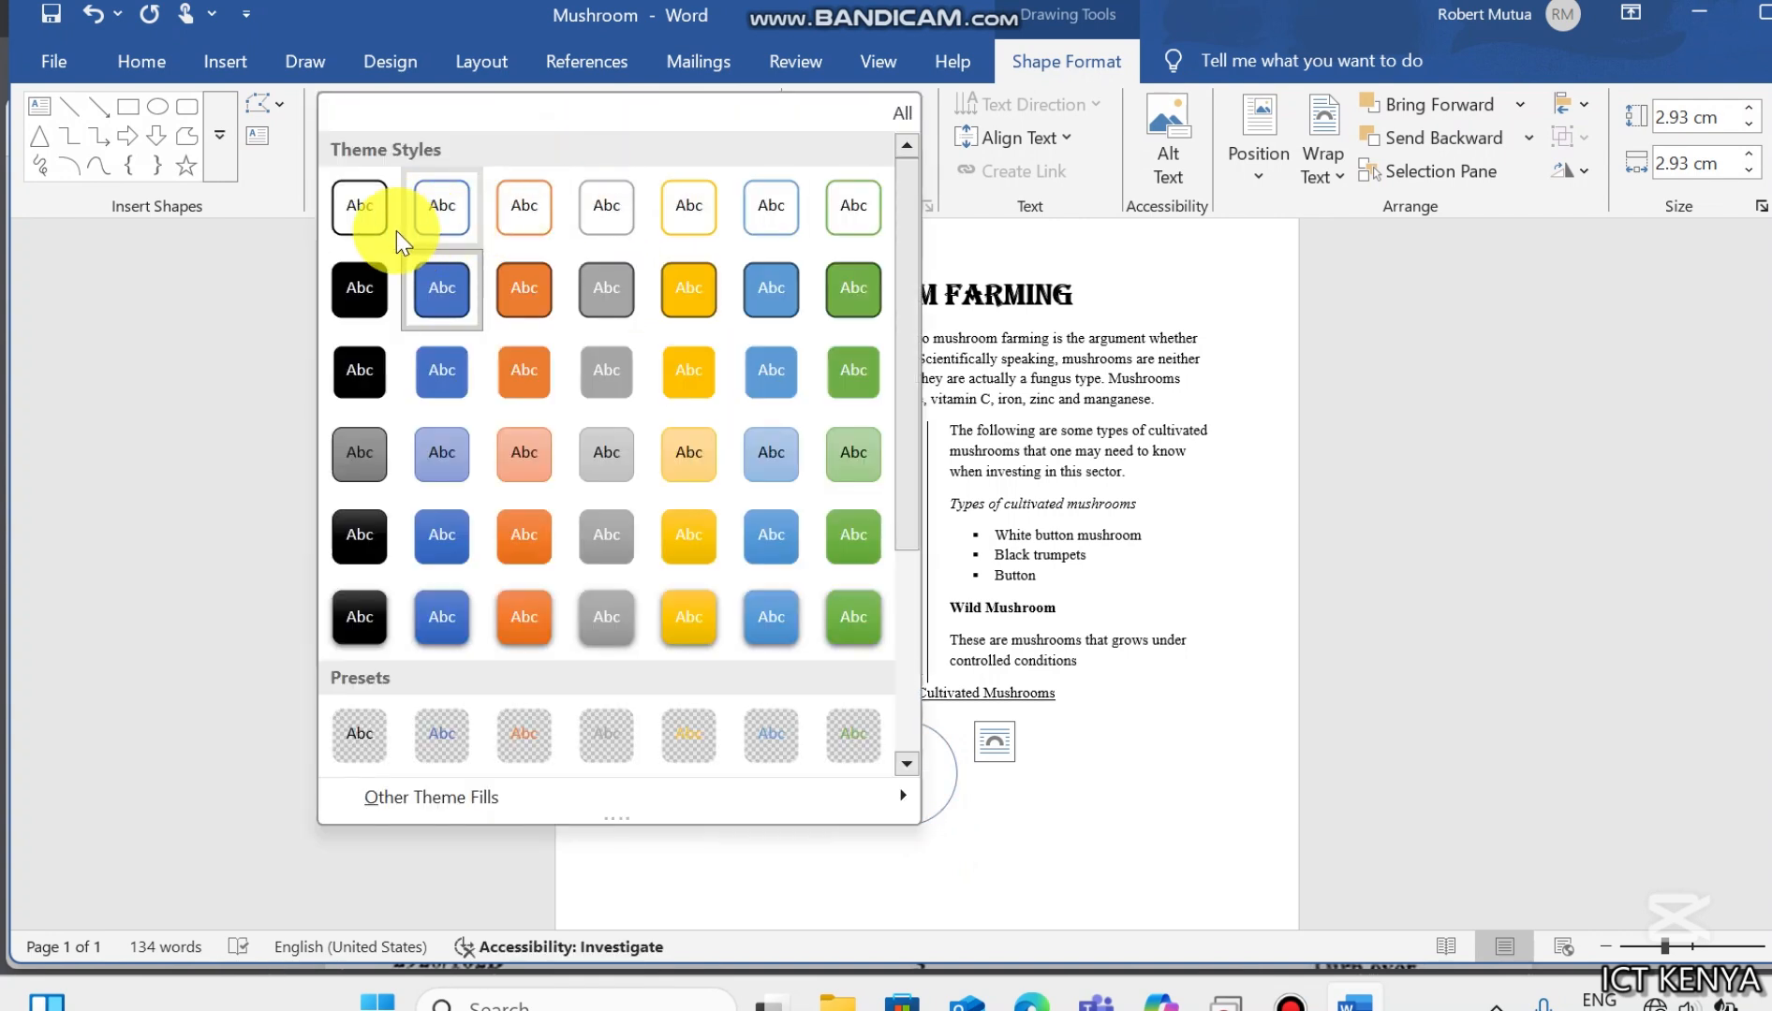
left_click(350, 221)
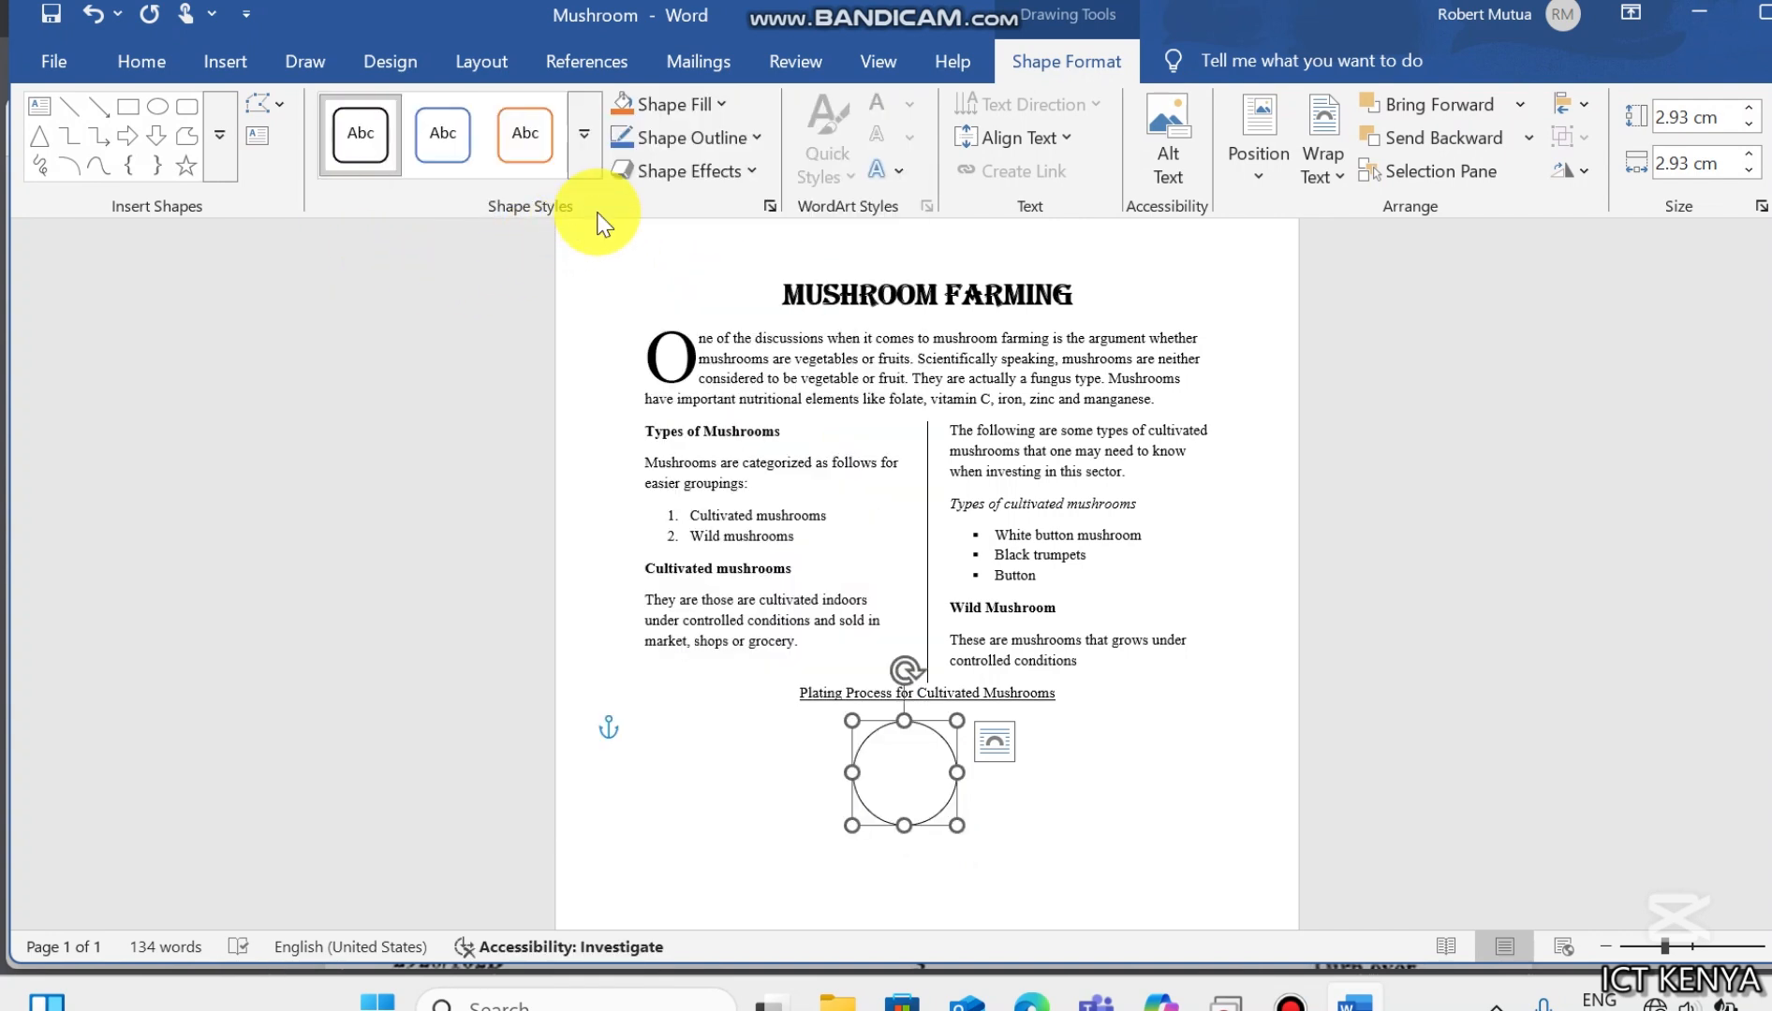
left_click(691, 140)
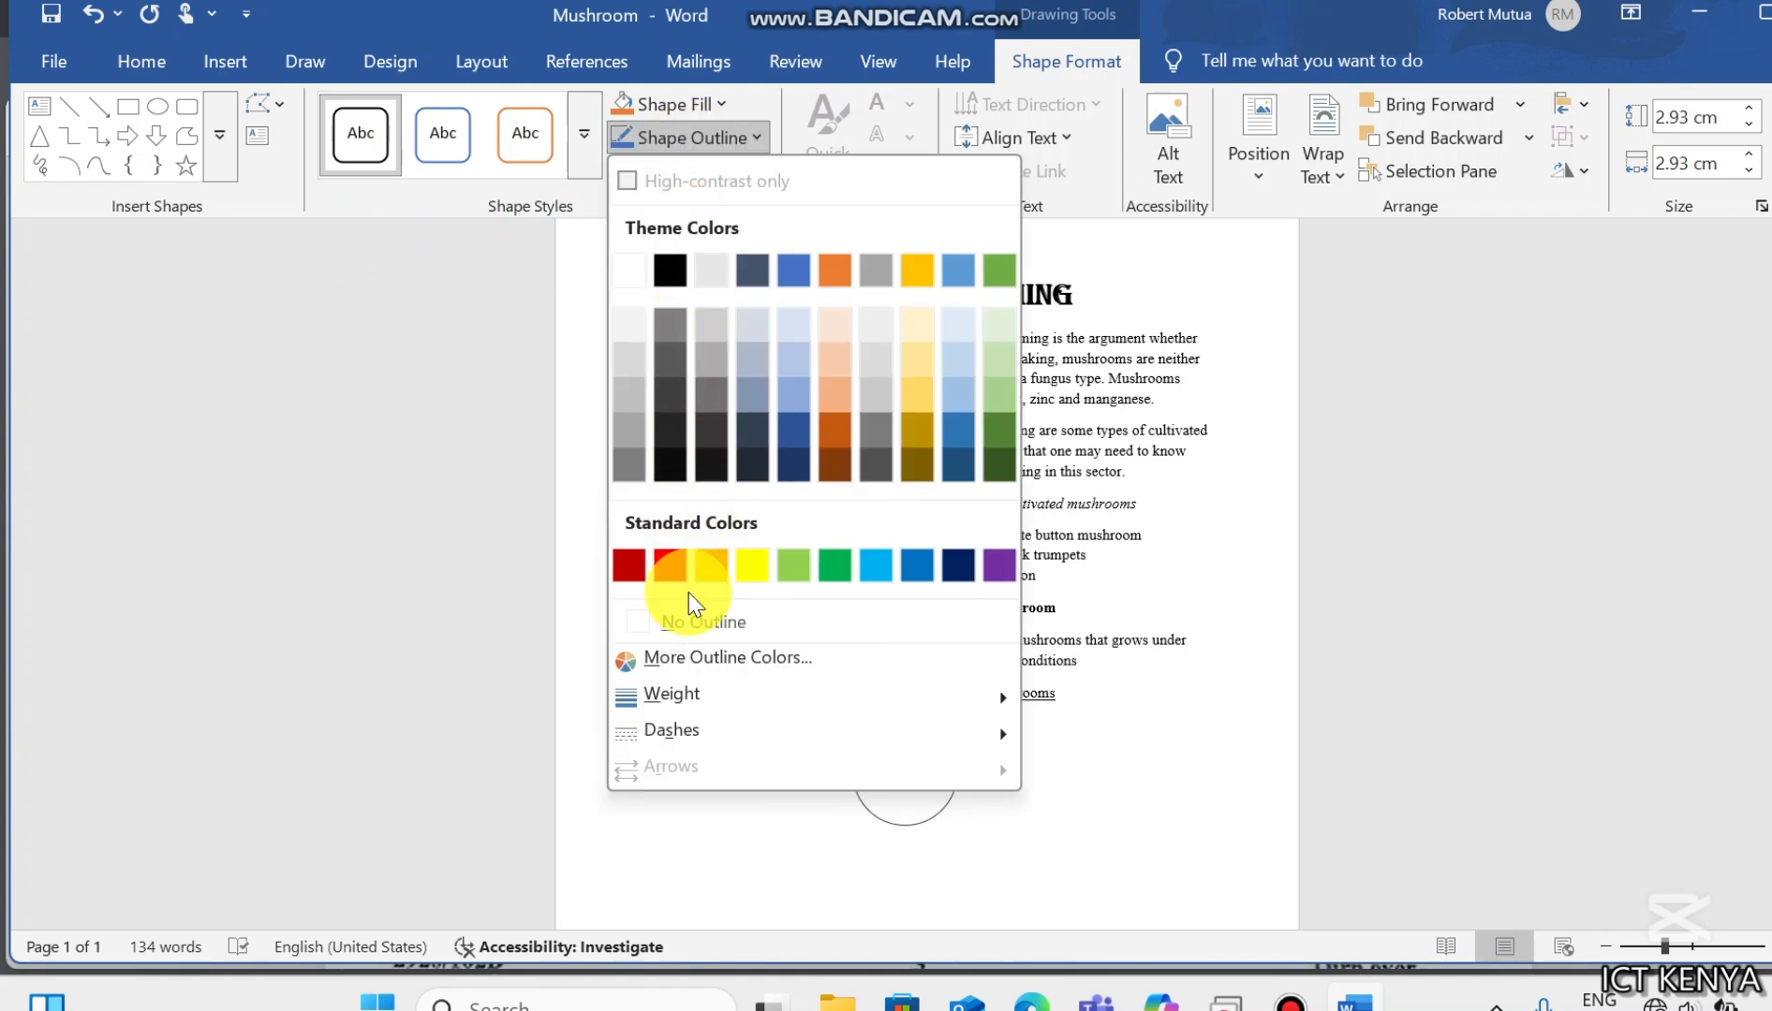
mouse_move(691, 694)
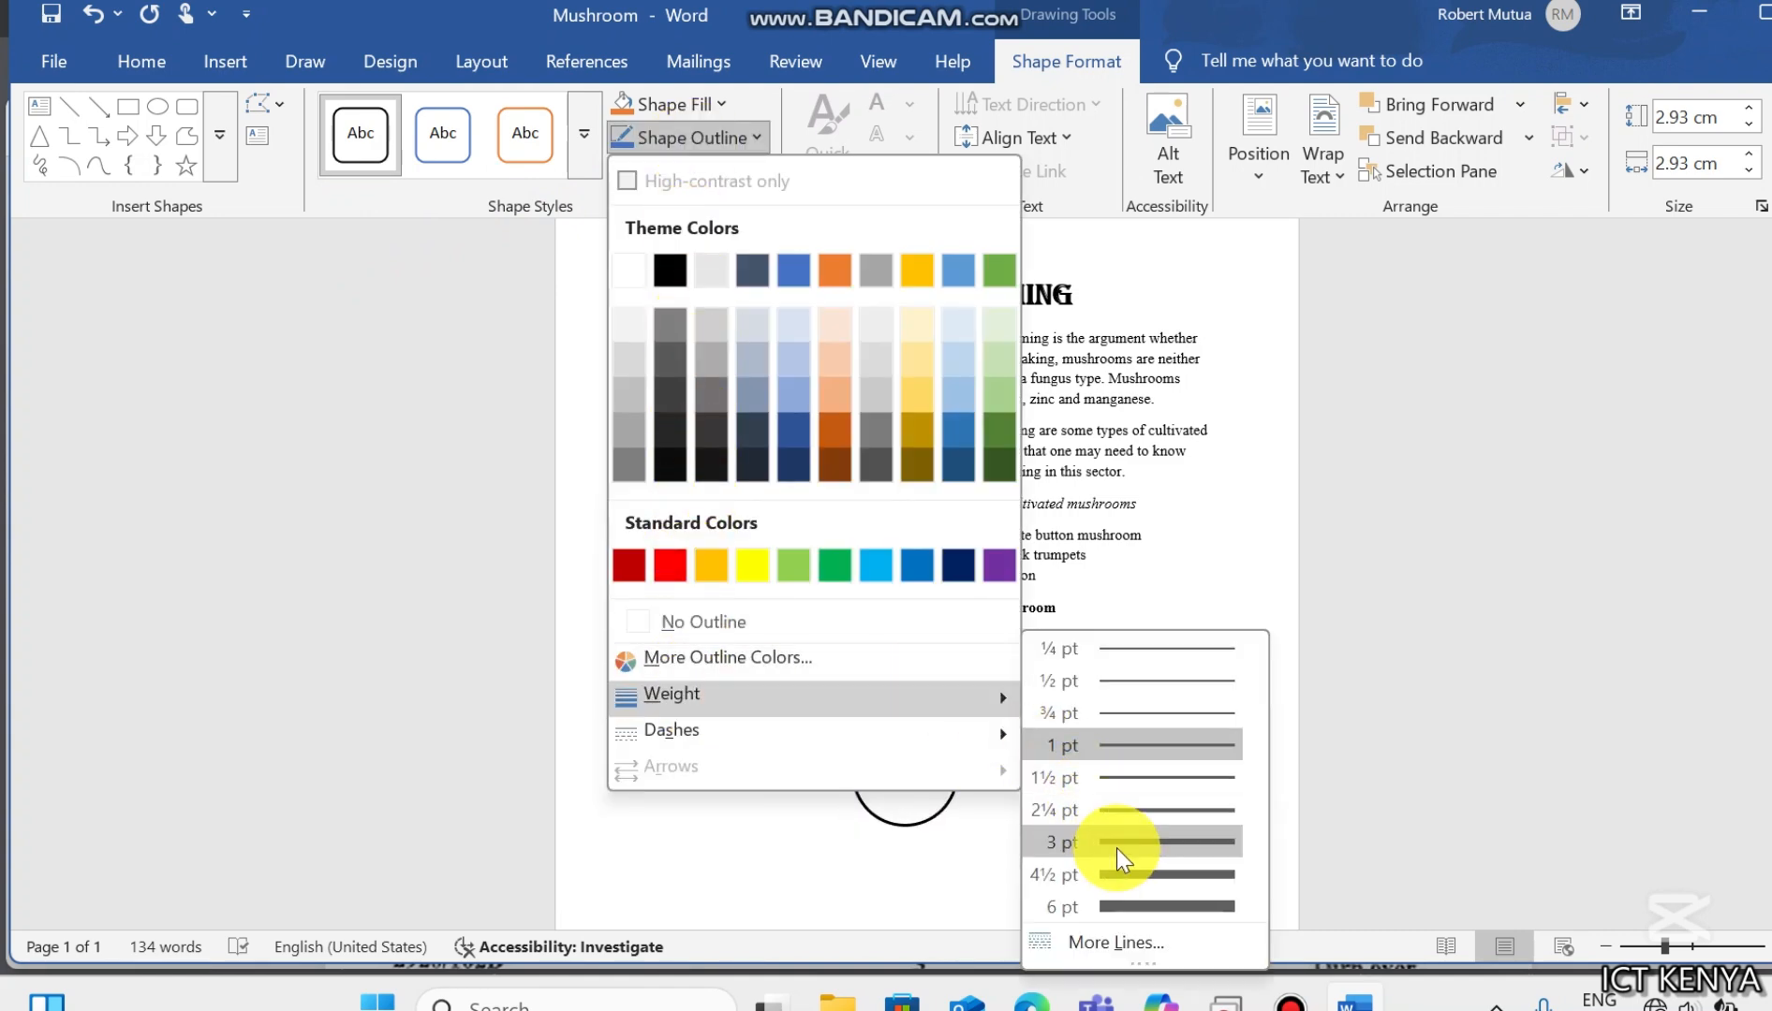
left_click(1119, 873)
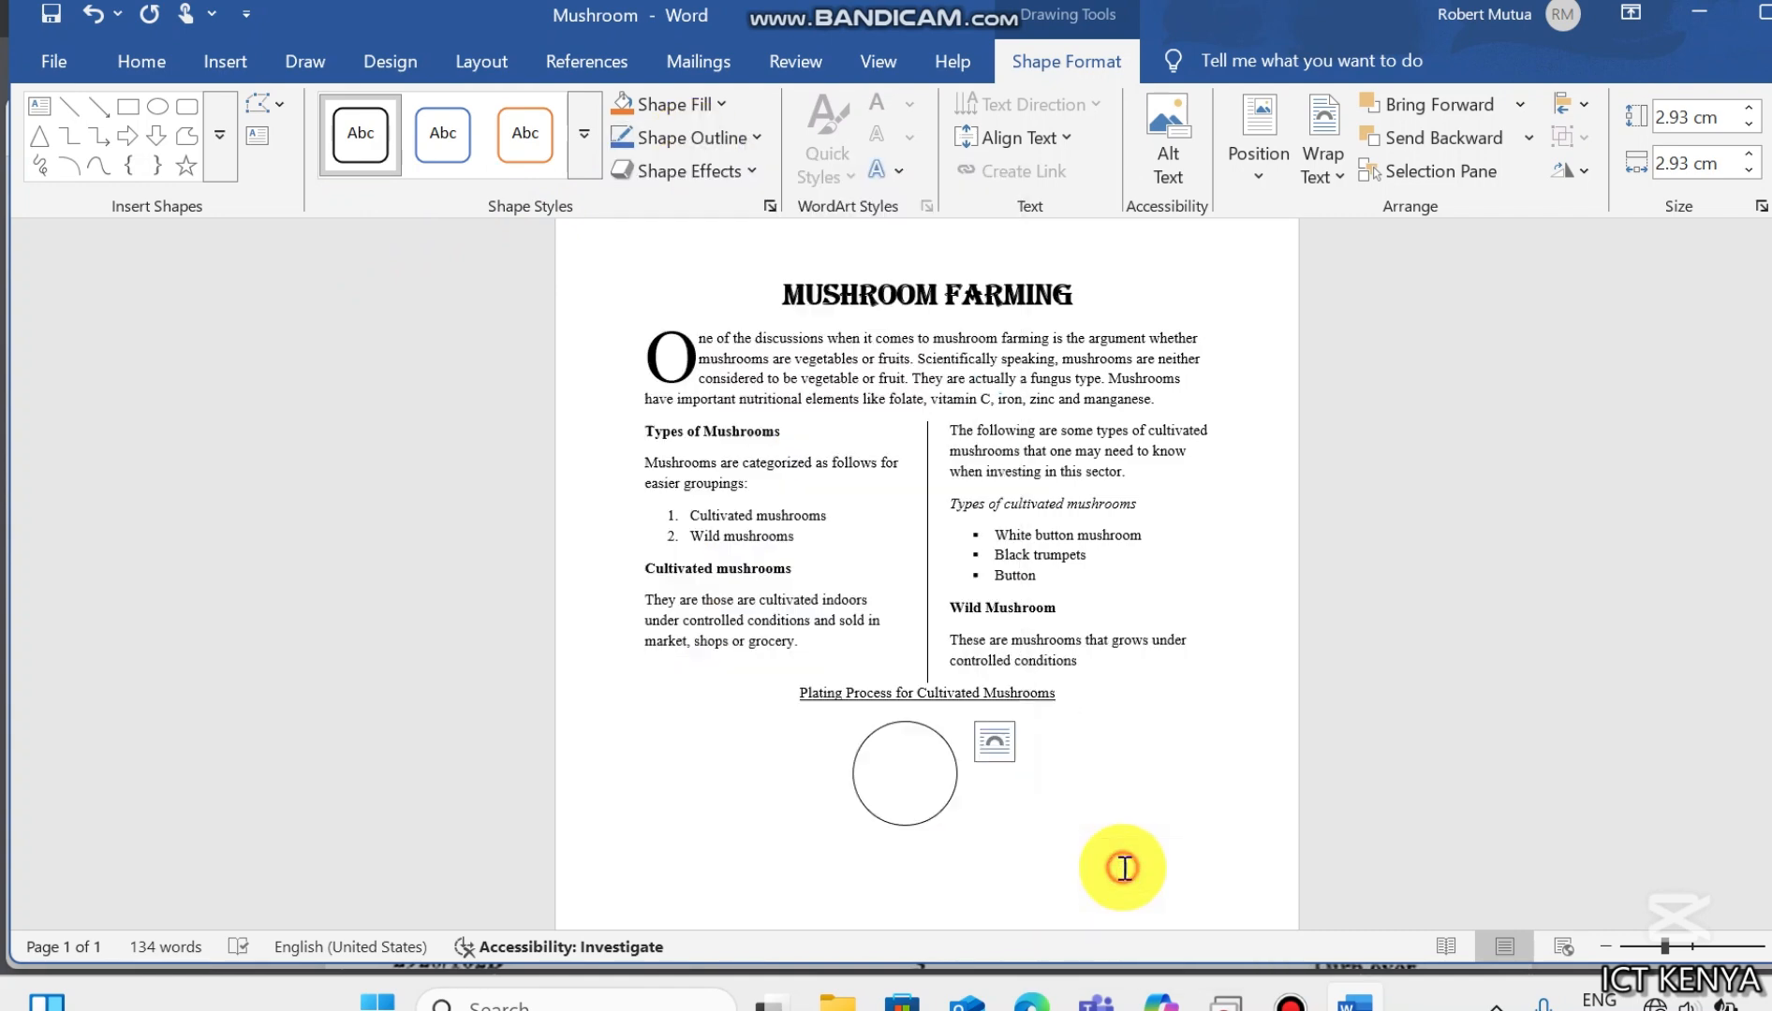
Step: Check the first label in the exam paper's diagram, then add the text "Prepare Fungus" inside the circle
right_click(878, 781)
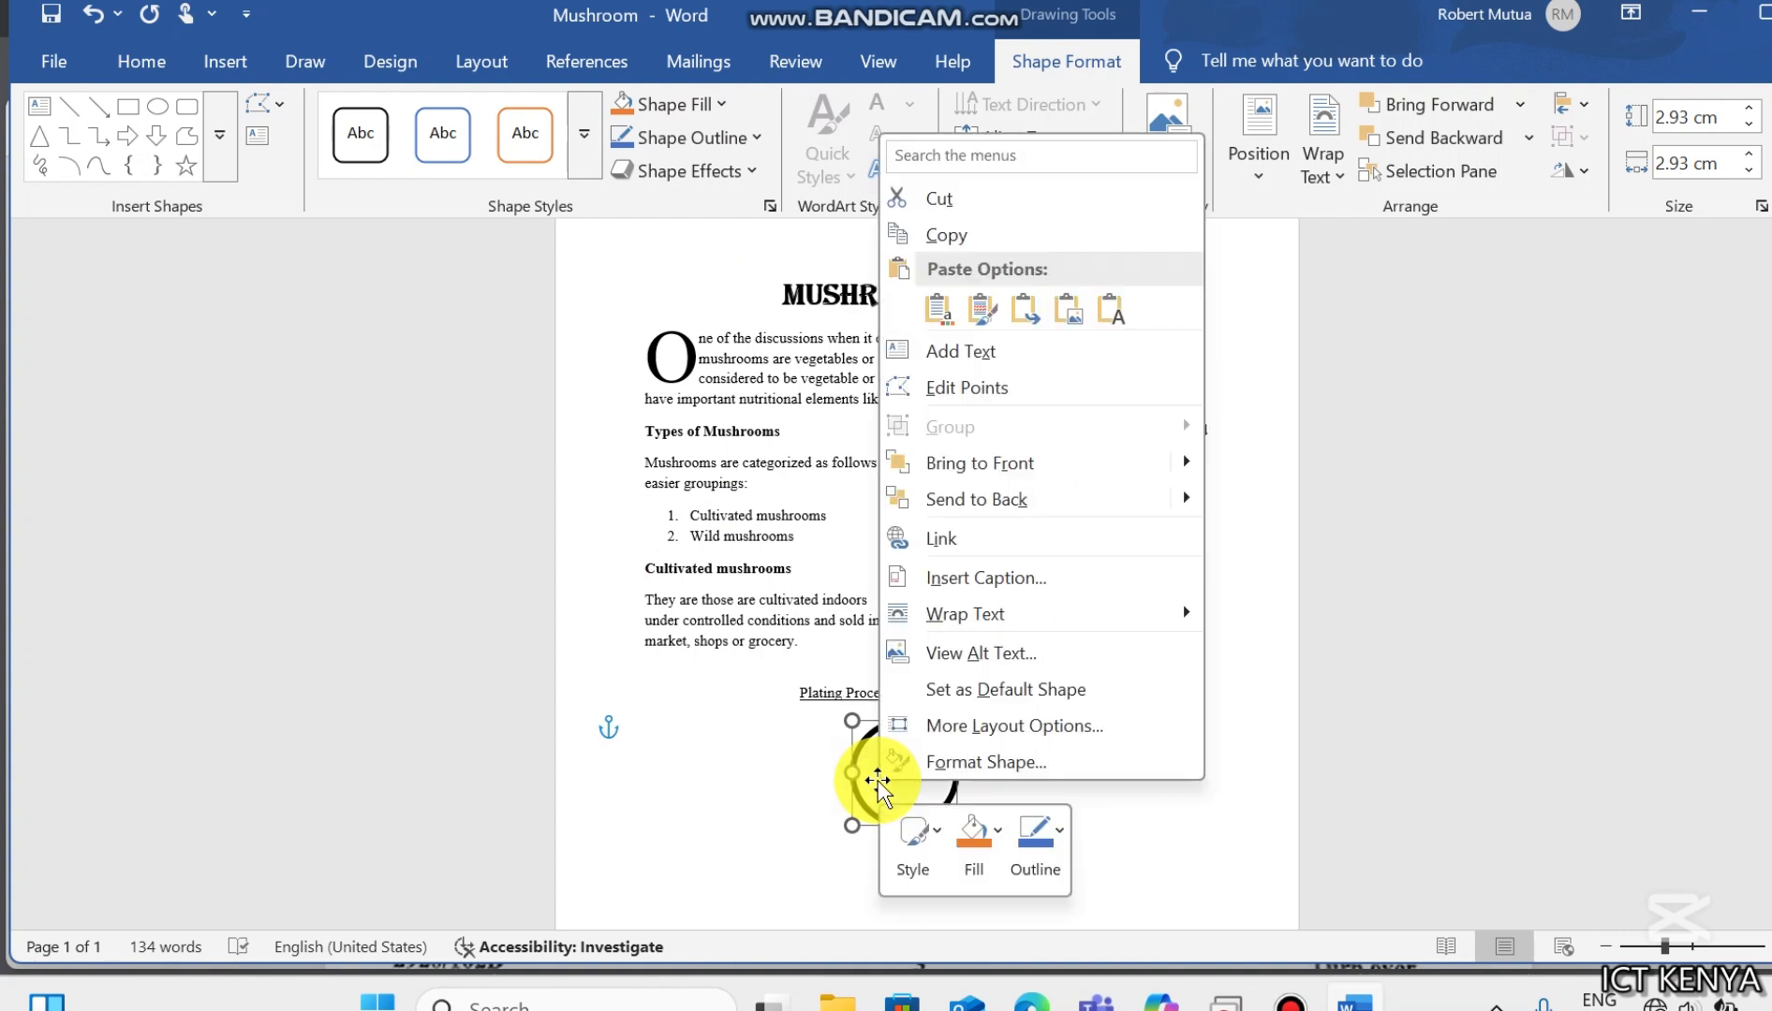
left_click(980, 350)
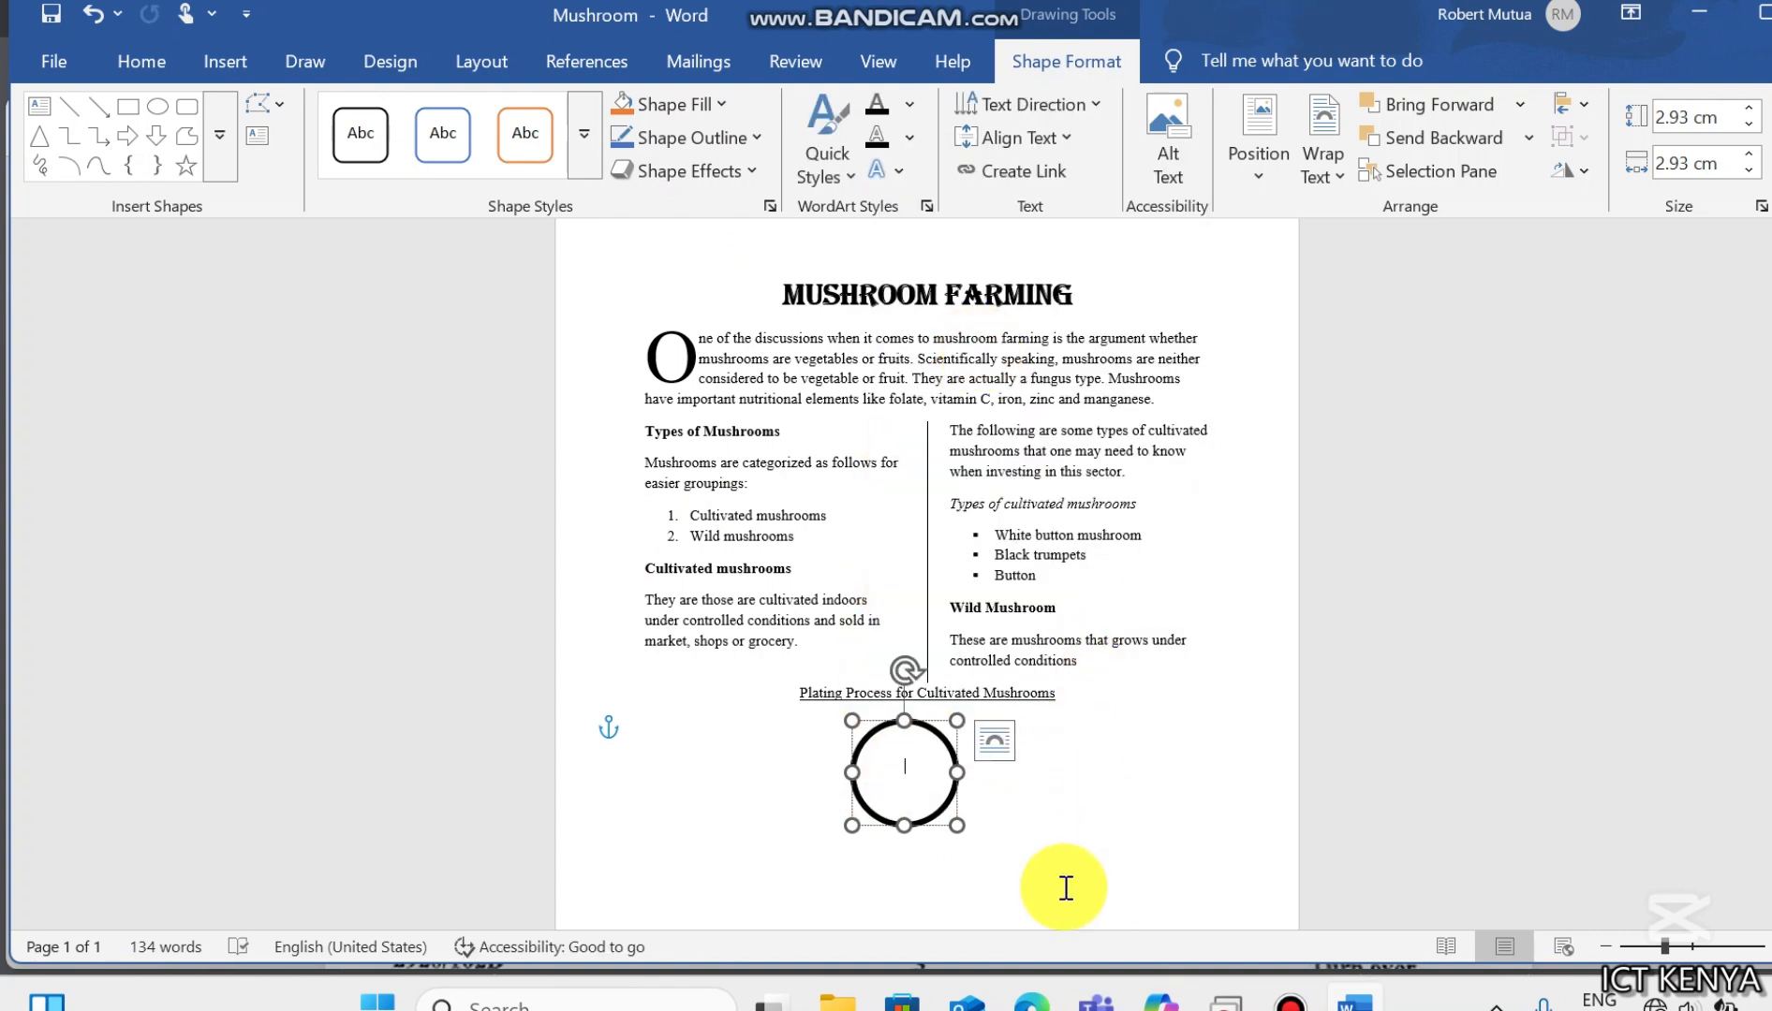
mouse_move(1034, 998)
mouse_move(1047, 870)
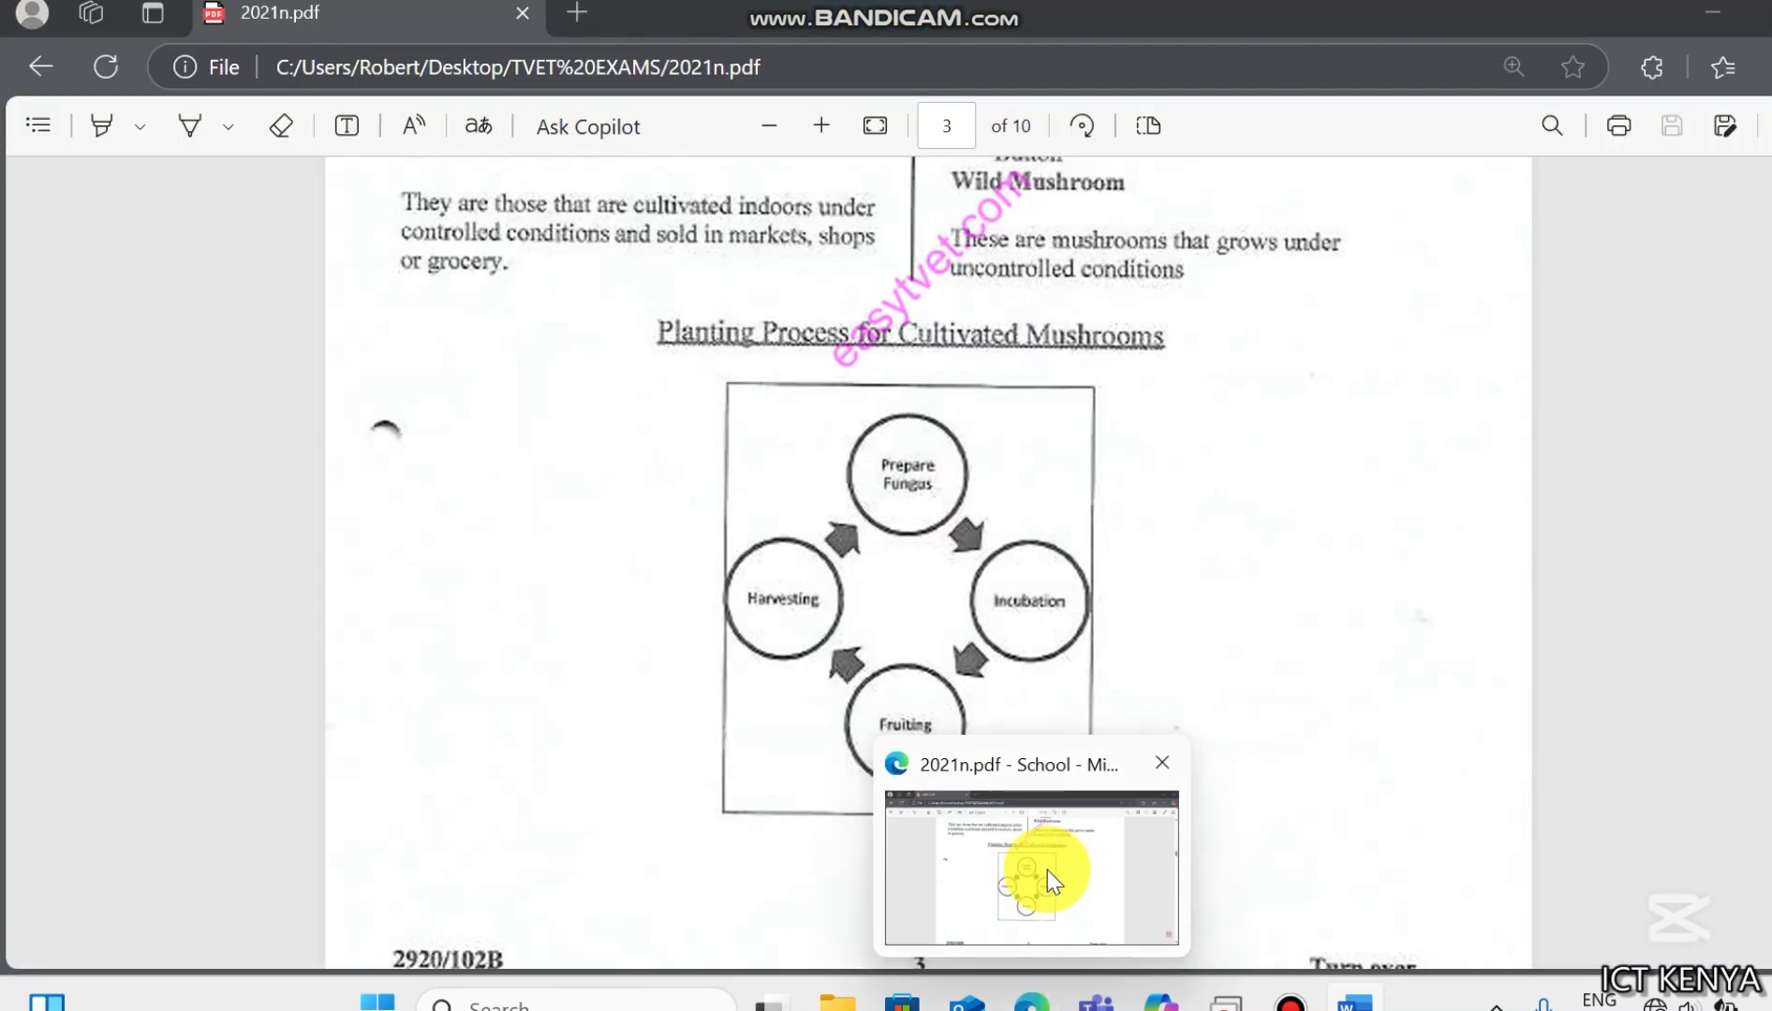
type("Prepare")
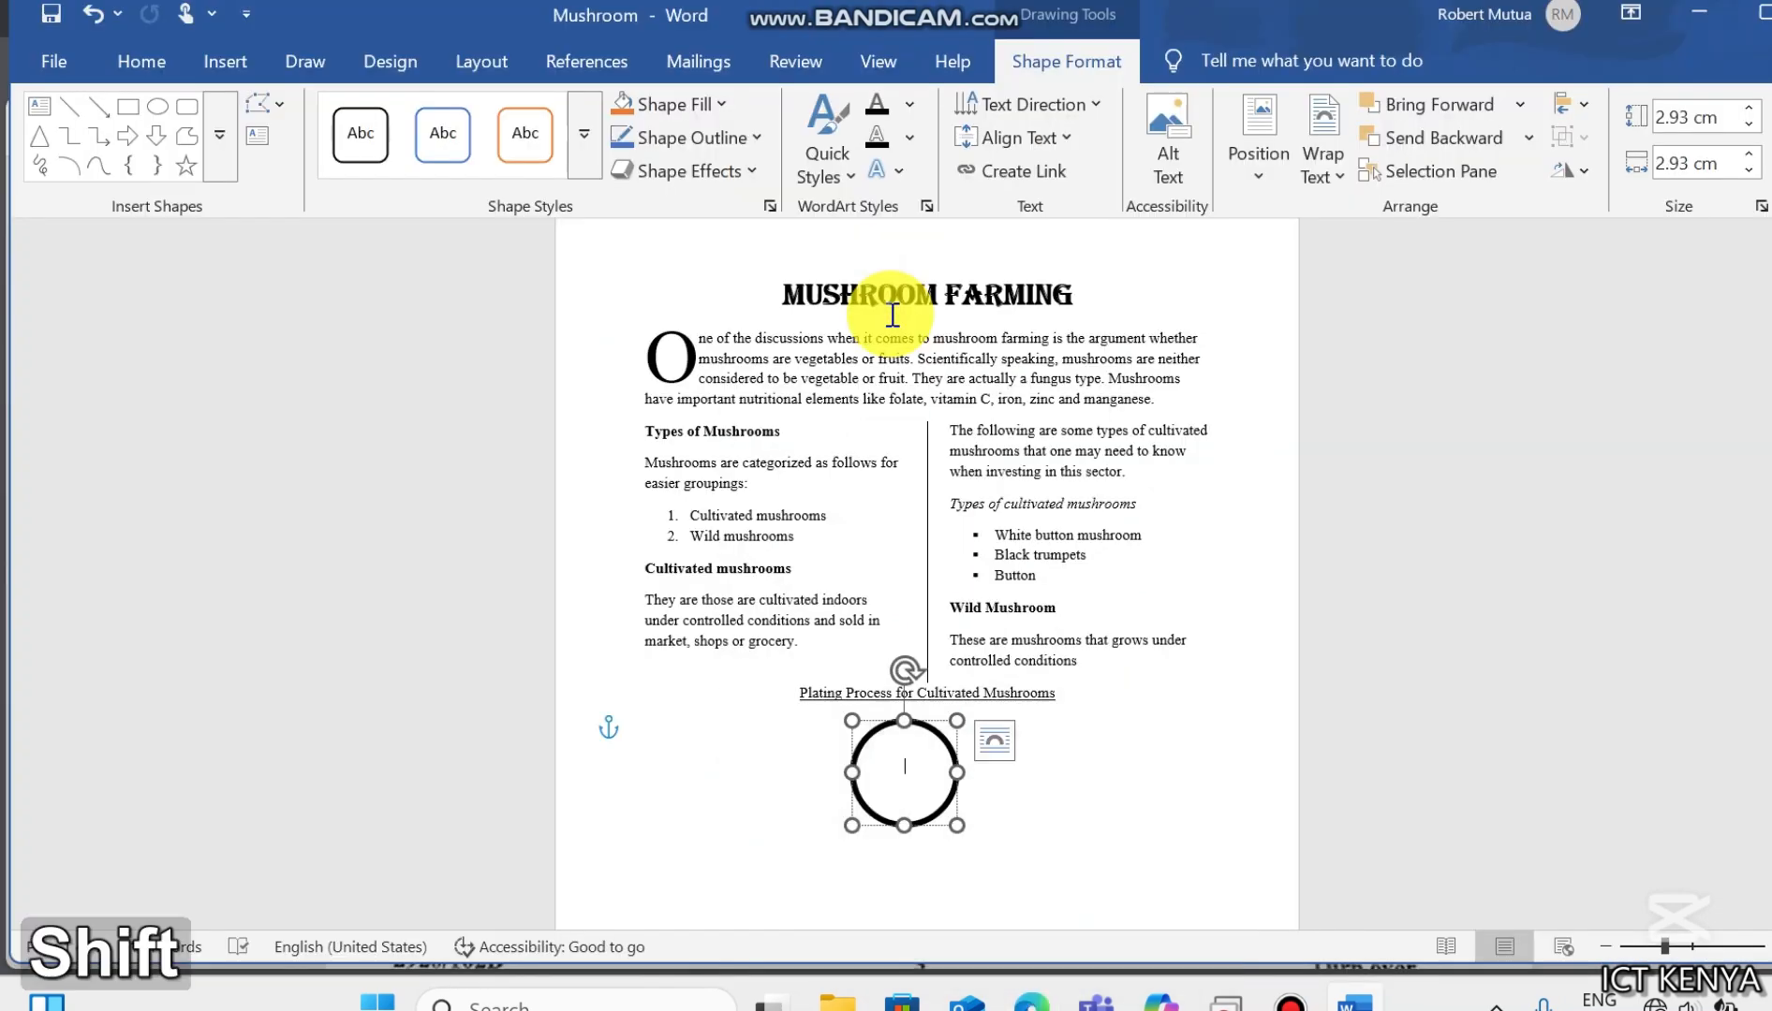
type(" Fungu")
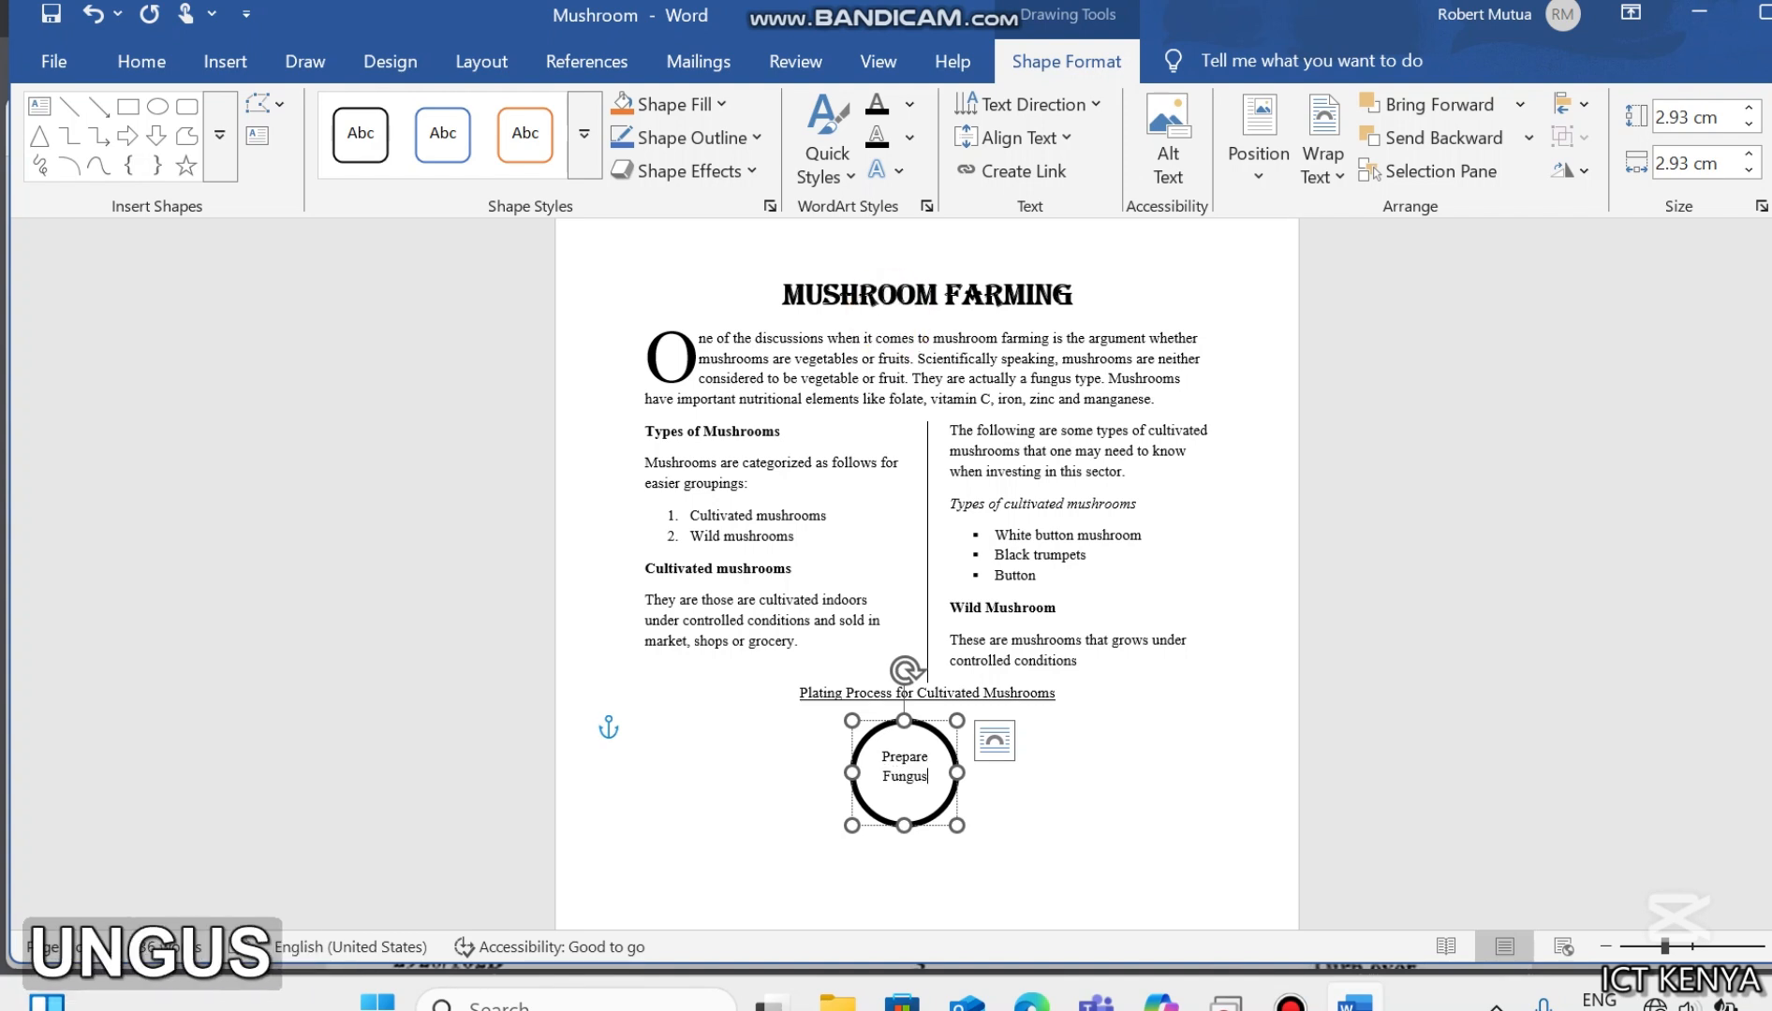
type("s")
left_click(1055, 828)
key("Down")
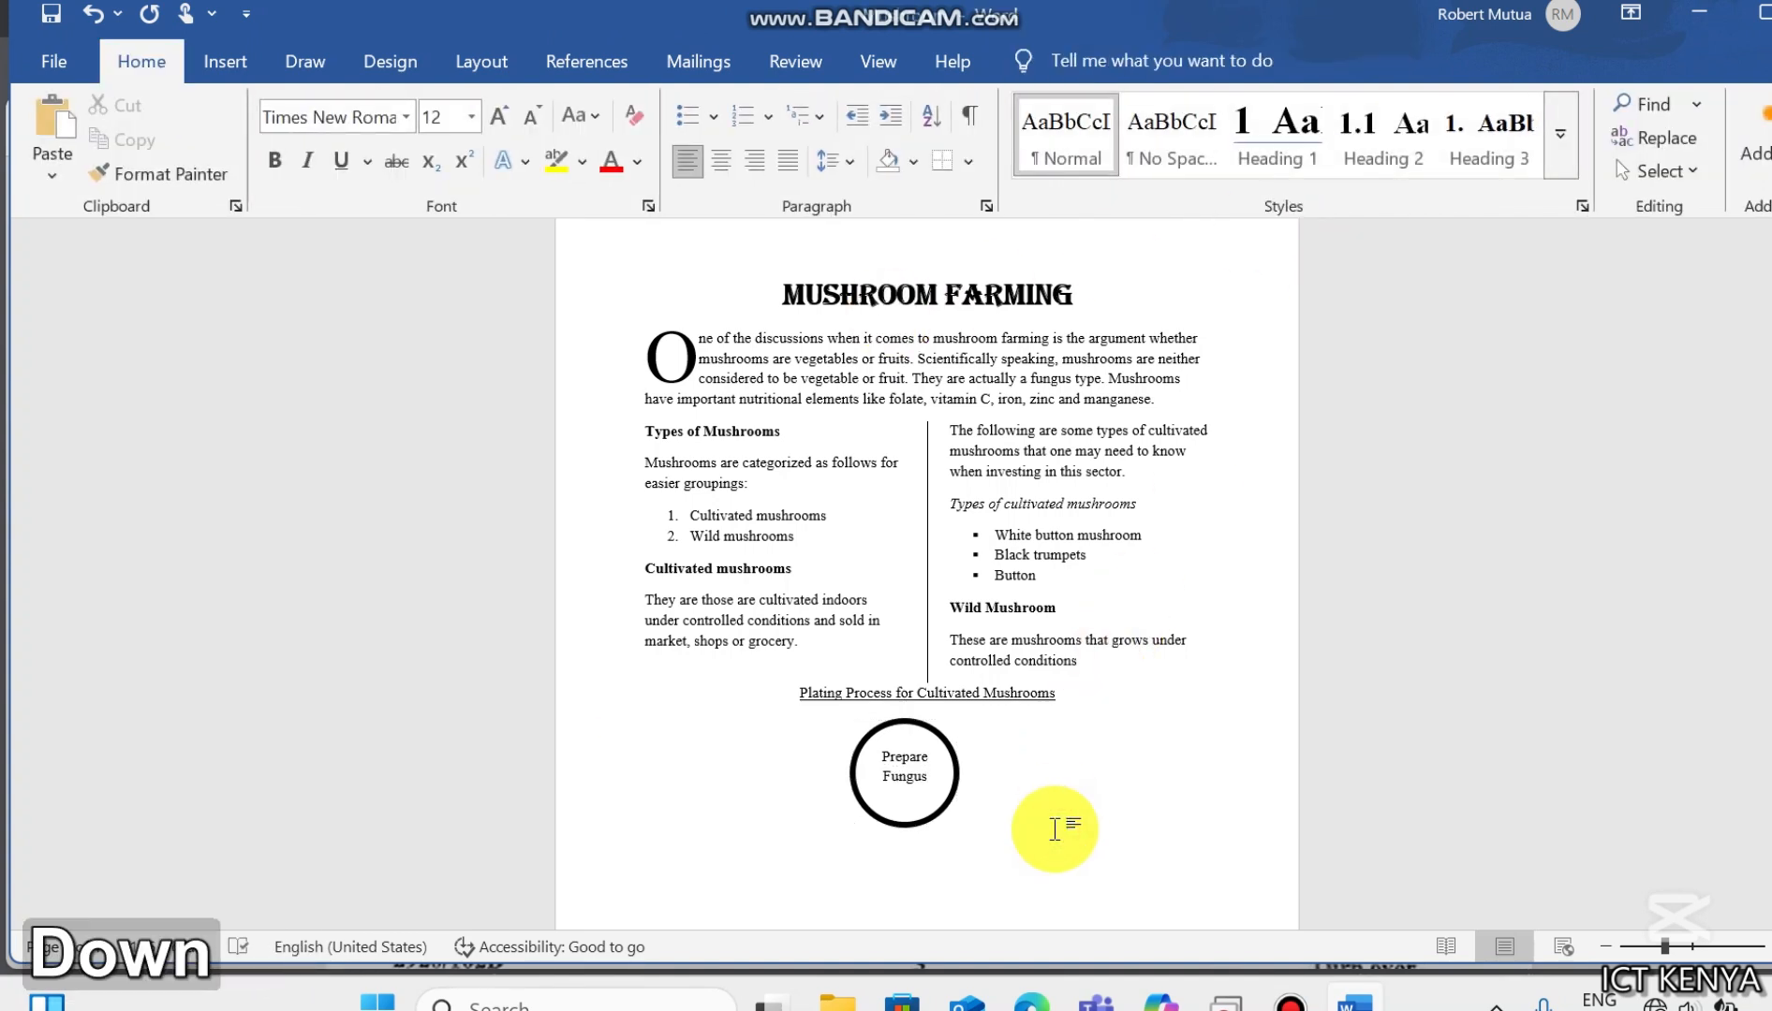
scroll(1055, 828, "down", 3)
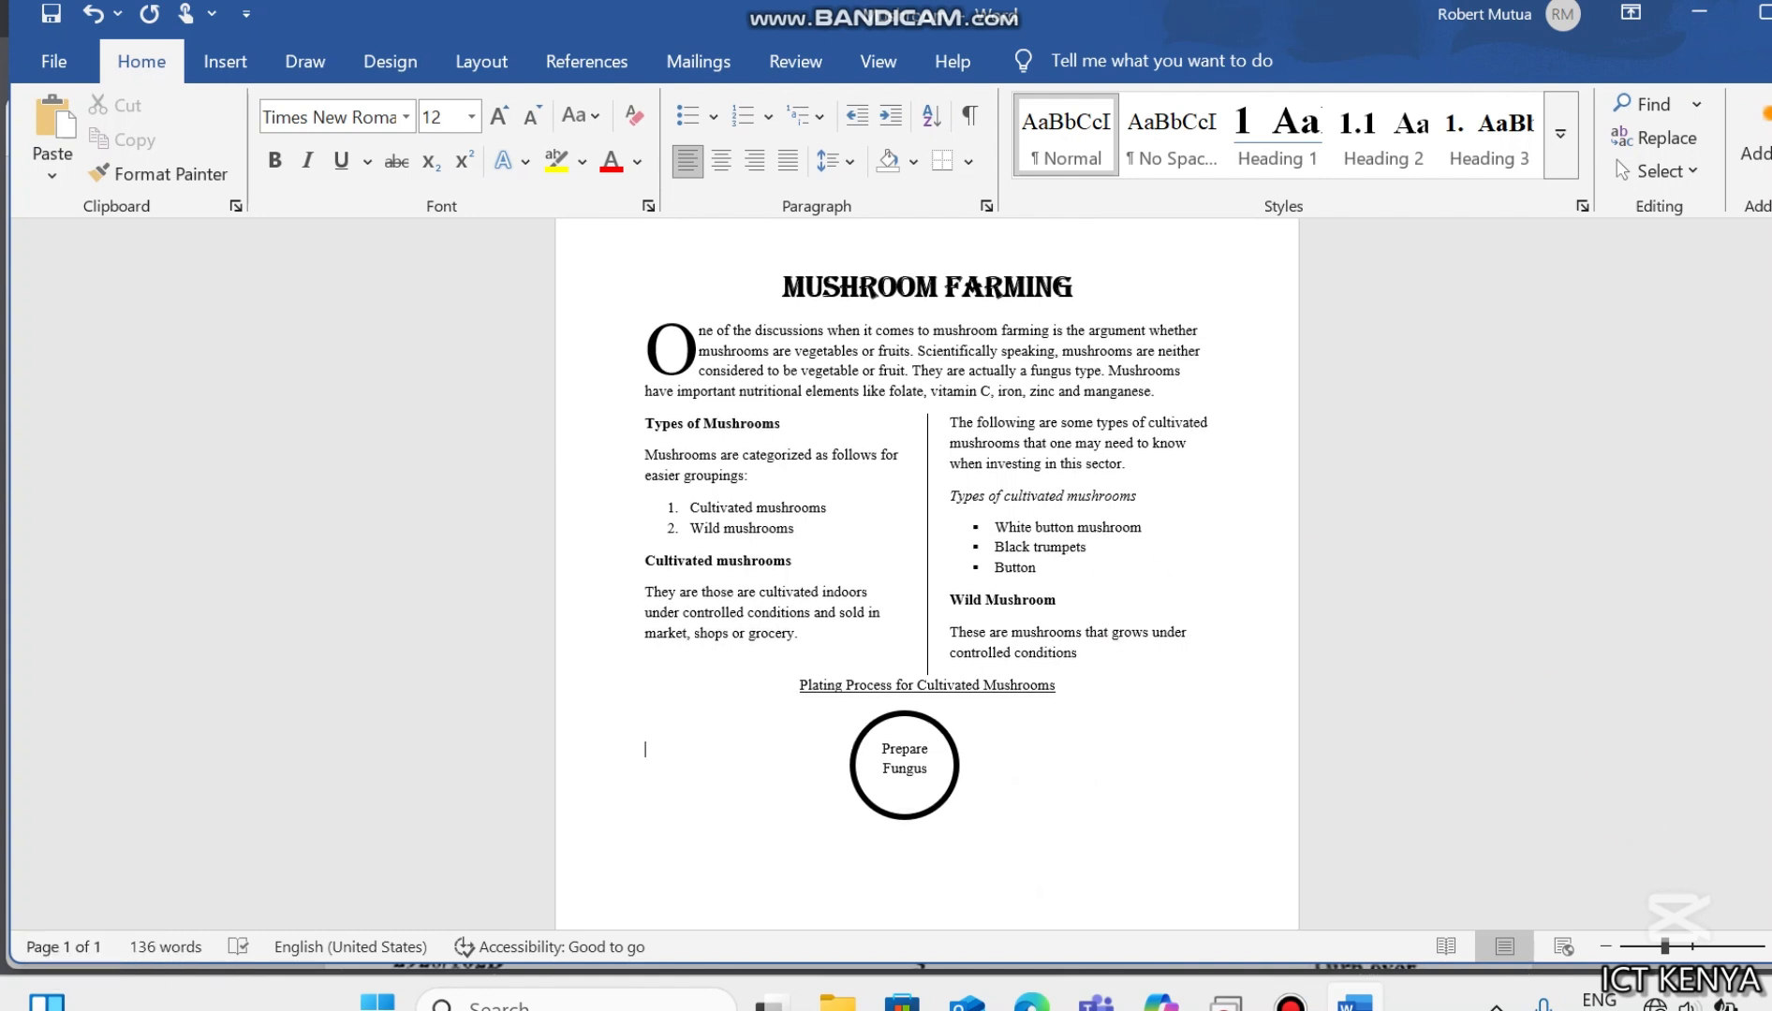
scroll(927, 562, "down", 1)
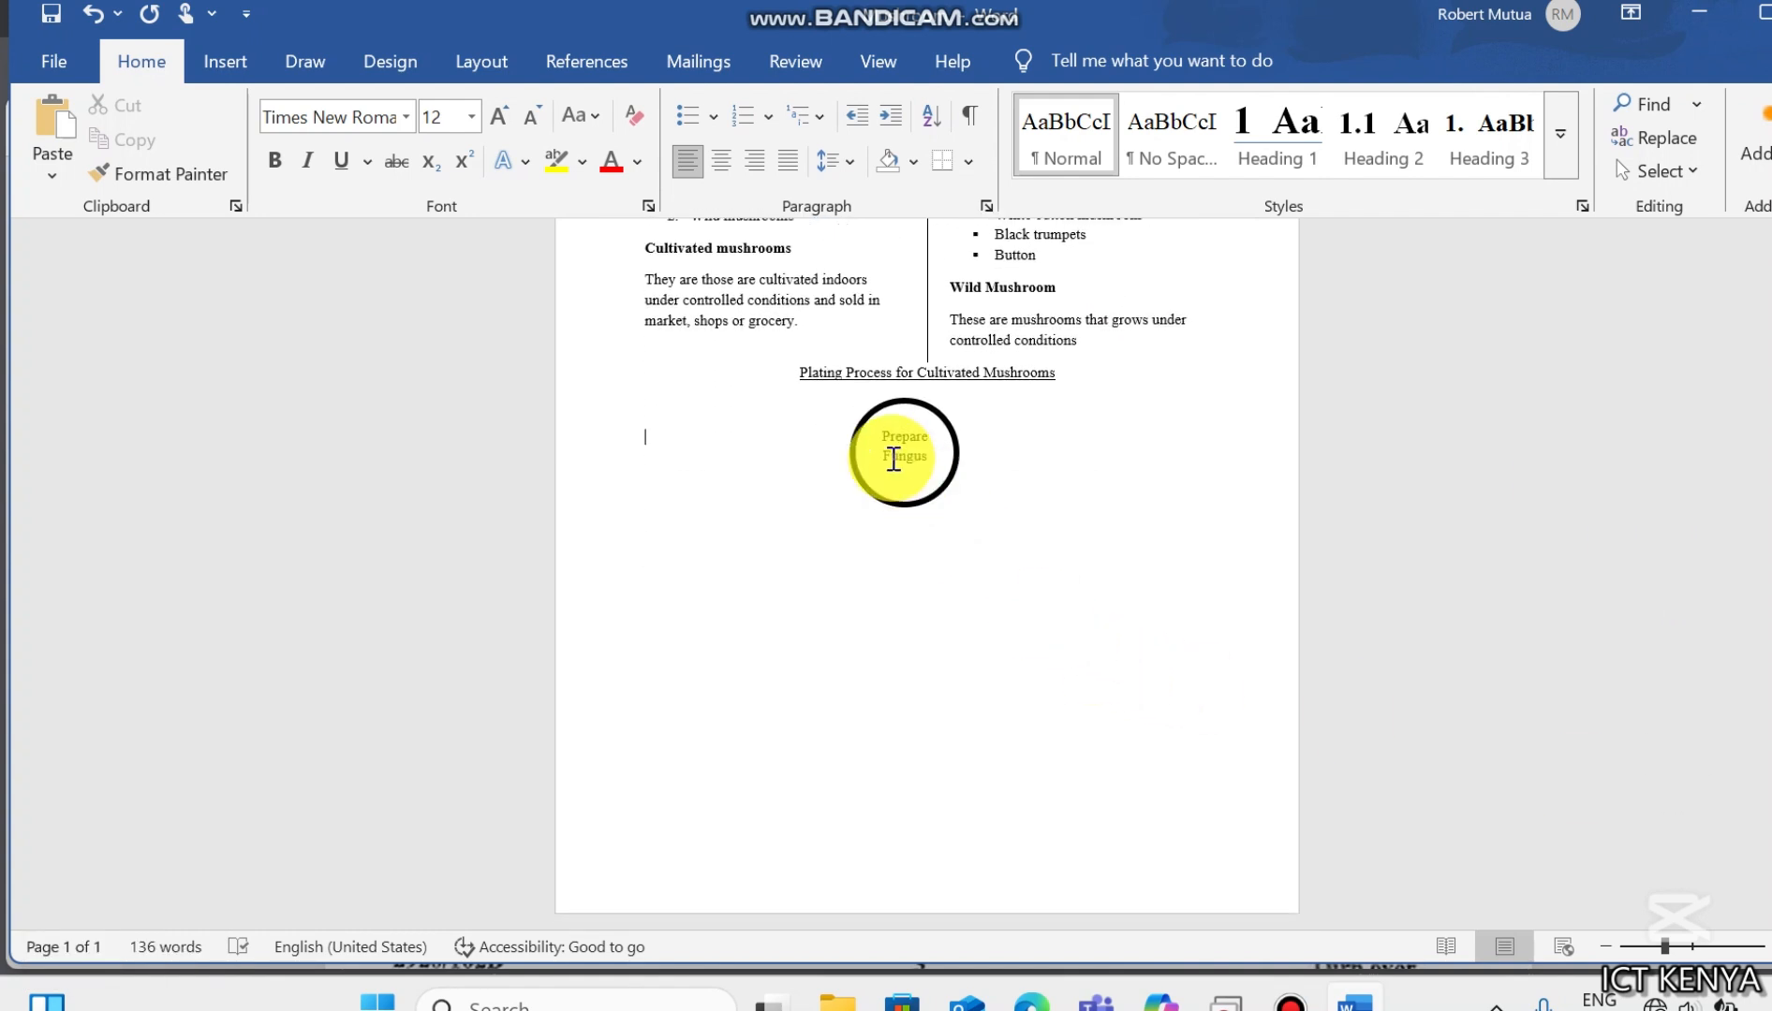
Step: Copy the "Prepare Fungus" circle and paste three duplicates of it for the cycle diagram
left_click(896, 505)
key("ctrl+c")
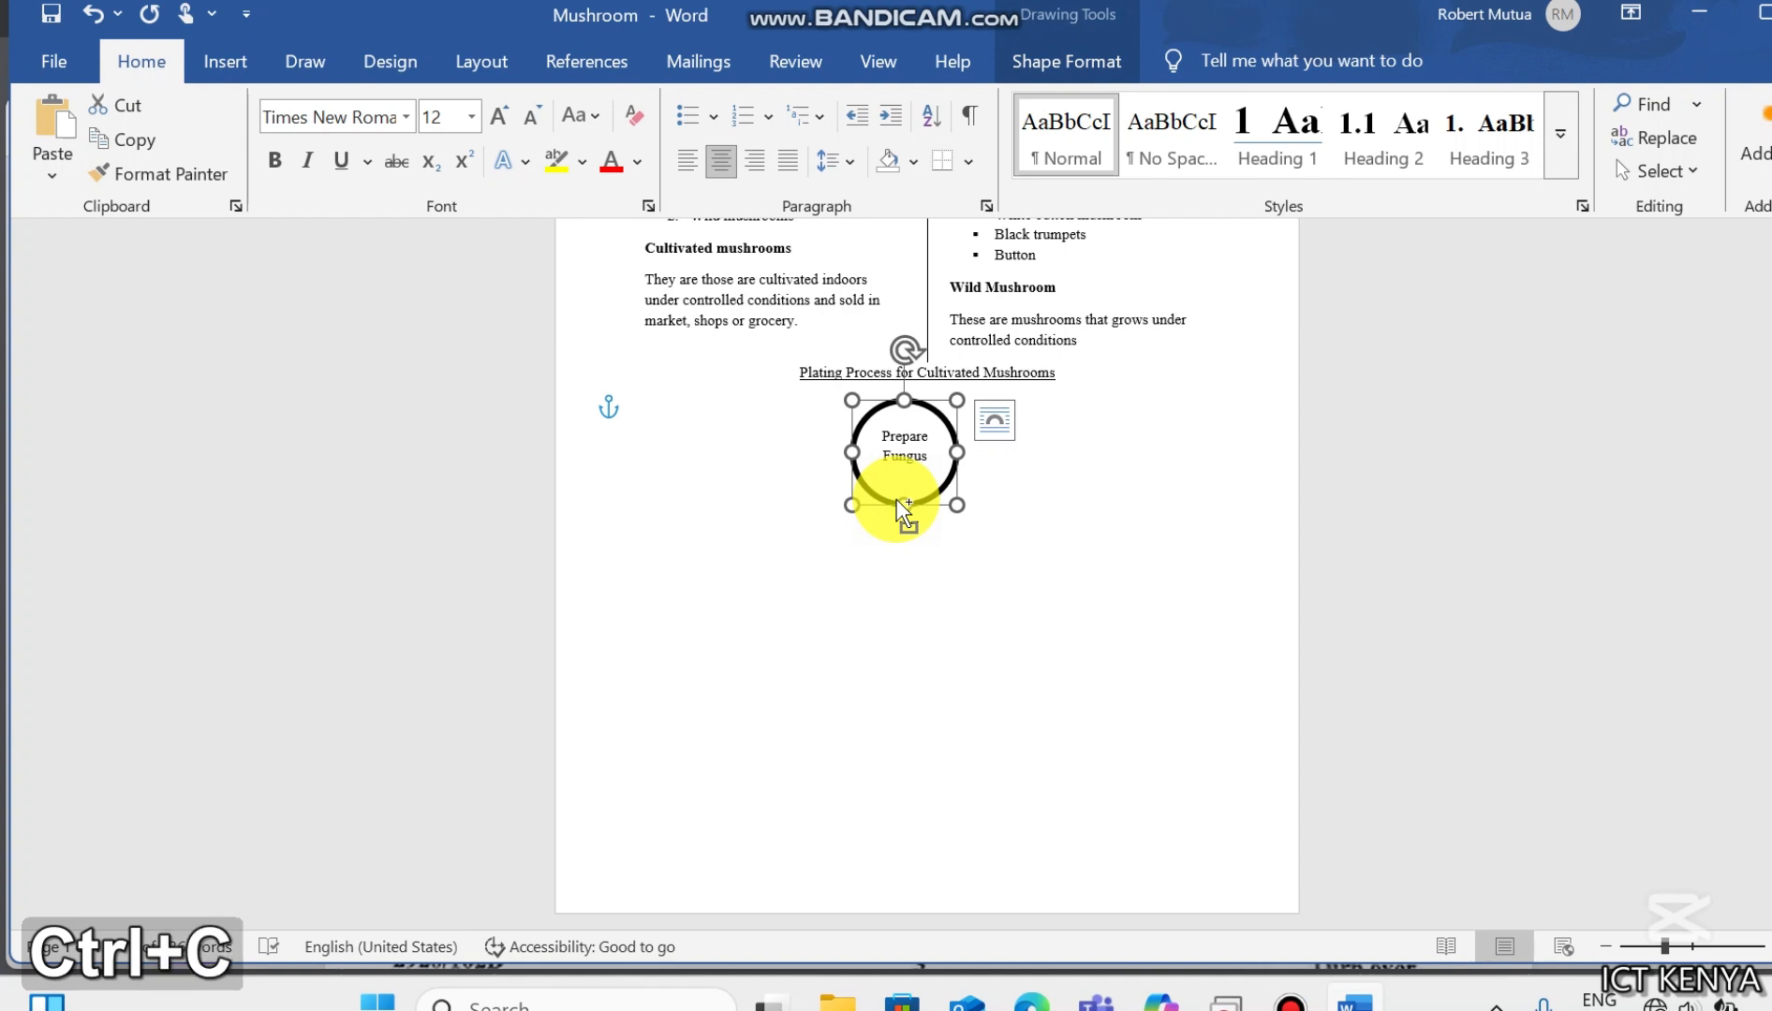
key("ctrl+v")
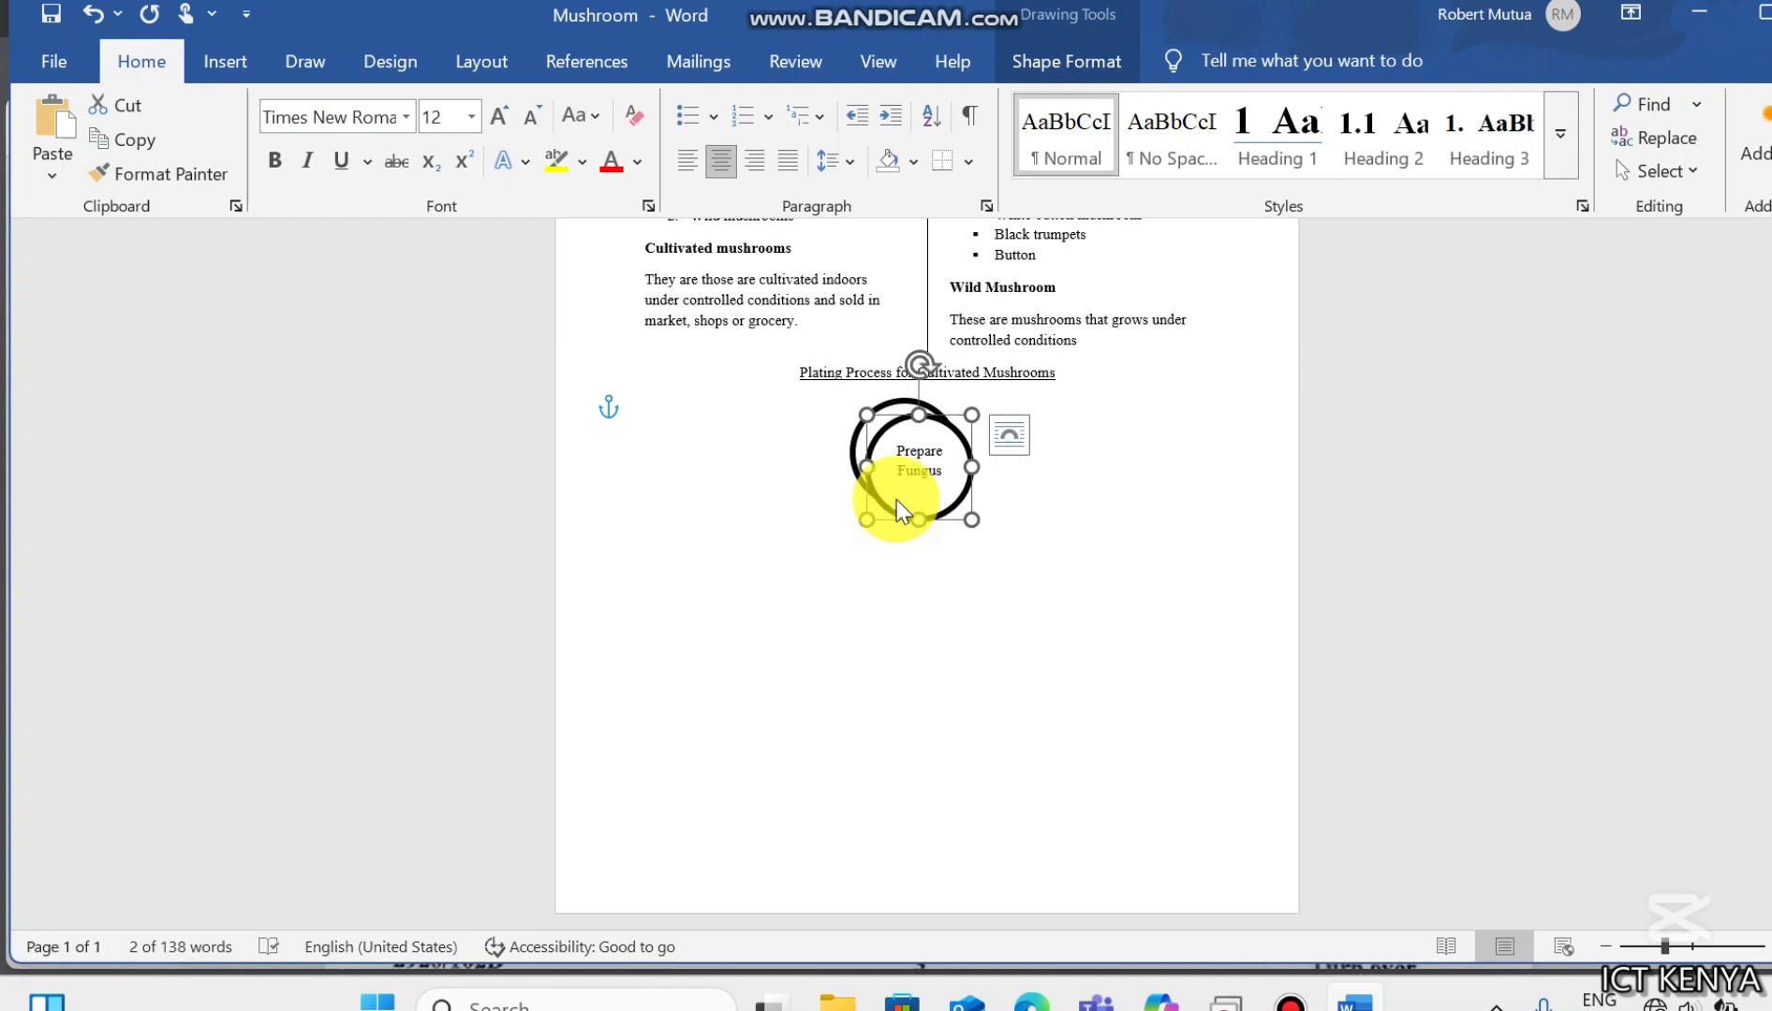
key("ctrl+v")
key("ctrl+v")
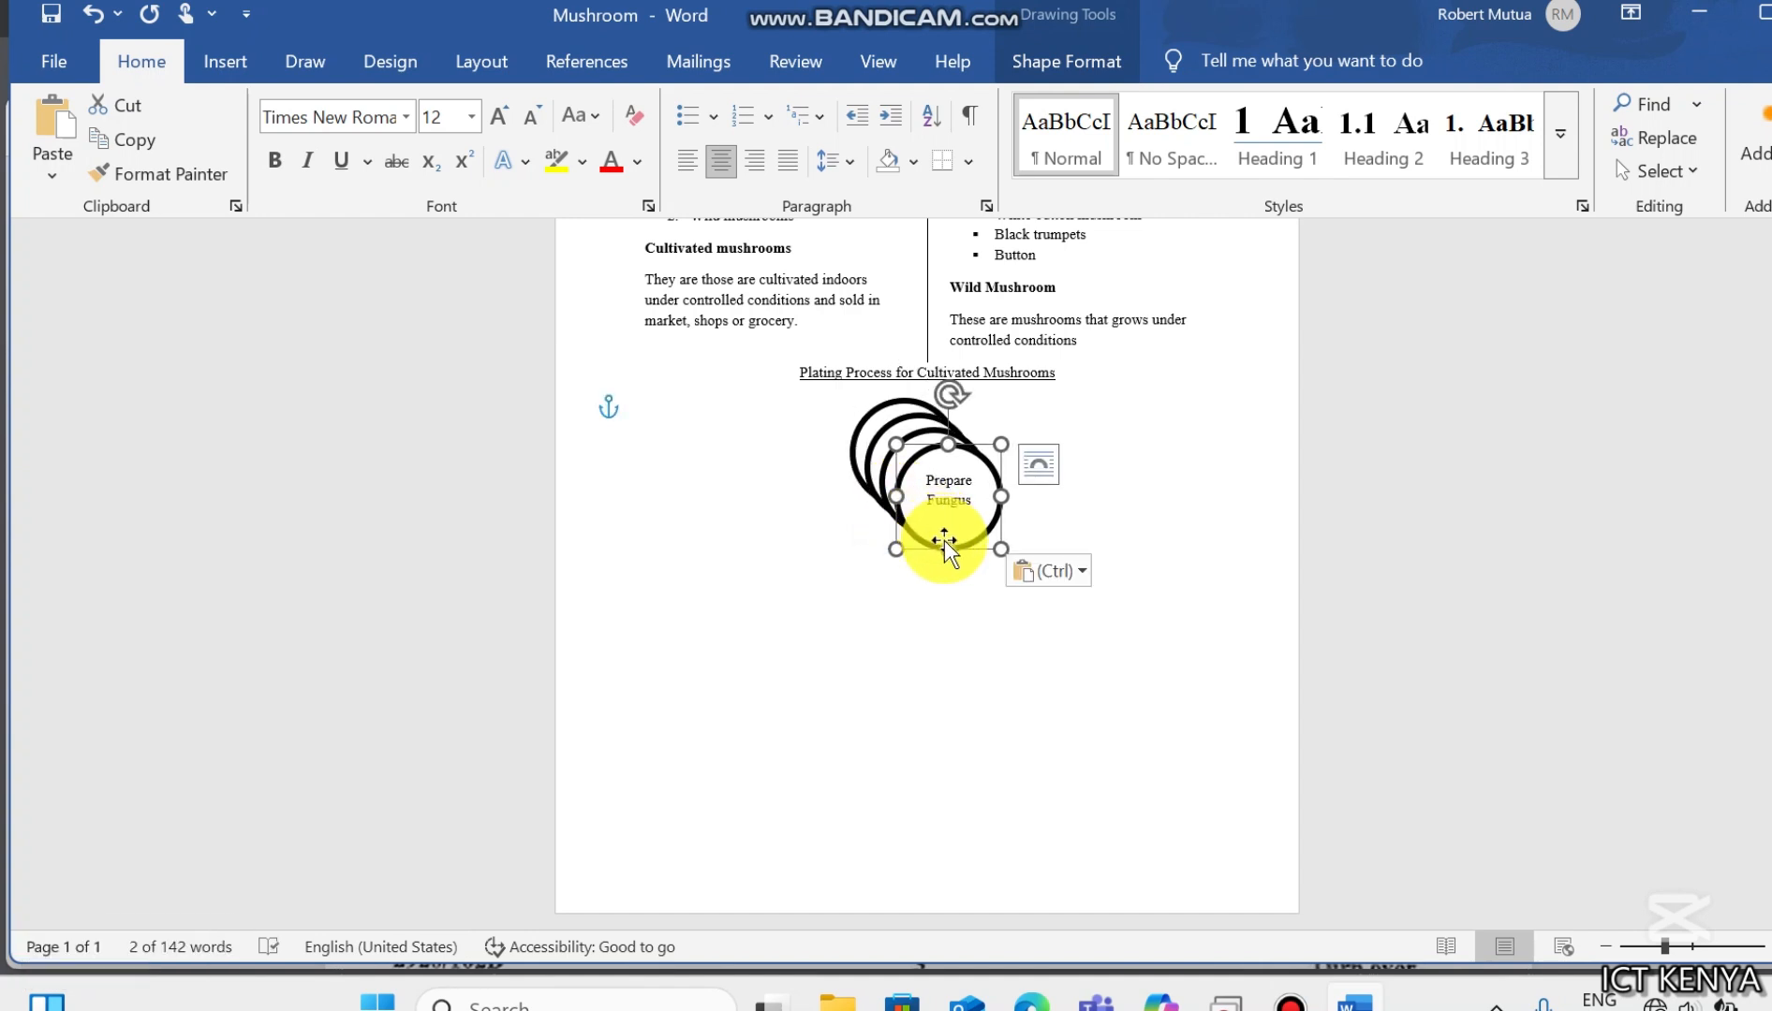
Step: Arrange the three duplicate circles to the left, right and below the original so that the four form a diamond-shaped cycle
left_click_drag(933, 543, 785, 572)
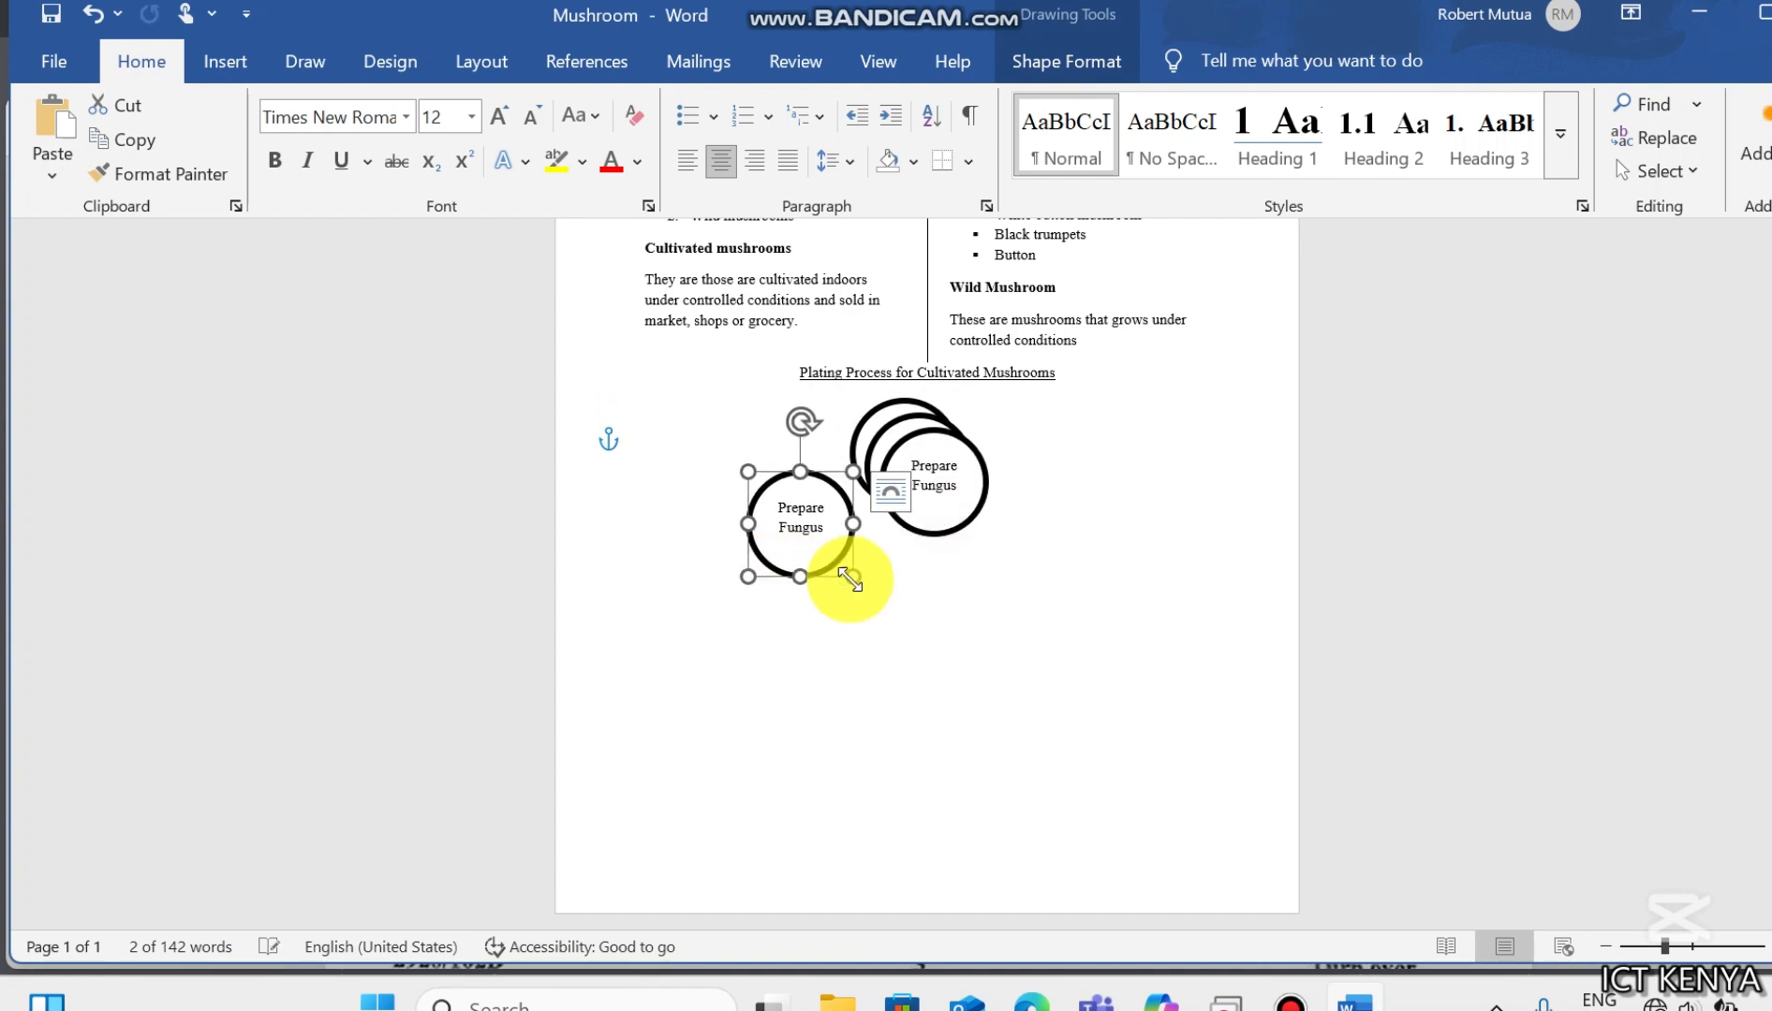
left_click_drag(949, 533, 1011, 565)
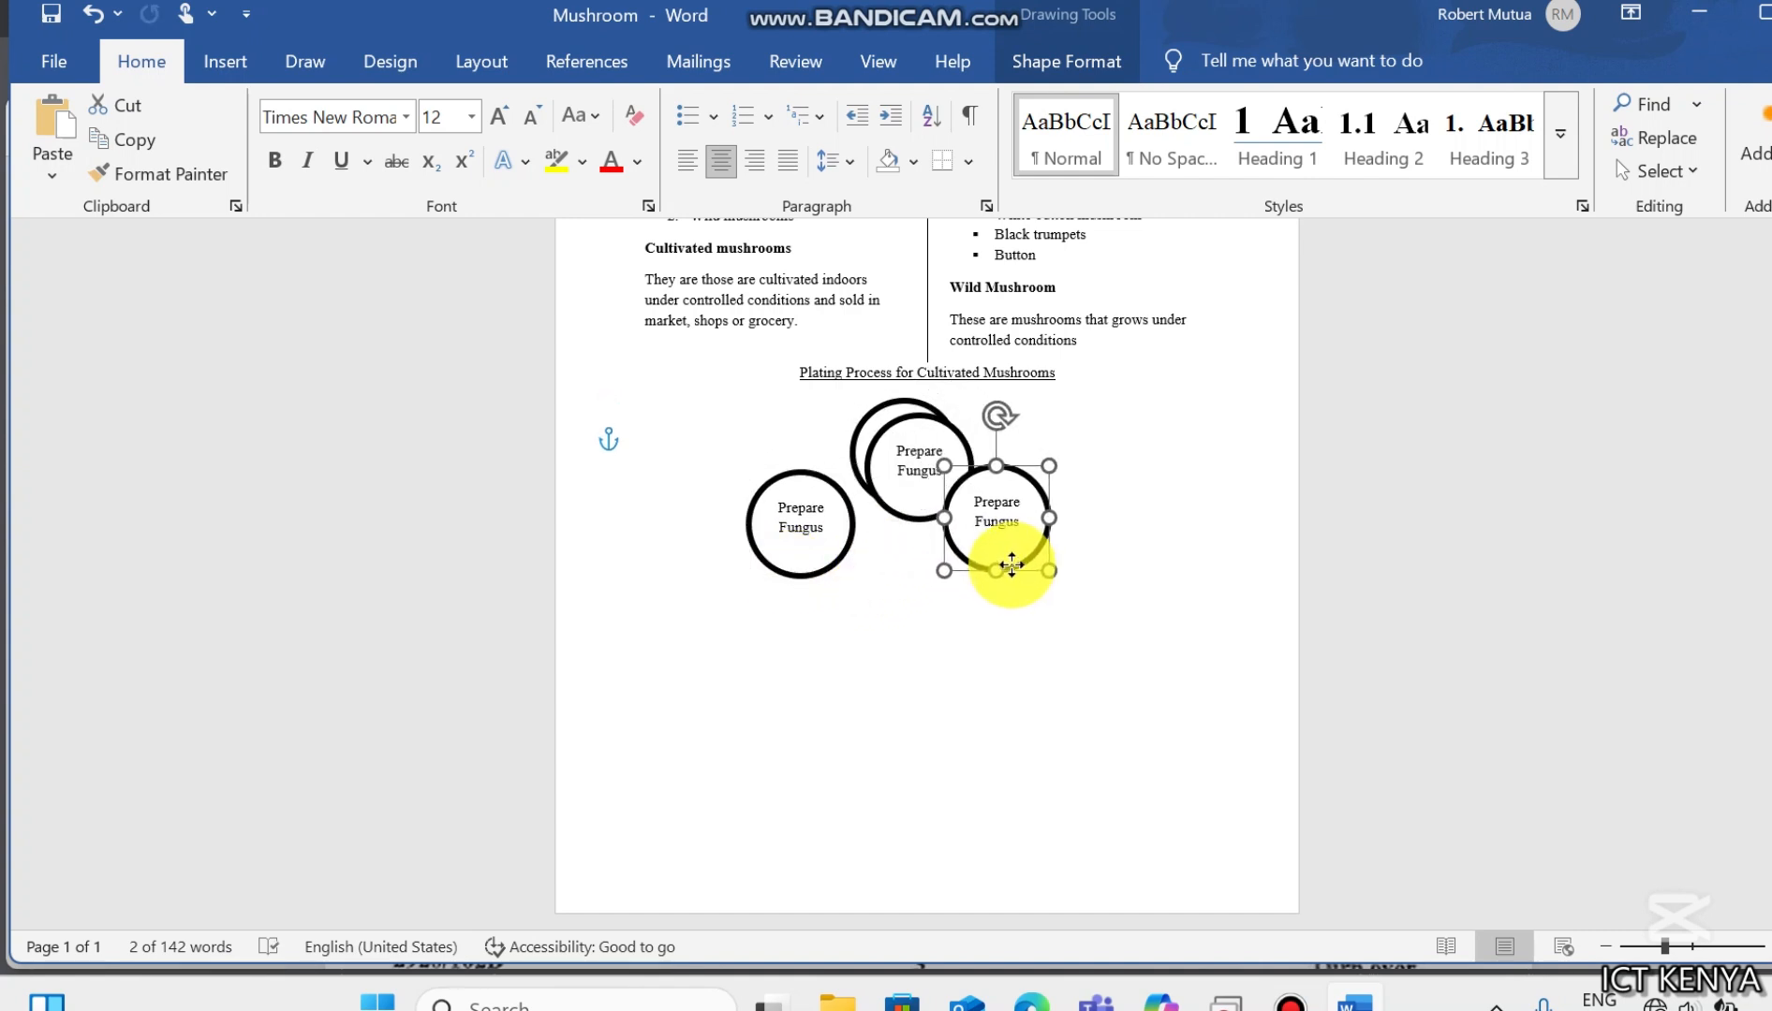
left_click_drag(909, 522, 895, 718)
left_click_drag(811, 573, 815, 600)
left_click_drag(1006, 567, 1018, 599)
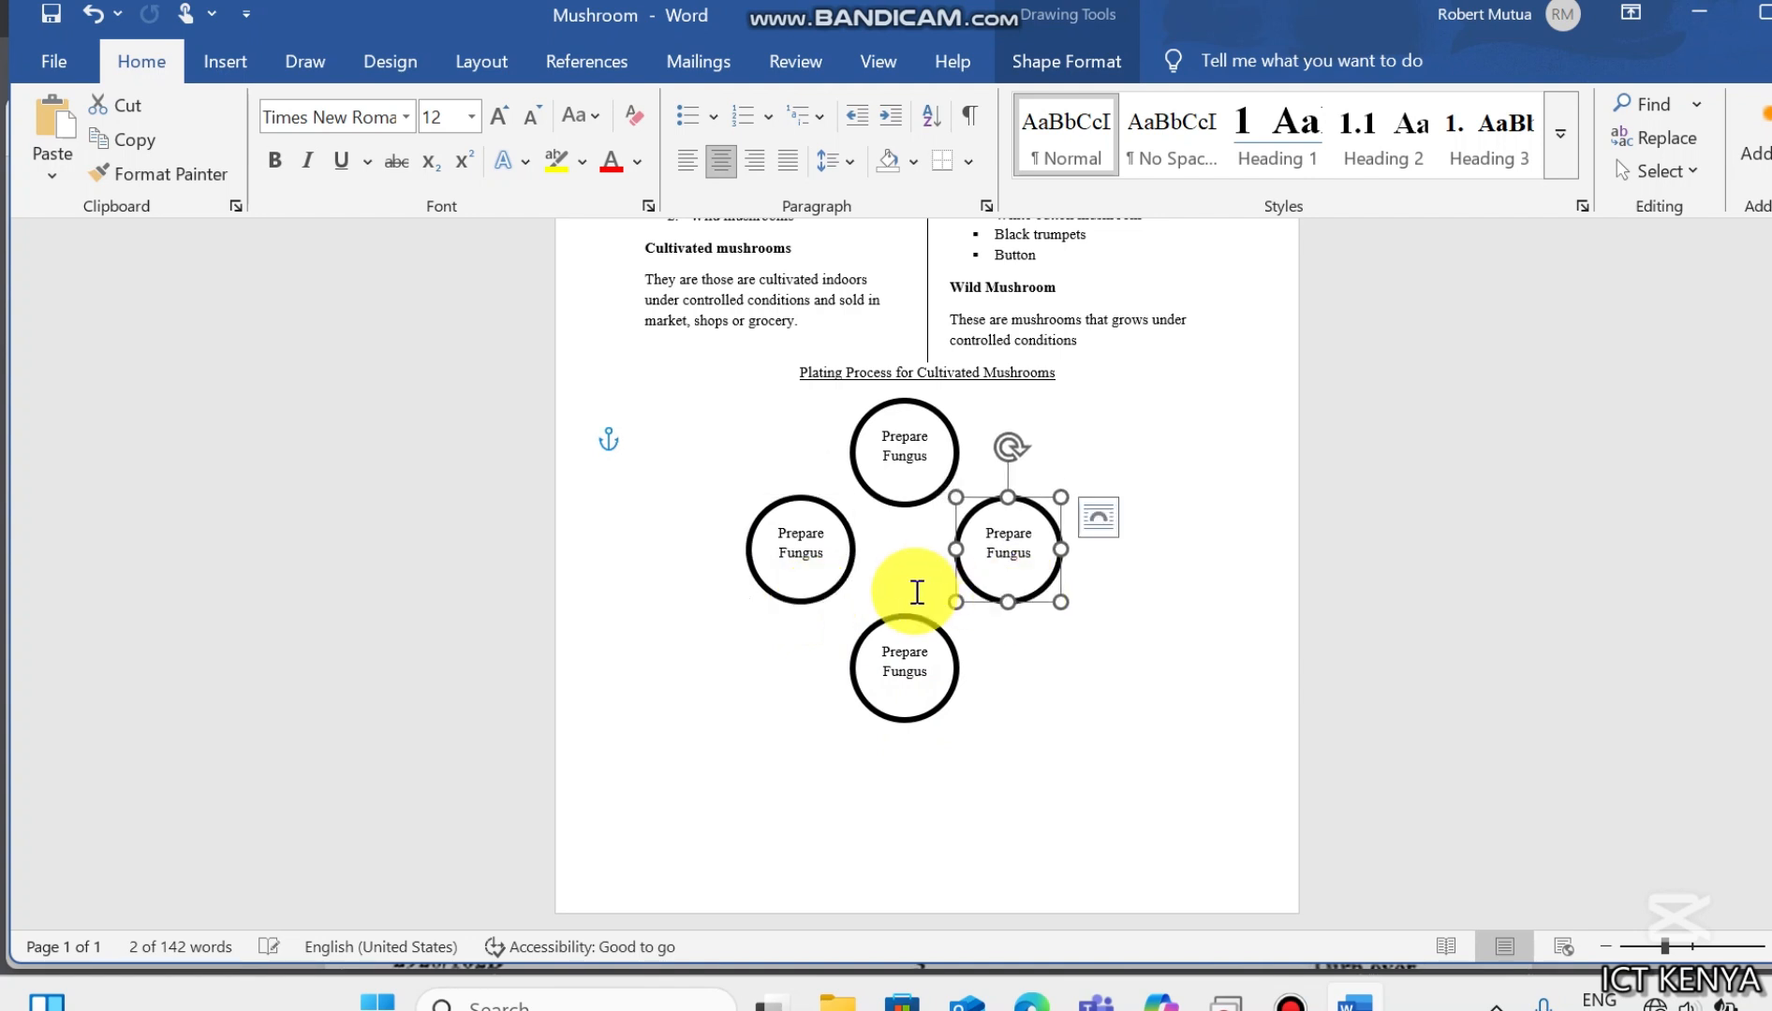
Step: Check the labels in the exam paper's diagram and relabel the right circle "Incubation", the bottom one "Fruiting" and the left one "Harvesting"
left_click(823, 579)
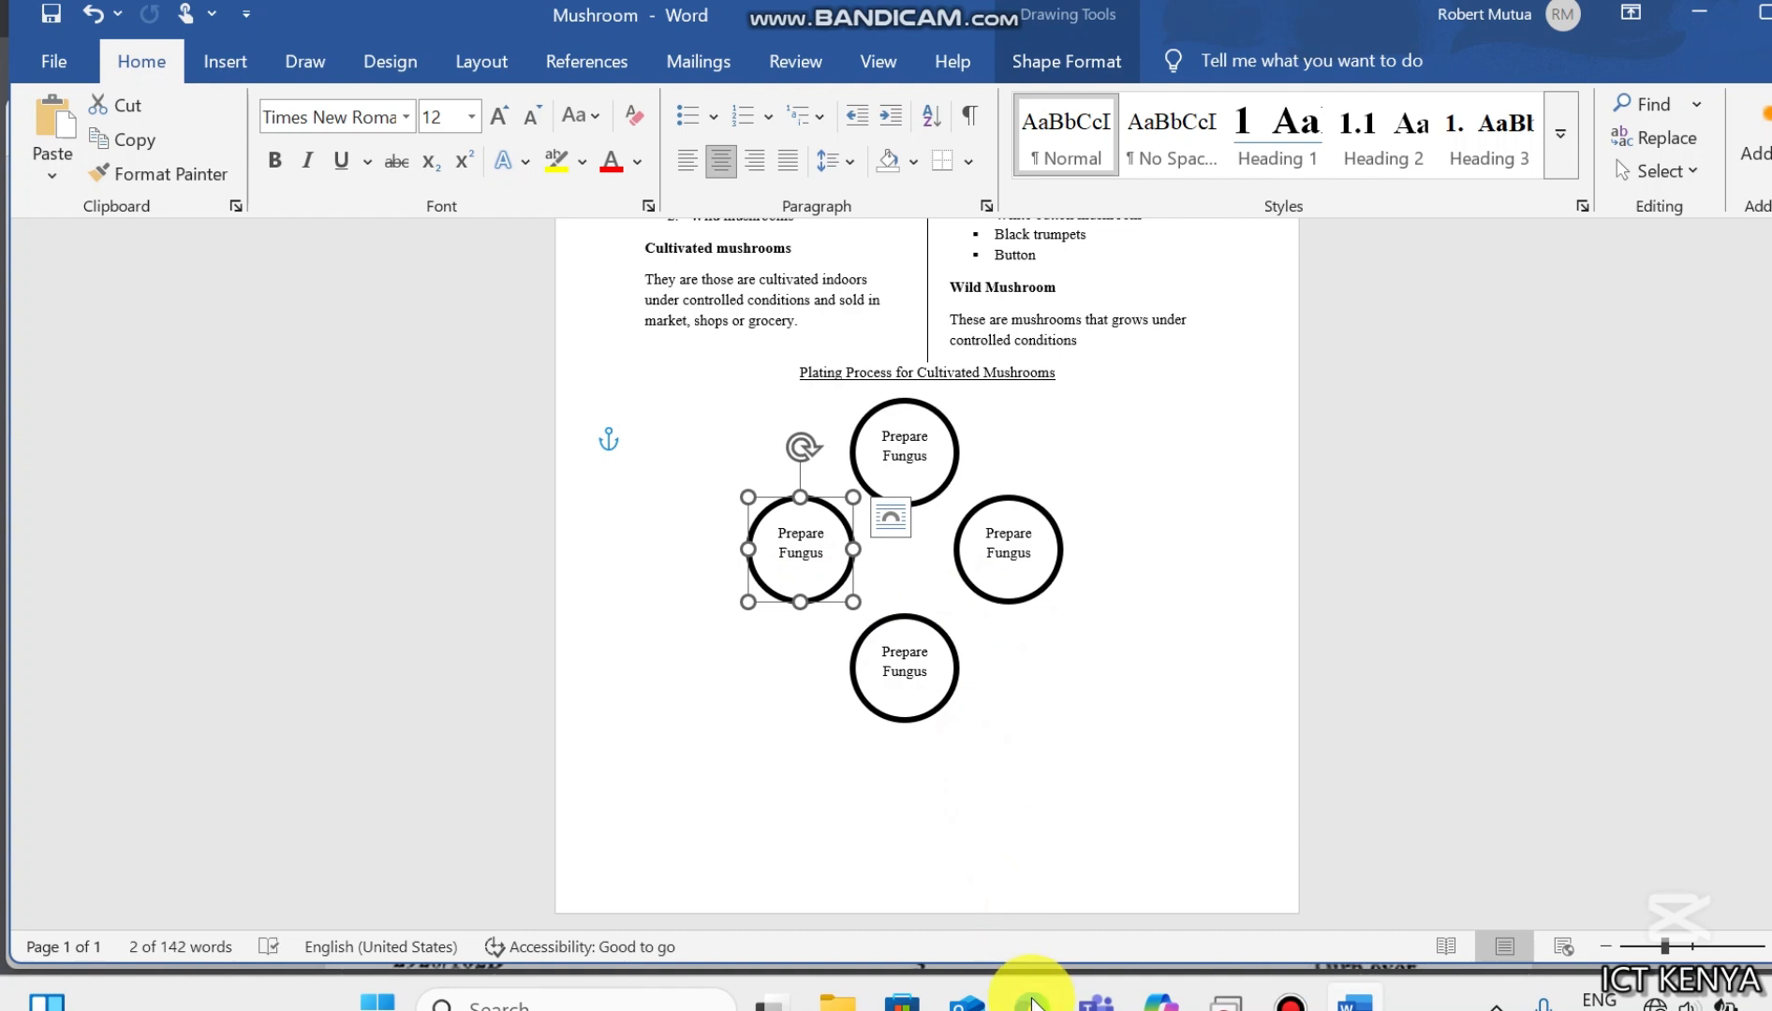
left_click(1049, 900)
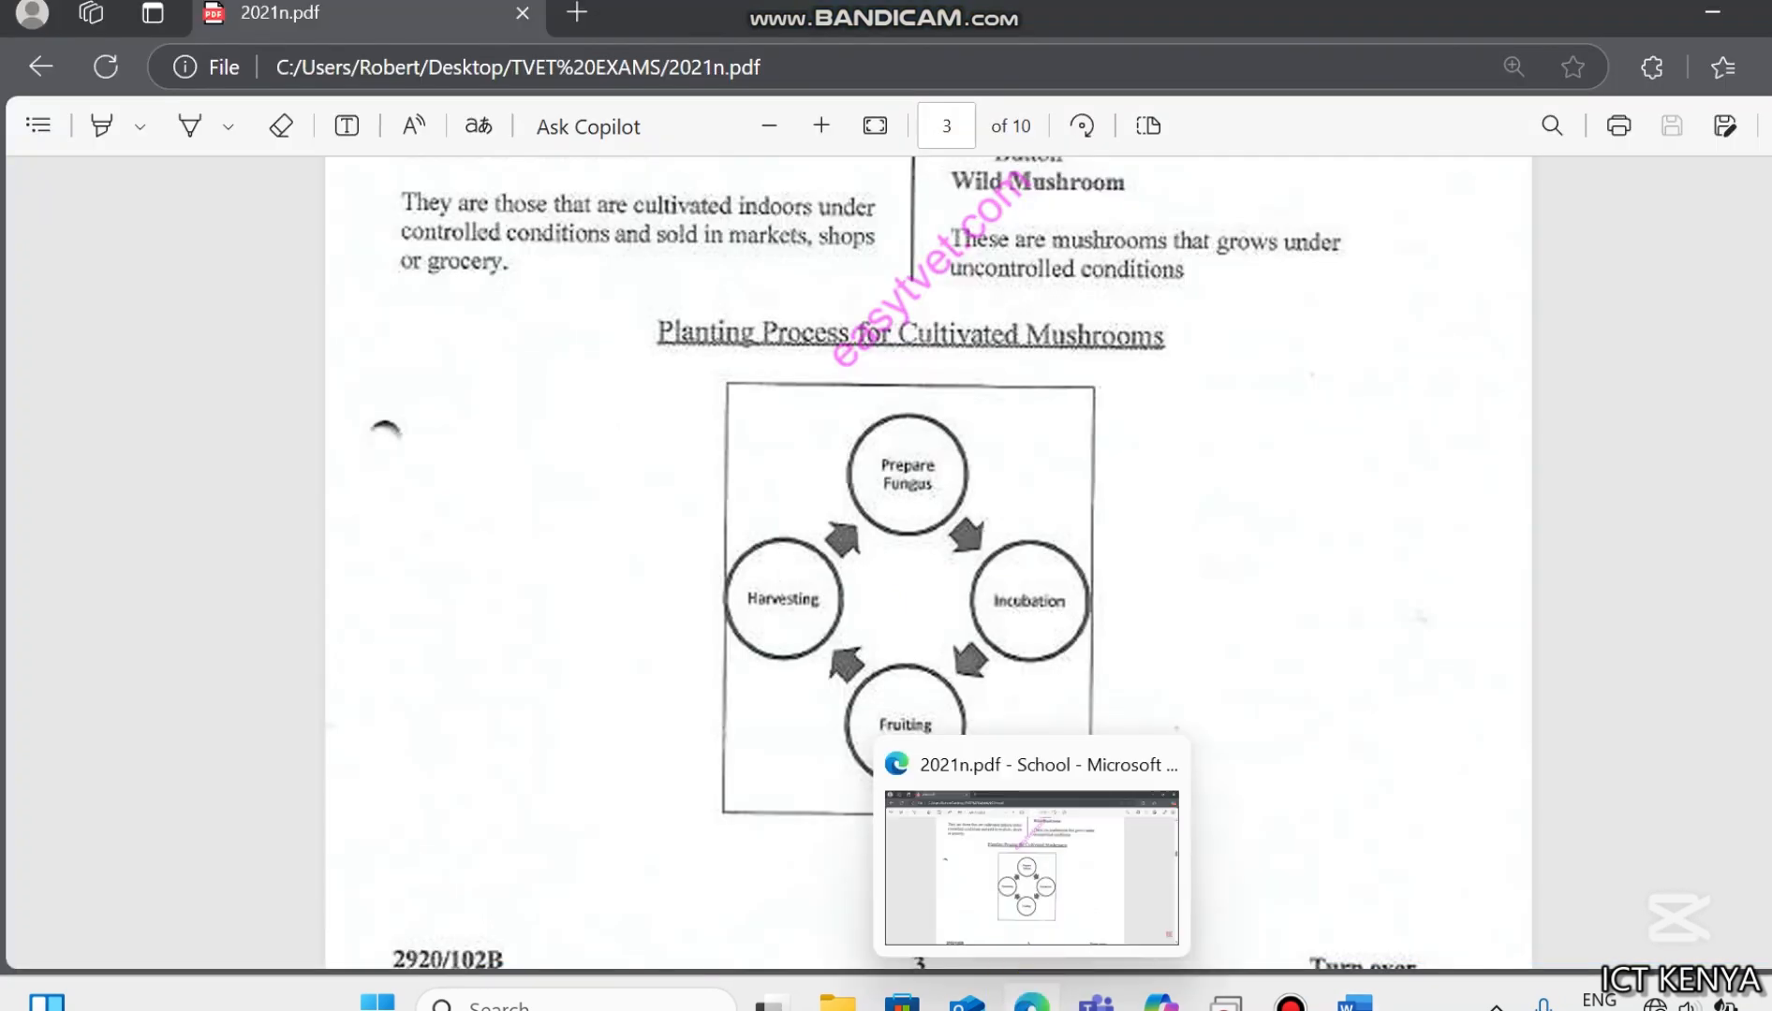
left_click(1031, 1000)
left_click(1045, 564)
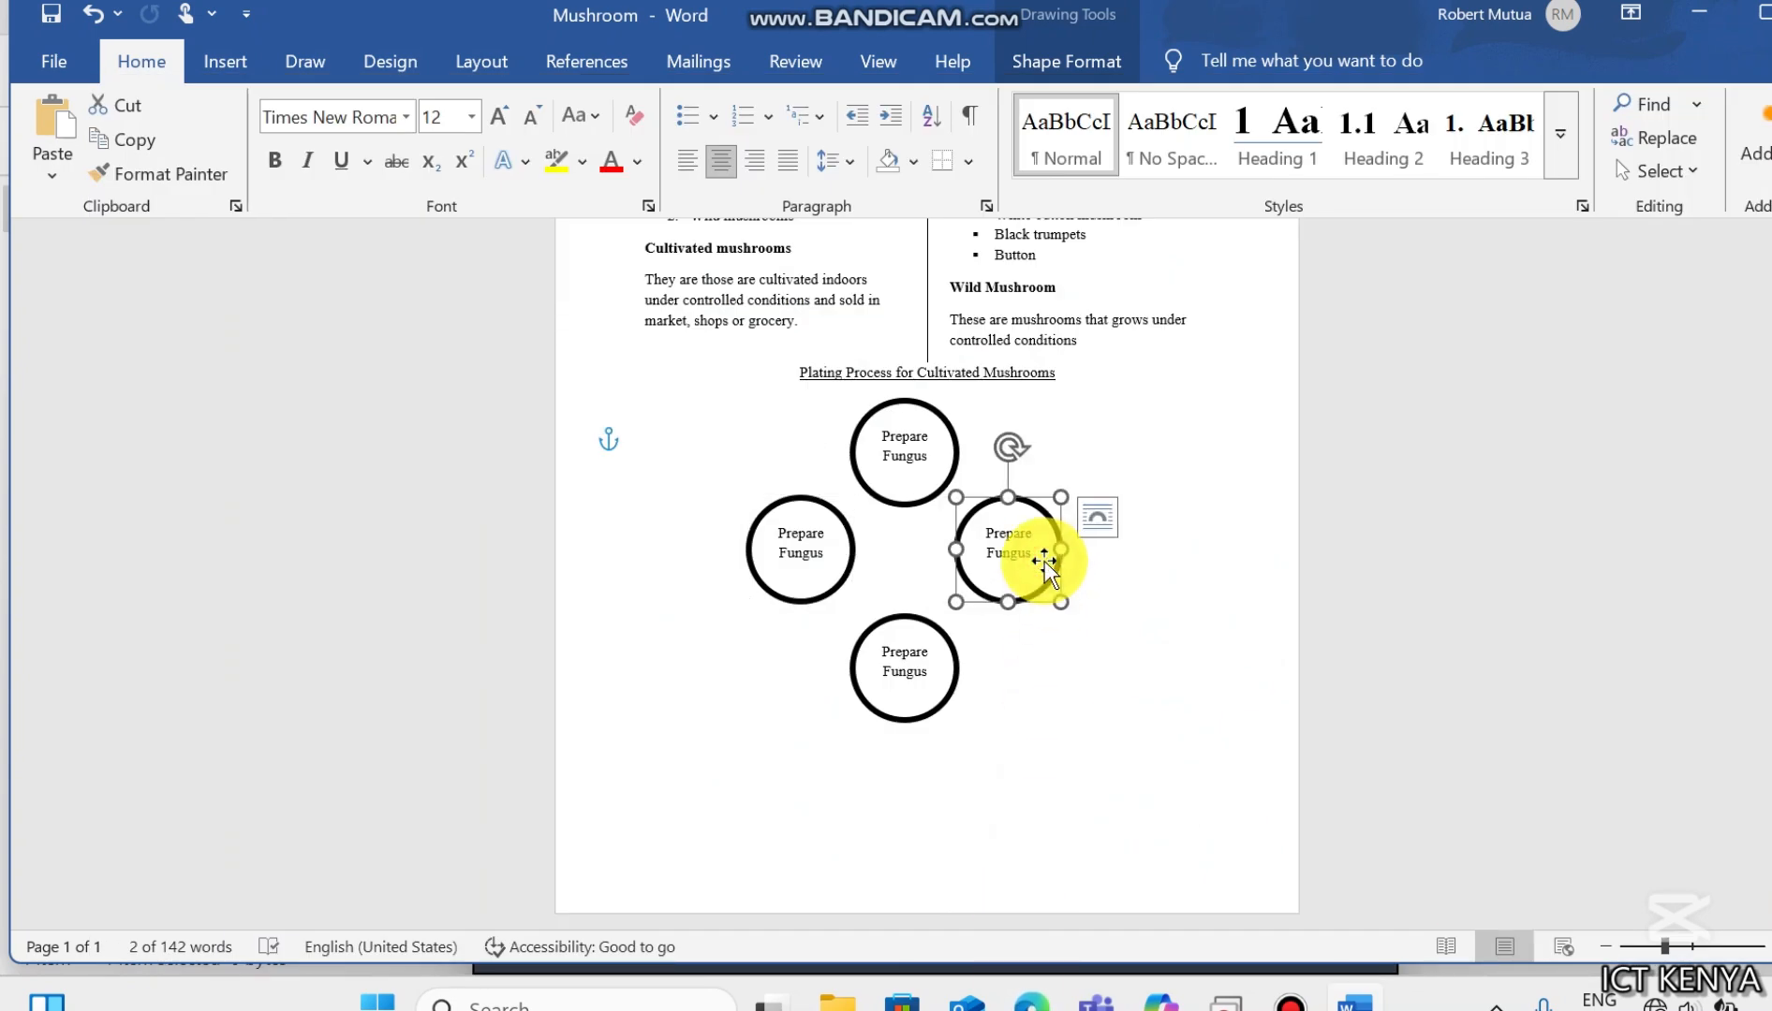
left_click_drag(1035, 548, 980, 535)
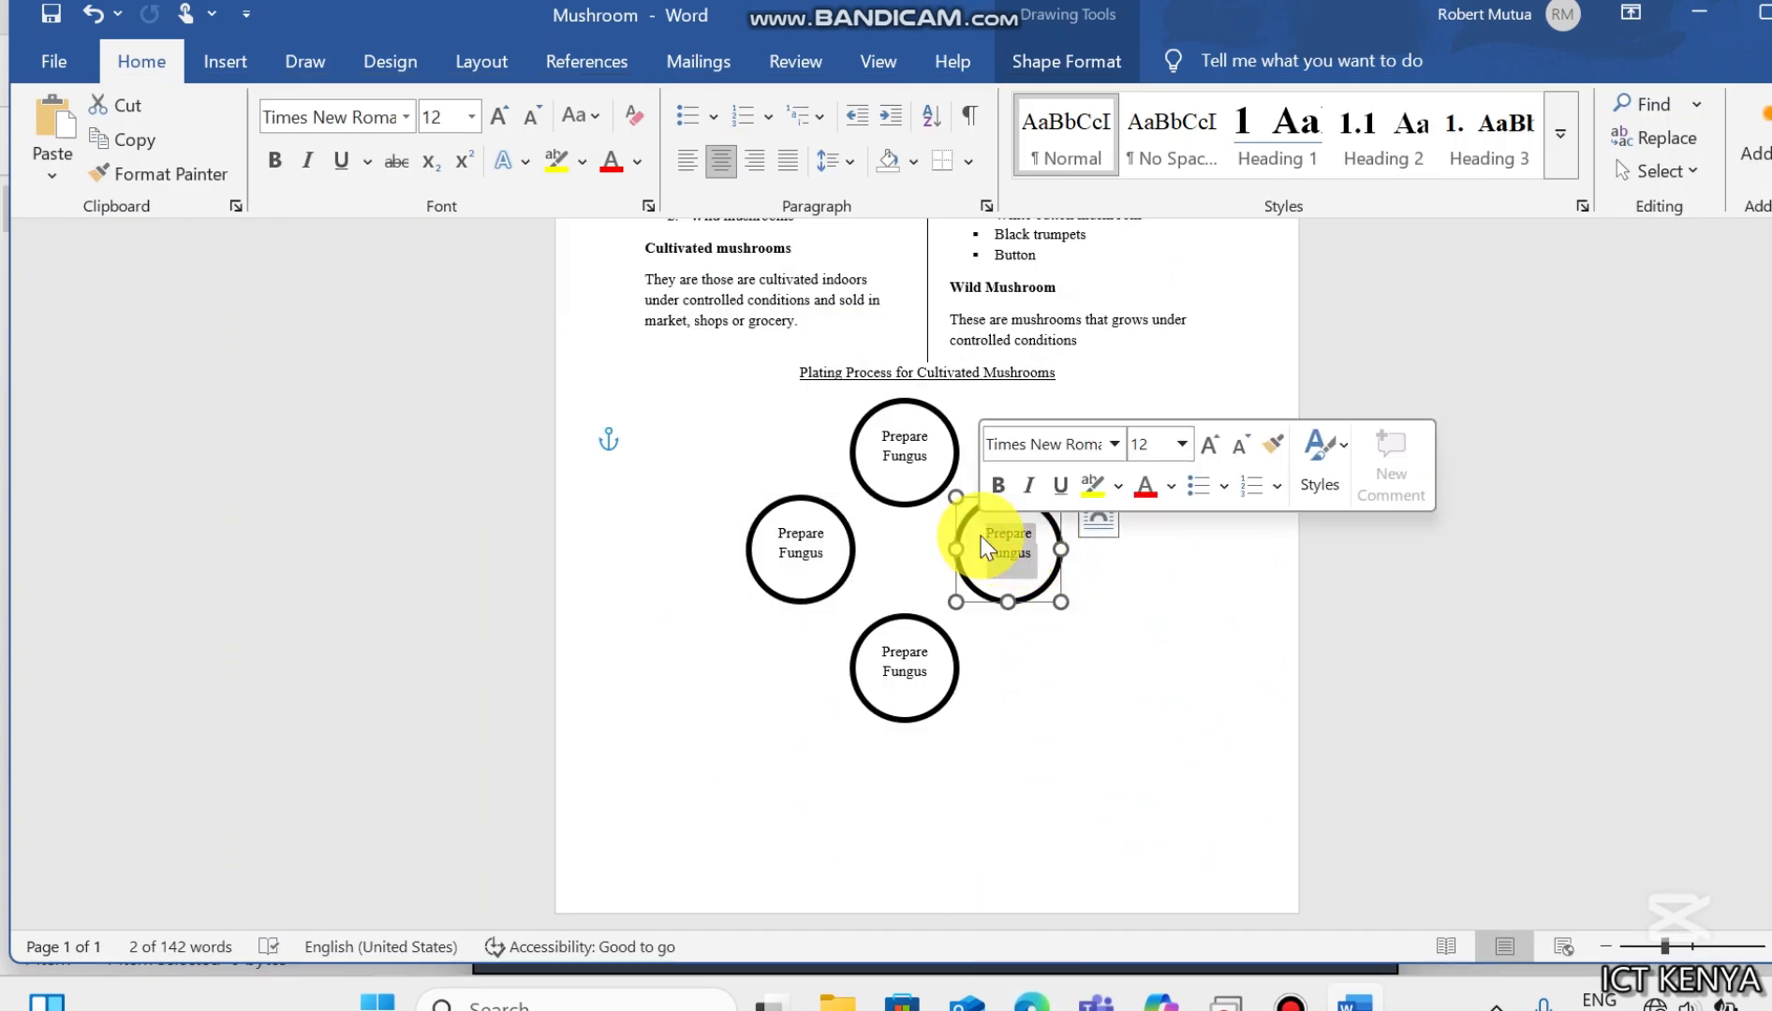
type("Incubat")
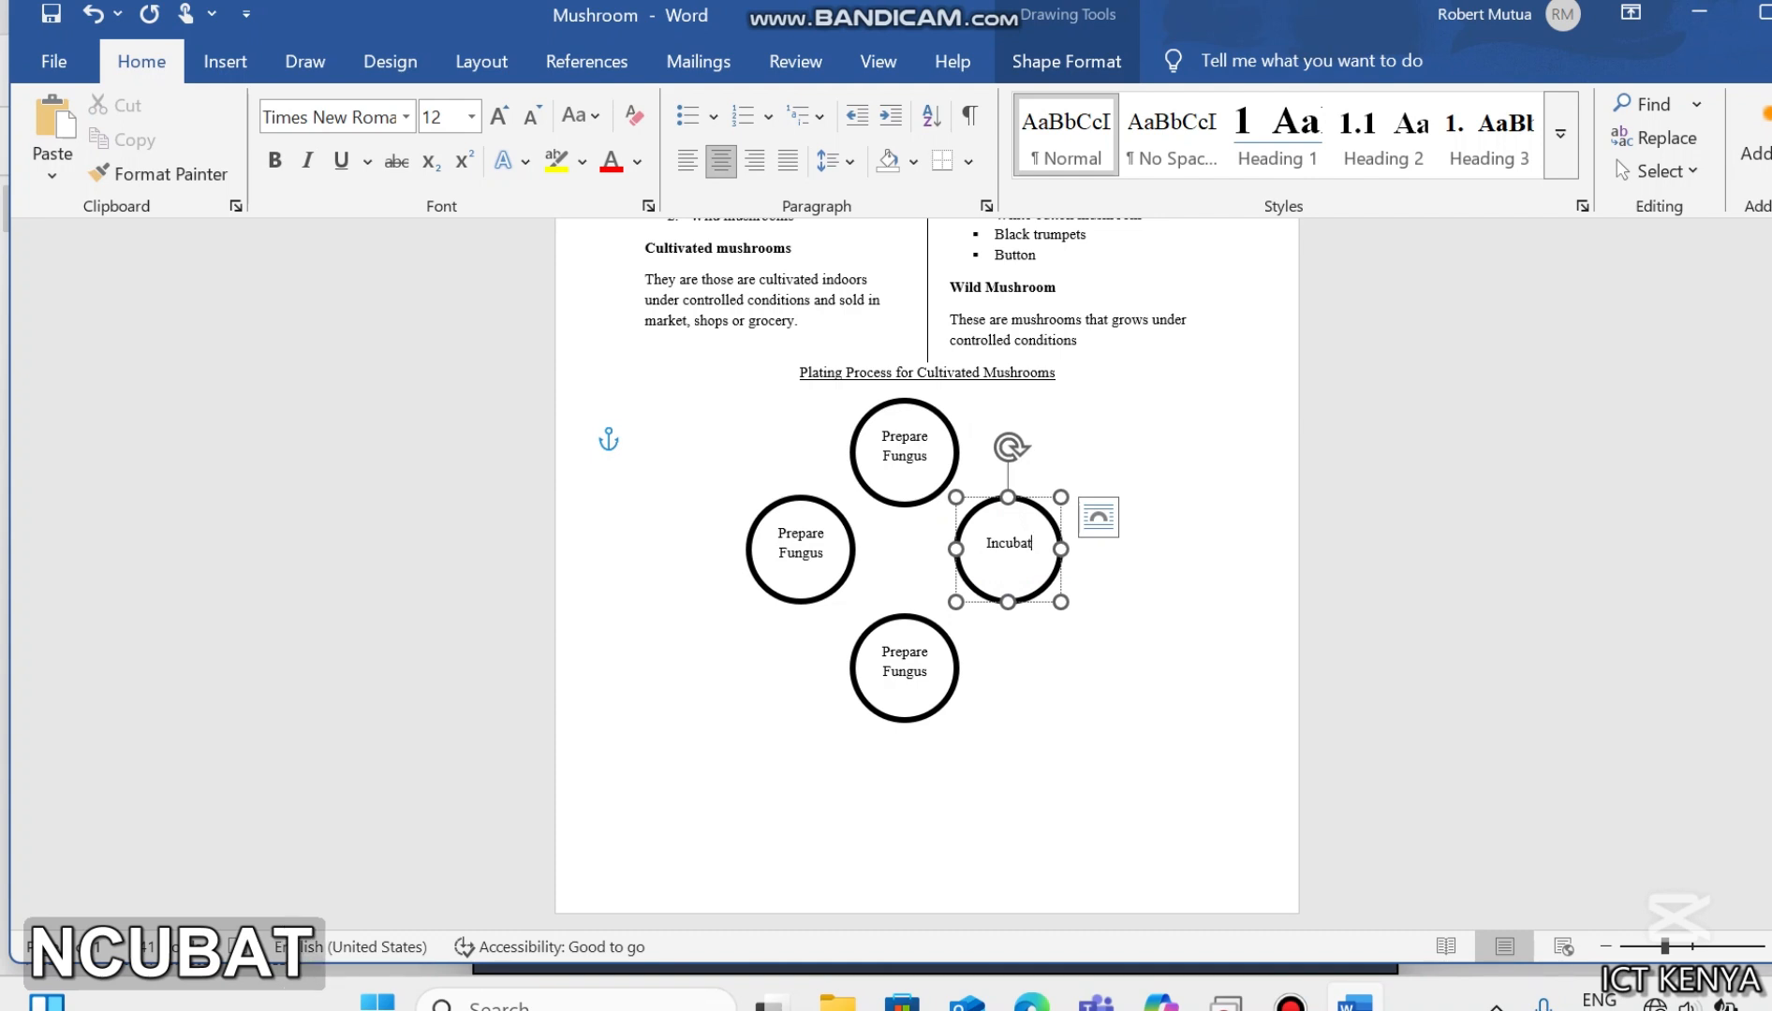
type("ion")
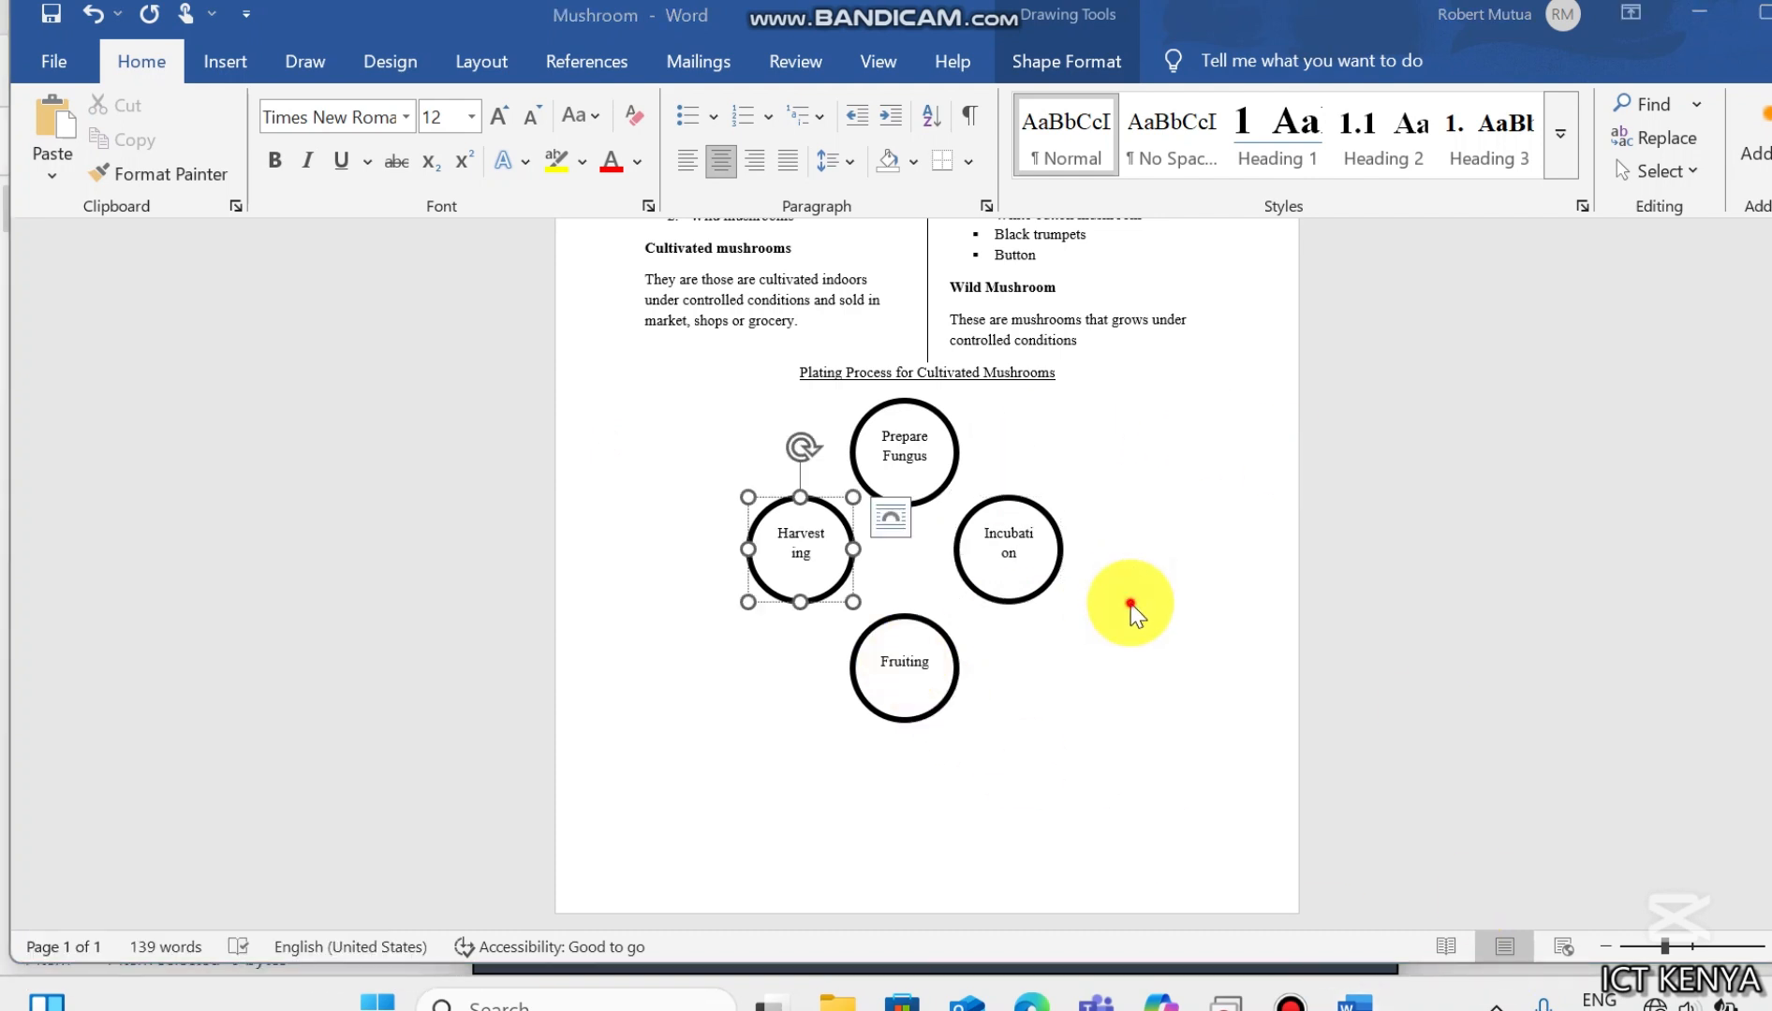
Step: Check the exam paper's cycle arrows, draw a right block arrow about 1.3 cm high and 0.94 cm wide below the circles, and apply the solid black style
left_click(1033, 999)
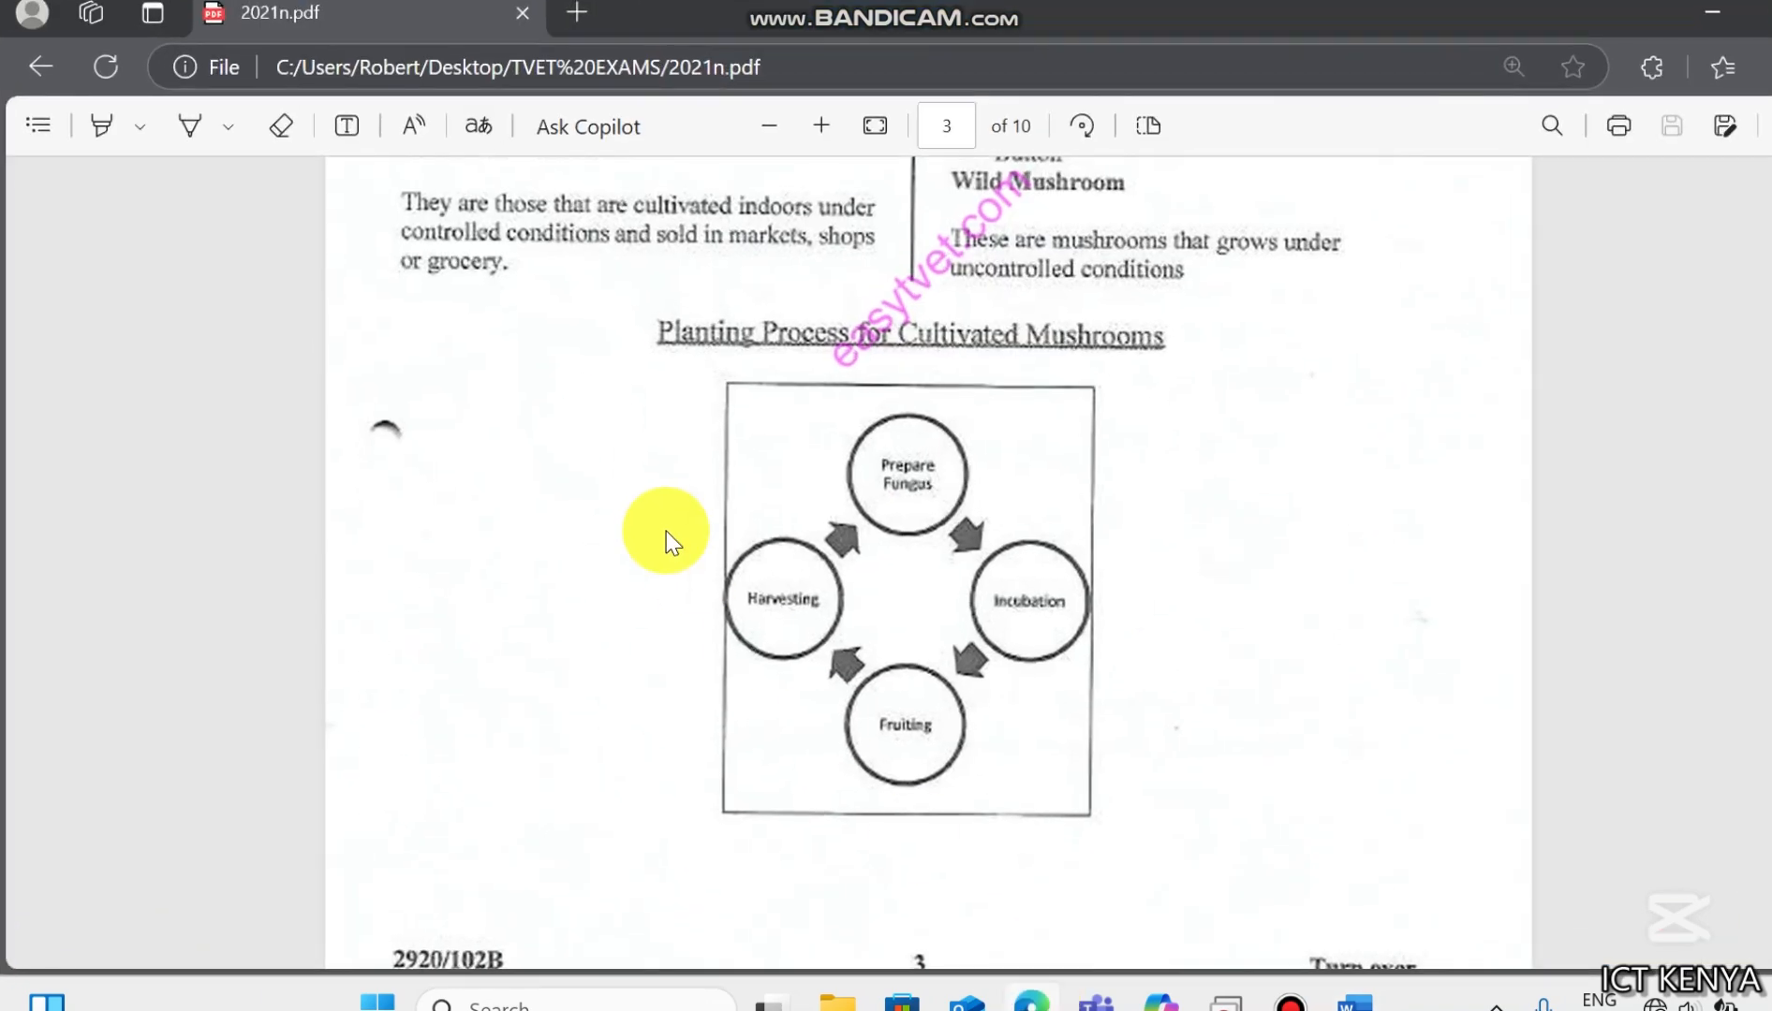
left_click(1348, 1000)
left_click(228, 61)
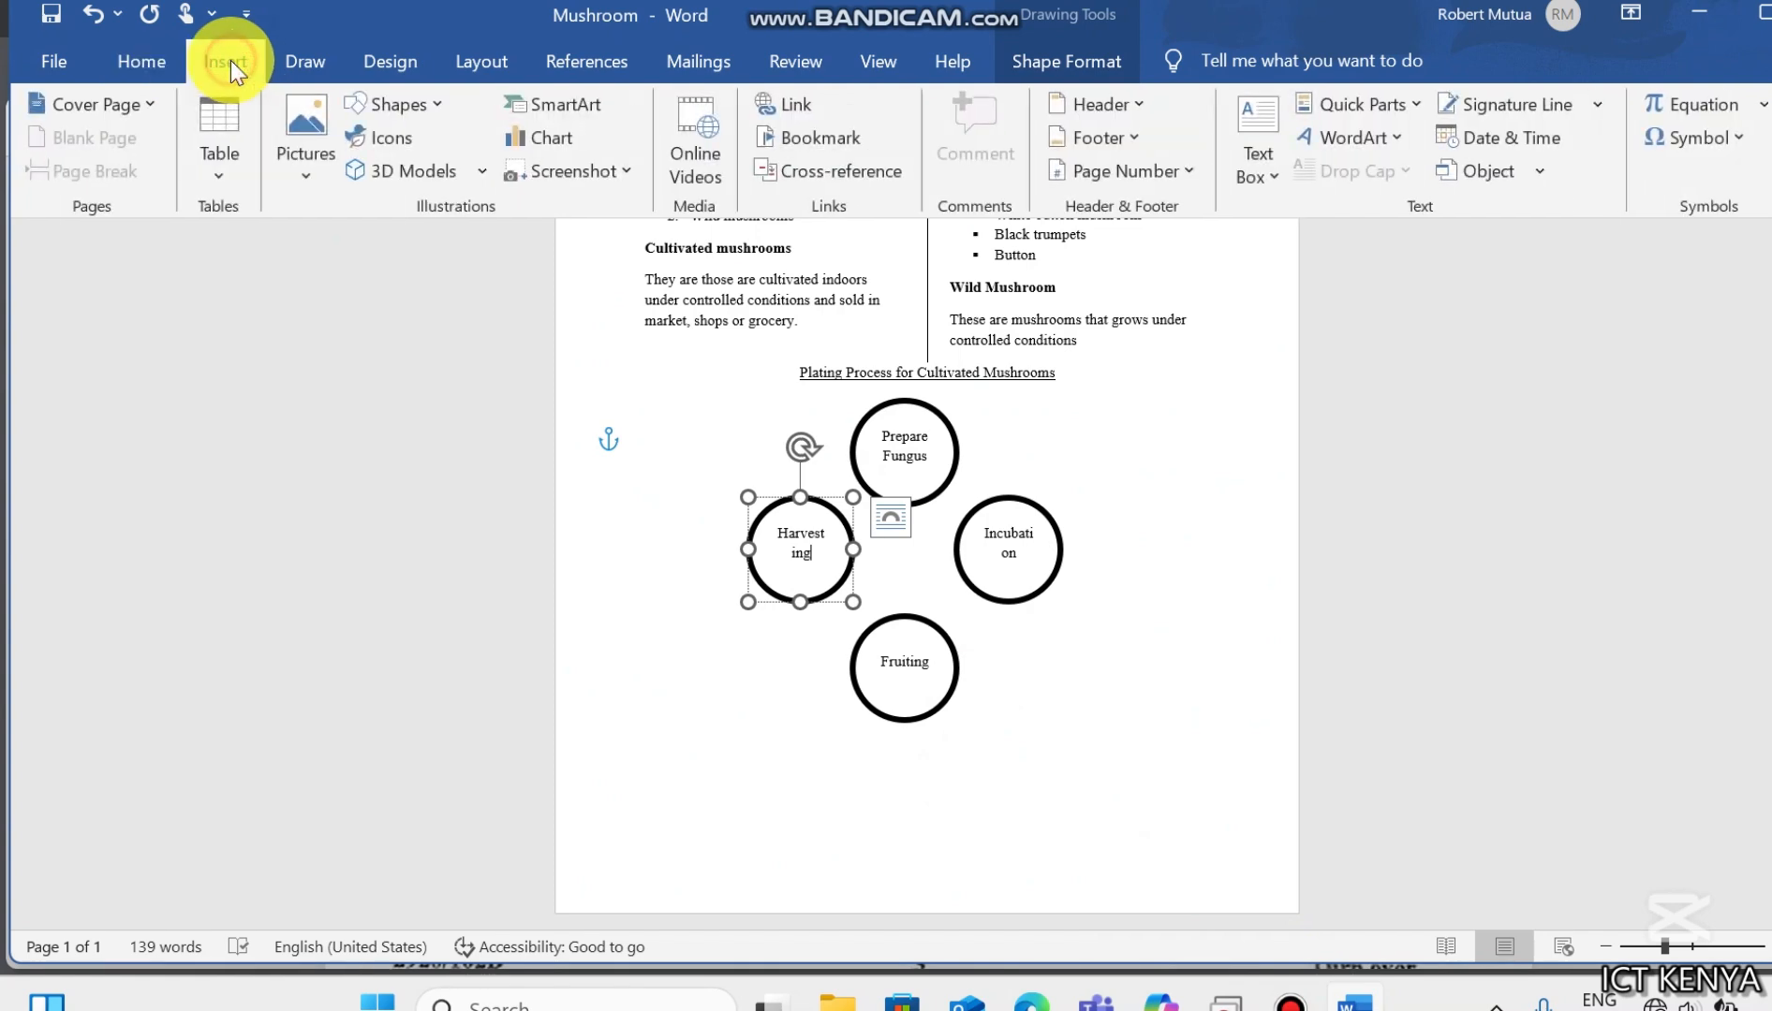
left_click(393, 105)
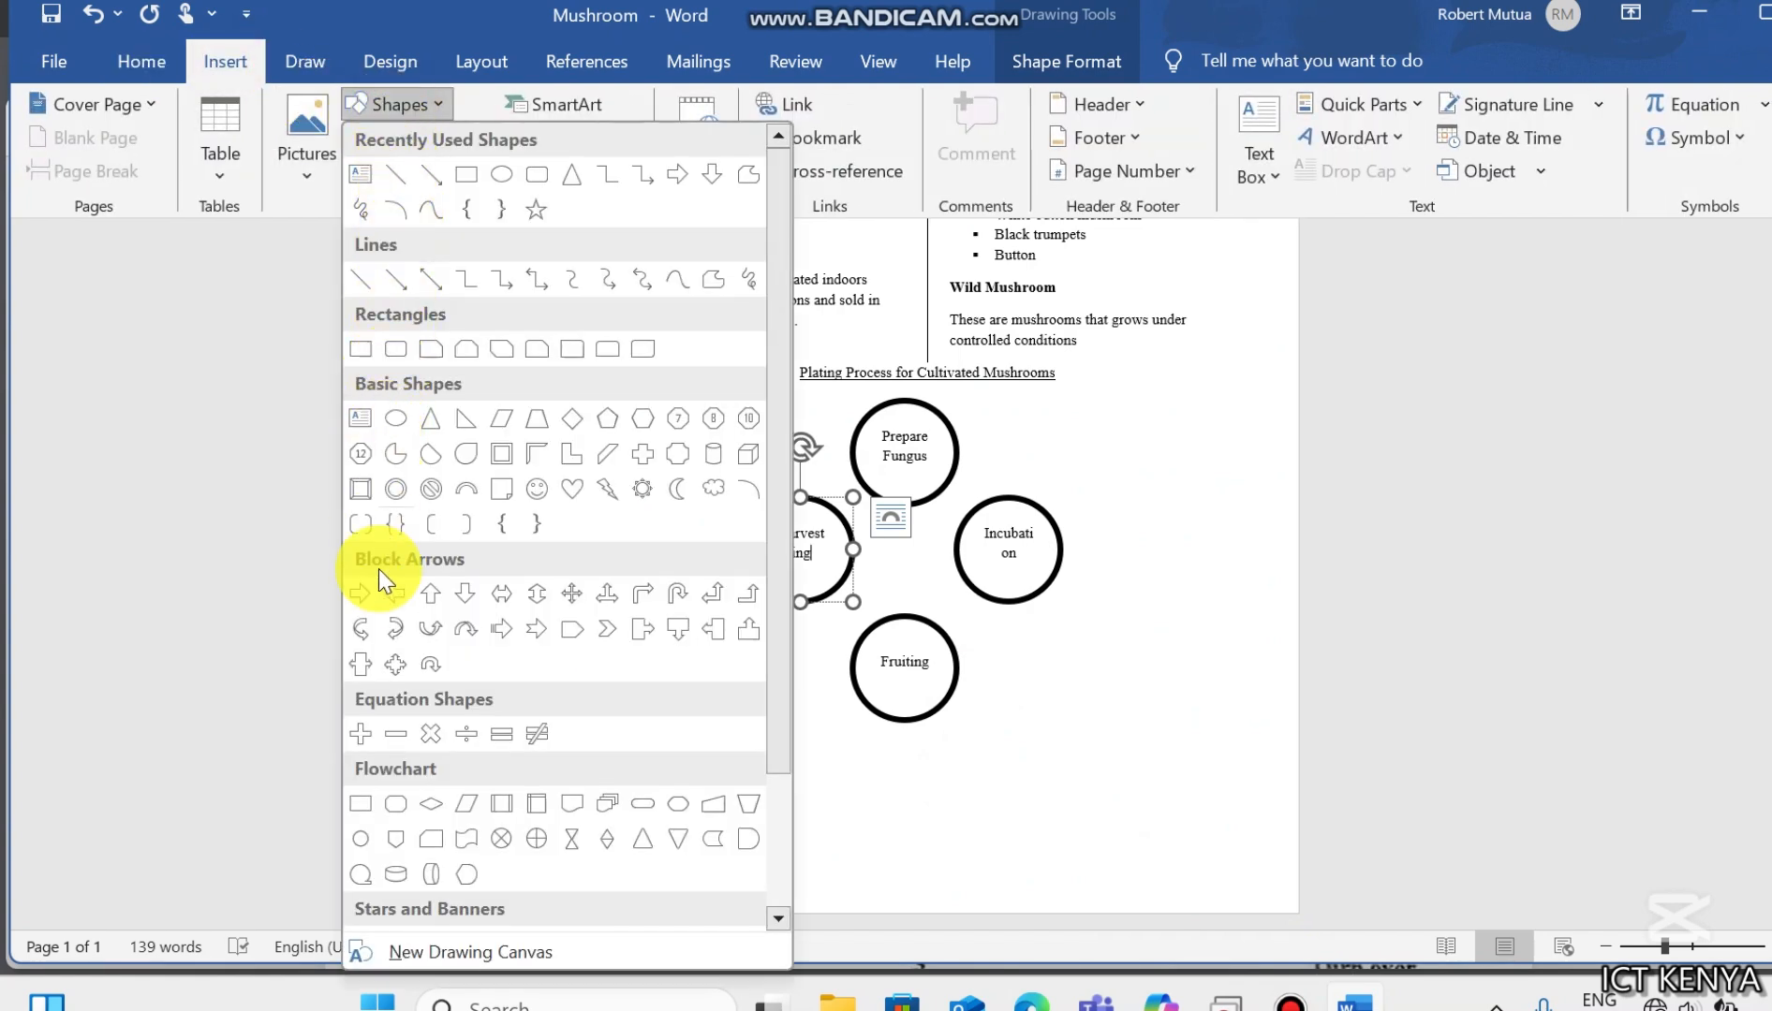
left_click(367, 600)
left_click_drag(707, 764, 743, 807)
left_click(443, 133)
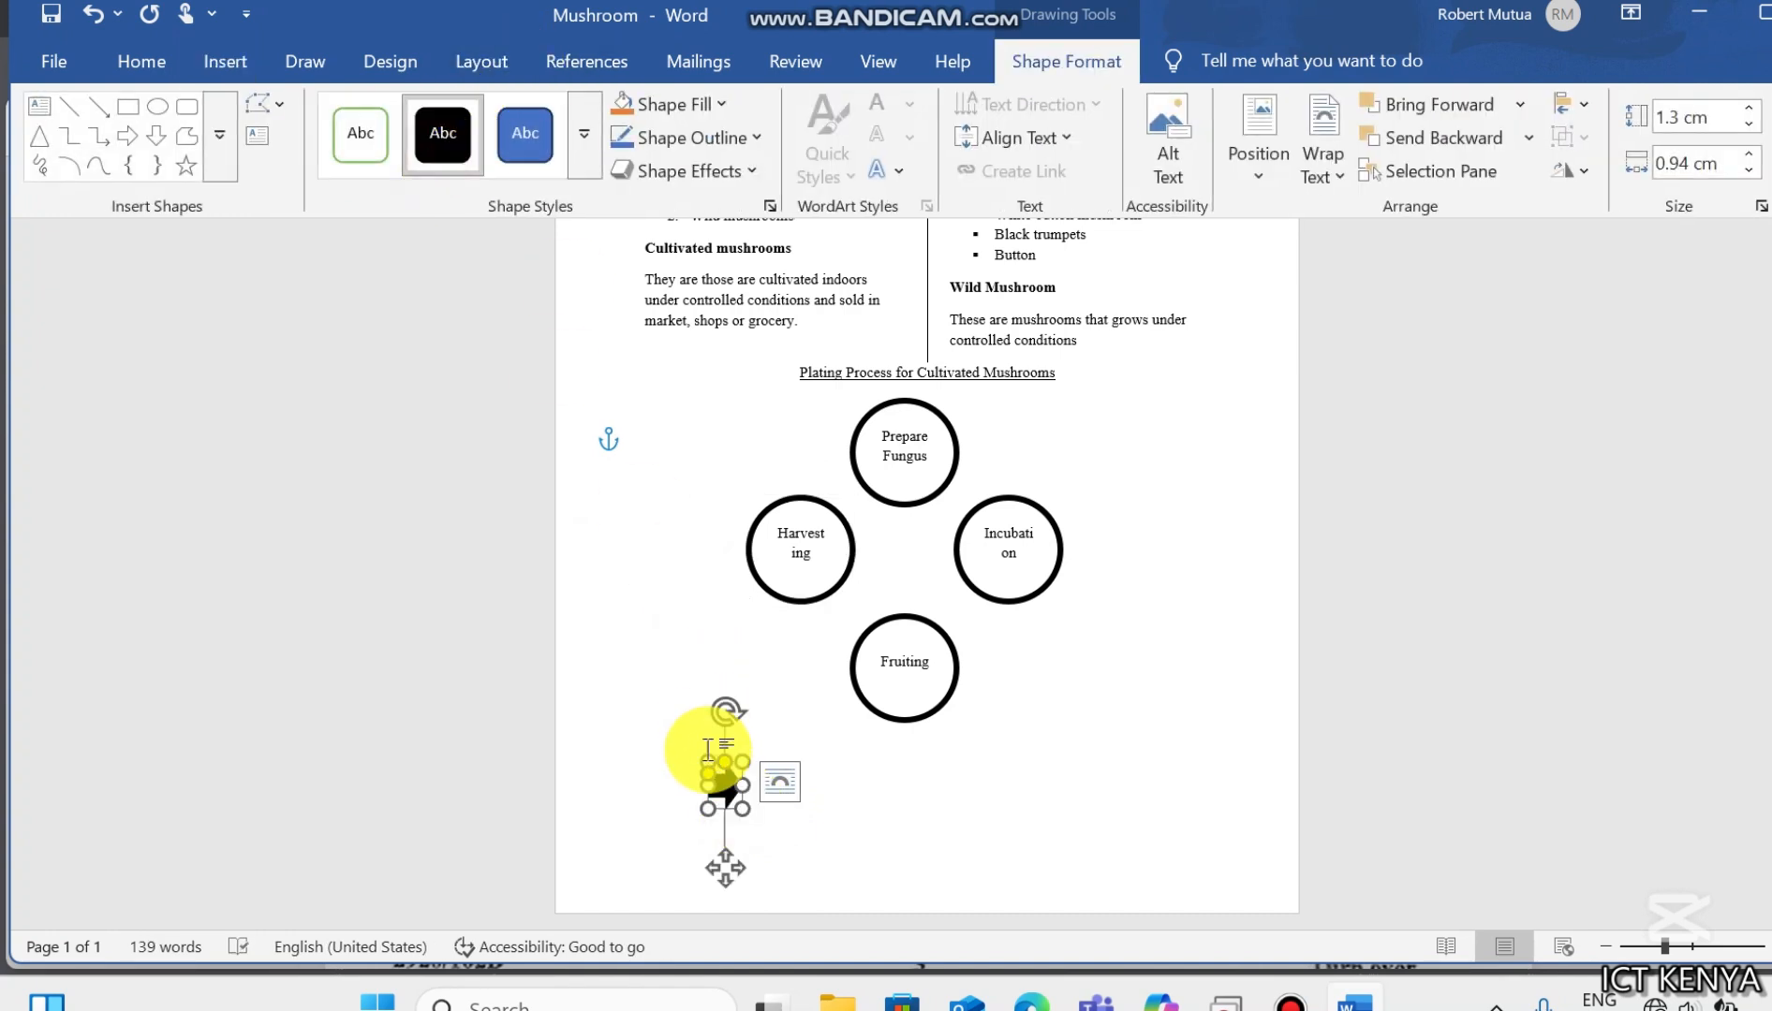